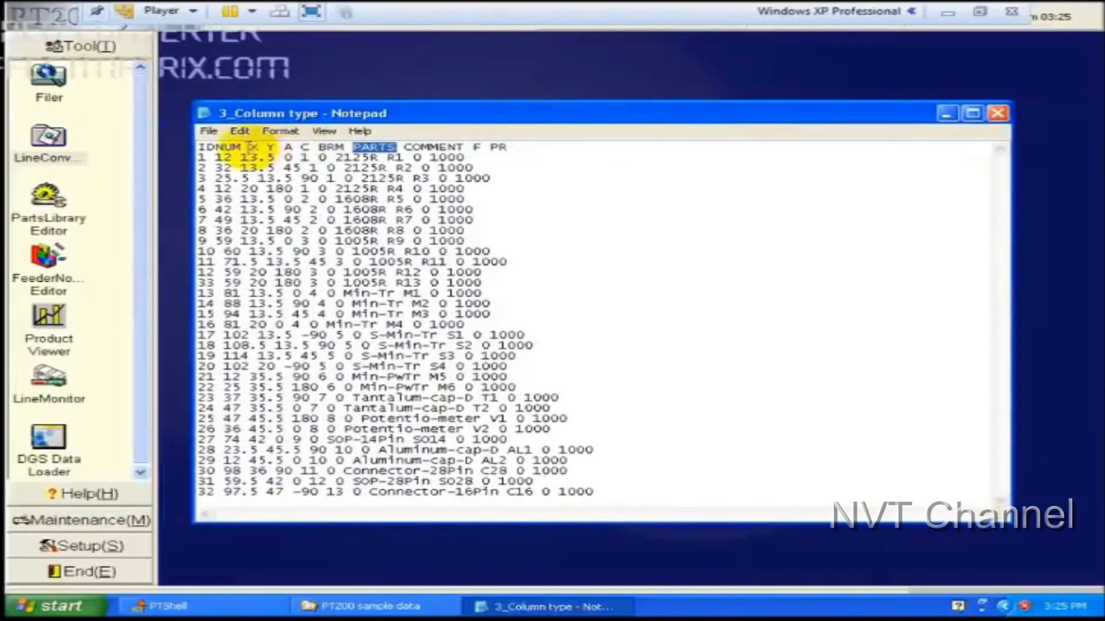
- Review the X, Y, A, PARTS and COMMENT column headings in the 3_Column type text file, and minimize it
left_click_drag(251, 148, 293, 148)
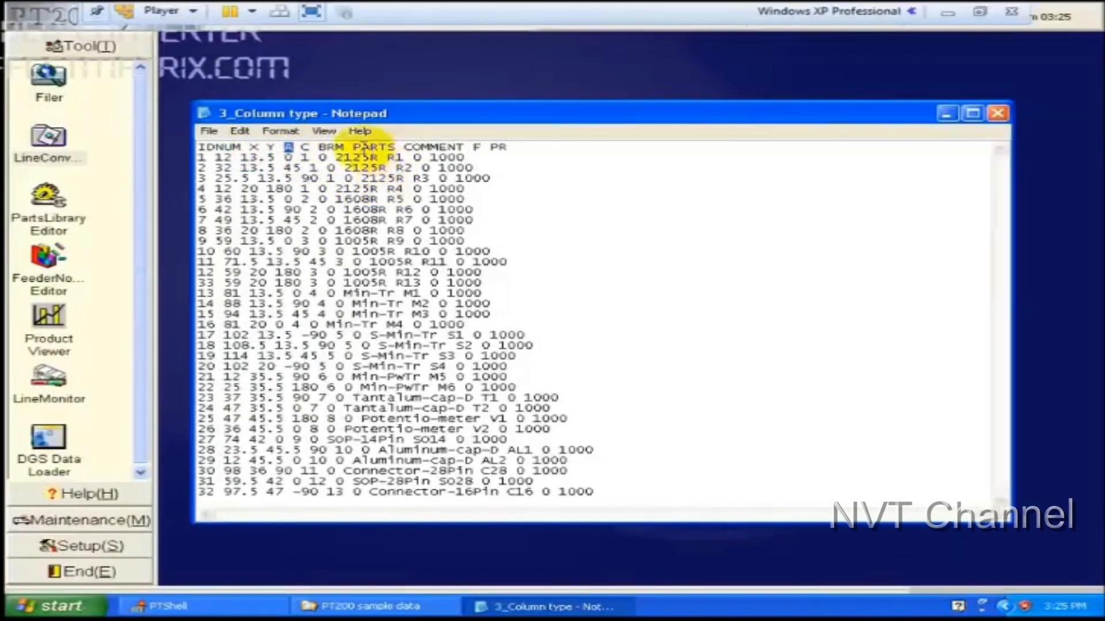
left_click_drag(353, 148, 464, 149)
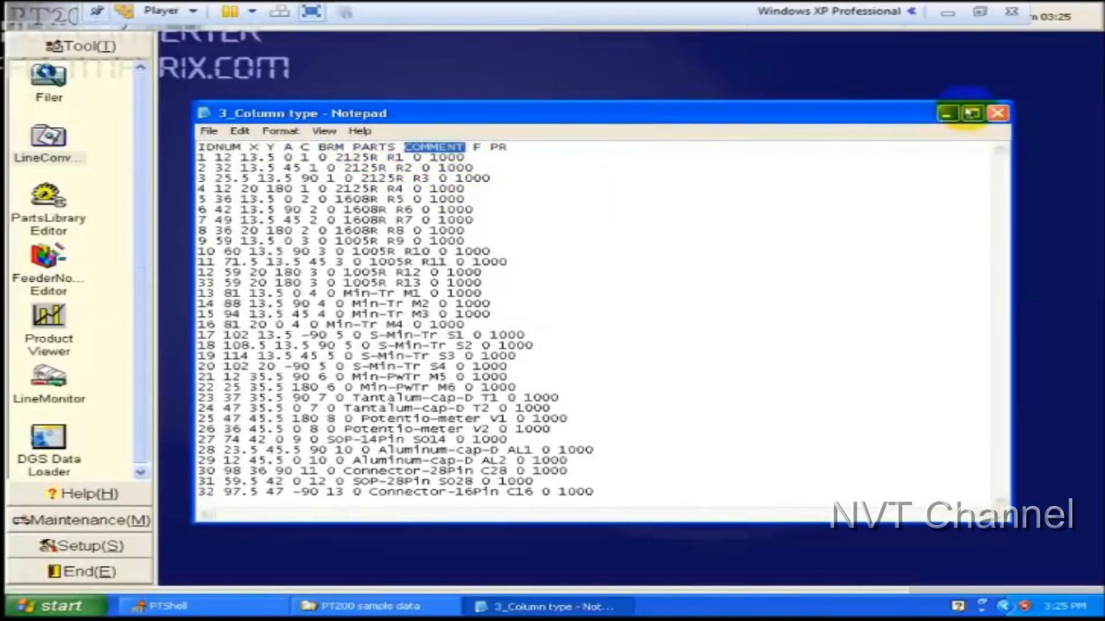
left_click(948, 115)
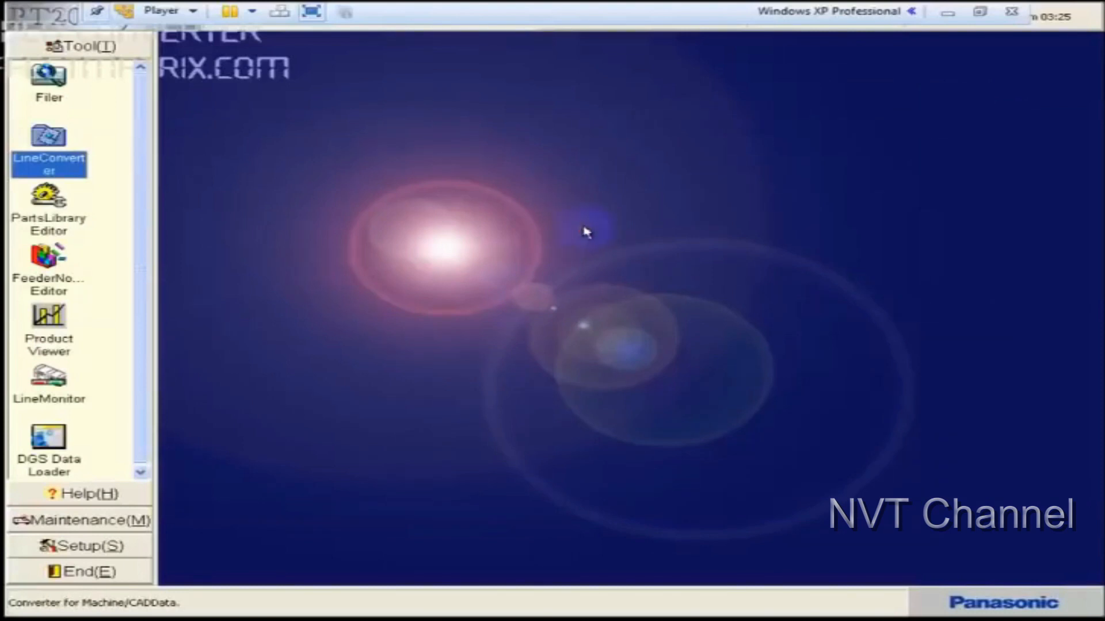
- Launch LineConverter and select the line named Line under the PT-01 host
left_click(60, 151)
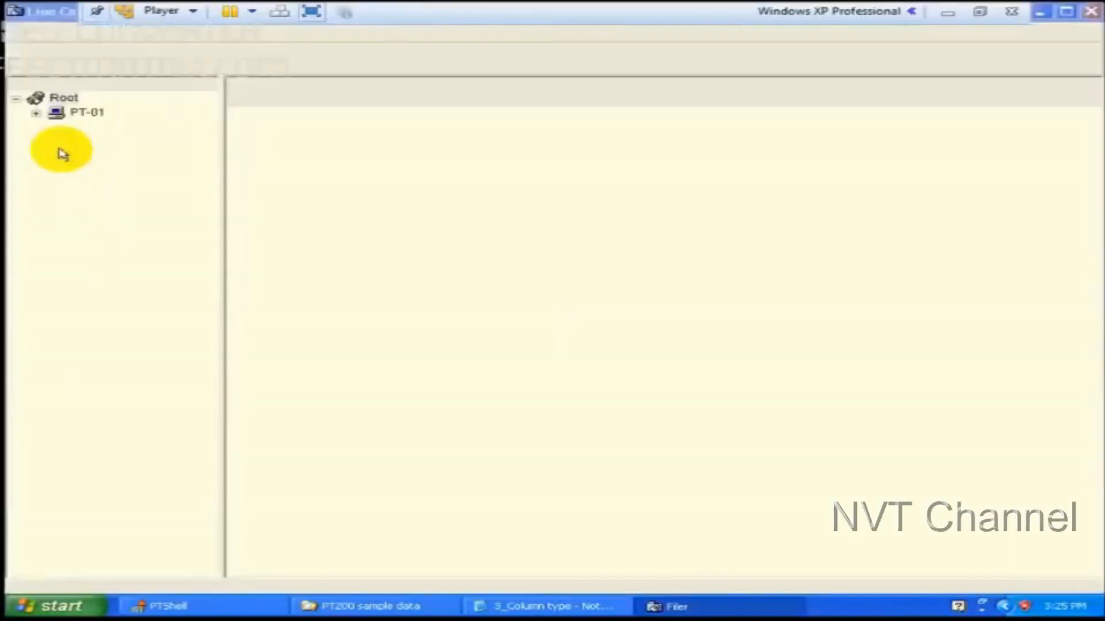
left_click(35, 113)
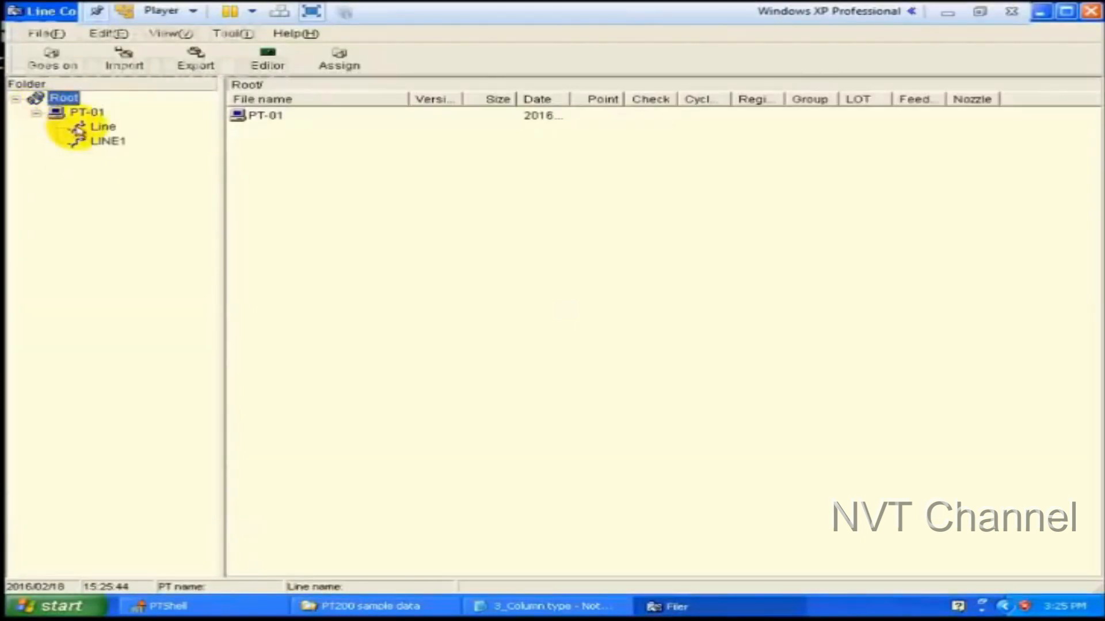
left_click(81, 128)
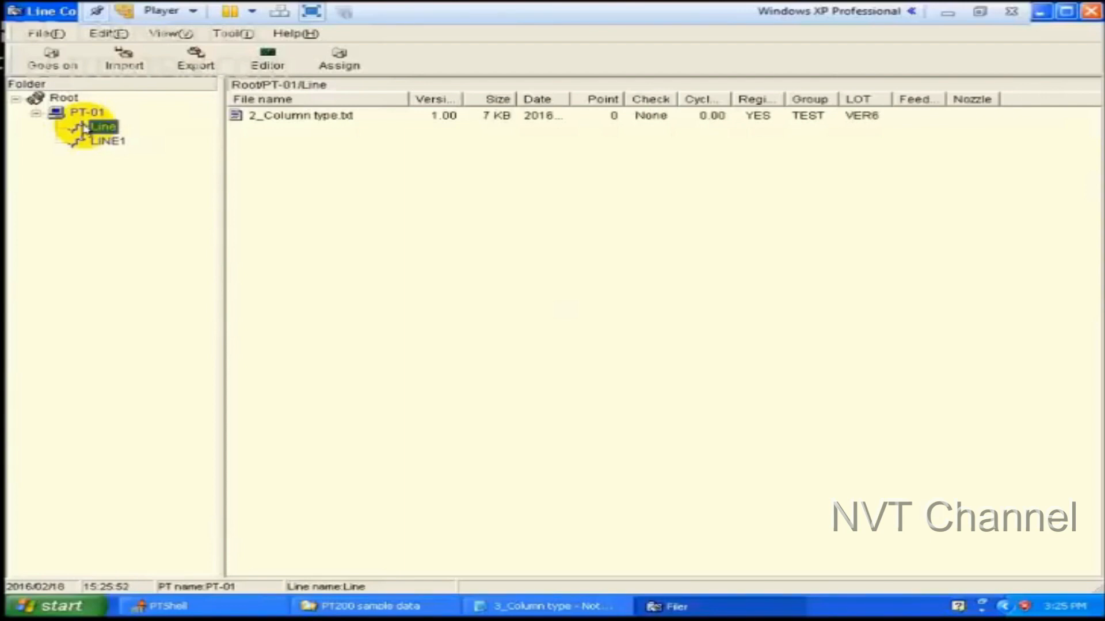
- Start a CAD data import for the line and choose the 3_Column type file as the original data
left_click(125, 57)
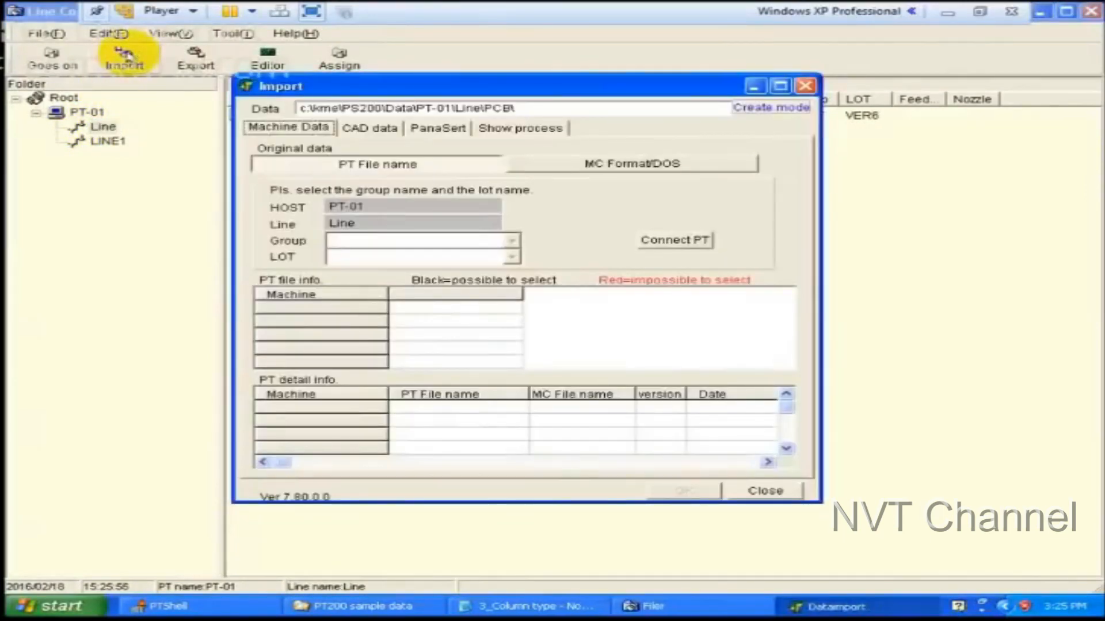
left_click(361, 127)
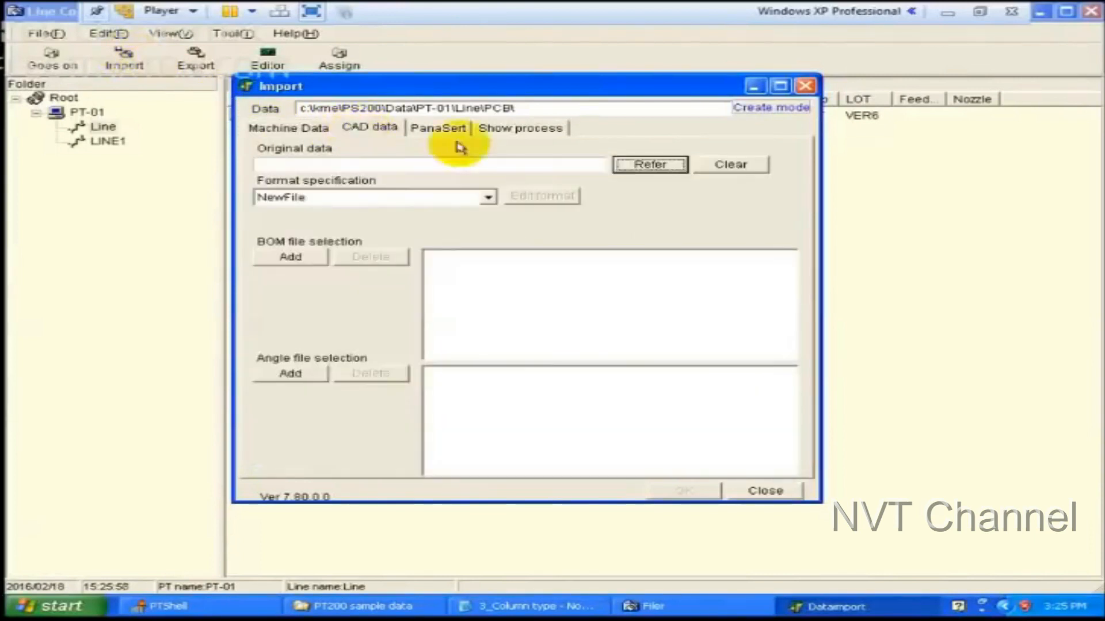
left_click(638, 166)
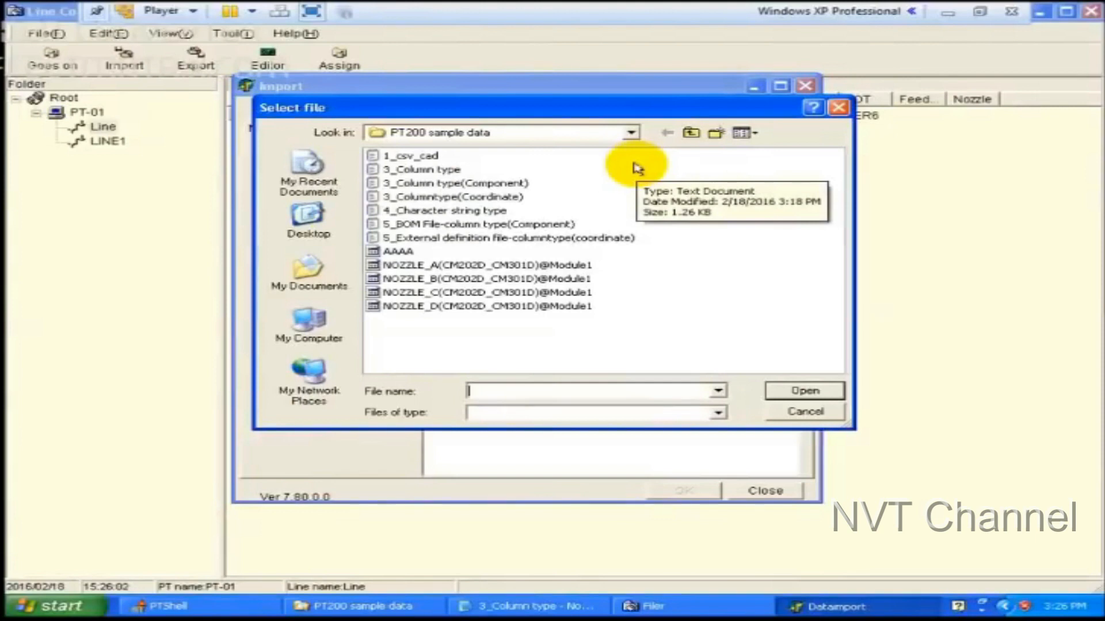
double_click(442, 173)
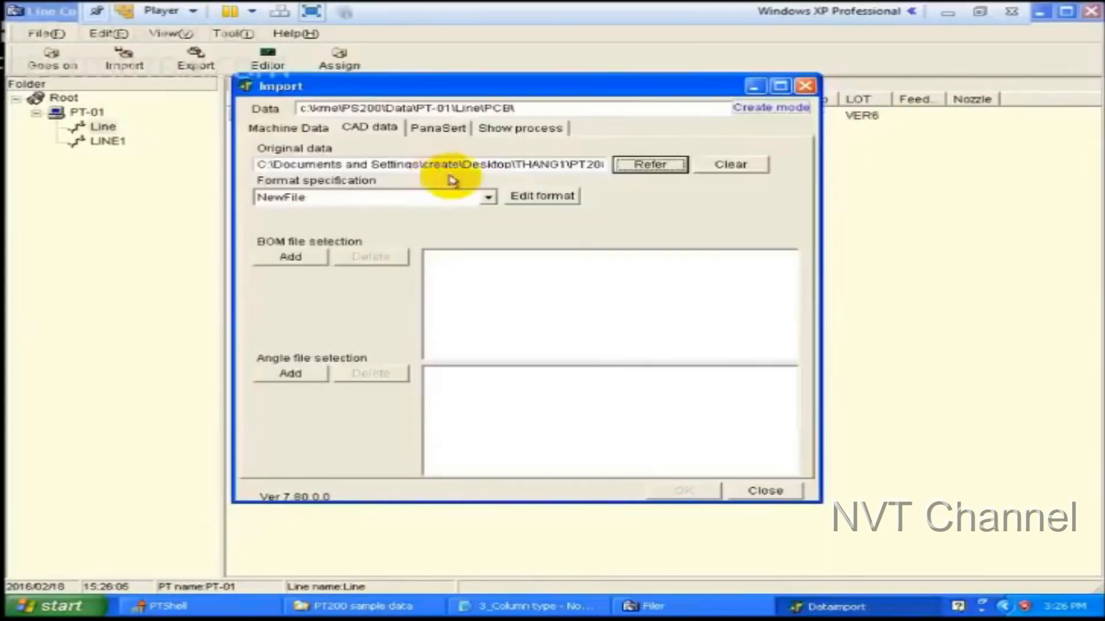
- Edit the new format specification and set its reading mode to Column type
left_click(545, 197)
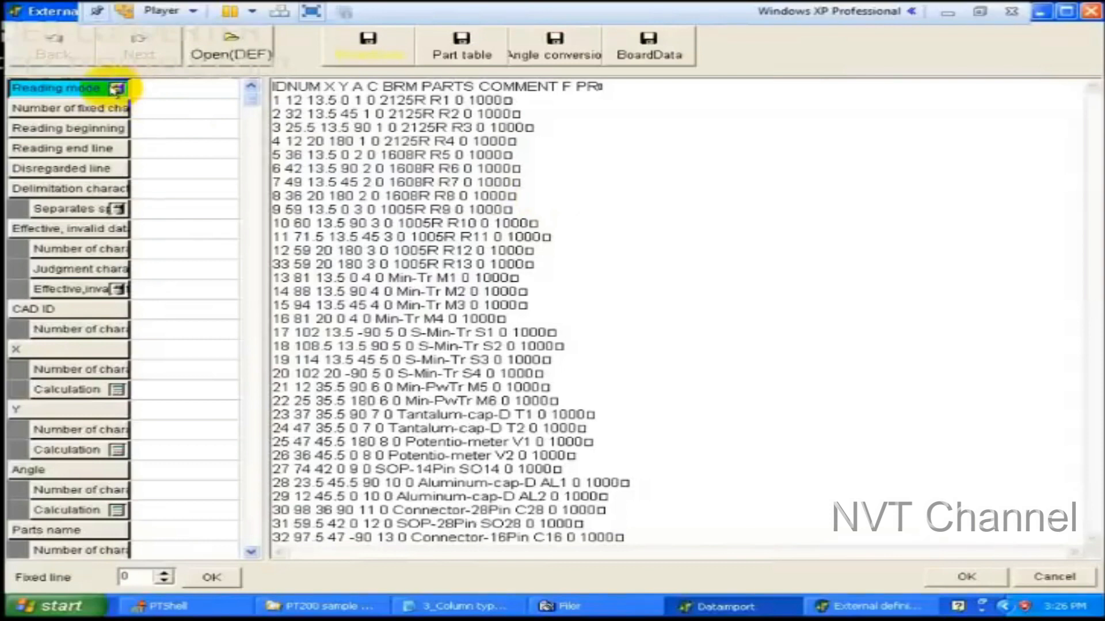
left_click(117, 89)
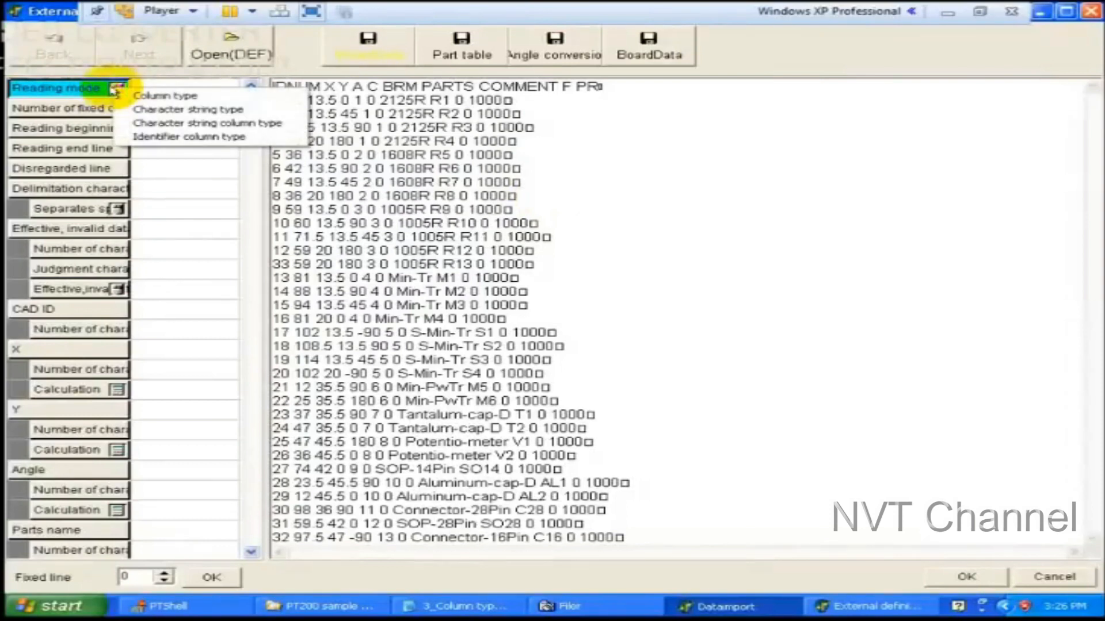
left_click(145, 95)
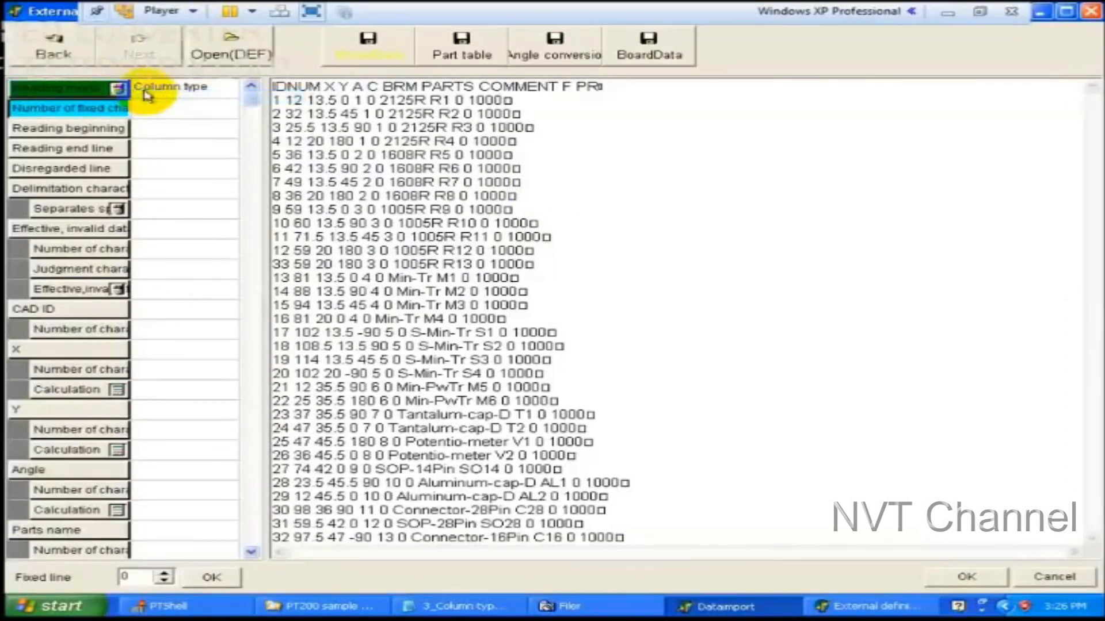
- Set the reading beginning line to 2 and the reading end line to 34
left_click(150, 126)
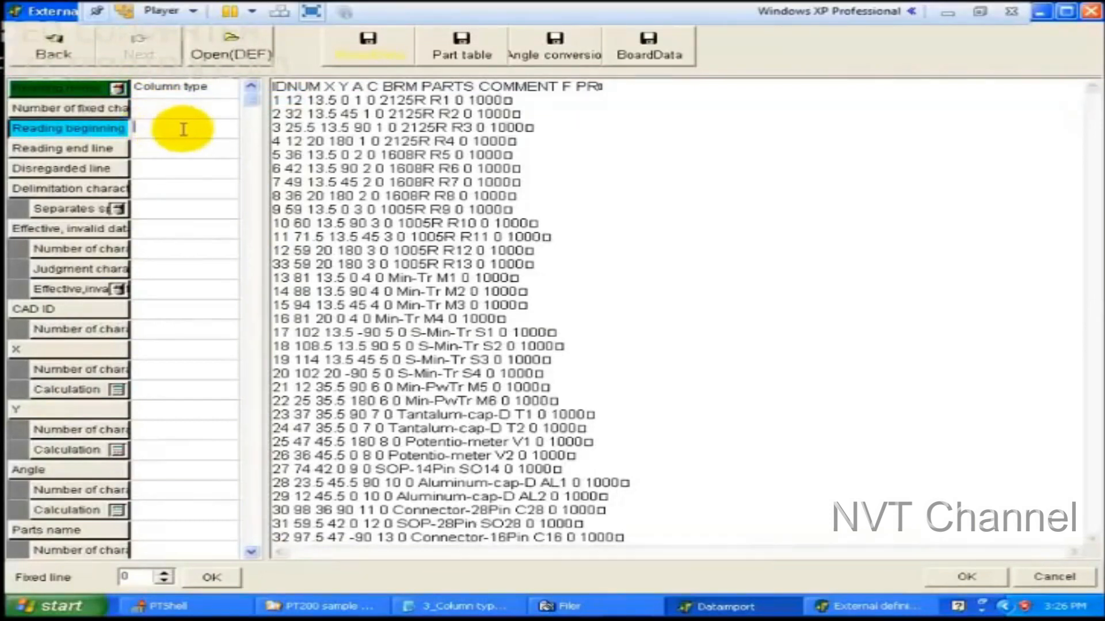
left_click(276, 100)
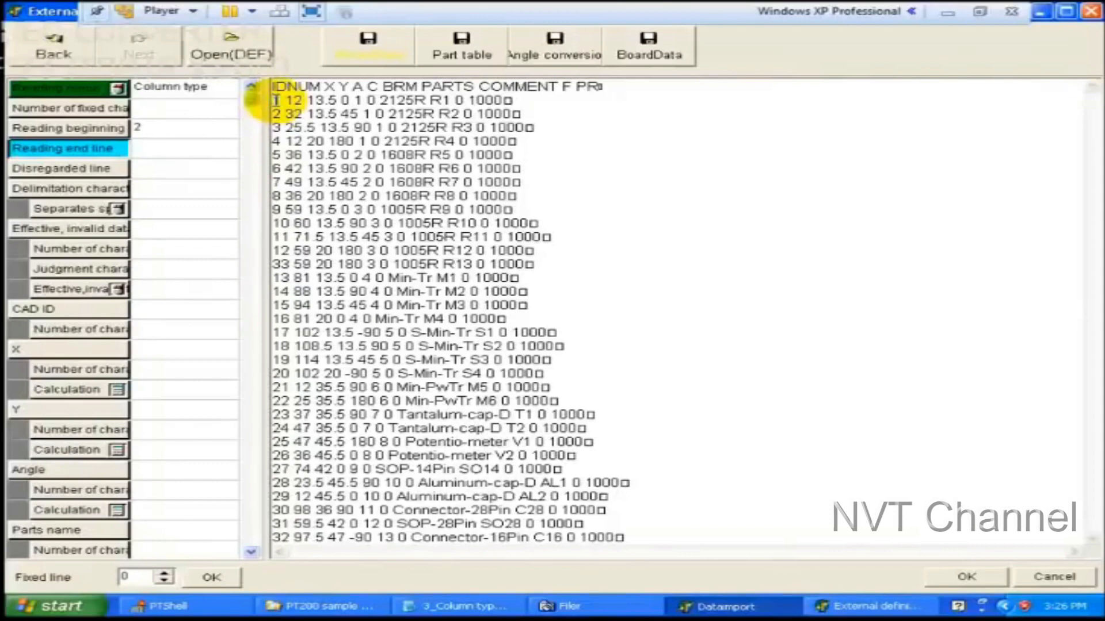
left_click(158, 145)
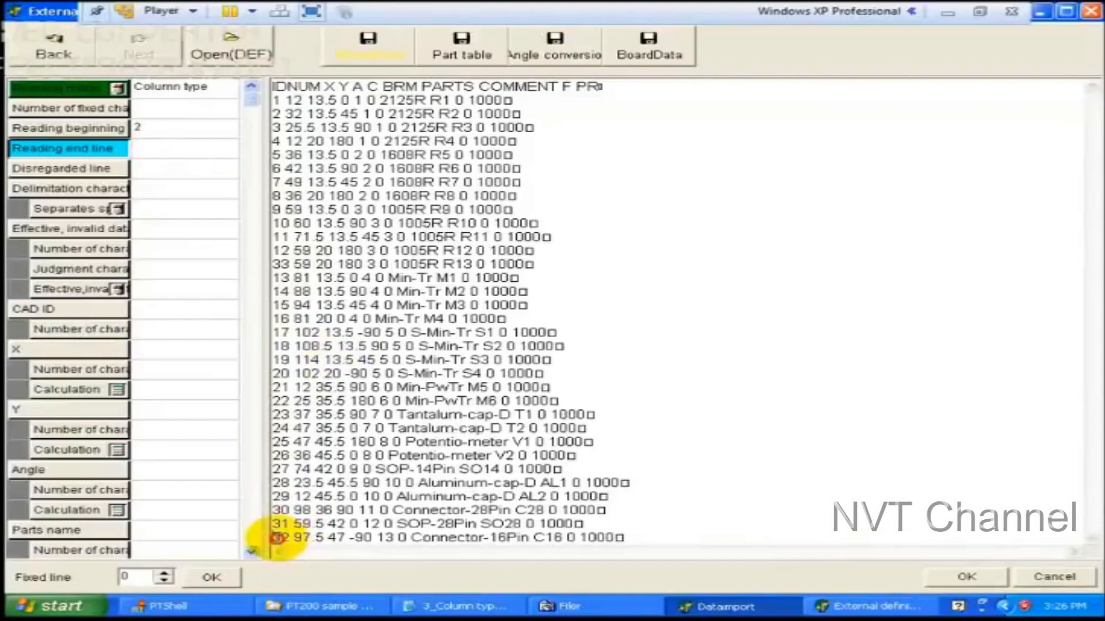
type("34")
key("Return")
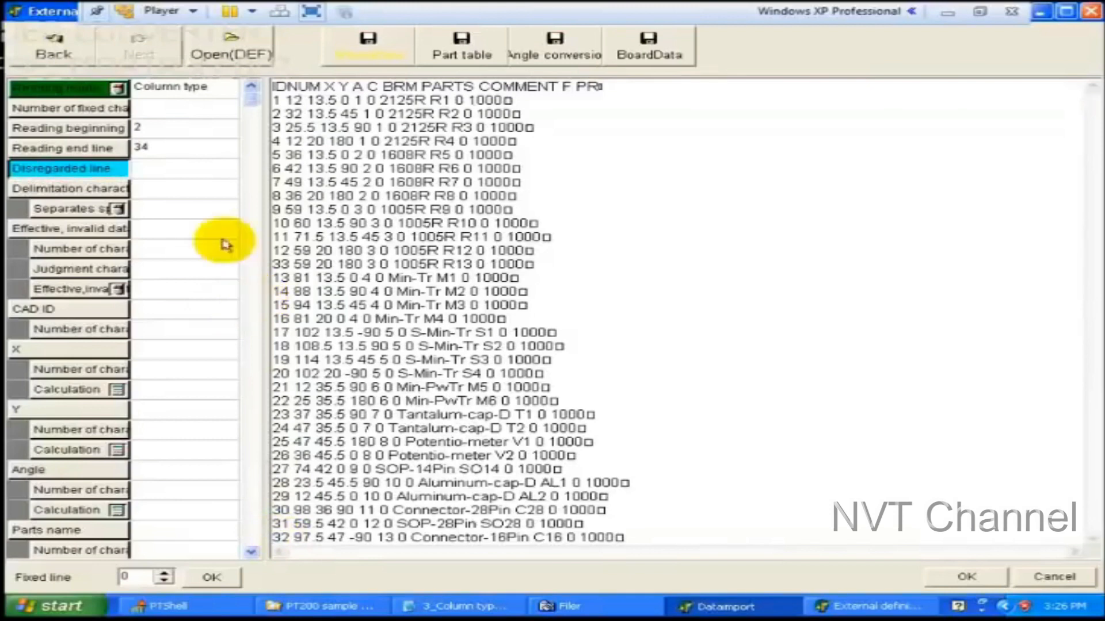
- Set the delimitation character to SPACE using the gap in the first data row, with its separation option as No specification
left_click(155, 189)
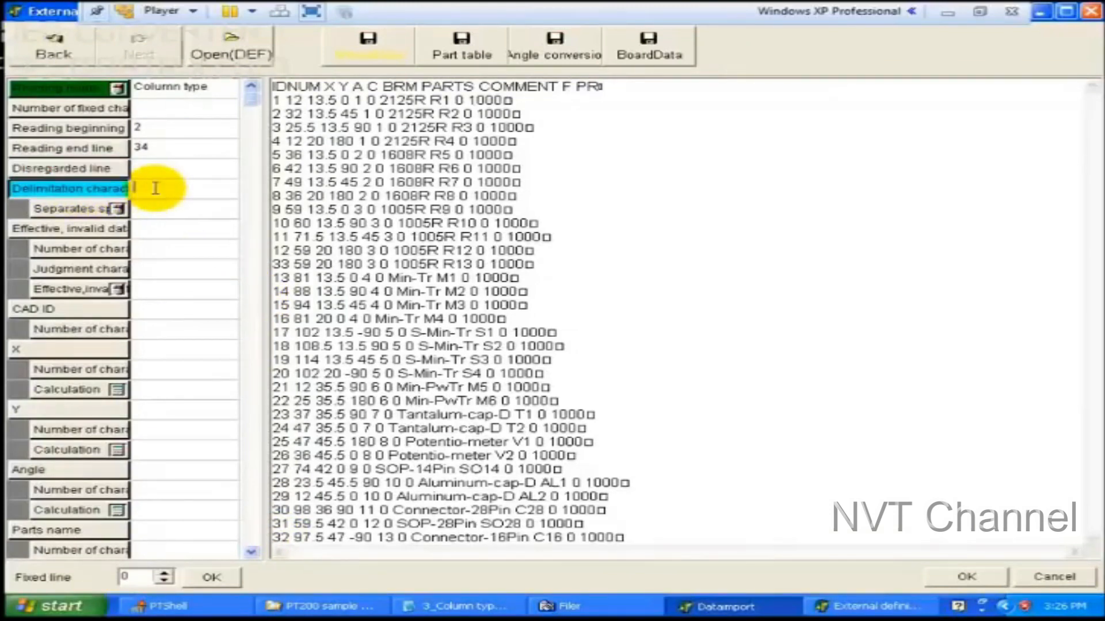
left_click(291, 102)
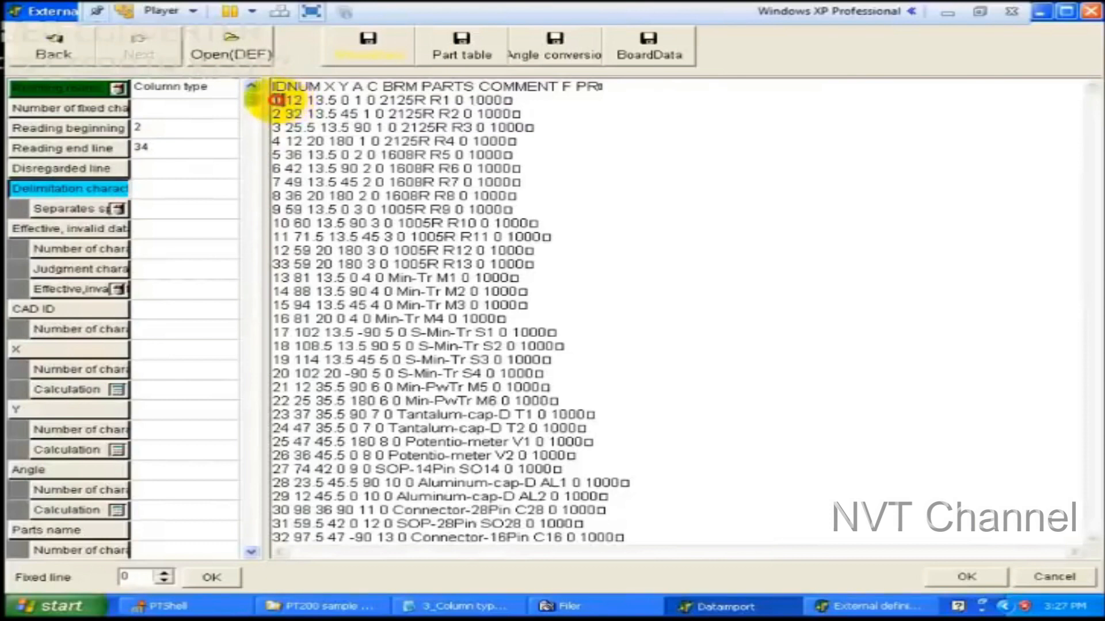
left_click(281, 101)
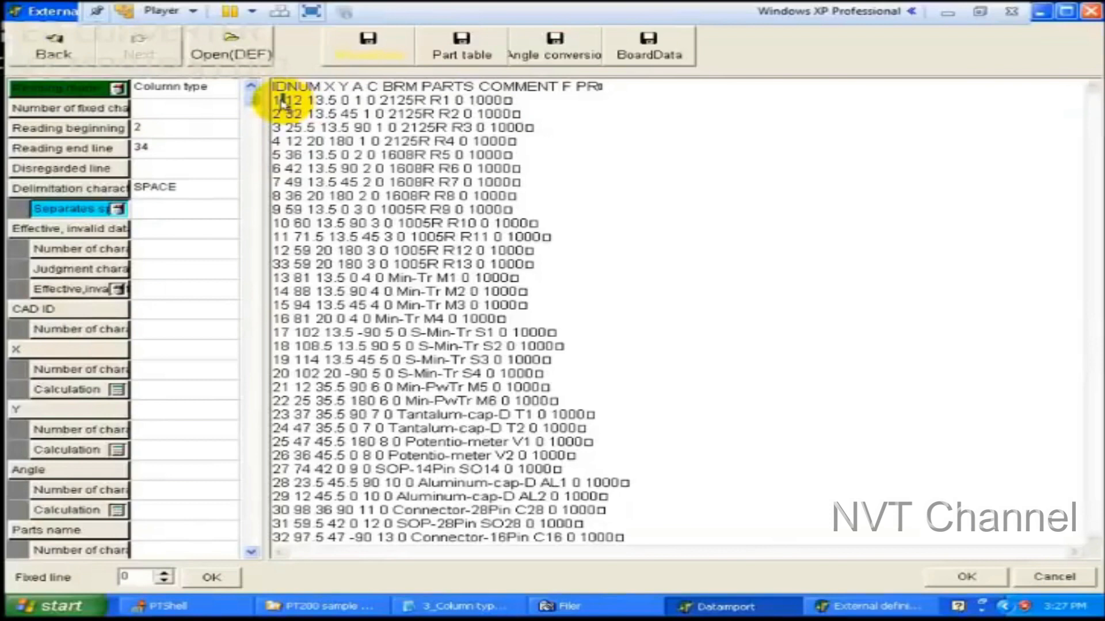
left_click(119, 210)
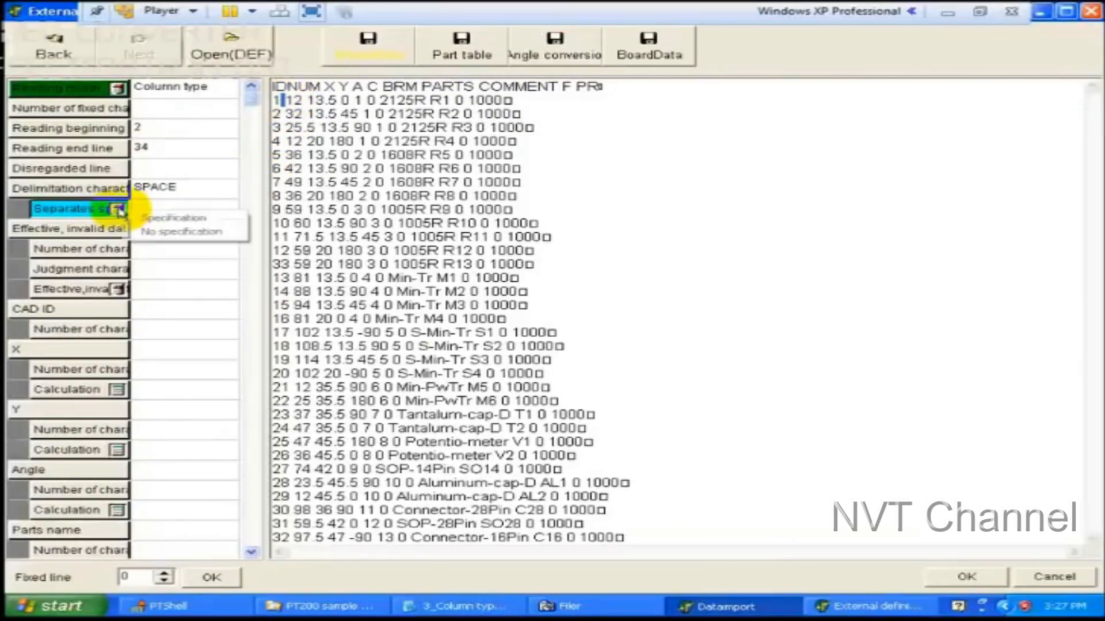
left_click(140, 232)
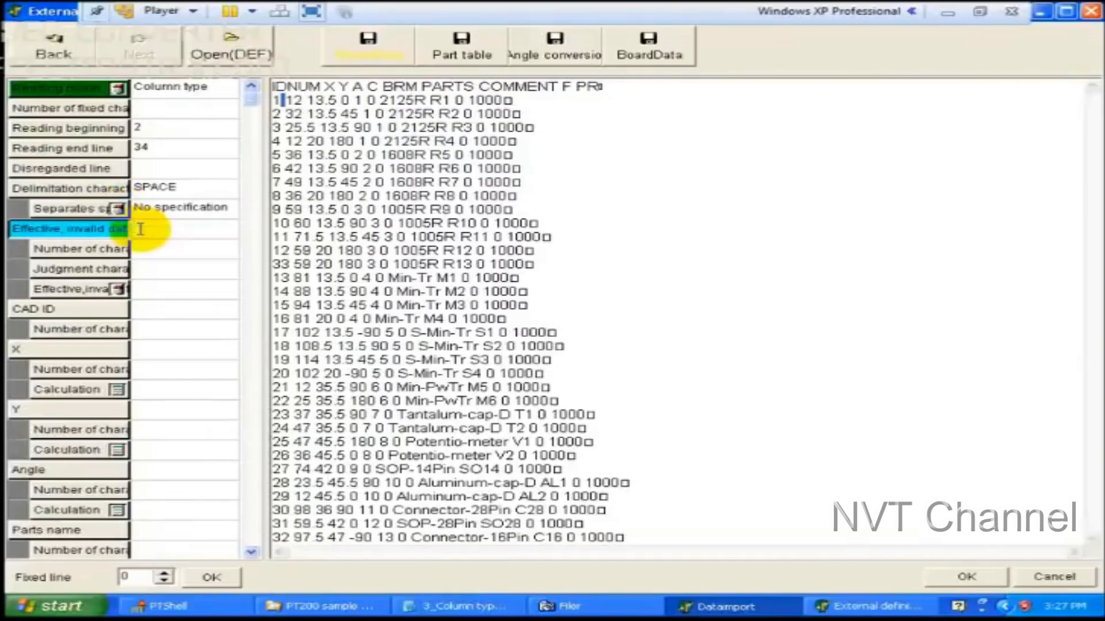
- Assign column 2 to X, column 3 to Y and column 4 to Angle from the data preview
left_click(153, 348)
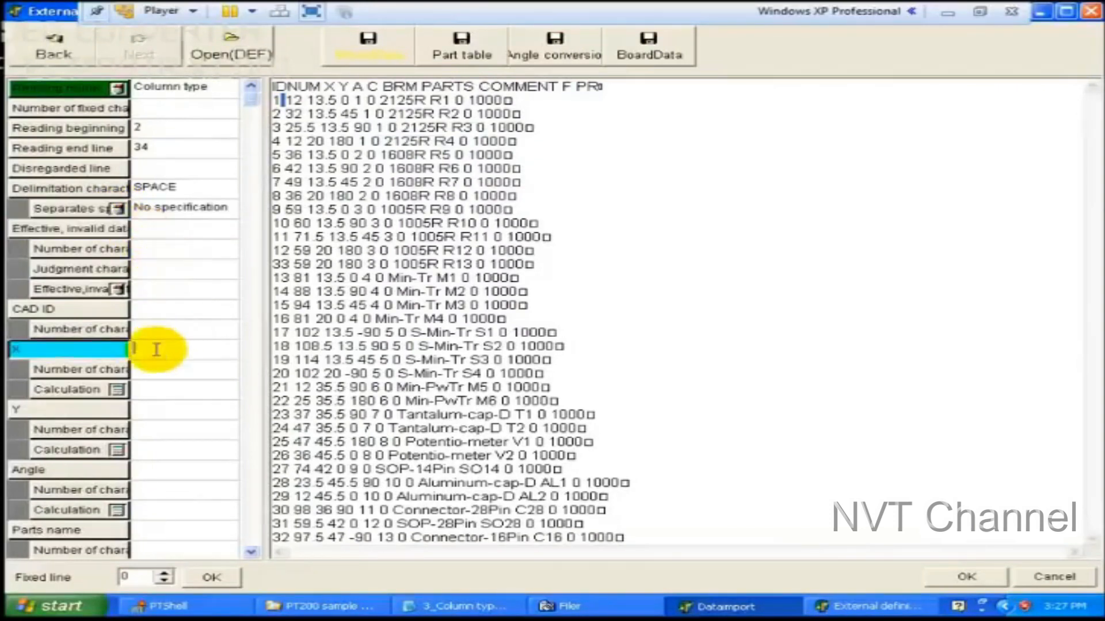
left_click(329, 87)
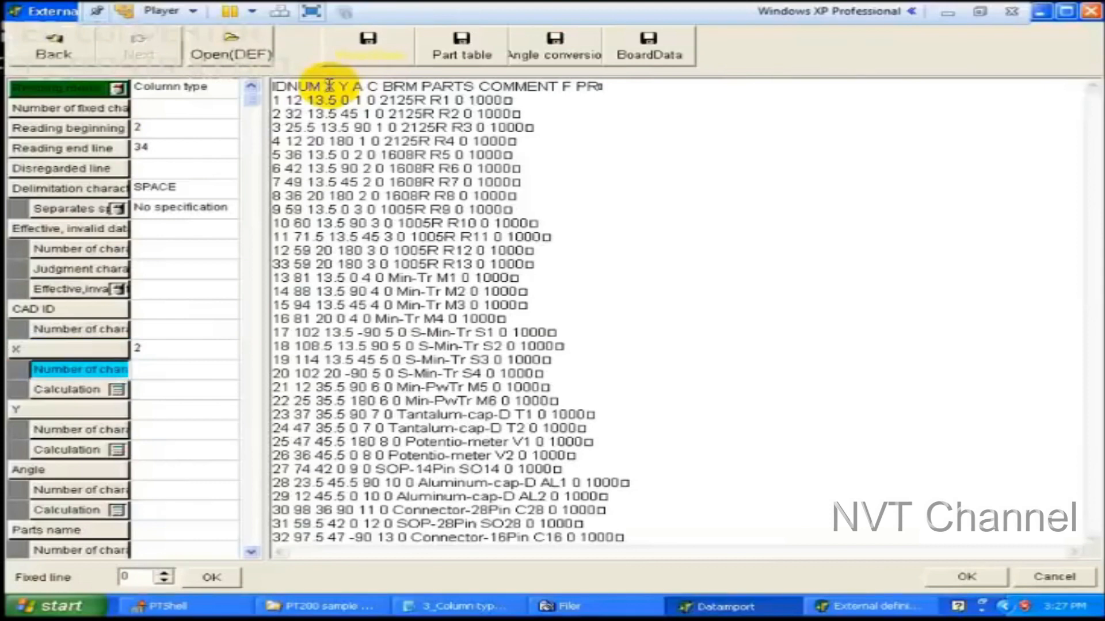
left_click(165, 407)
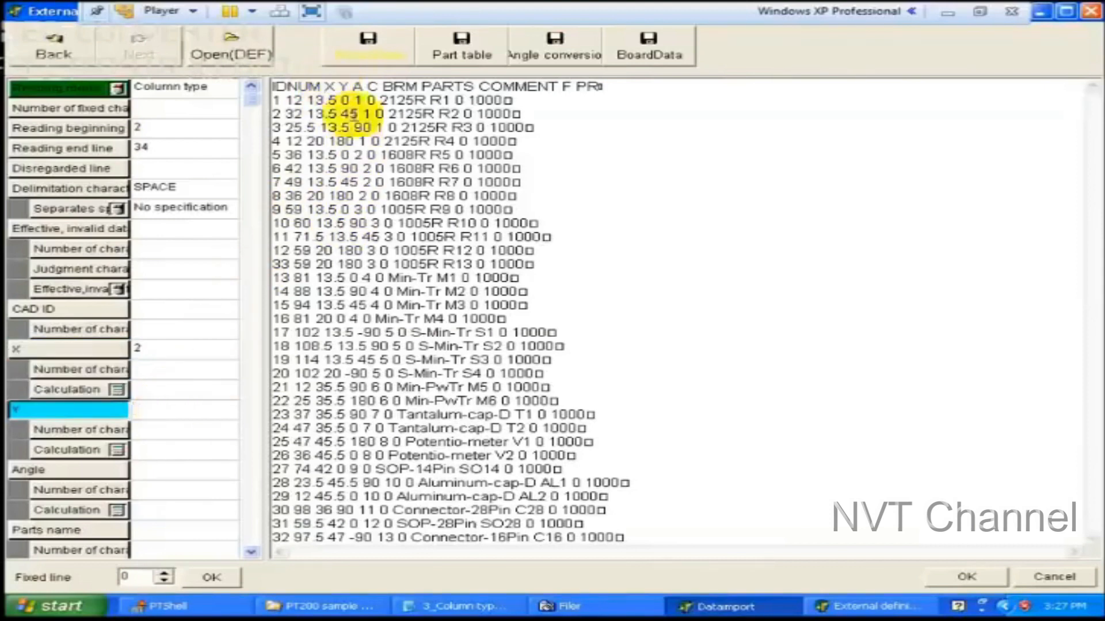
left_click(341, 86)
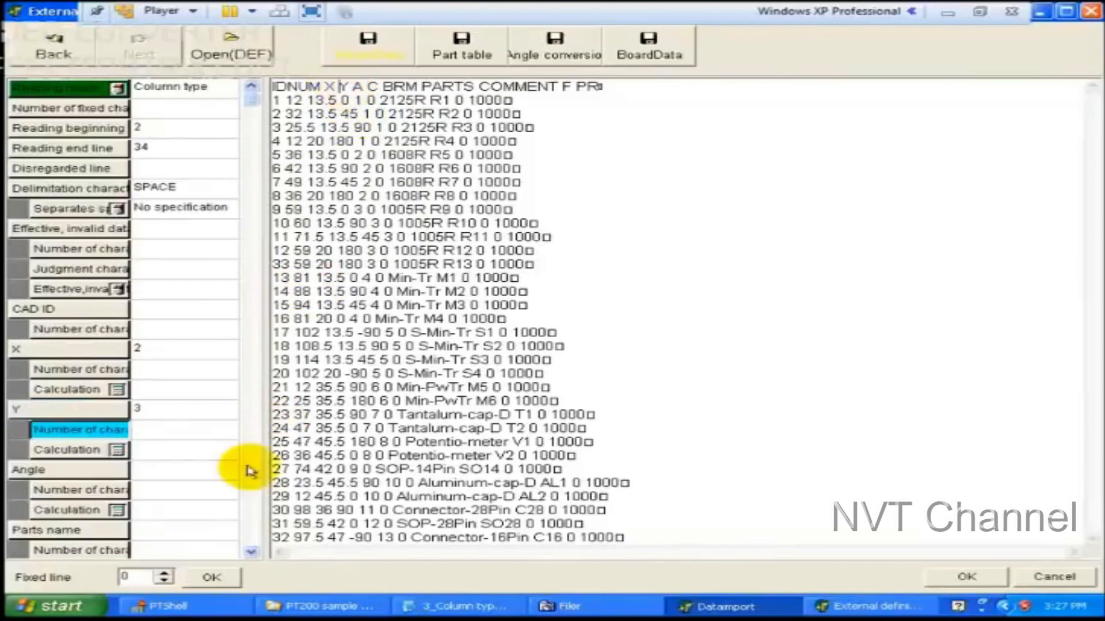
left_click(172, 470)
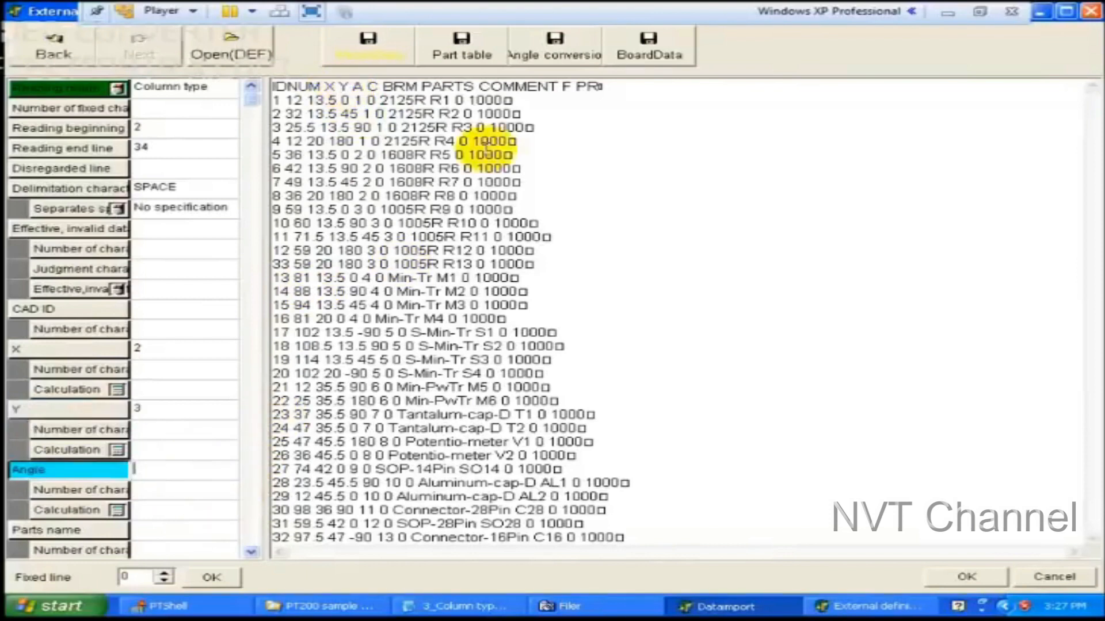
left_click(353, 86)
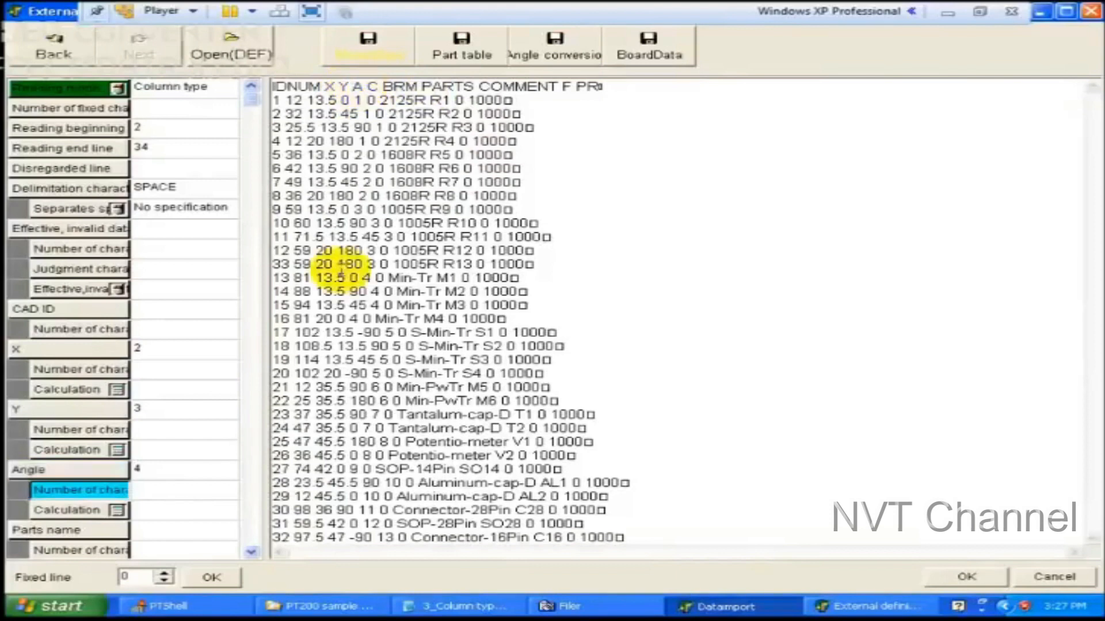
- Assign column 7 to the parts name and column 8 to the comment from the first data row
left_click(251, 551)
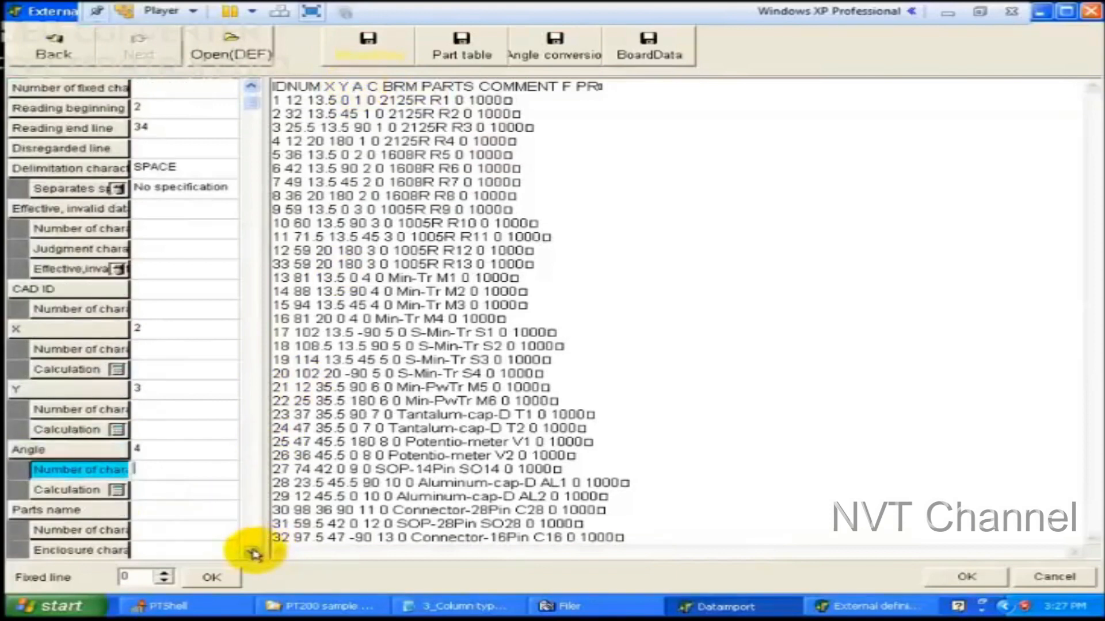
left_click(251, 551)
left_click(181, 490)
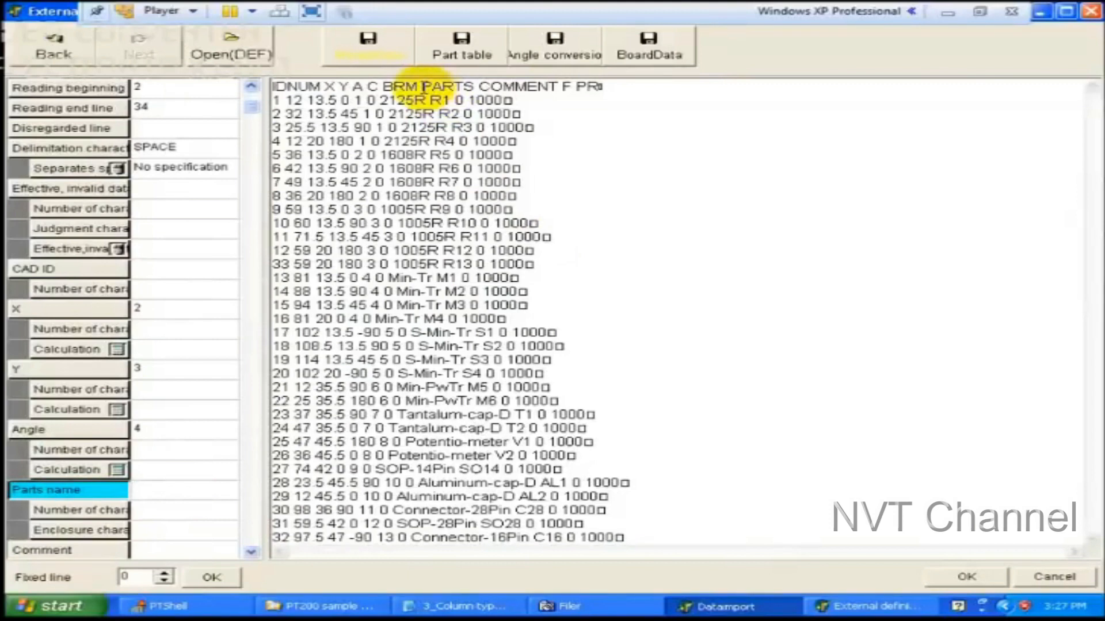
left_click(380, 100)
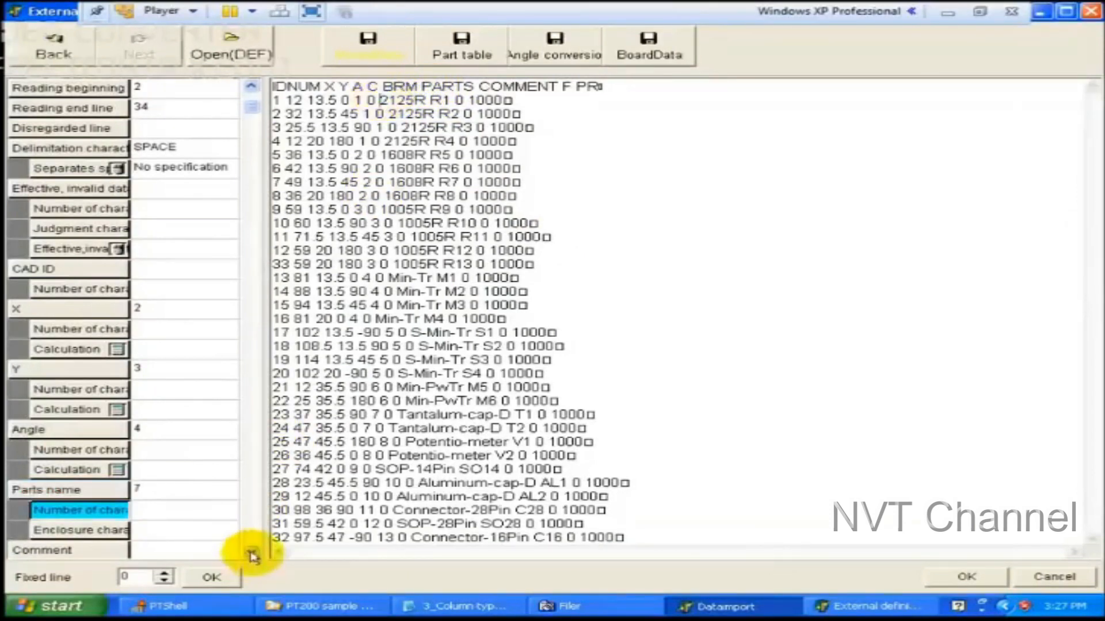
left_click(251, 553)
left_click(252, 553)
left_click(252, 554)
left_click(182, 490)
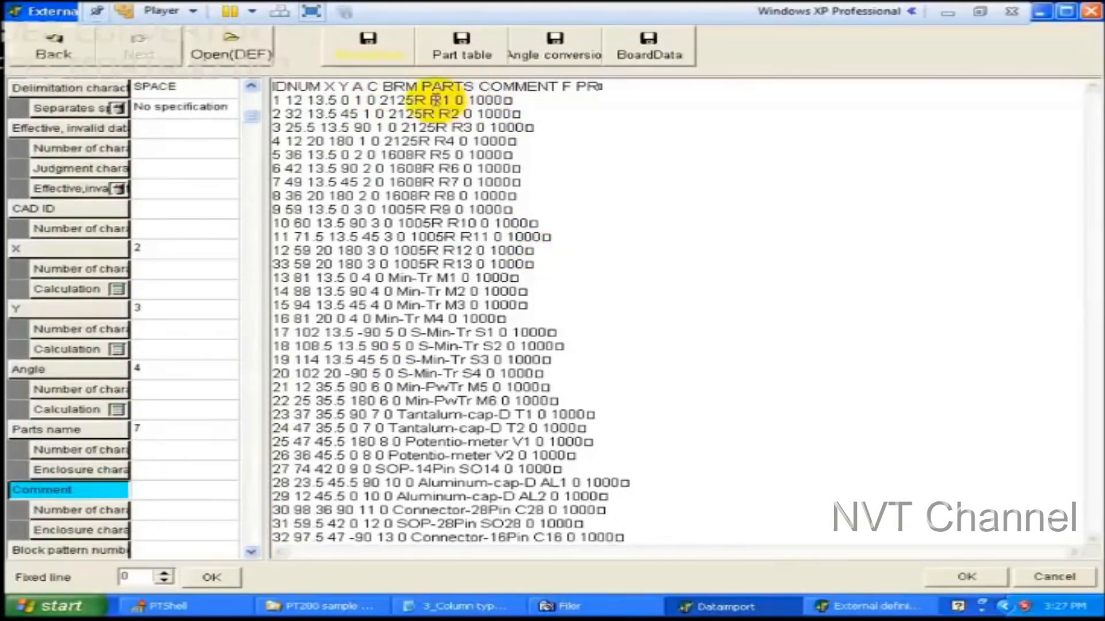
left_click(435, 100)
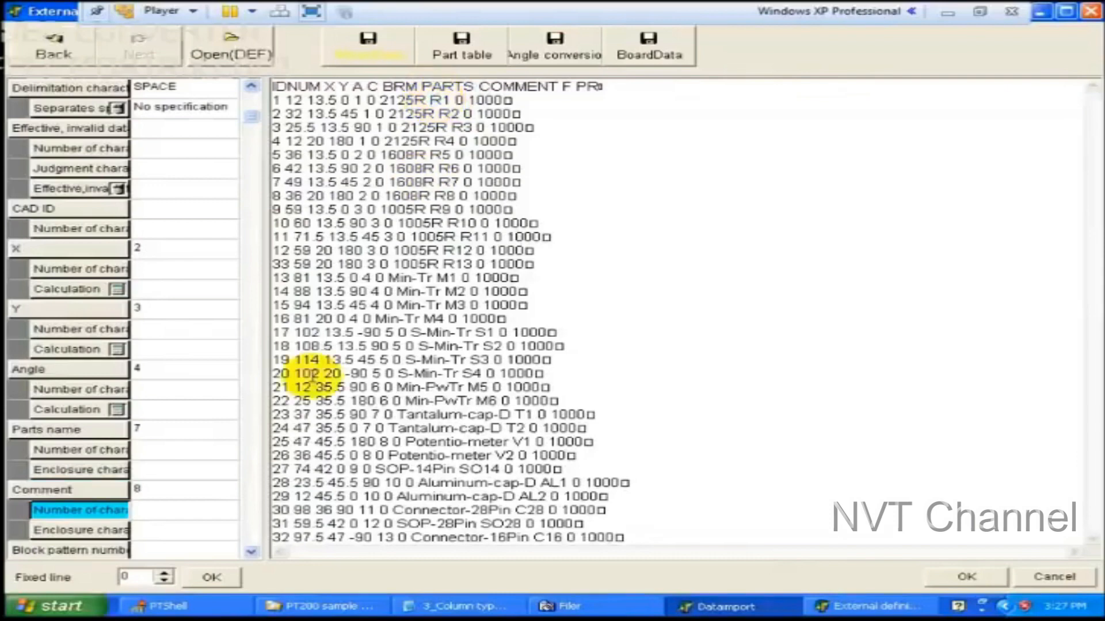
- Look through the remaining format fields below the comment entry, from block pattern number to parts comment
left_click(252, 552)
left_click(251, 552)
left_click(251, 552)
left_click(251, 552)
left_click(251, 552)
left_click(252, 552)
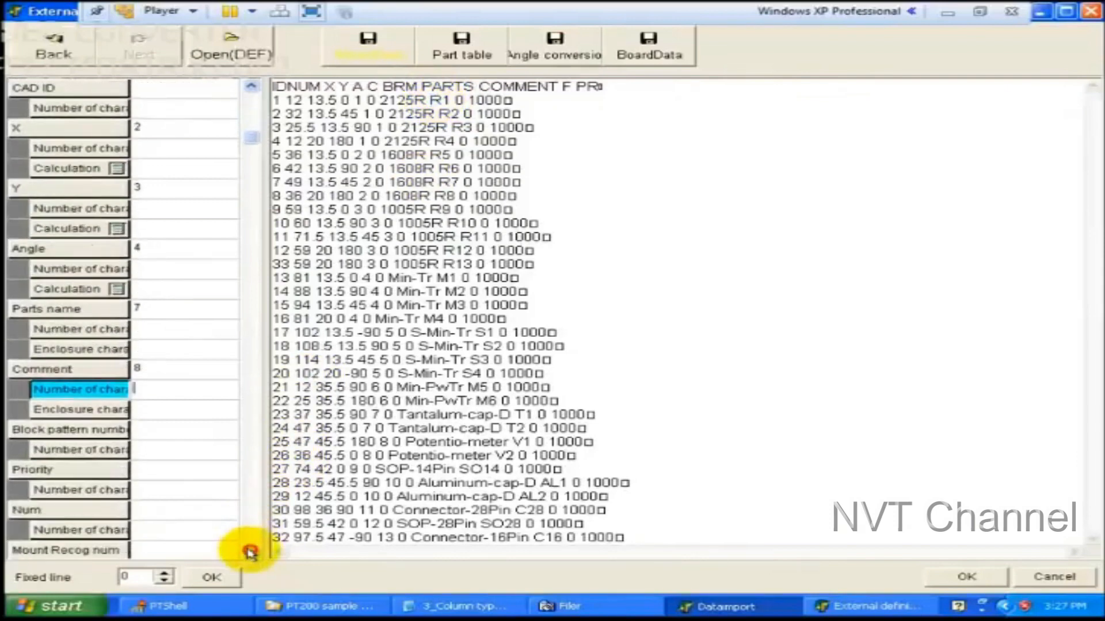
left_click(251, 552)
left_click(251, 552)
left_click(251, 552)
left_click(251, 552)
left_click(252, 553)
left_click(252, 552)
left_click(252, 552)
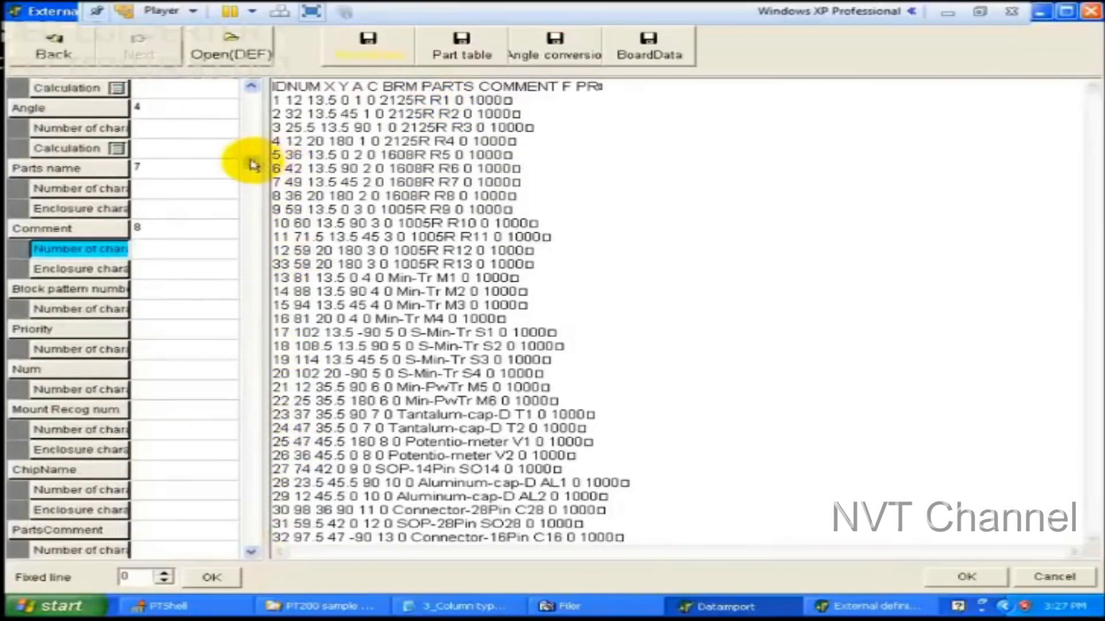
- Save the external format definition over the existing Kmecad.map, with TEST as the data type name
left_click_drag(252, 163, 251, 99)
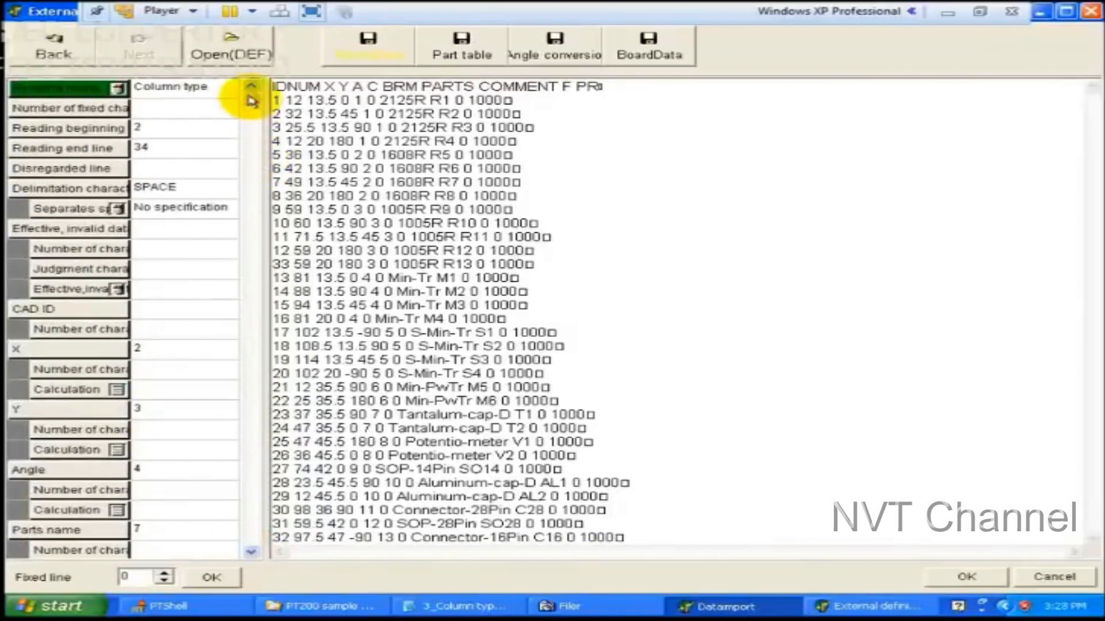
left_click(966, 578)
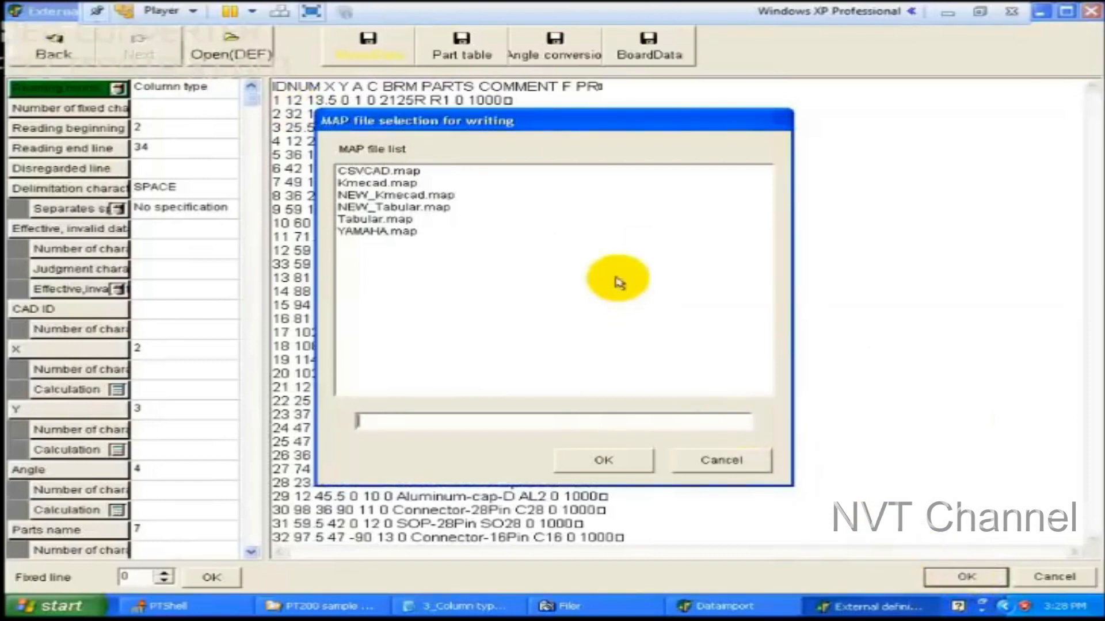
left_click(405, 183)
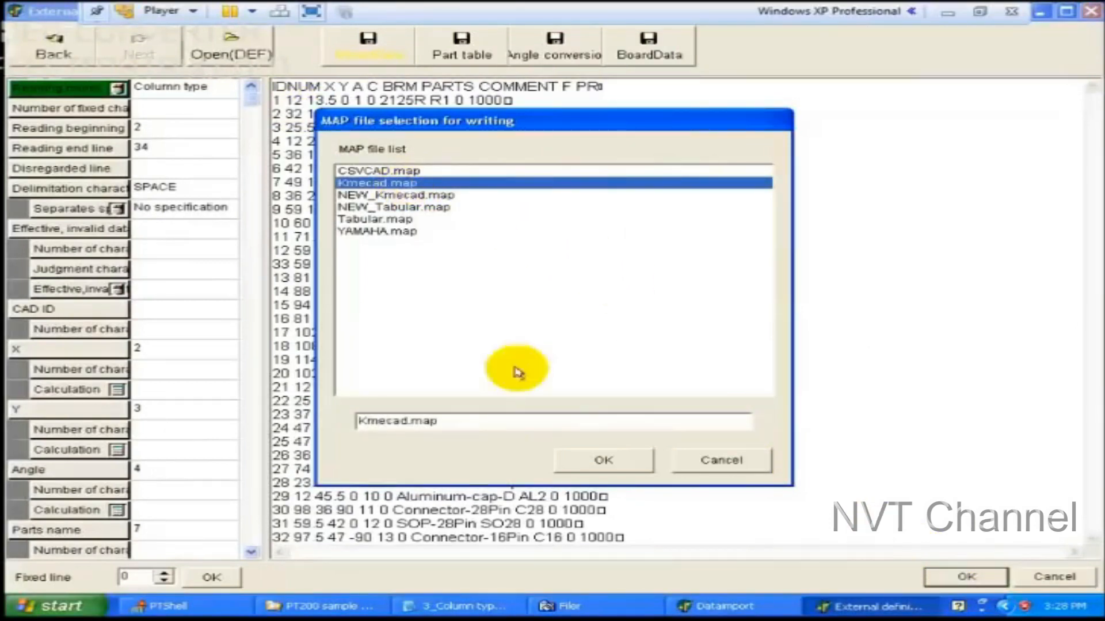
left_click(611, 464)
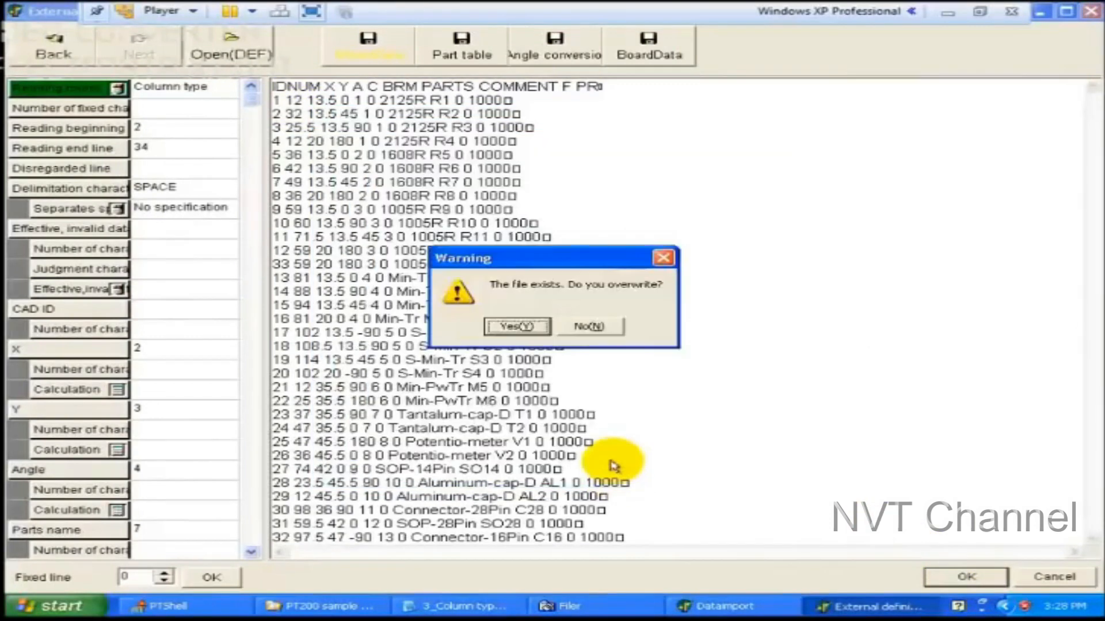
left_click(514, 326)
left_click(512, 302)
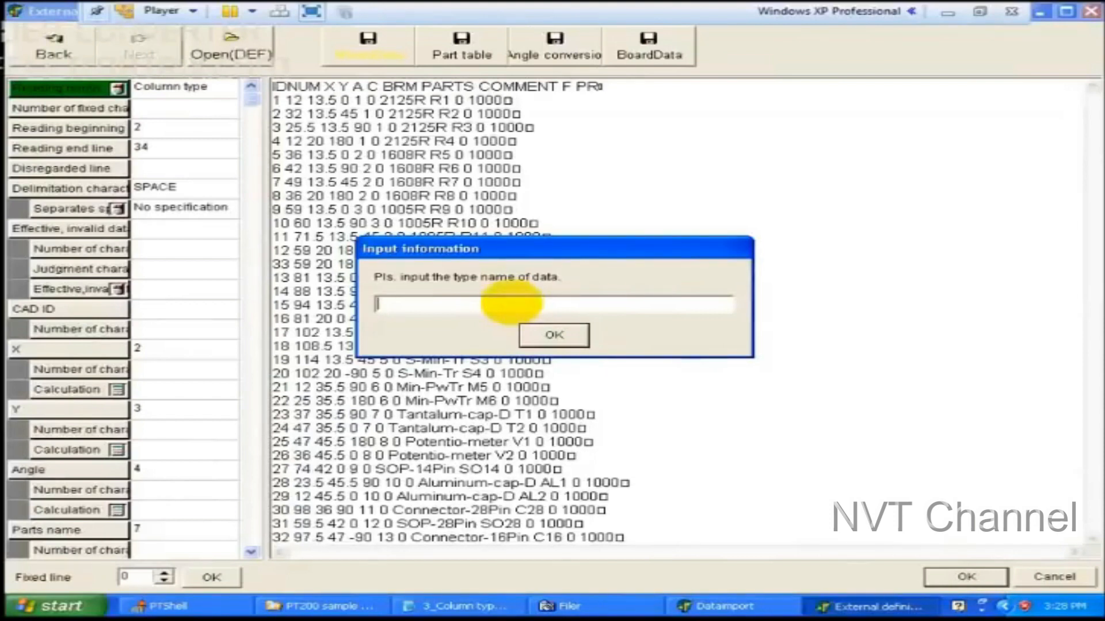
type("TEST")
left_click(552, 335)
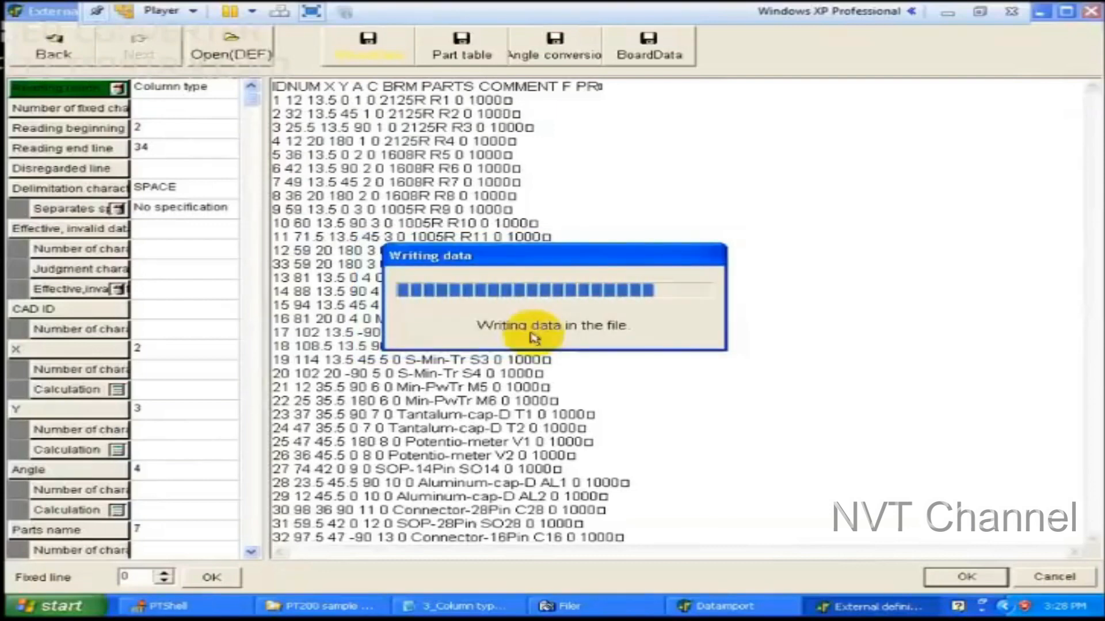
left_click(530, 332)
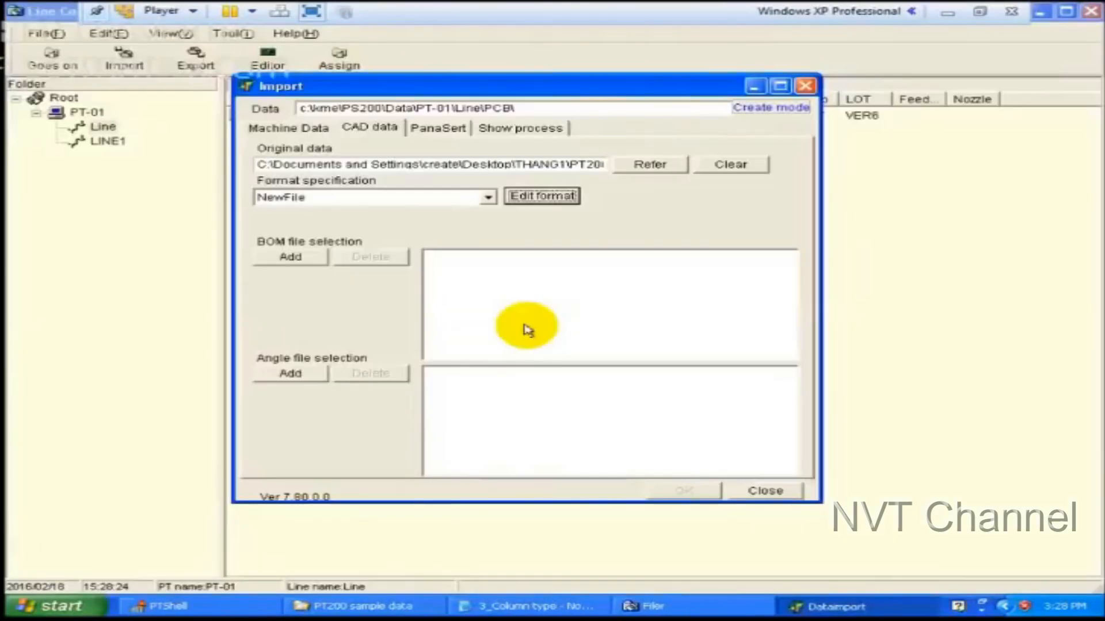
- Import the CAD data with the TEST(Kmecad.map) format under the file name 3_Column type, registering it in the parts library
left_click(488, 198)
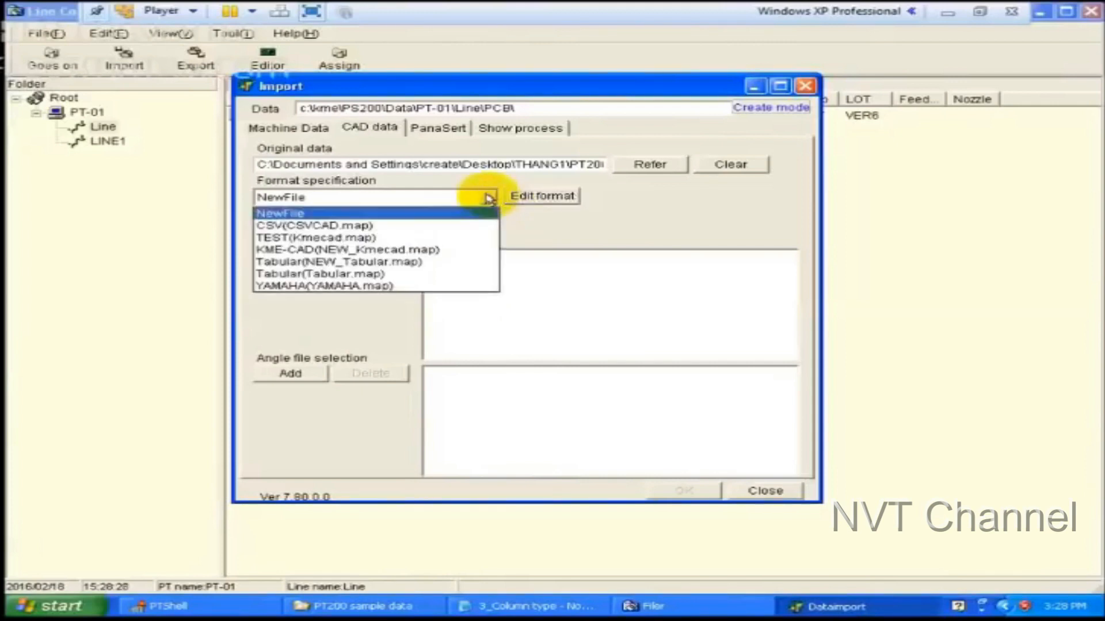
left_click(374, 238)
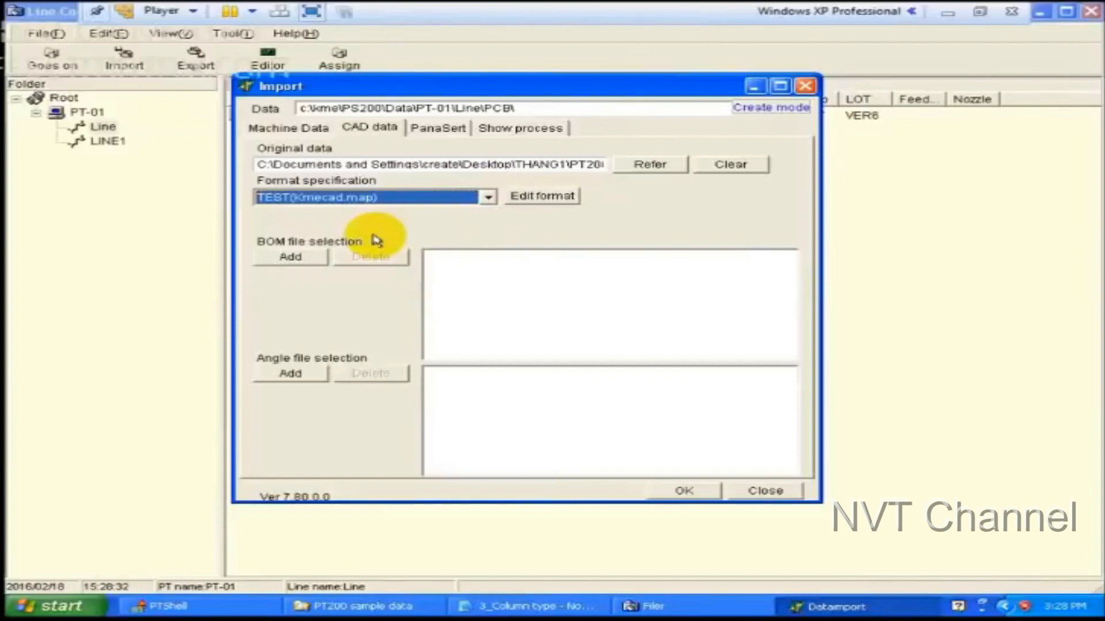
left_click(670, 490)
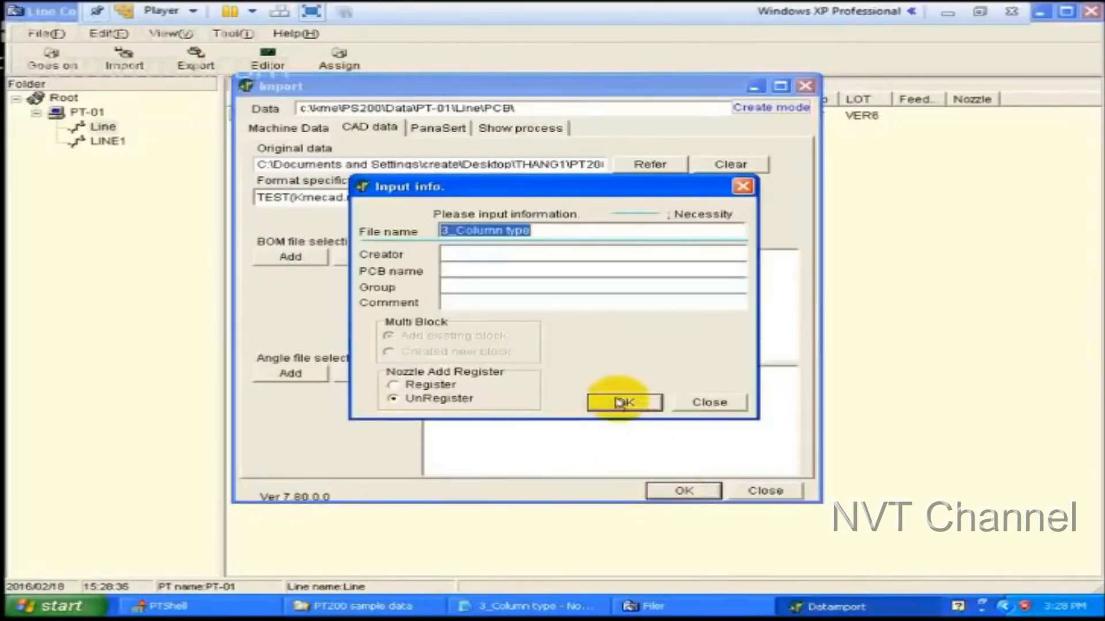
left_click(619, 402)
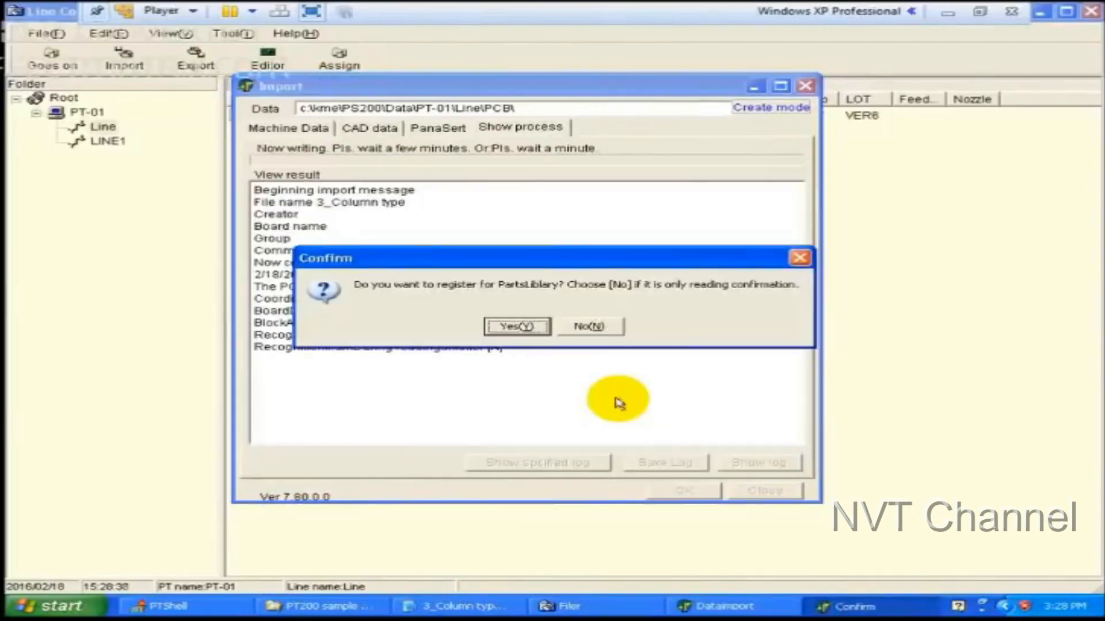
left_click(516, 326)
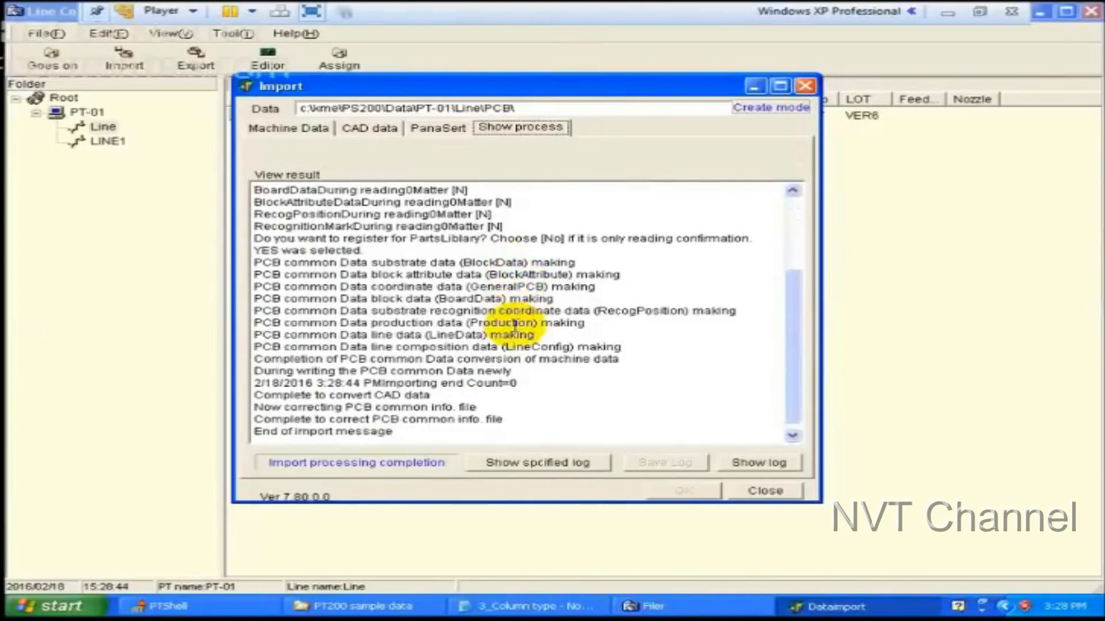
left_click(754, 492)
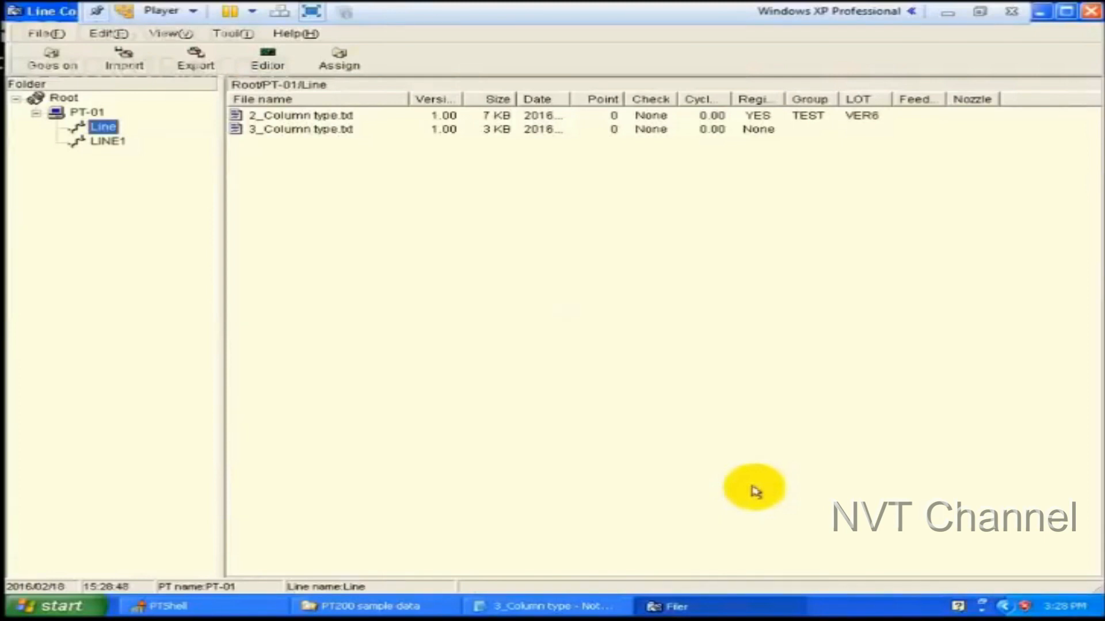
- Open the imported 3_Column type.txt for editing and set the board size to length 200, width 150 and thickness 1.5 mm
double_click(326, 130)
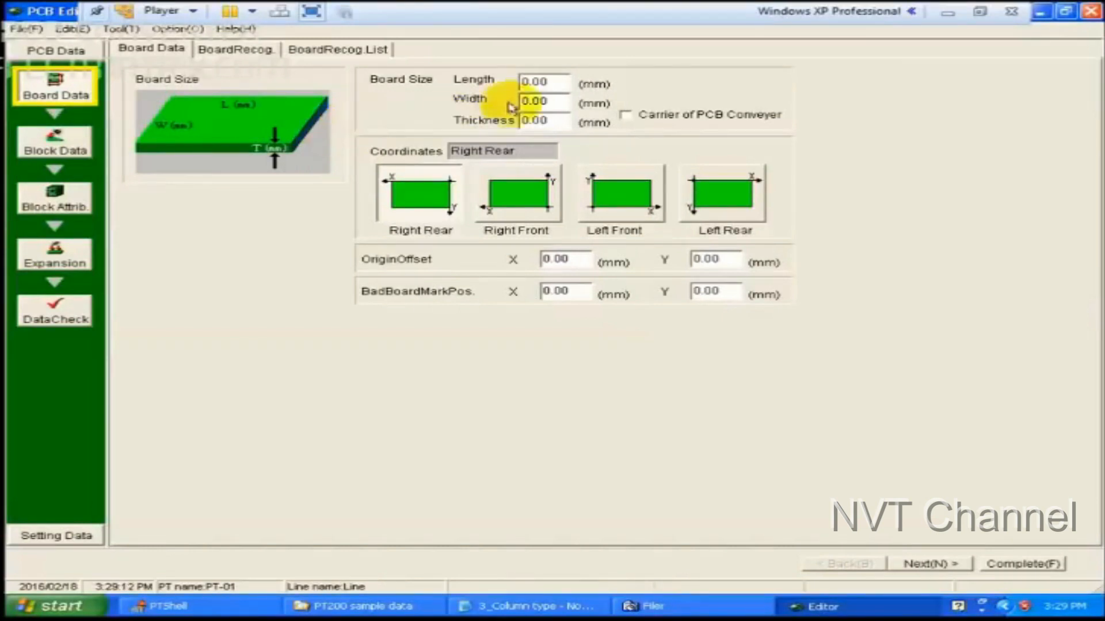
left_click(520, 606)
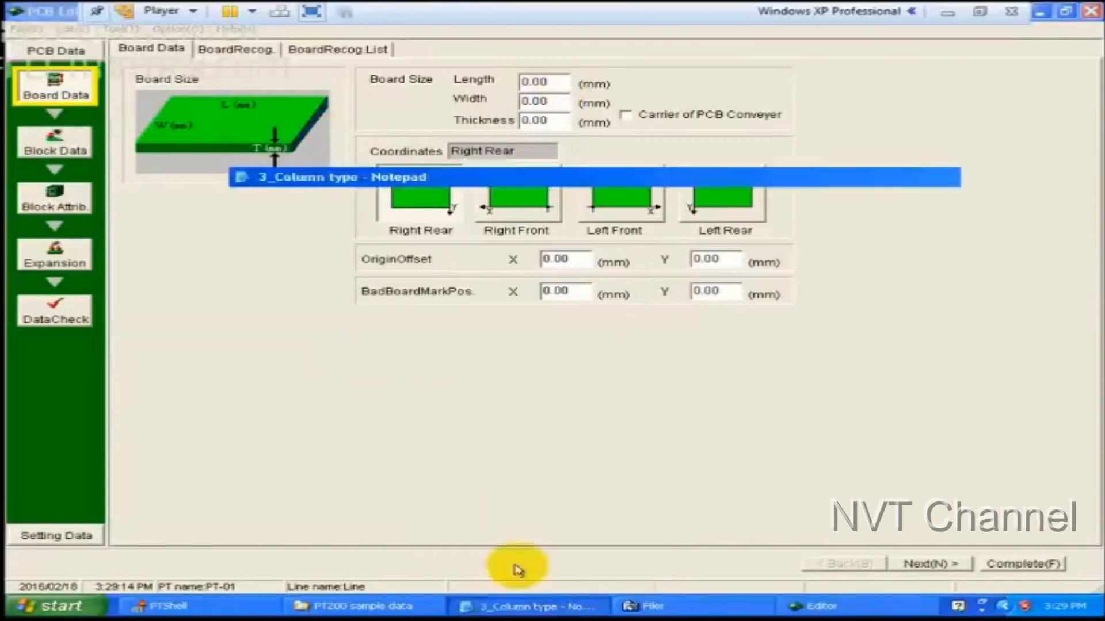
left_click(784, 91)
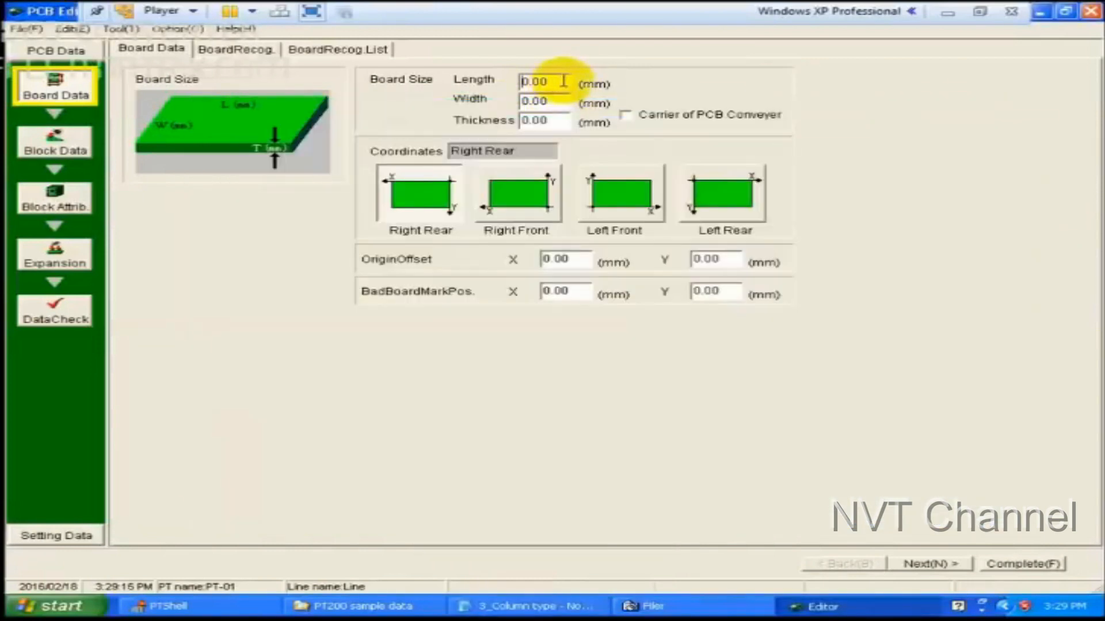
type("200")
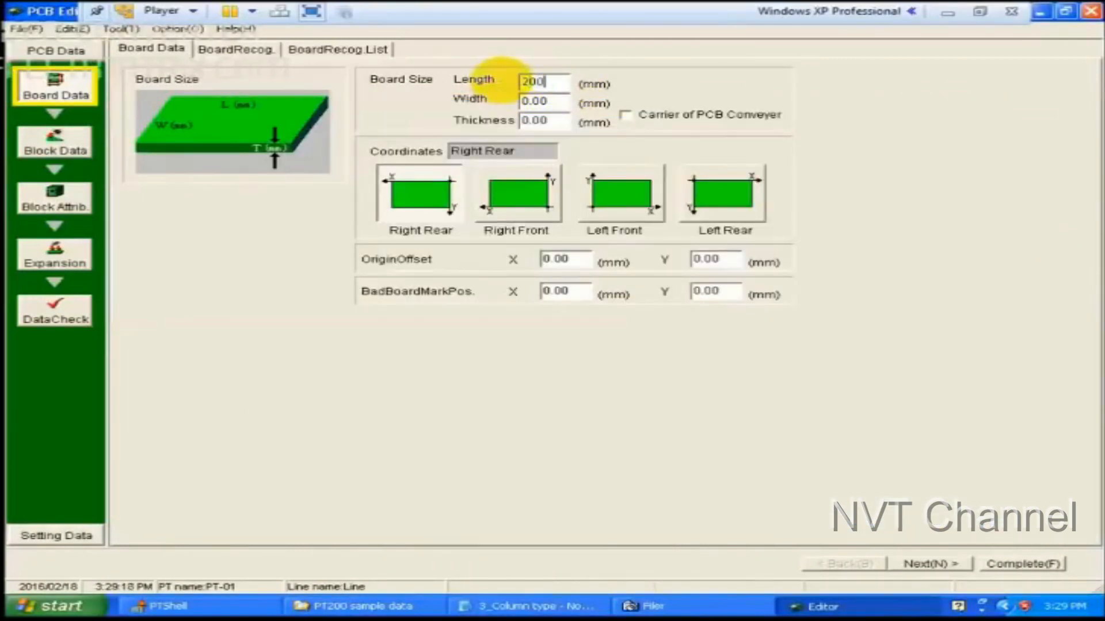
key("Tab")
type("150")
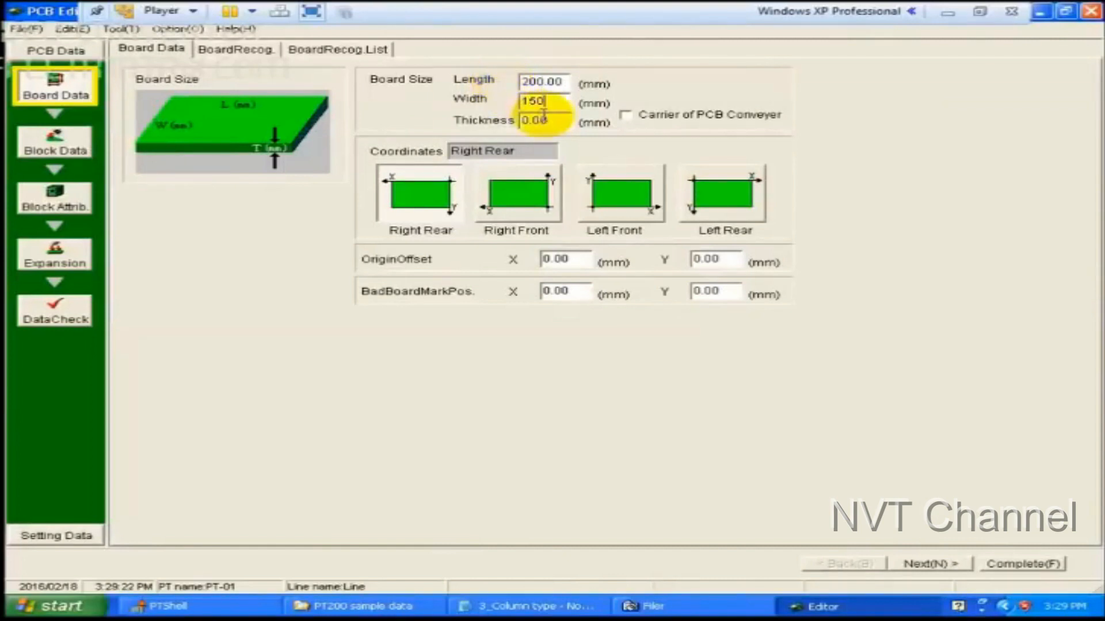
key("Tab")
type("1.5")
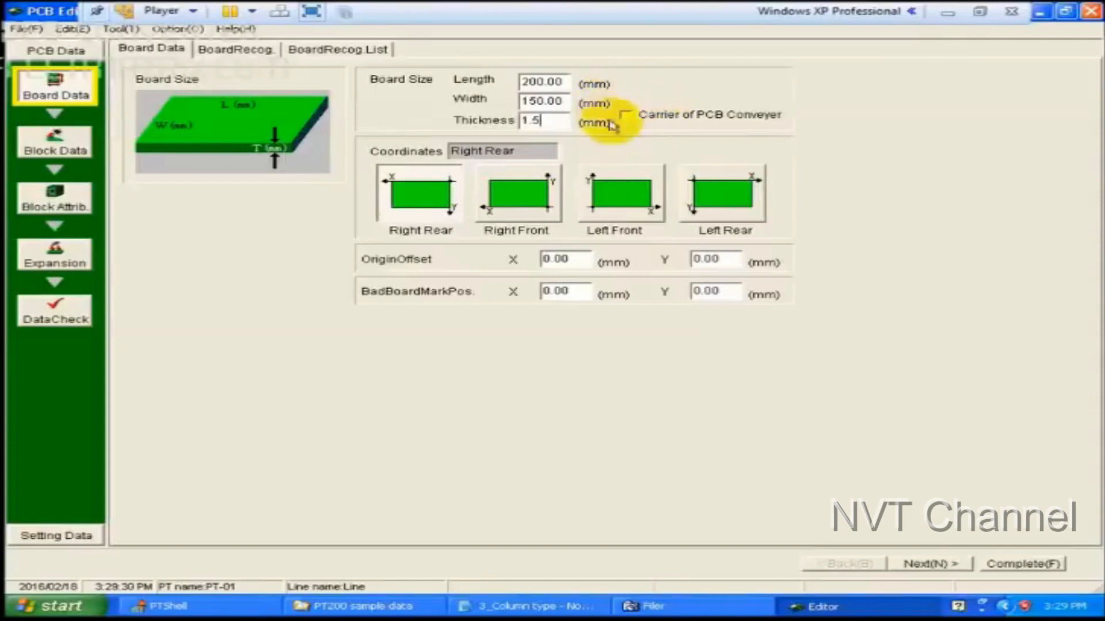
- Set the board coordinates to Left Front, with Carrier of PCB Conveyer switched off
left_click(626, 117)
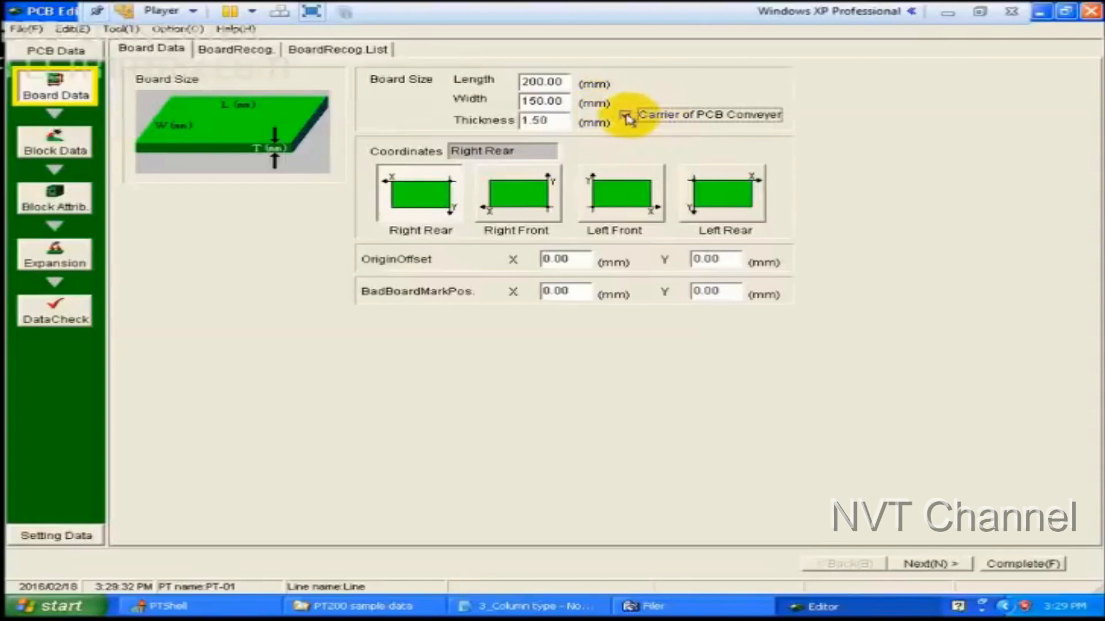
left_click(626, 117)
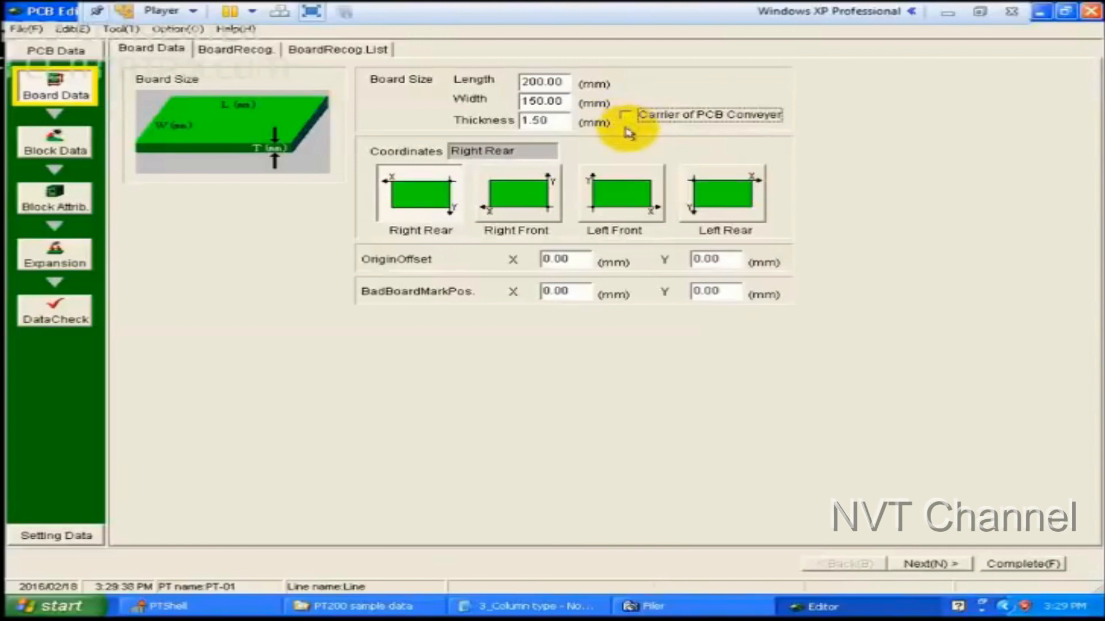
left_click(621, 197)
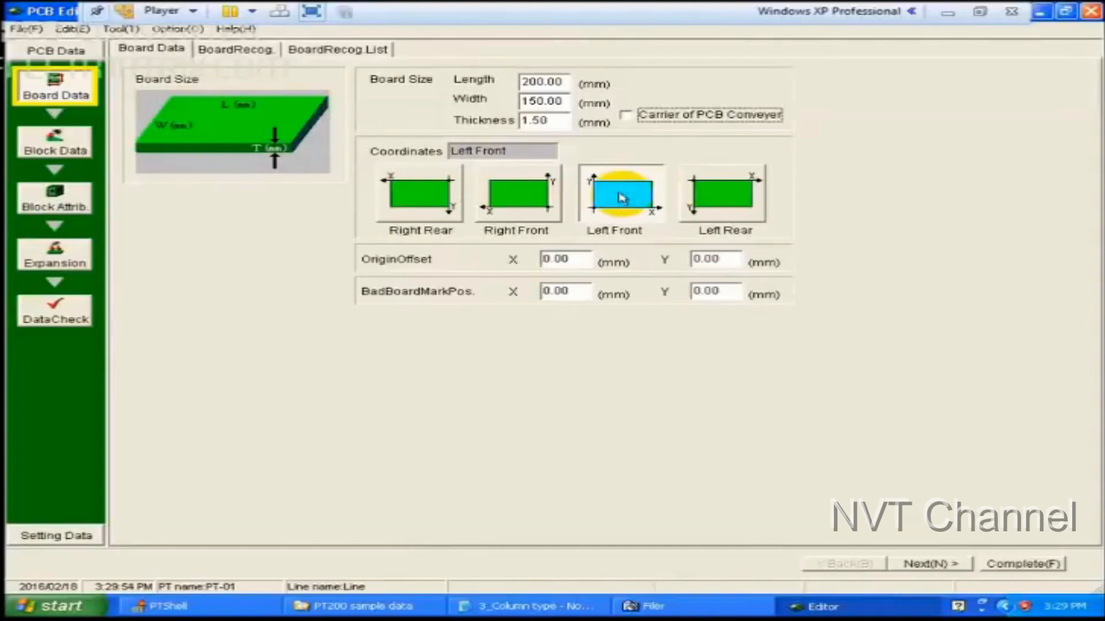
- Set board recognition to AB point and place mark A at X 5, Y 5 mm
left_click(218, 51)
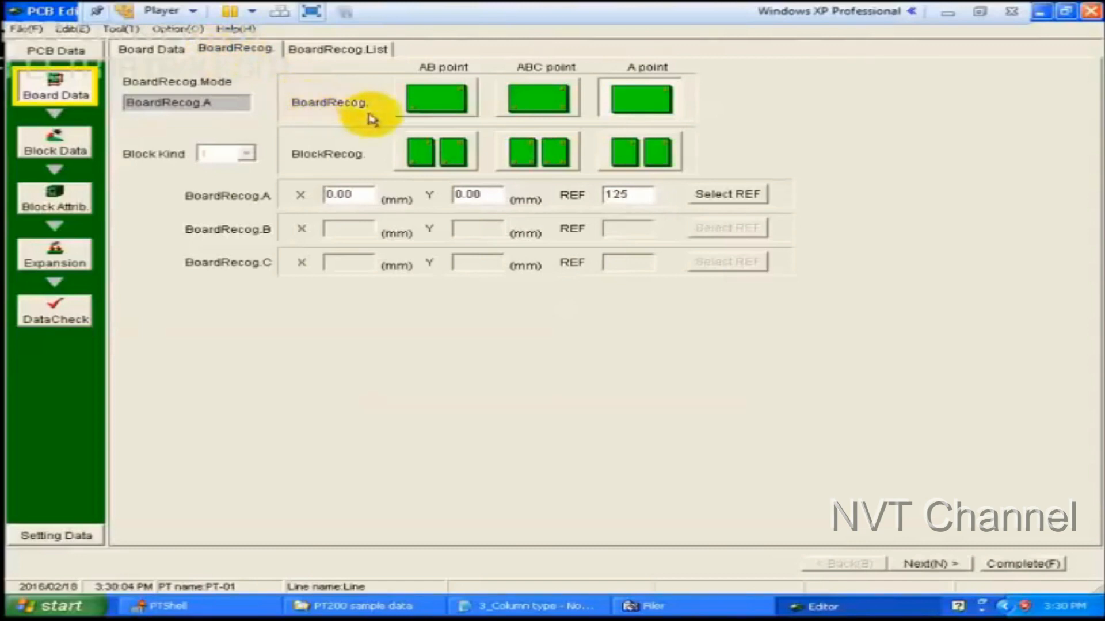
left_click(418, 112)
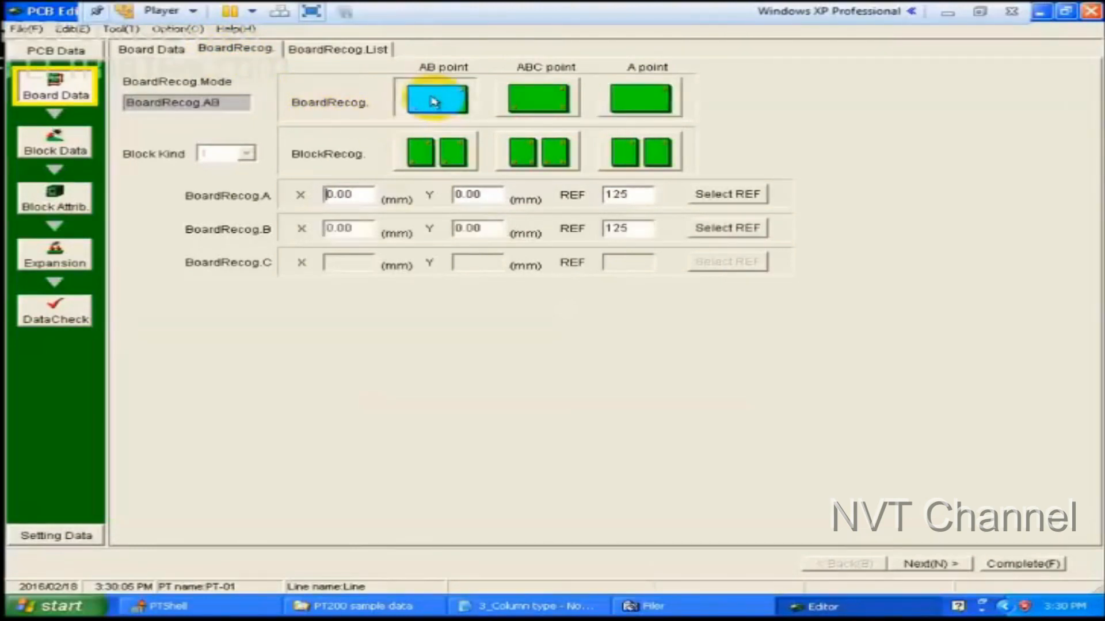
left_click_drag(367, 193, 303, 194)
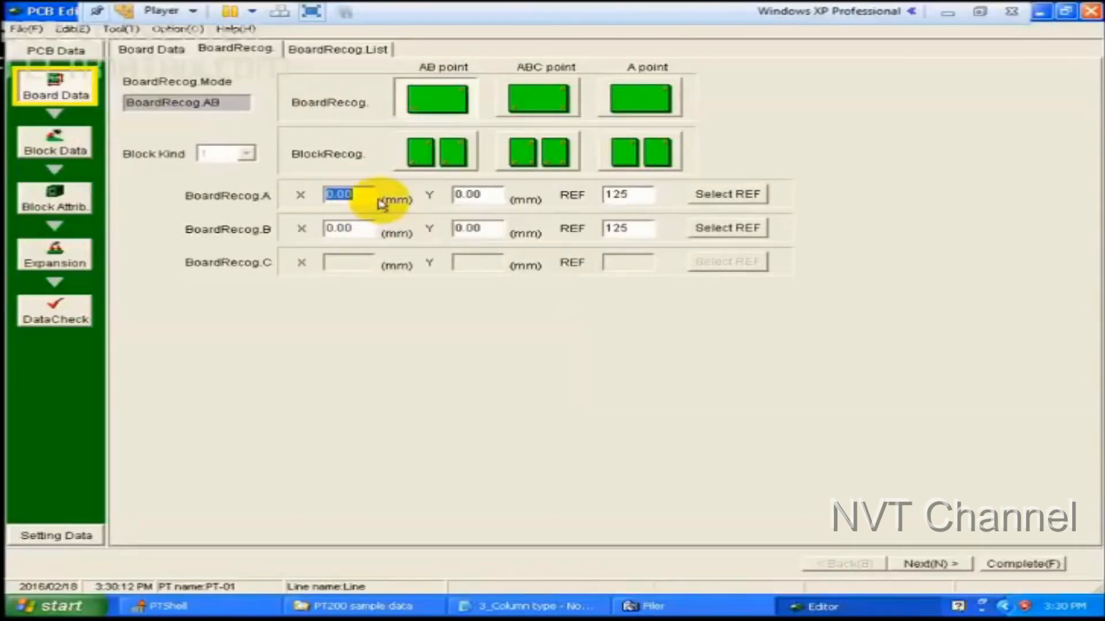
type("5")
left_click_drag(486, 196, 449, 195)
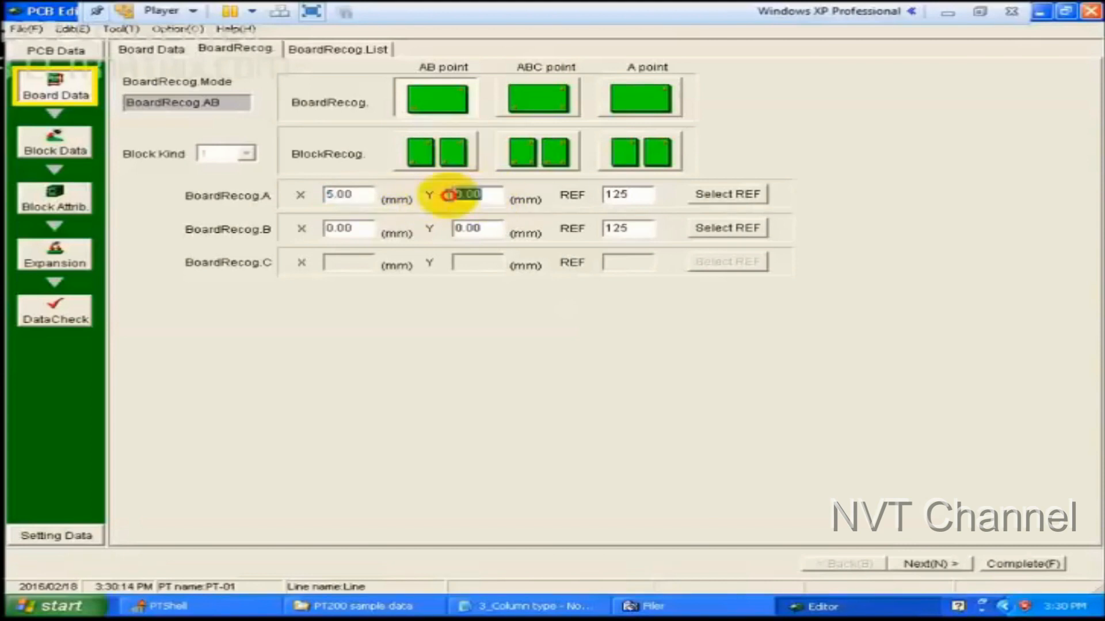
type("5")
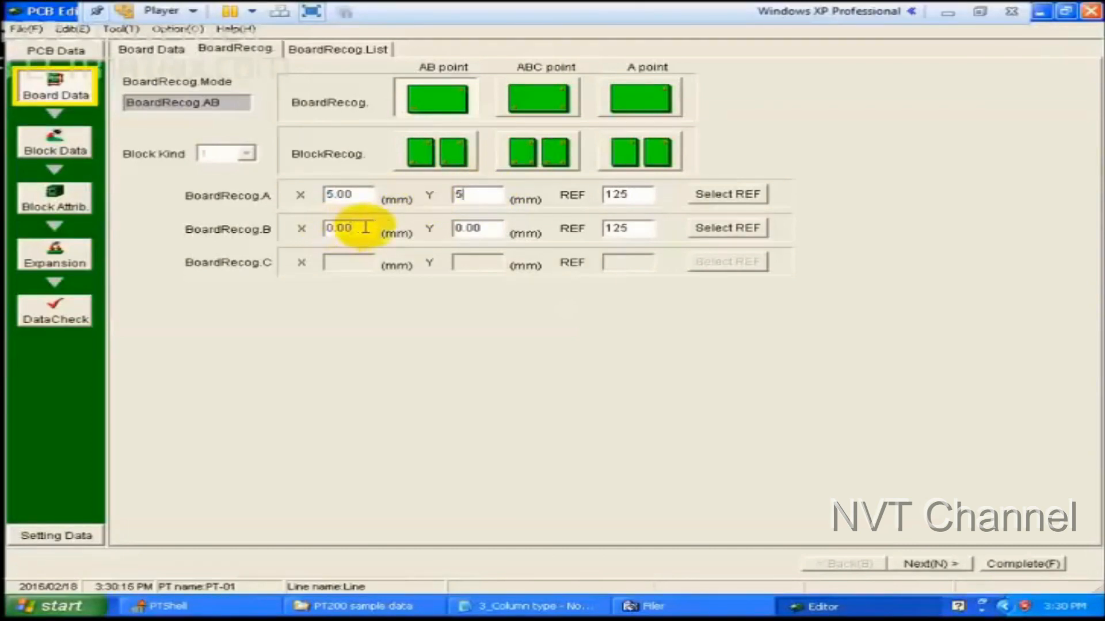
- Place board recognition mark B at X 190, Y 140 mm
left_click_drag(365, 228, 293, 230)
type("1")
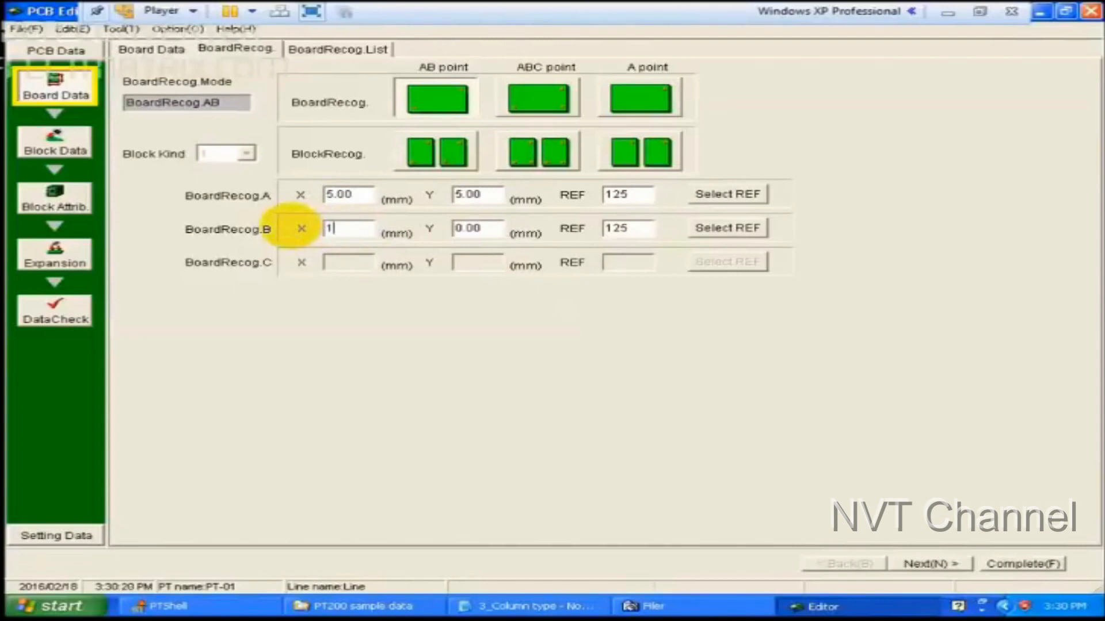
type("90")
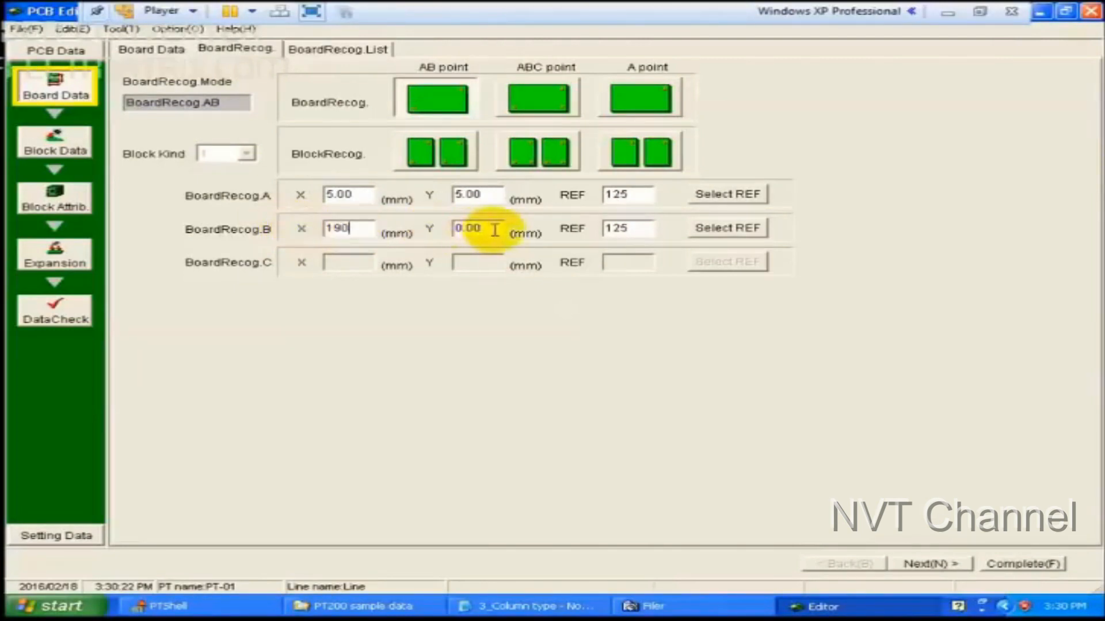
left_click_drag(493, 229, 451, 229)
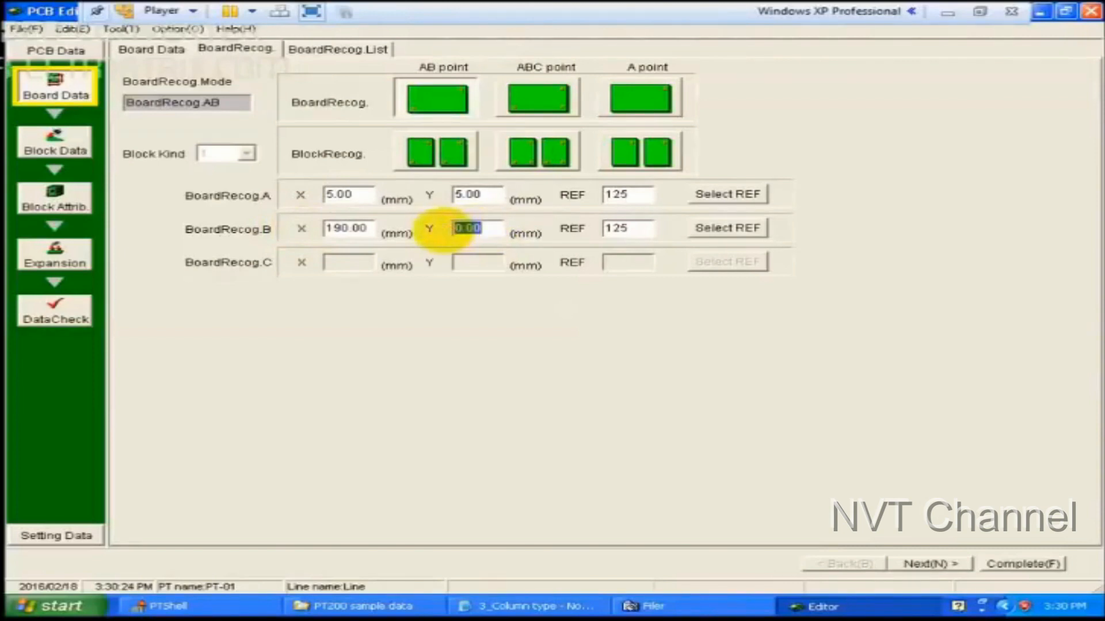
type("140")
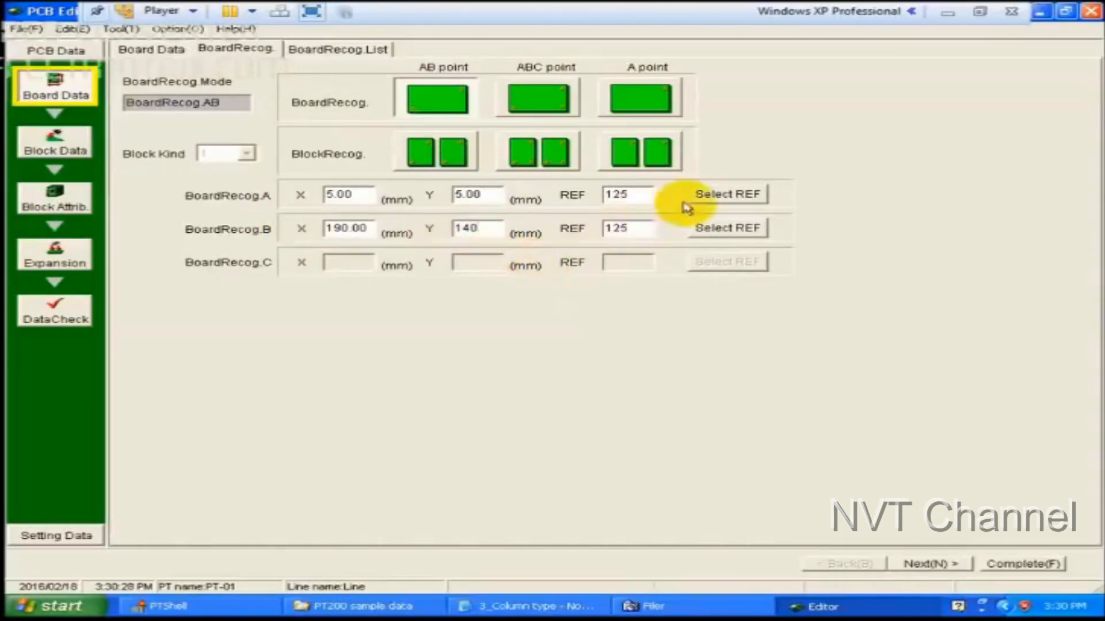
- Define mark A's recognition shape 125 as a white circle with size a of 1.00 mm
left_click(705, 195)
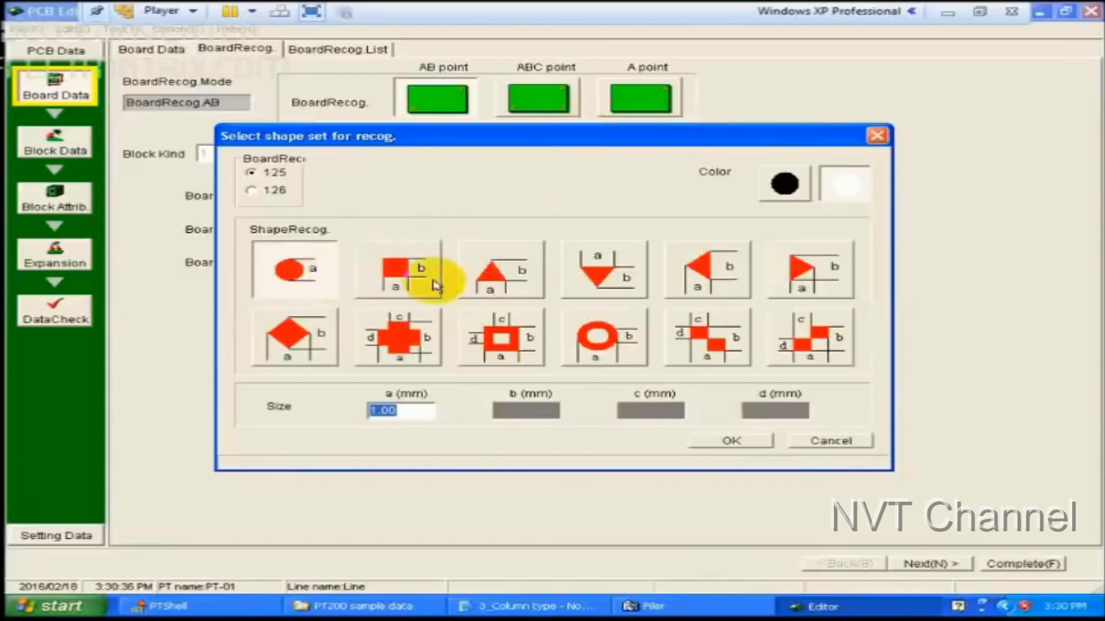
left_click(777, 190)
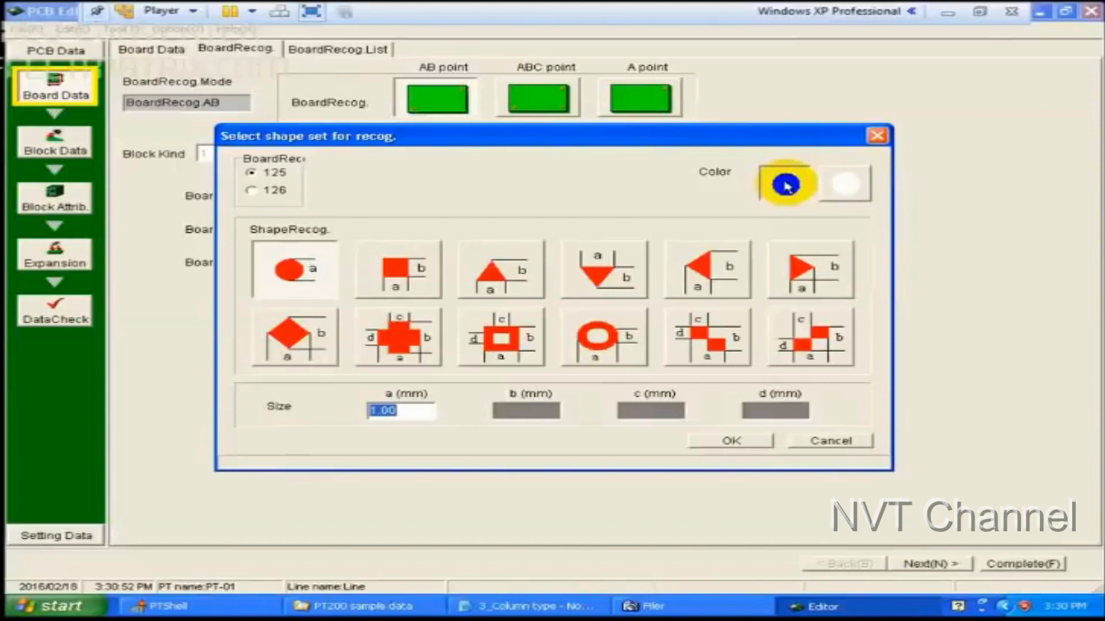
left_click(843, 184)
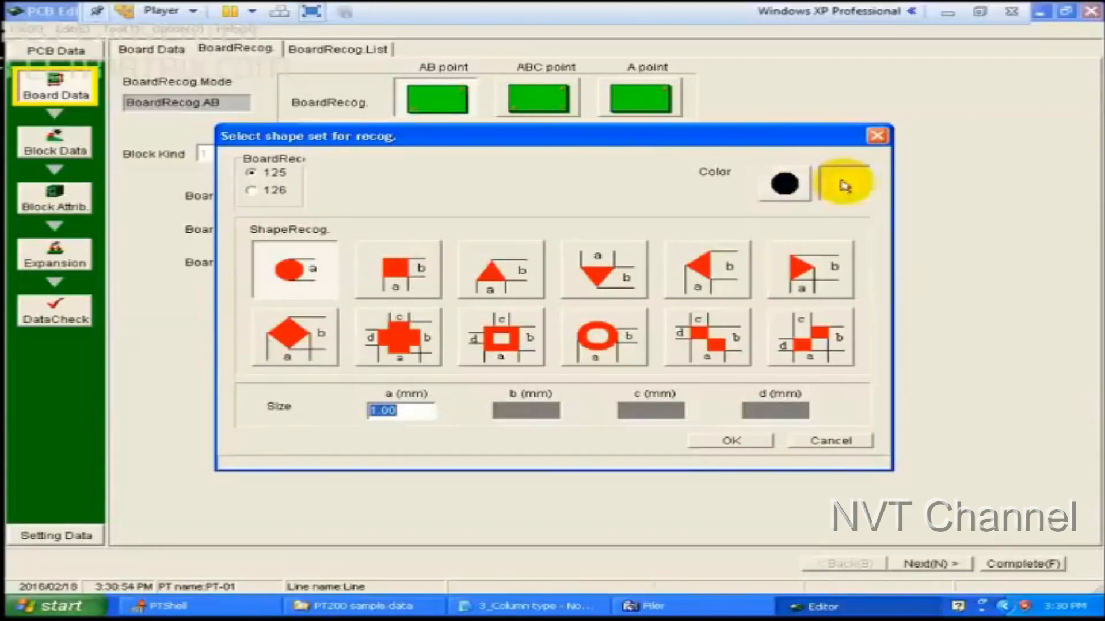
left_click(729, 440)
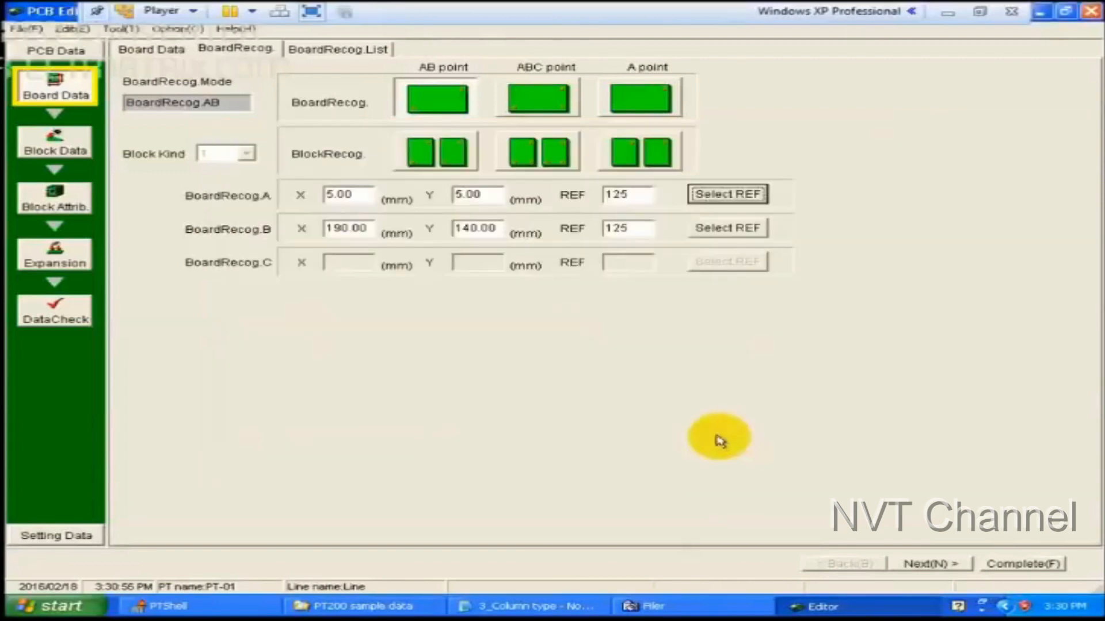
- Assign recognition shape 125, a white circle with size a of 1.00 mm, to board mark B and proceed to the block data
left_click(729, 229)
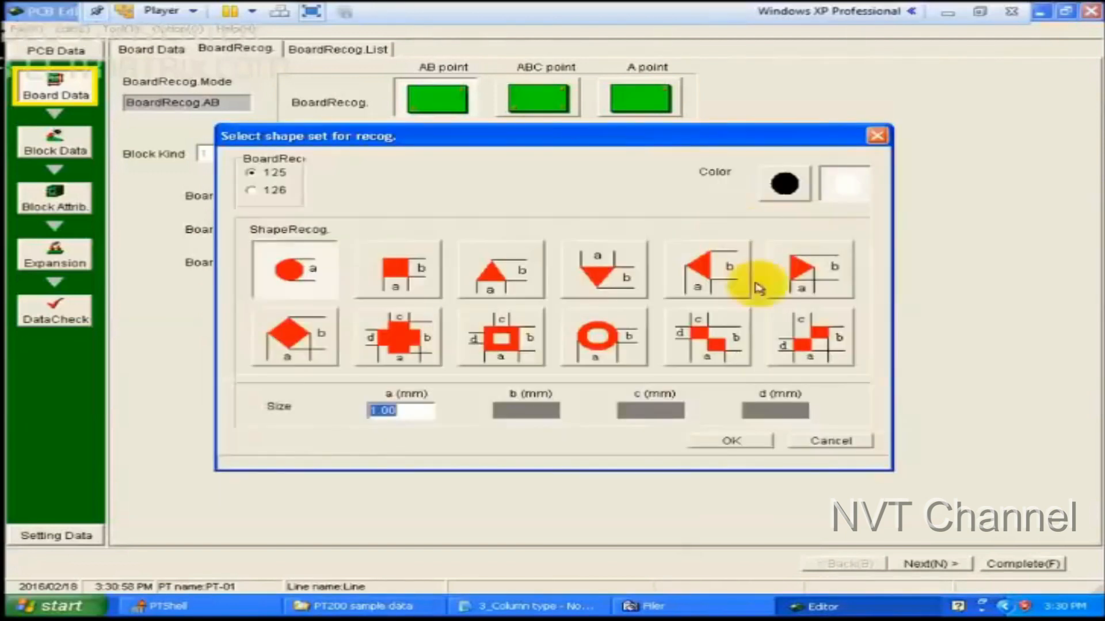
left_click(736, 440)
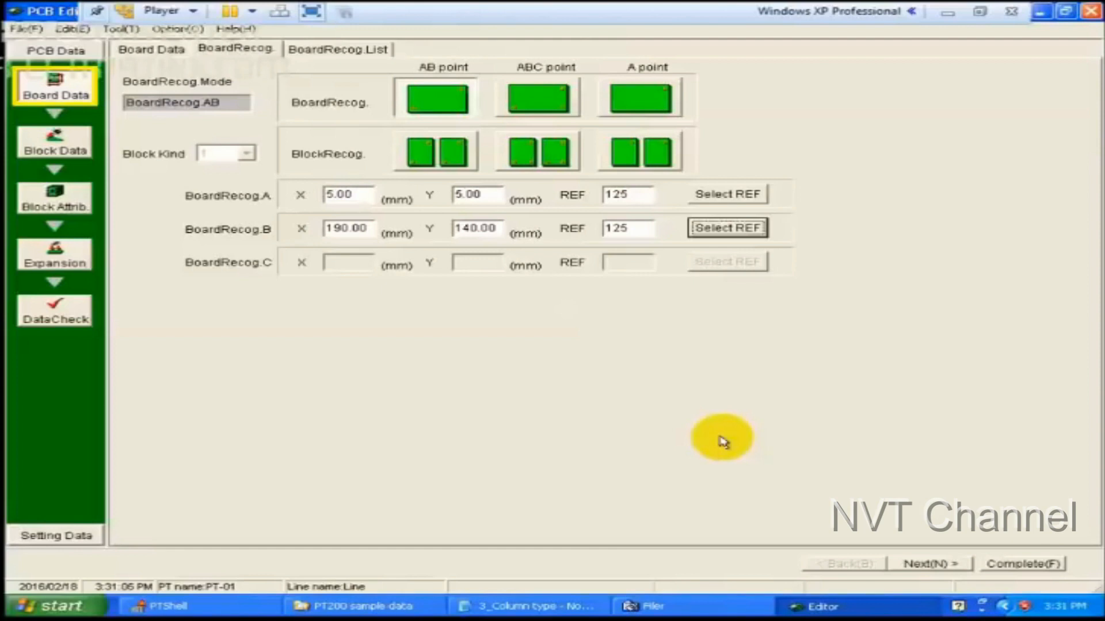
left_click(931, 565)
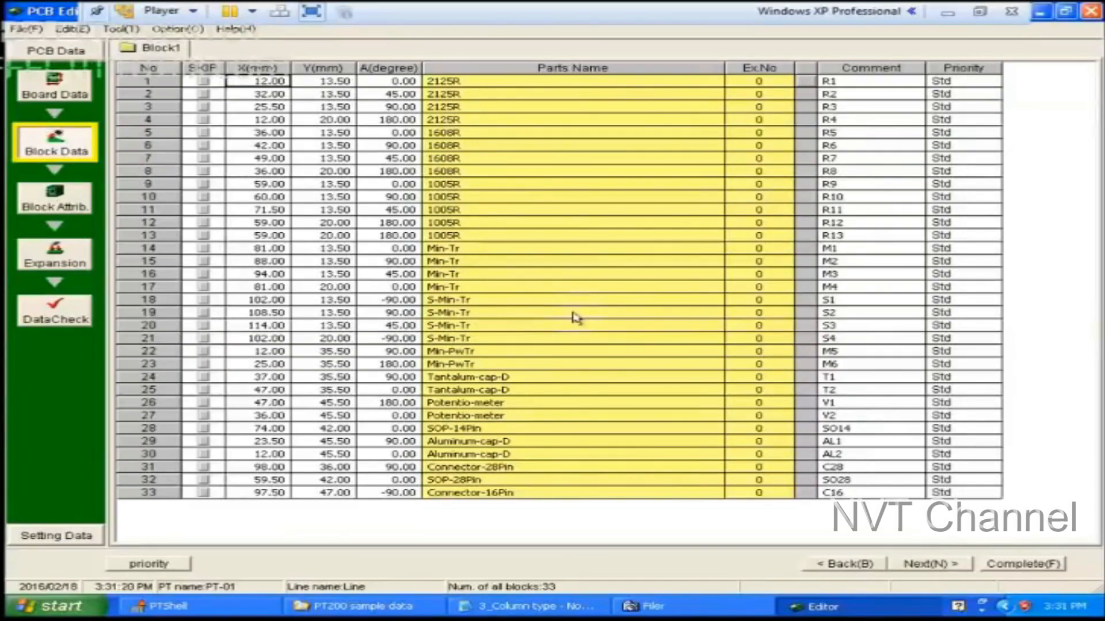
- Accept the block data and block attributes as they are and execute the expansion
left_click(922, 561)
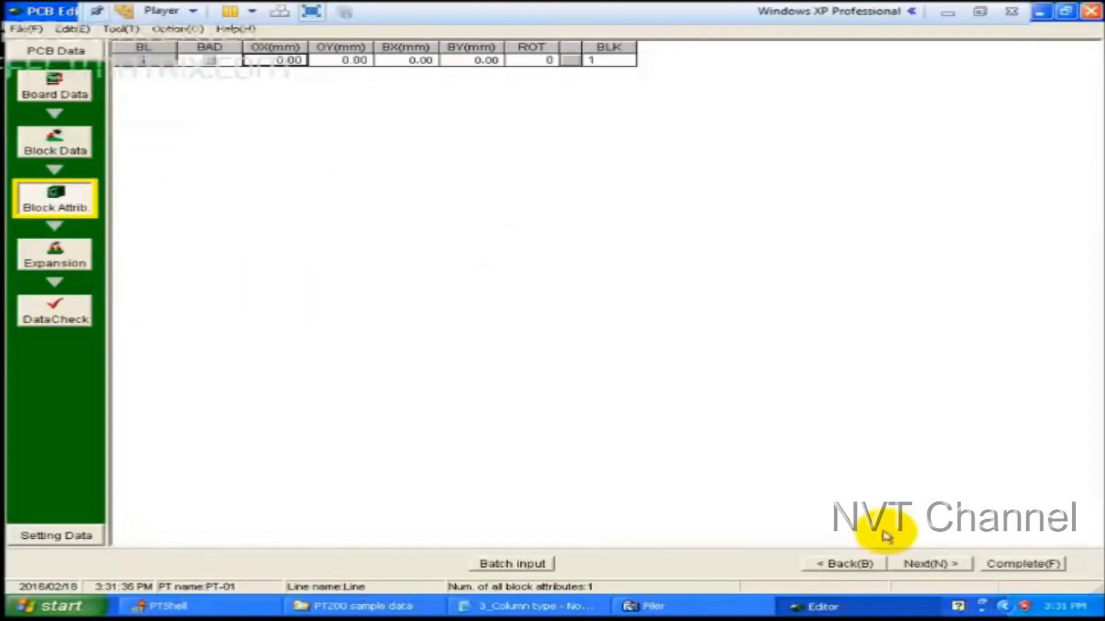
left_click(926, 565)
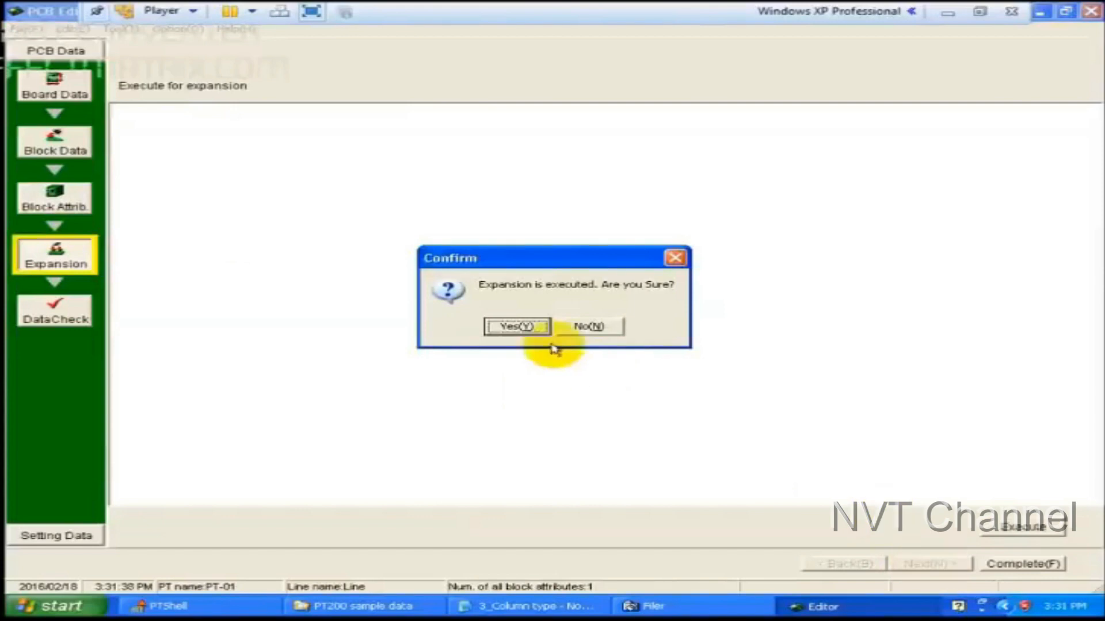
left_click(517, 325)
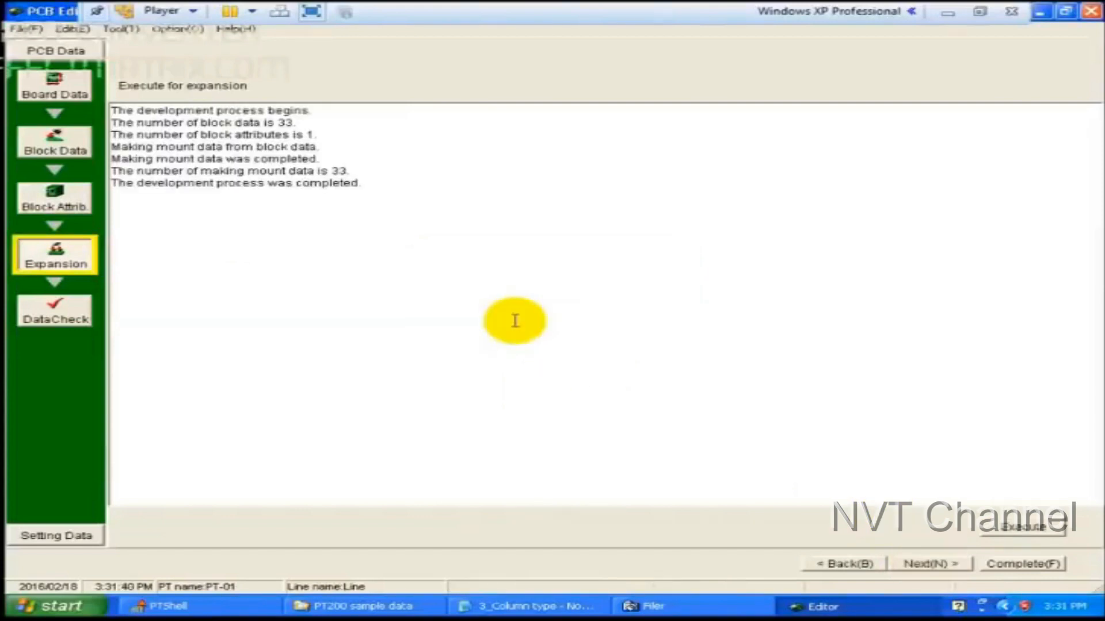
- Run the data check and examine the parts library errors it reports for each part
left_click(935, 564)
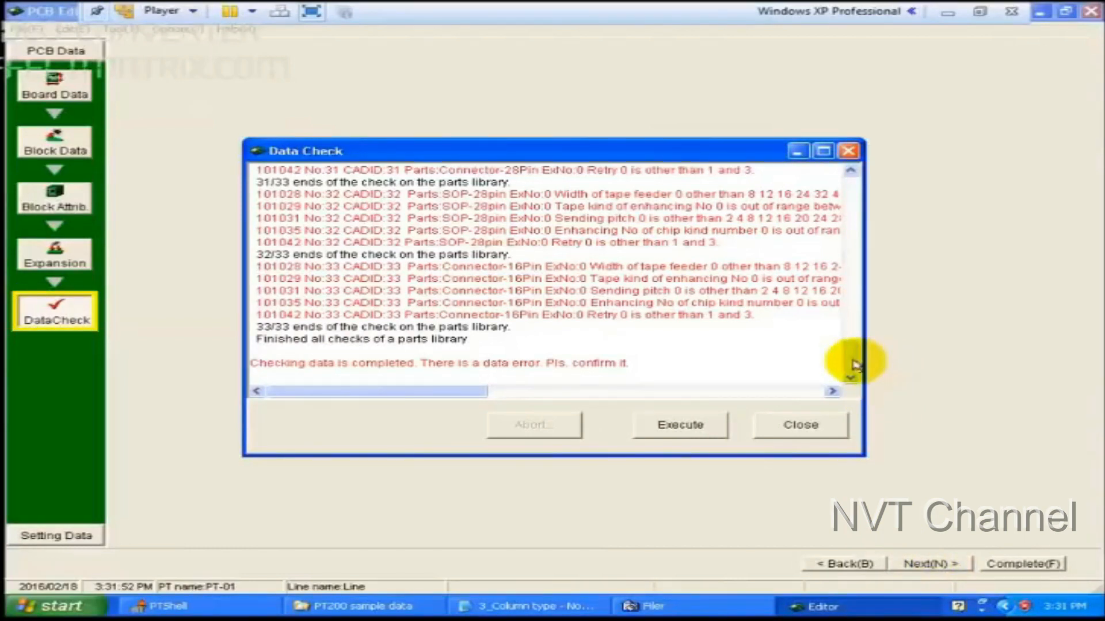
left_click_drag(852, 362, 852, 360)
left_click_drag(856, 362, 864, 216)
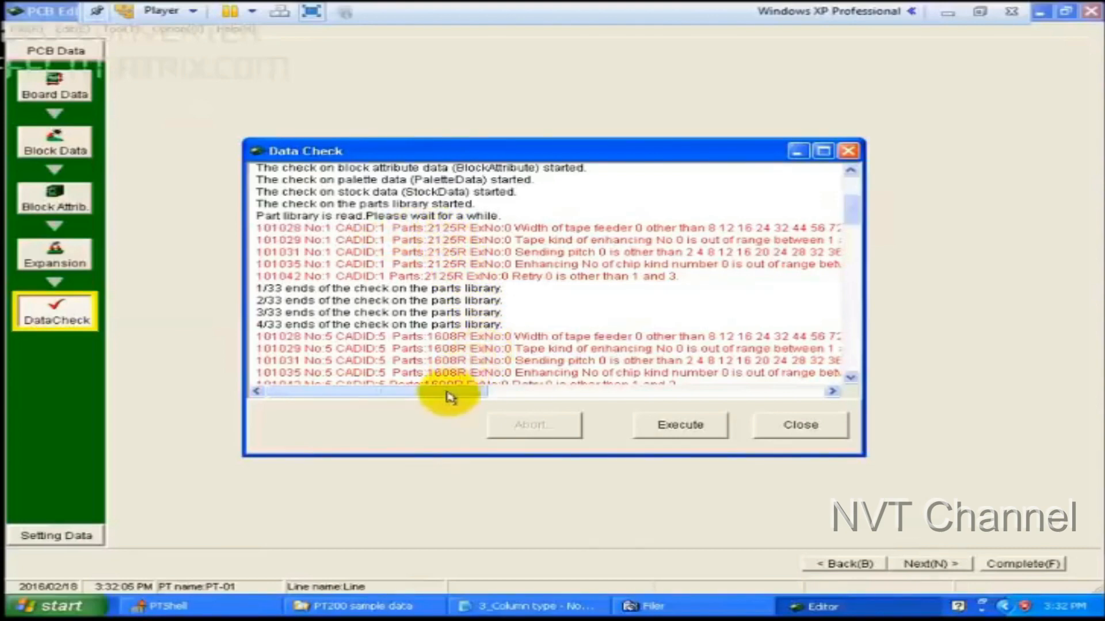
mouse_move(439, 395)
left_mouse_down()
mouse_move(549, 403)
mouse_move(424, 403)
left_mouse_up()
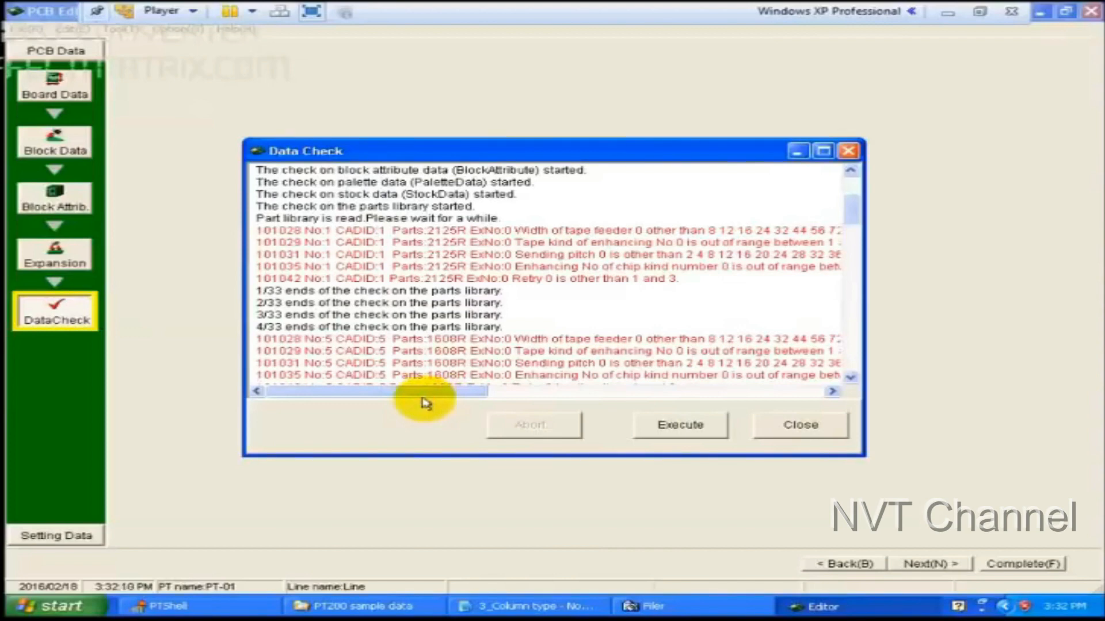
left_click(745, 308)
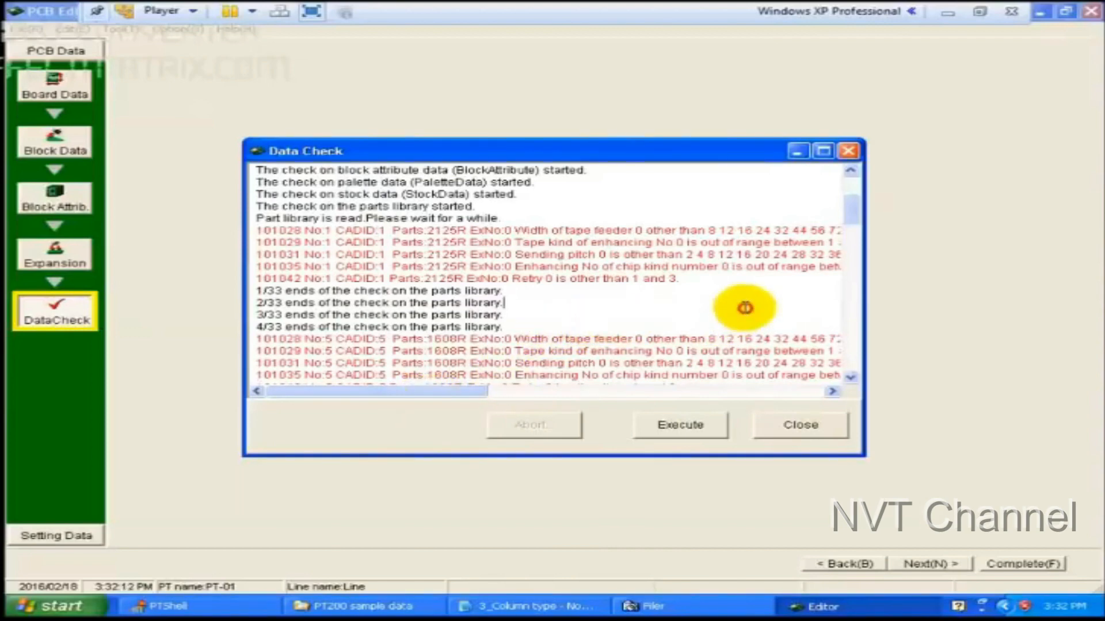
scroll(745, 307, "down", 3)
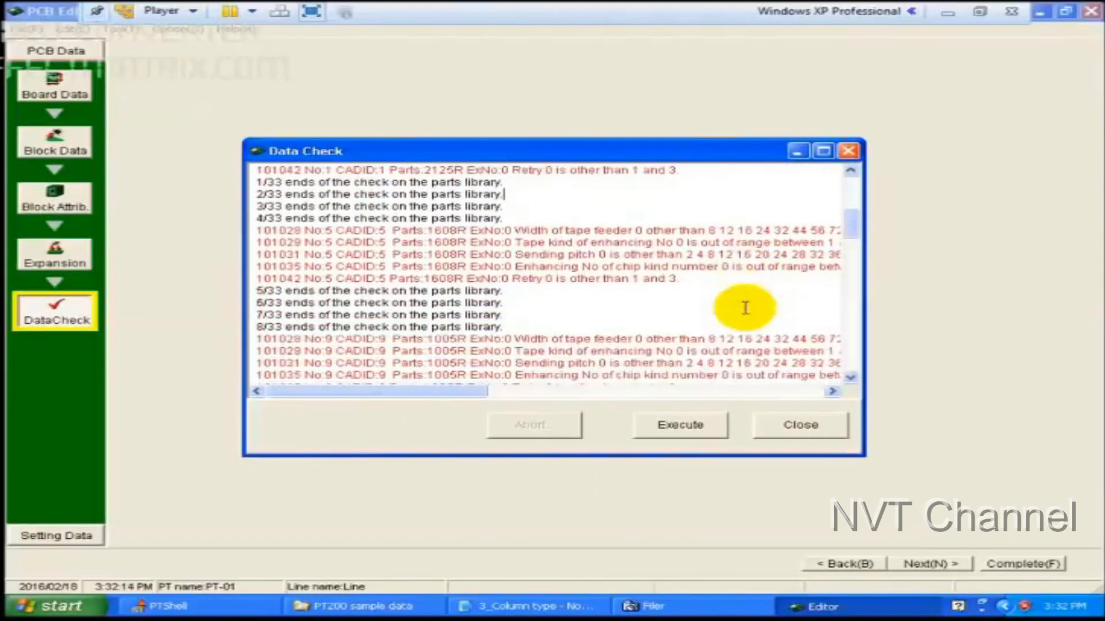
scroll(745, 308, "down", 2)
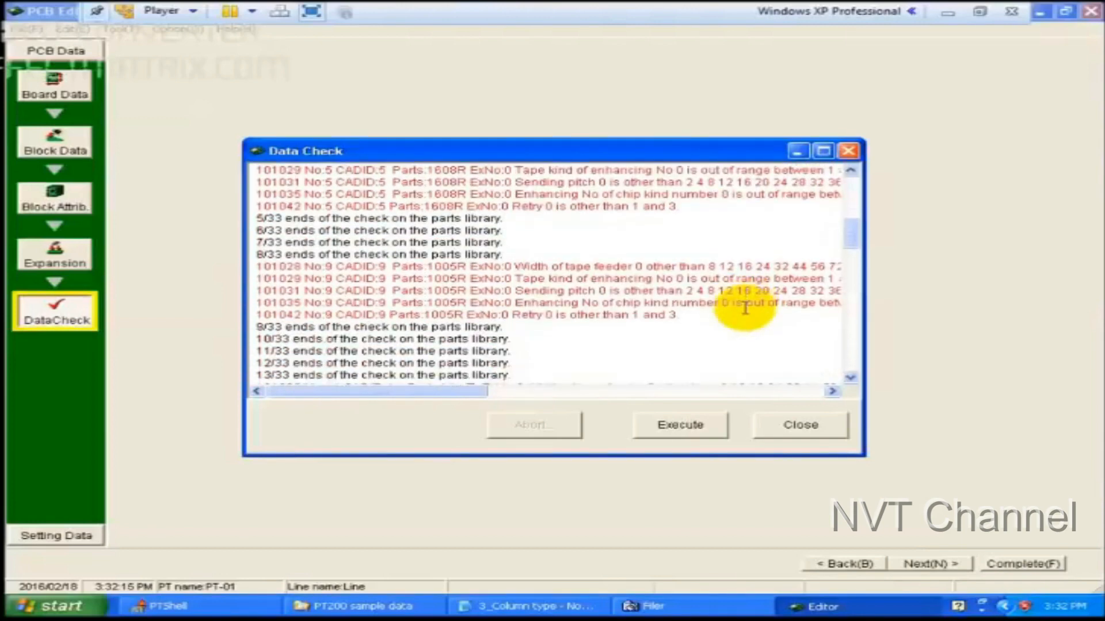
scroll(745, 307, "down", 3)
scroll(744, 308, "up", 15)
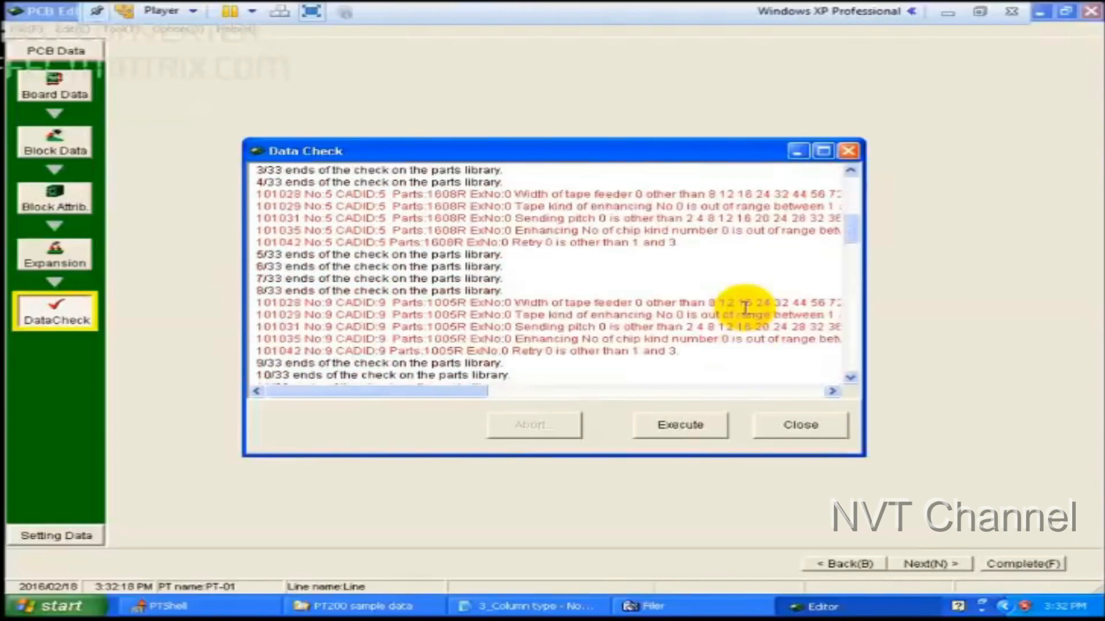
scroll(744, 307, "down", 4)
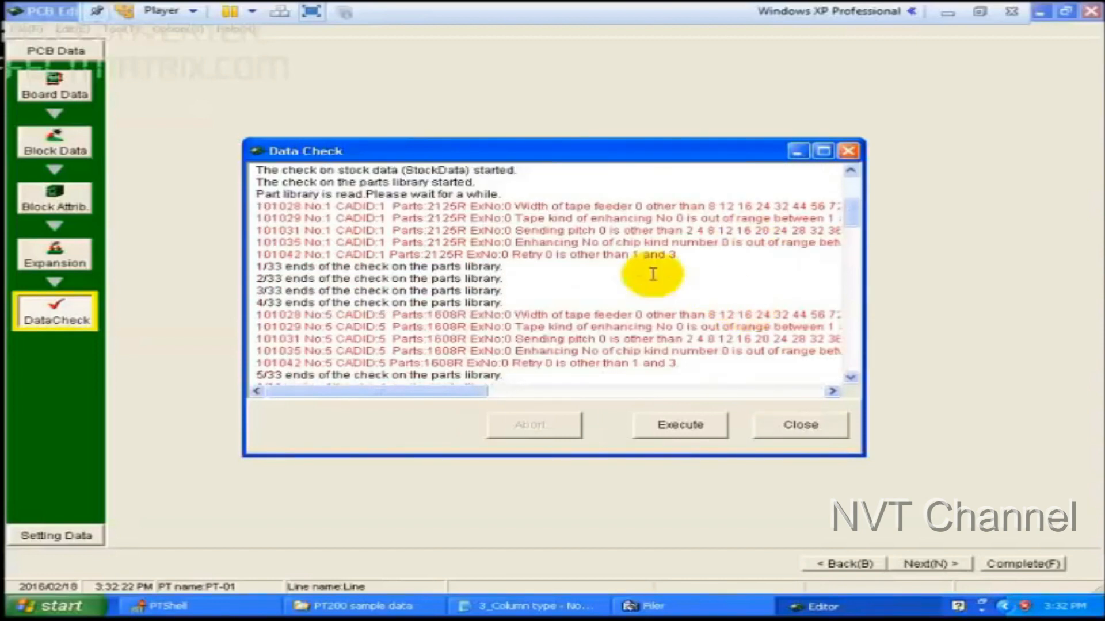
- Pick out part name 2125R in the error list and search for that part in the PartsLibrary Editor
left_click_drag(427, 206, 467, 205)
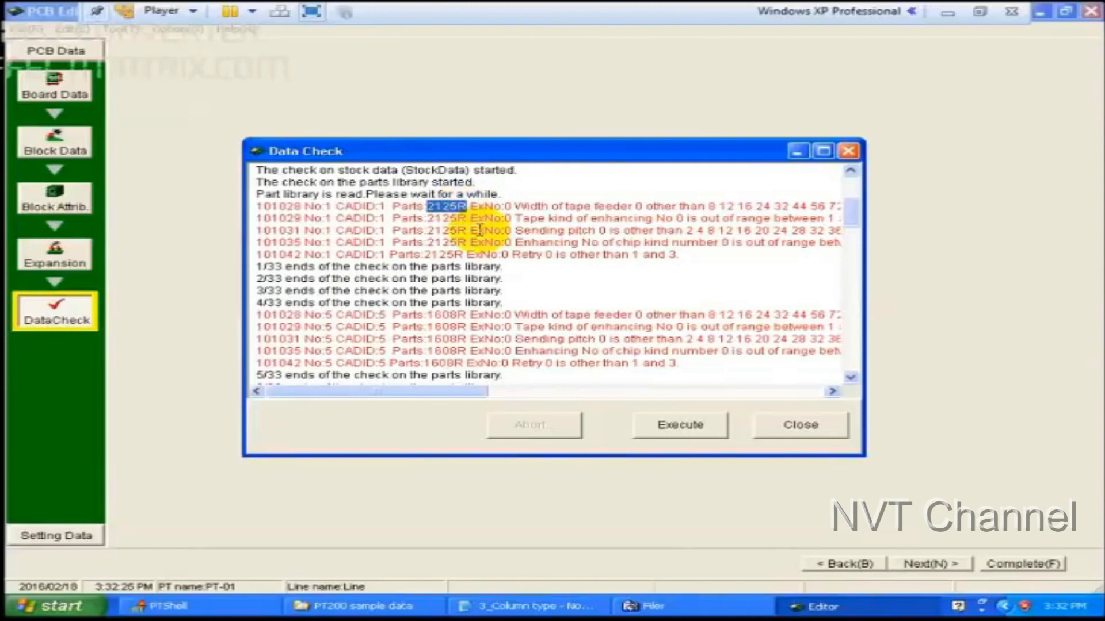
left_click(155, 606)
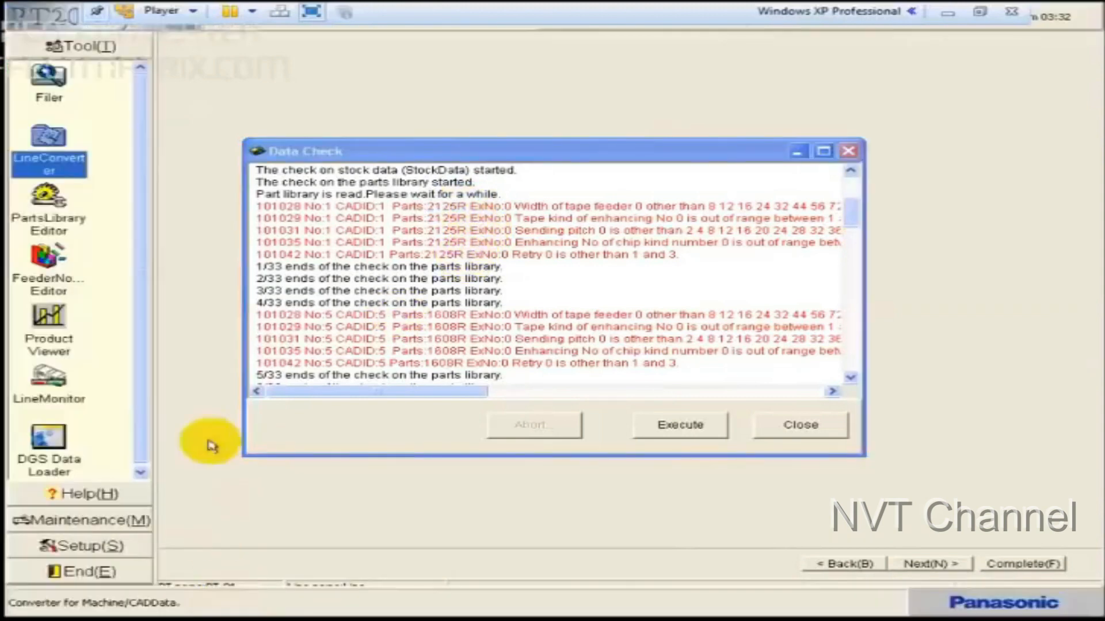
left_click(46, 222)
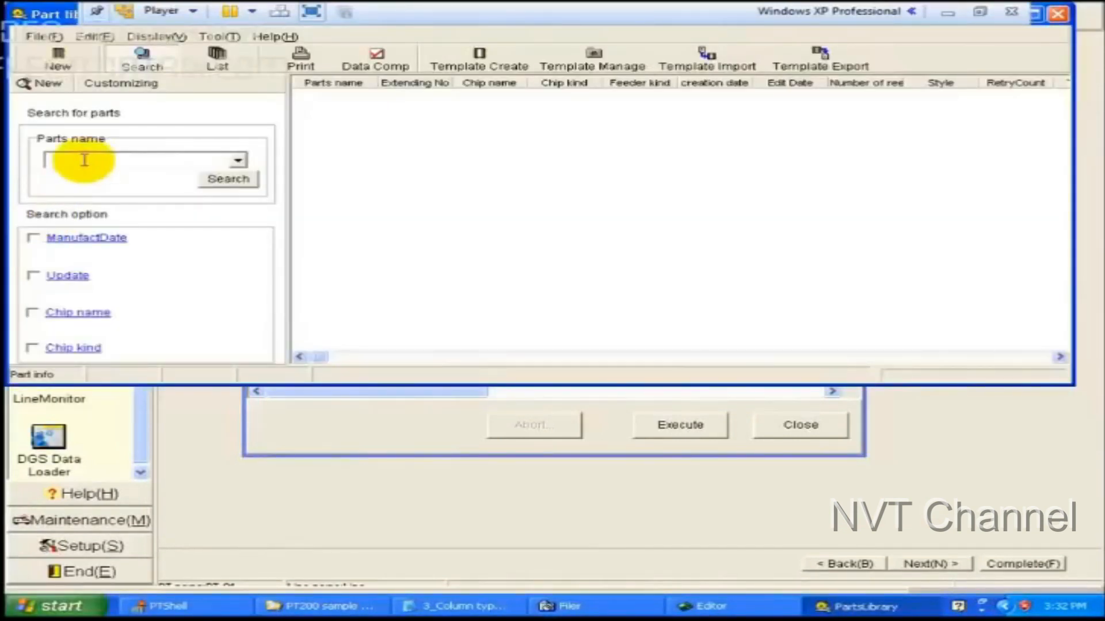
type("2125R")
left_click(227, 179)
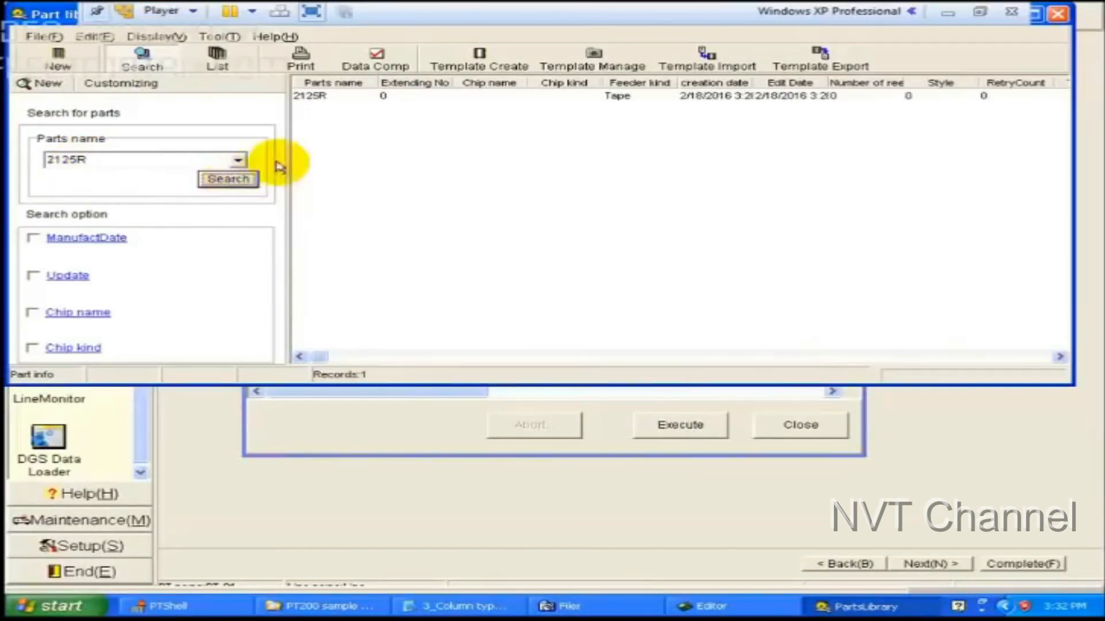
left_click(344, 99)
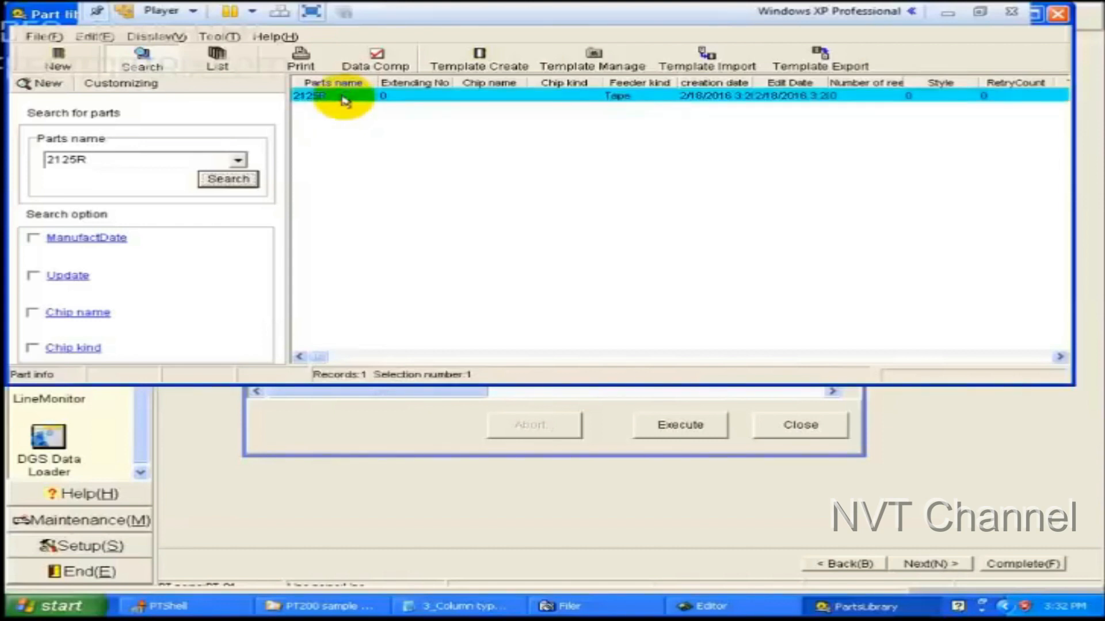
- Search the parts library for R1 and copy the data of part R1
double_click(155, 160)
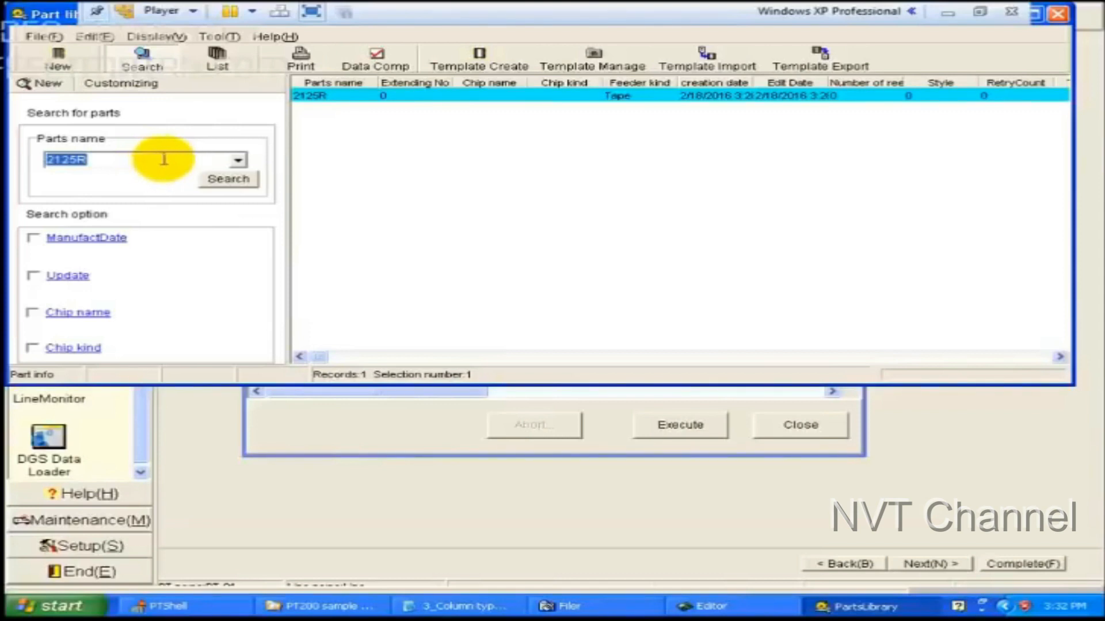
type("r1")
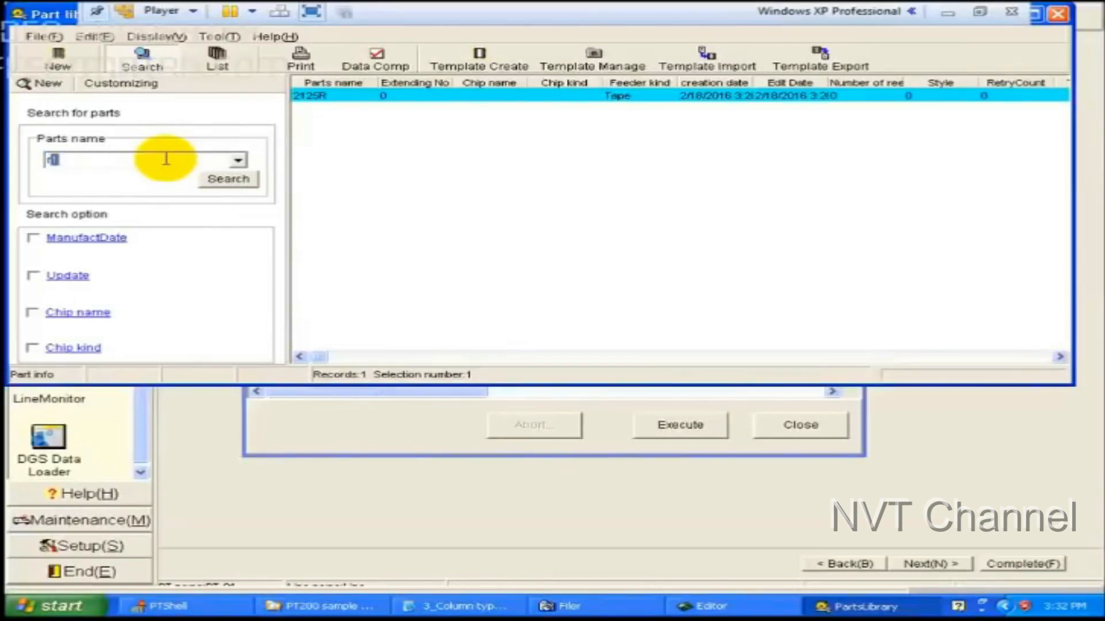
key("BackSpace")
type("R1")
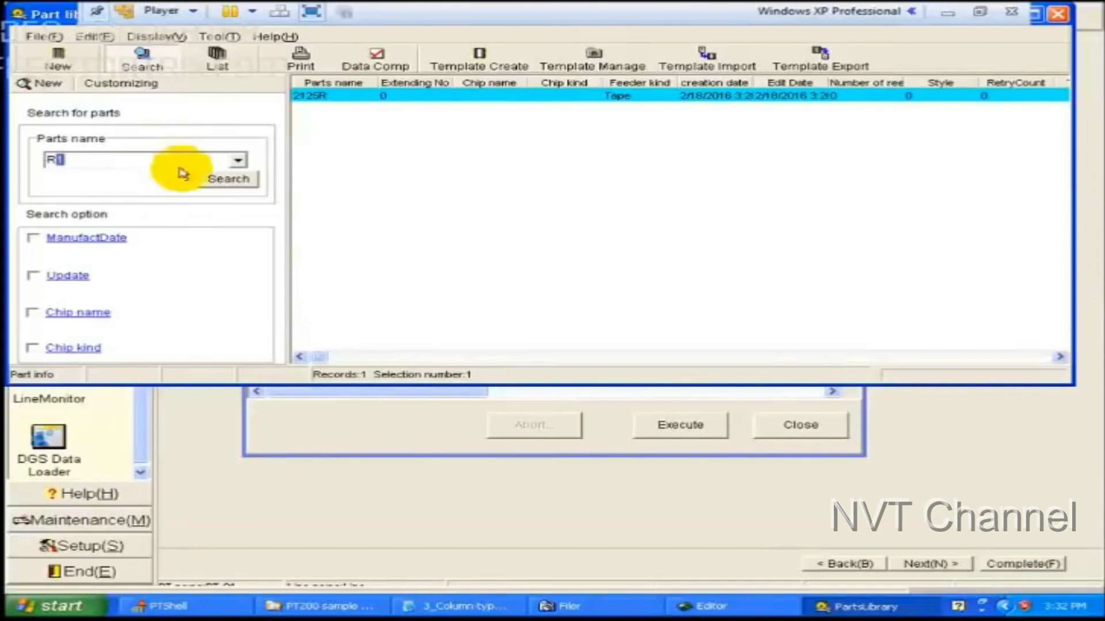
left_click(229, 178)
left_click(475, 121)
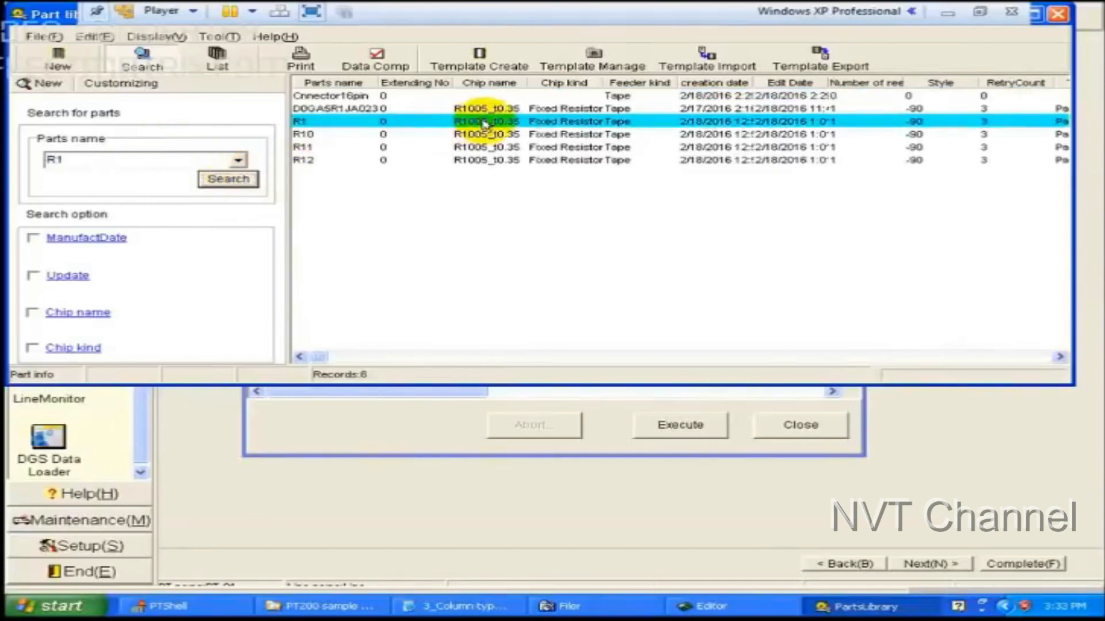
right_click(484, 122)
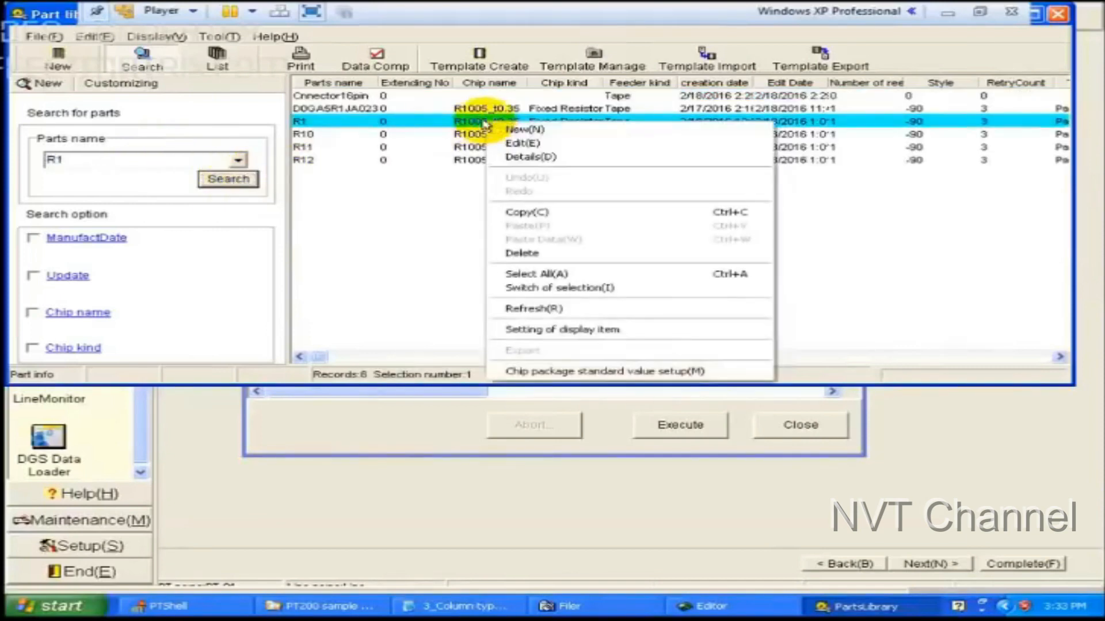
left_click(420, 222)
right_click(485, 122)
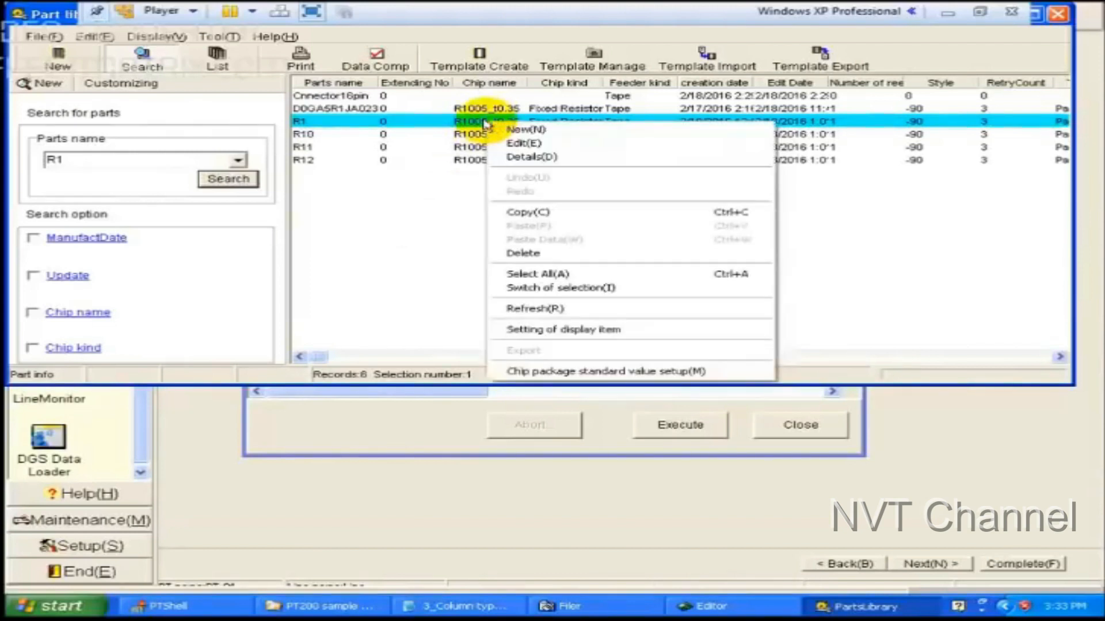
left_click(518, 212)
- Search for part 2125R and overwrite its data with the copied R1 data using Paste Data
double_click(189, 161)
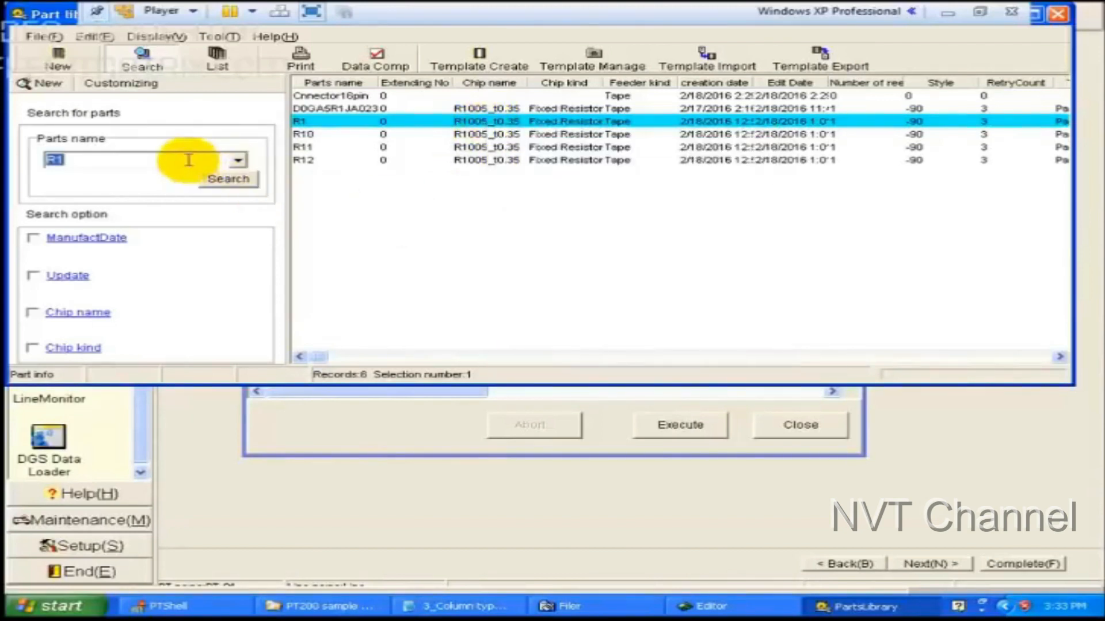
type("21")
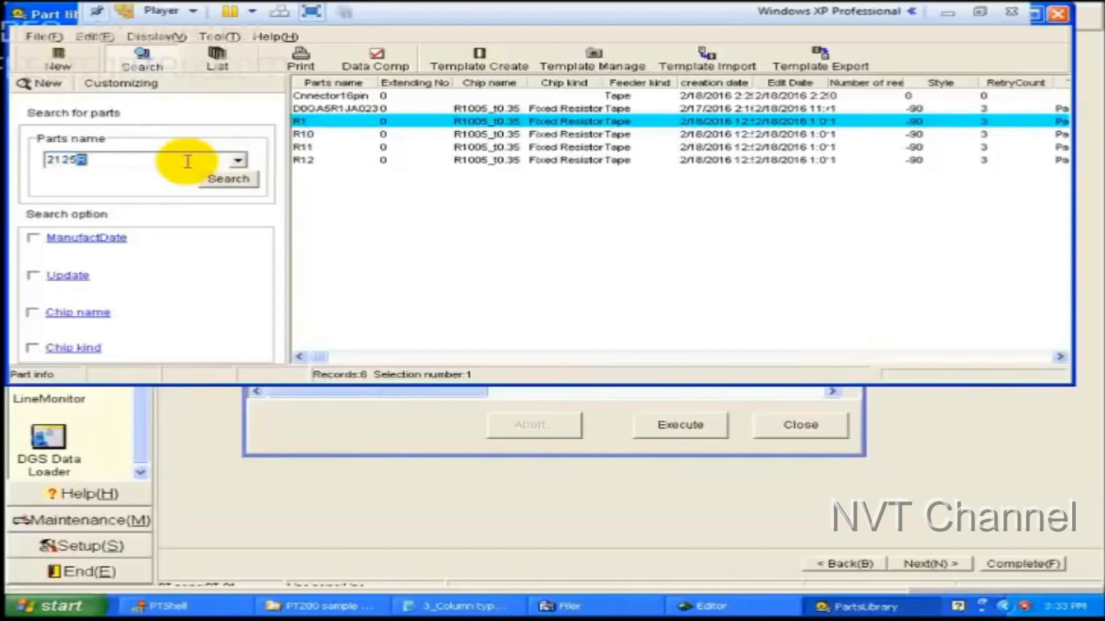
type("25")
key("Return")
left_click(426, 95)
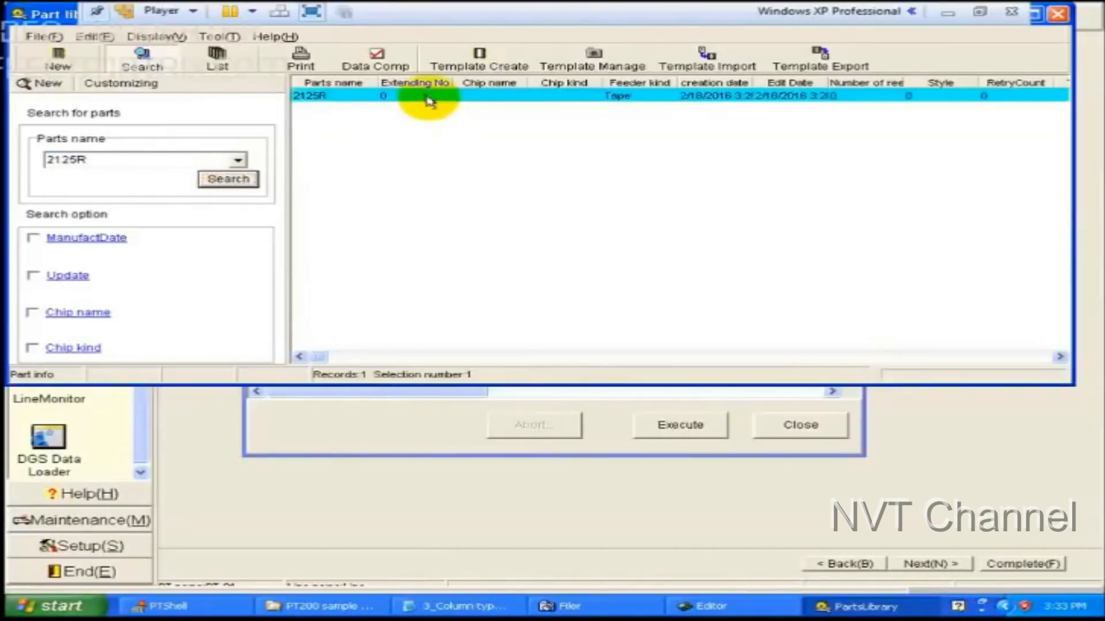
right_click(428, 98)
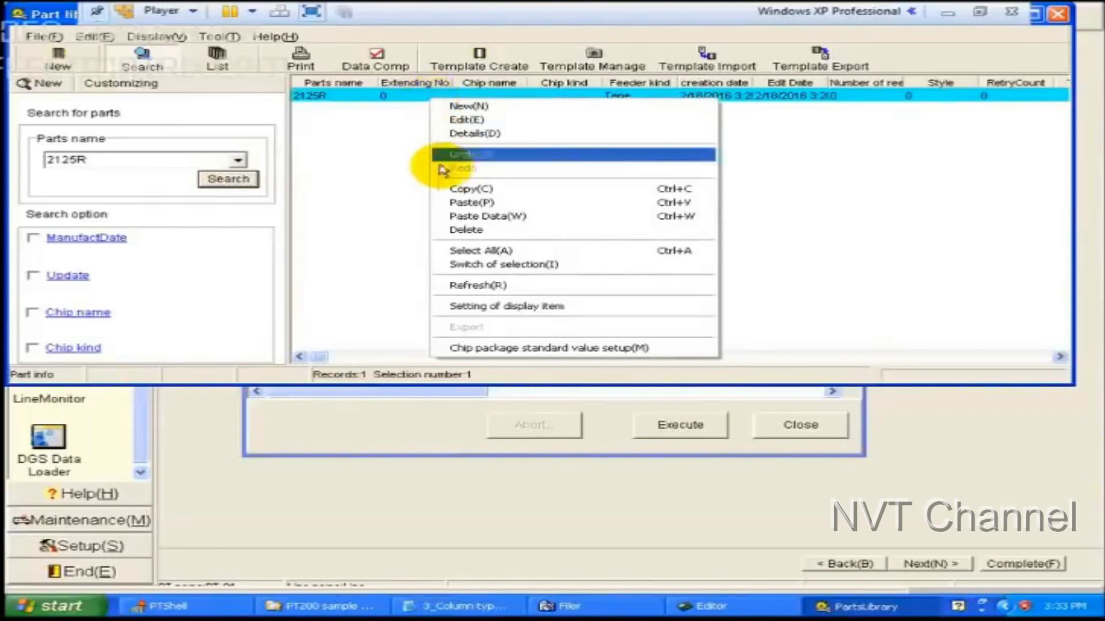
left_click(441, 216)
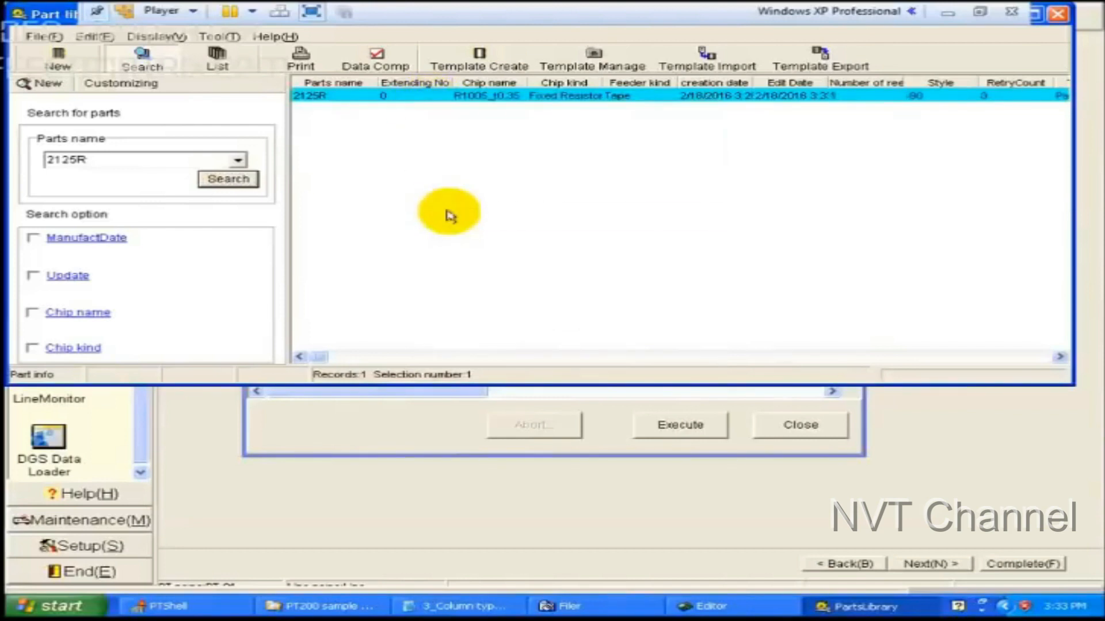
- Open the parts data of 2125R for editing in a restored window and review the feeder kind options, leaving it on Tape
double_click(506, 98)
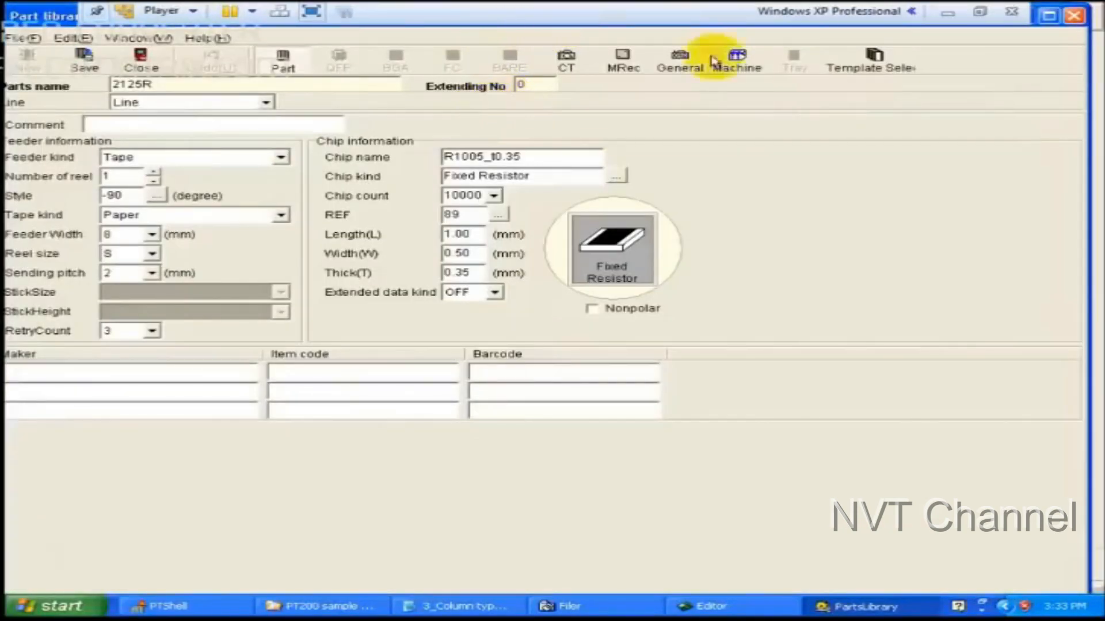
left_click(1044, 16)
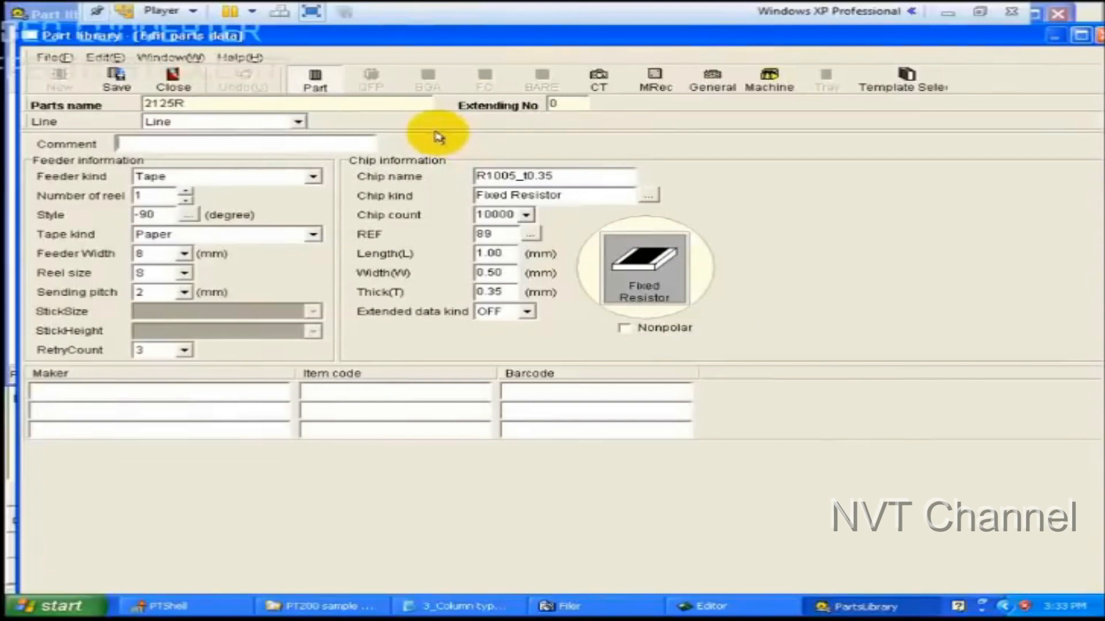
mouse_move(456, 40)
left_mouse_down()
mouse_move(464, 29)
mouse_move(466, 39)
left_mouse_up()
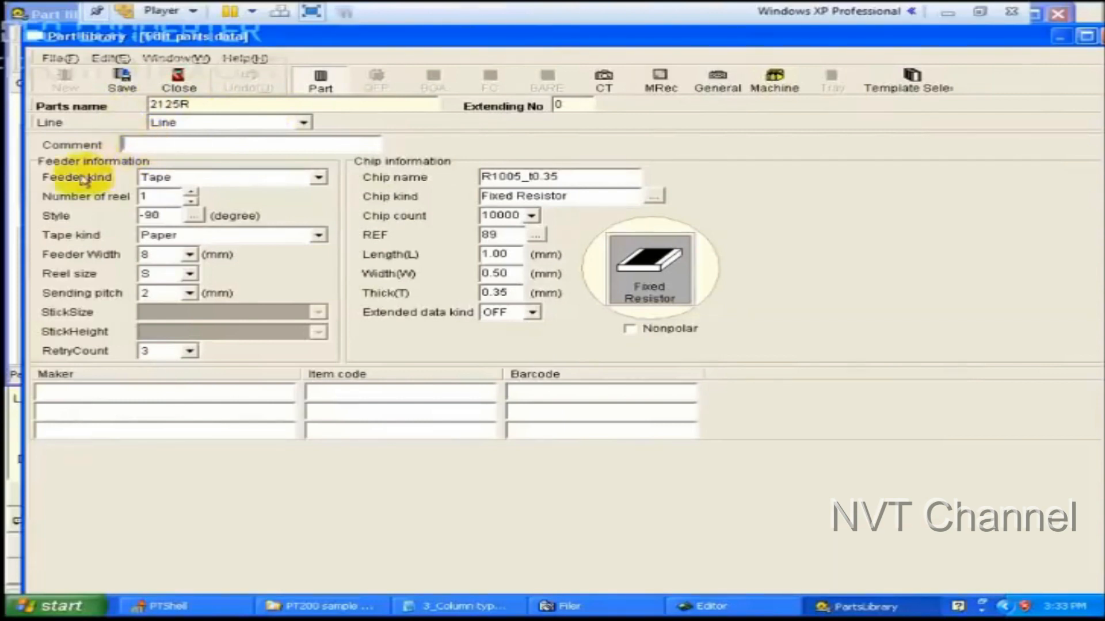
left_click(319, 177)
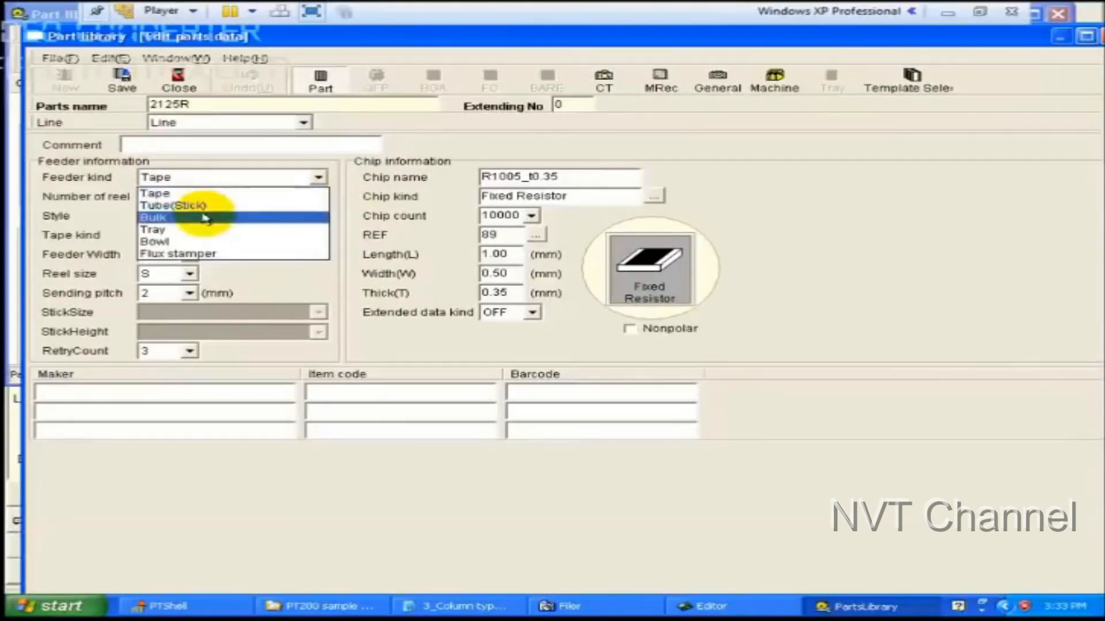
left_click(344, 160)
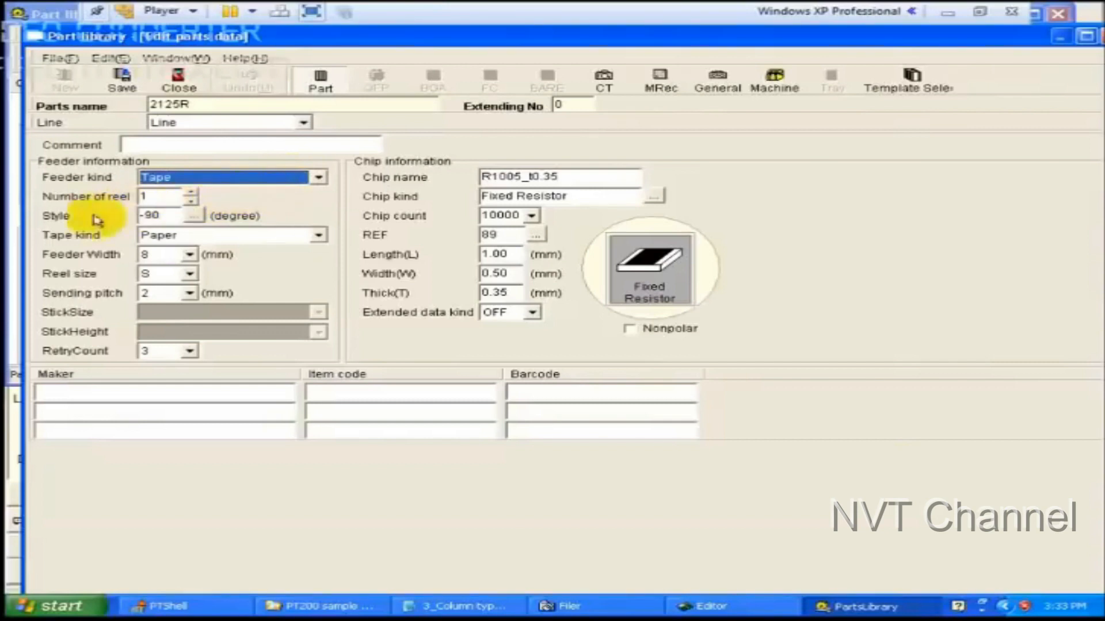
- Compare the feeder style orientations for the fixed resistor 2125R and keep the style at -90 degrees
left_click(195, 216)
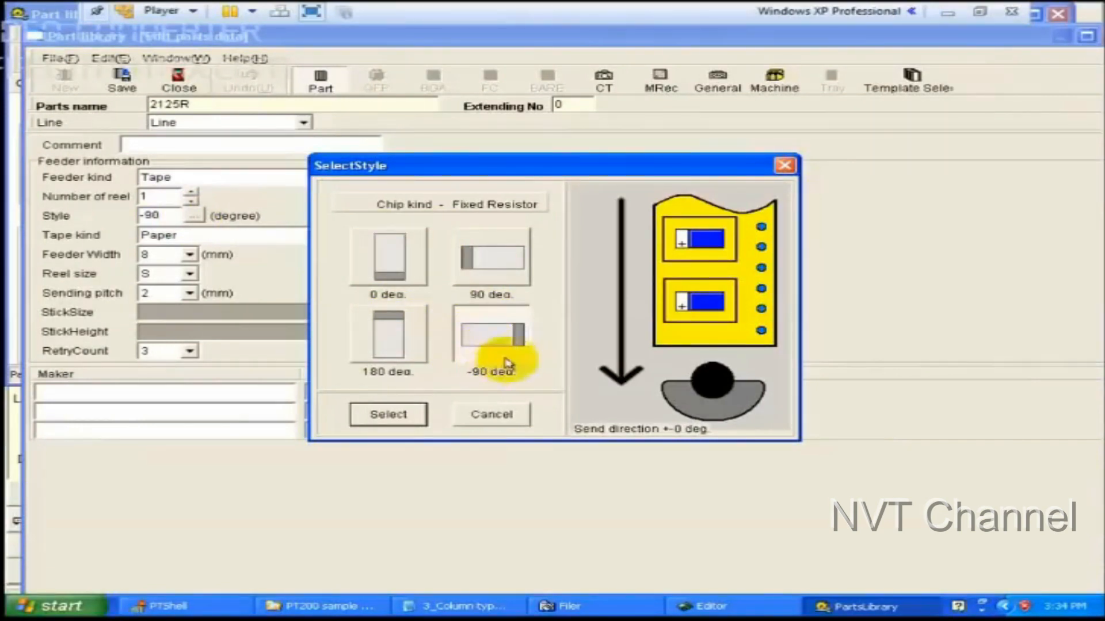
left_click(474, 285)
left_click(397, 344)
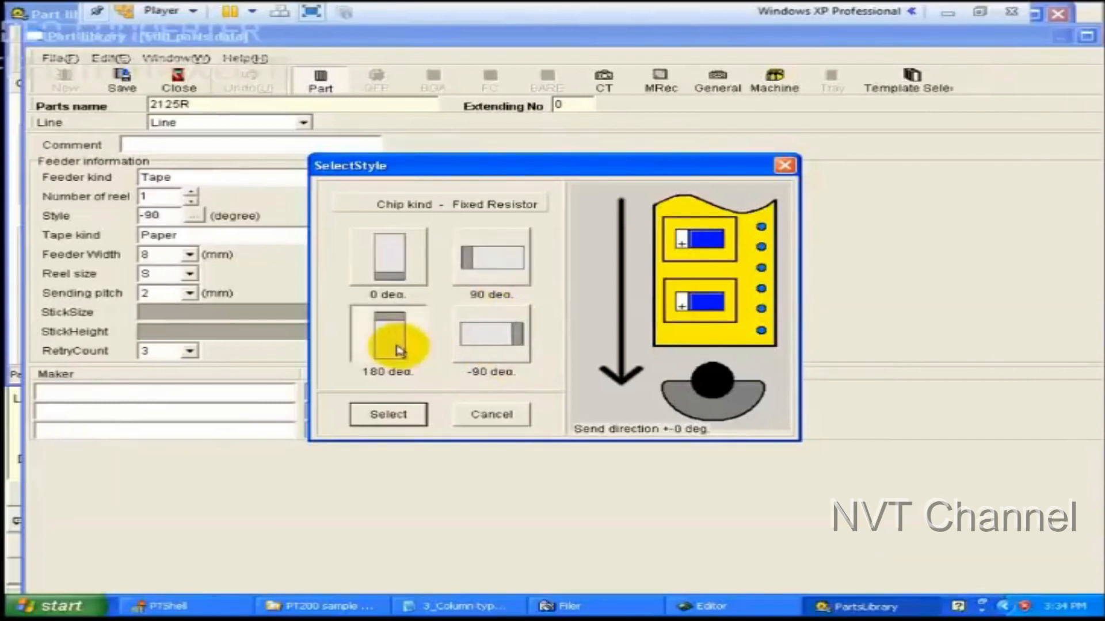
left_click(479, 345)
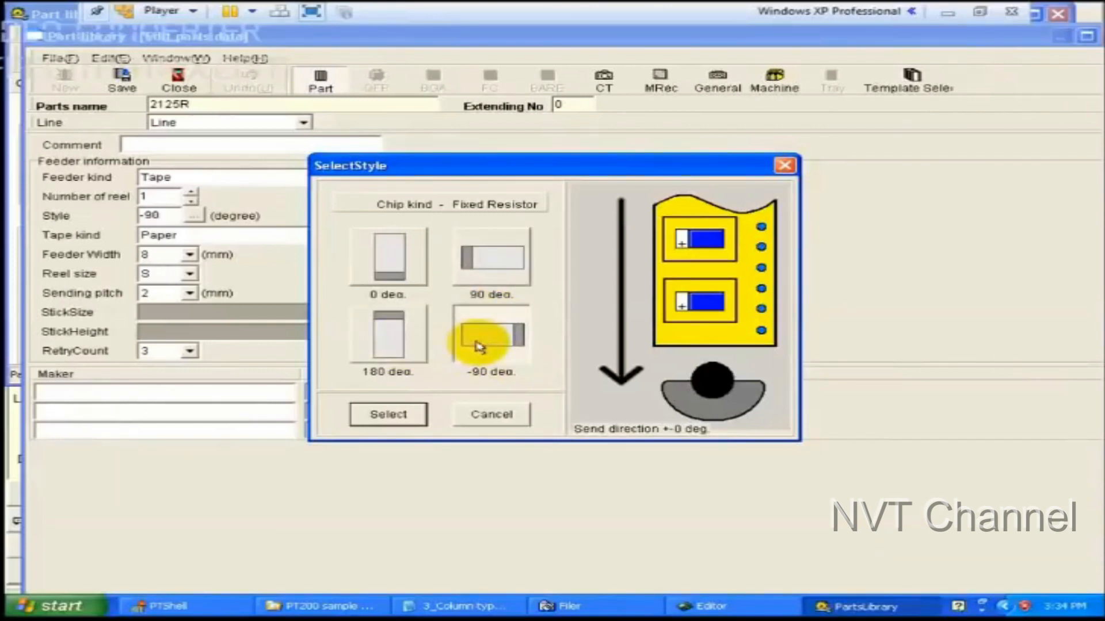
left_click(393, 416)
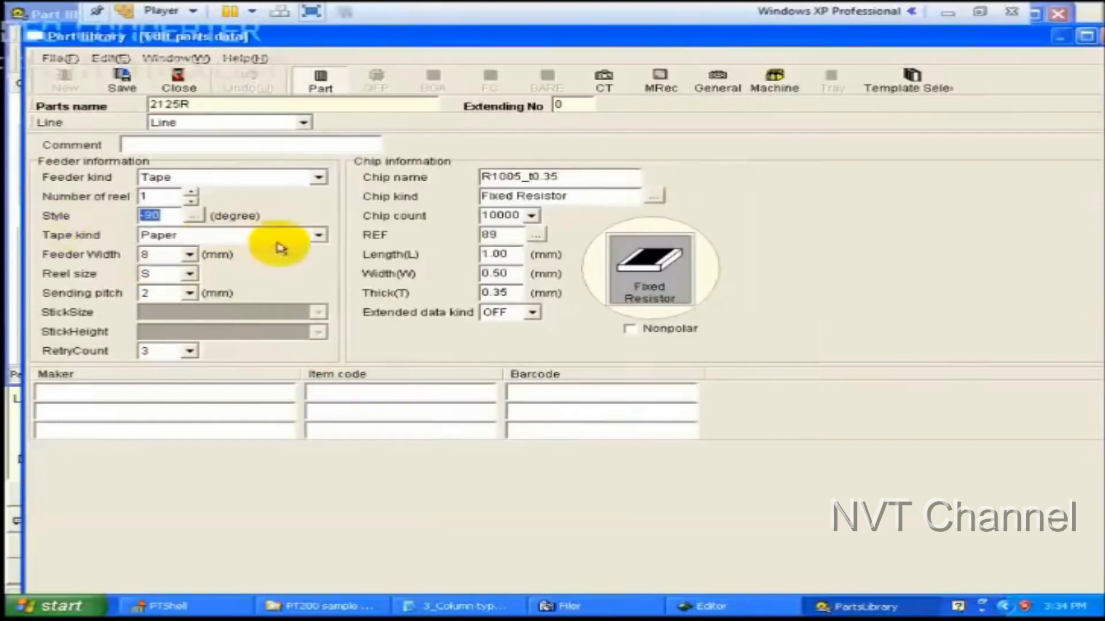
- Review the tape kind, feeder width and reel size options, leaving them at Paper, 8 mm and S
left_click(315, 235)
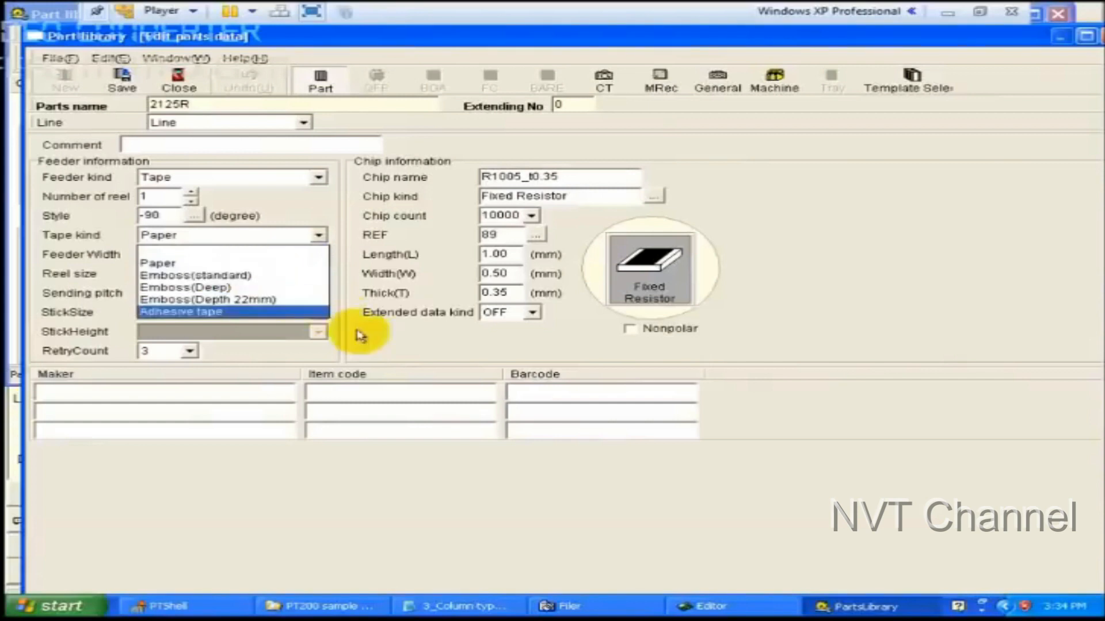
left_click(384, 343)
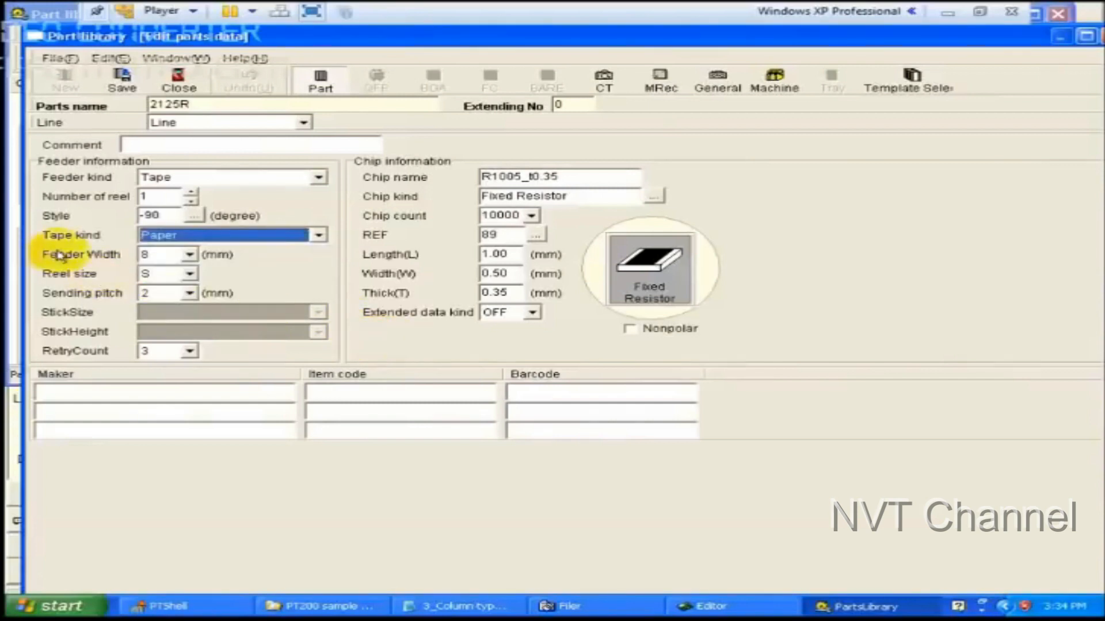
left_click(189, 255)
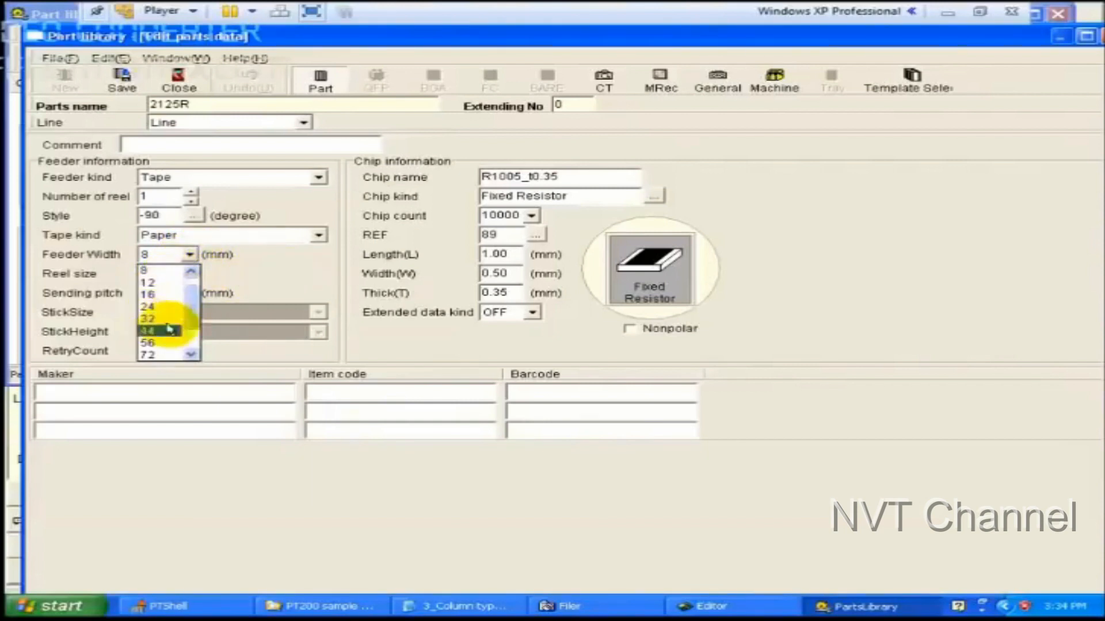
left_click(290, 278)
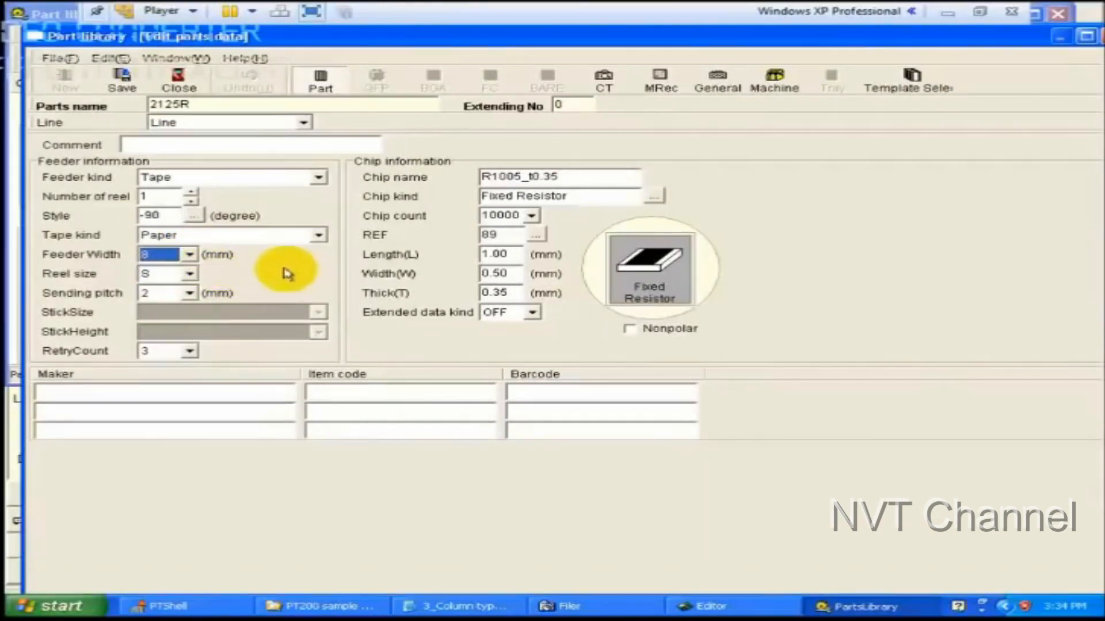
left_click(190, 275)
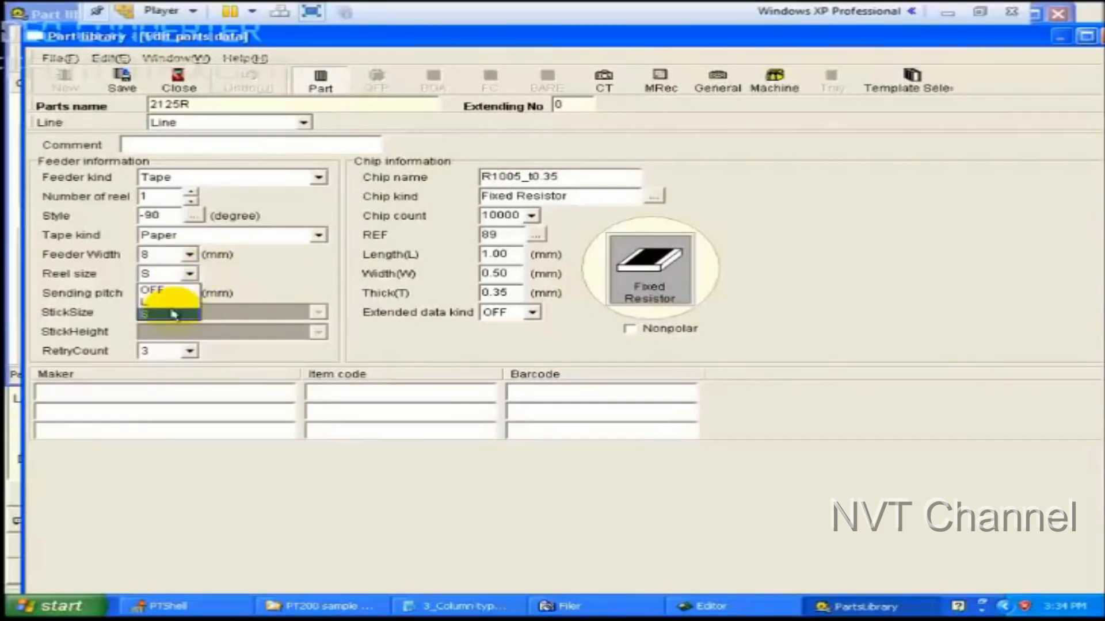
left_click(278, 268)
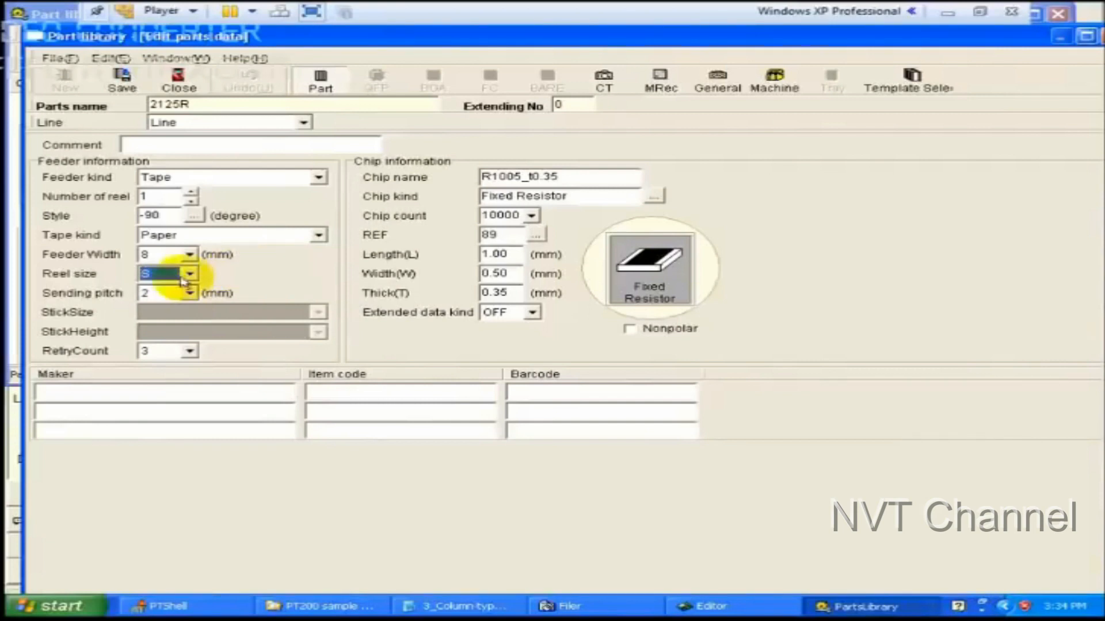
- Set the sending pitch of part 2125R to 4 mm and keep the retry count at 3
left_click(190, 293)
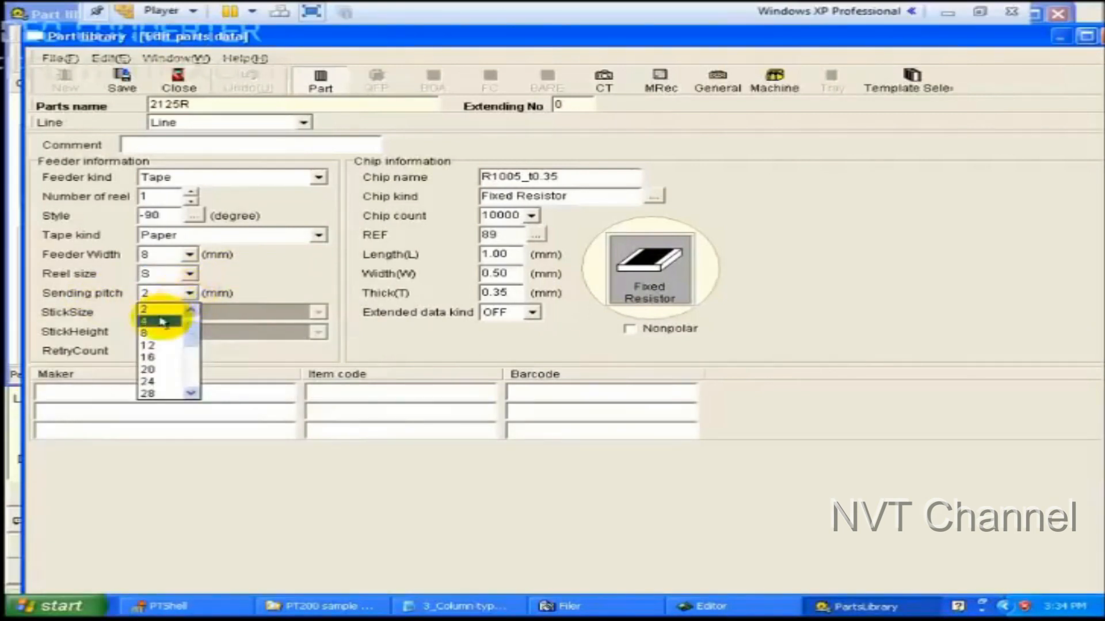
left_click(161, 321)
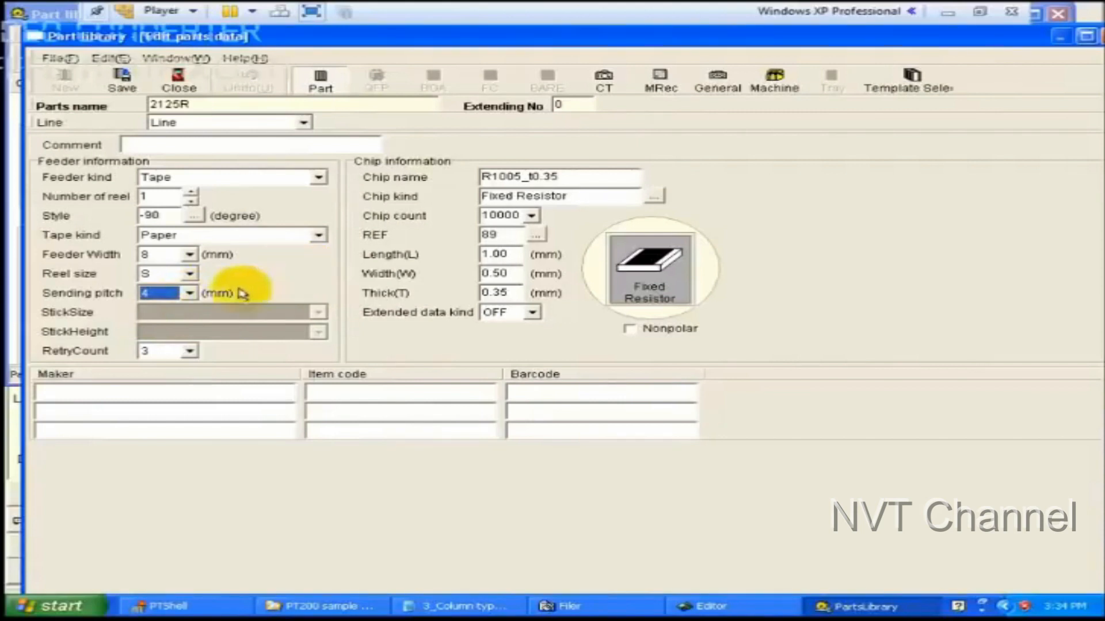
left_click(190, 351)
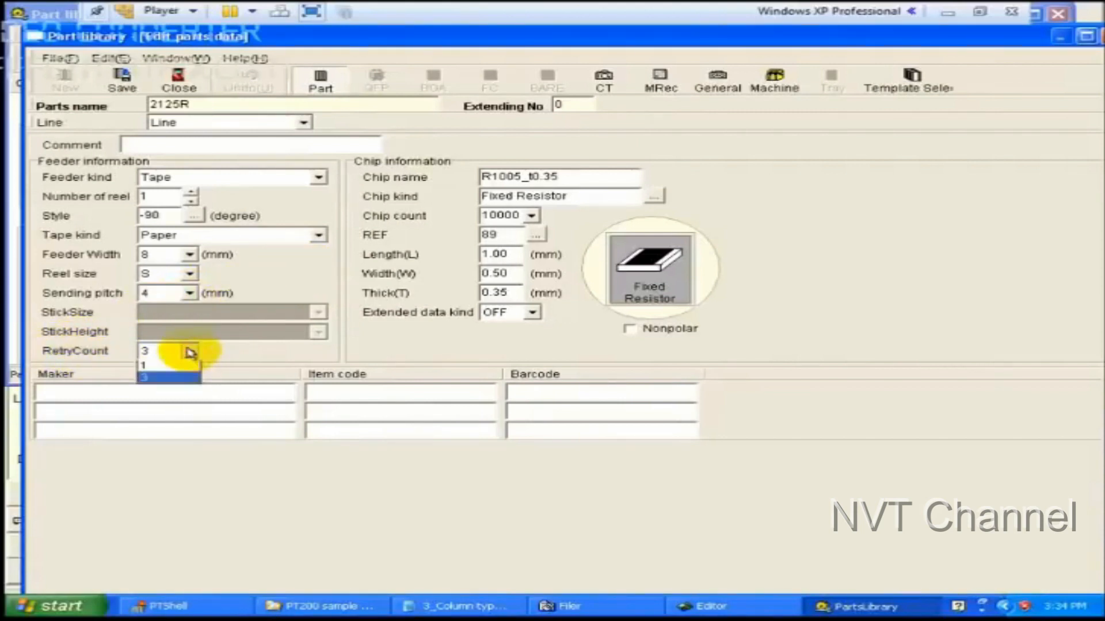
left_click(155, 379)
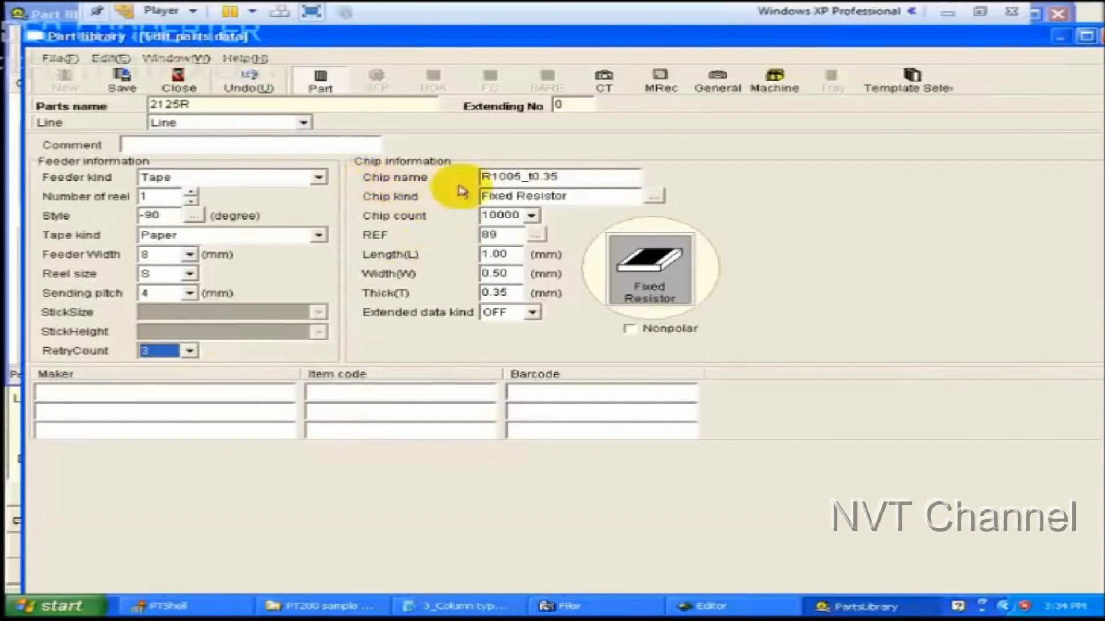
- Review the available chip kinds for part 2125R and keep Fixed Resistor selected
left_click(581, 178)
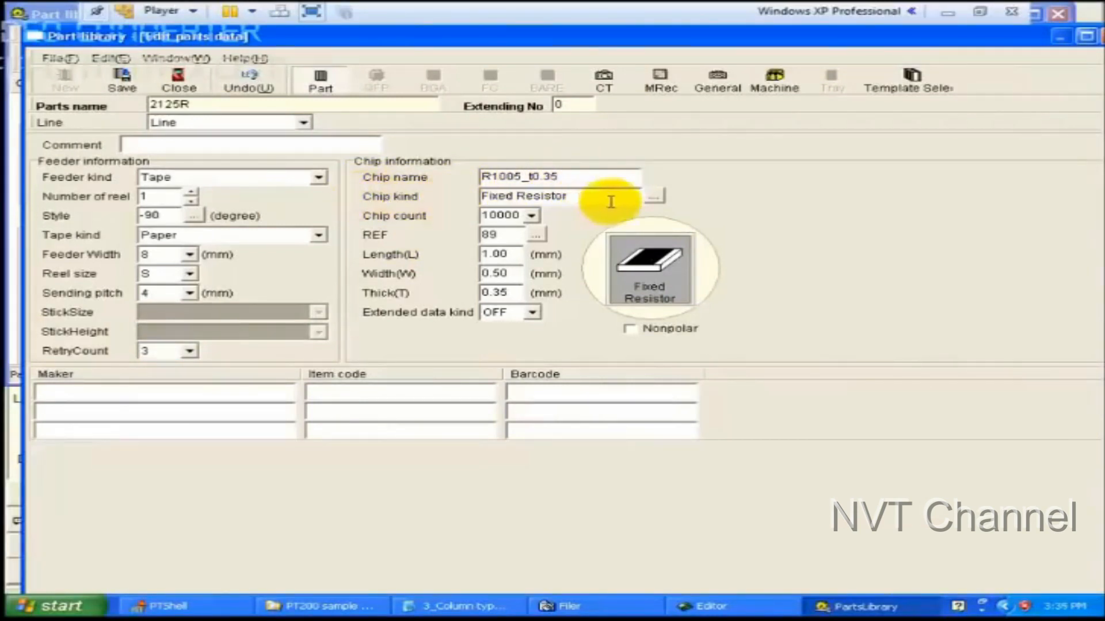
left_click(656, 199)
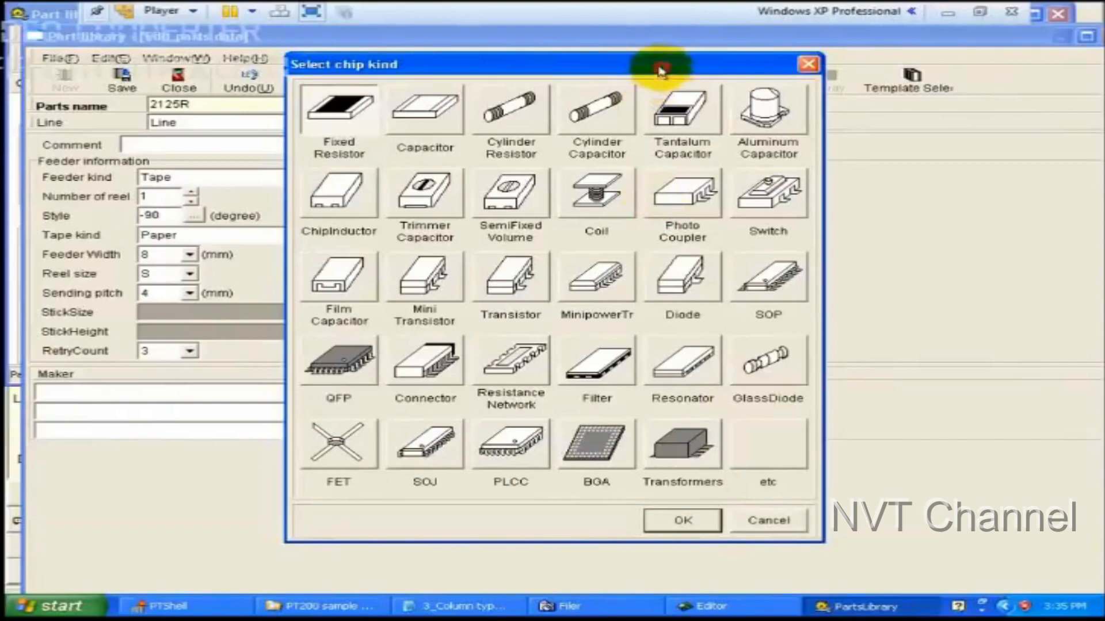
left_click_drag(658, 68, 682, 97)
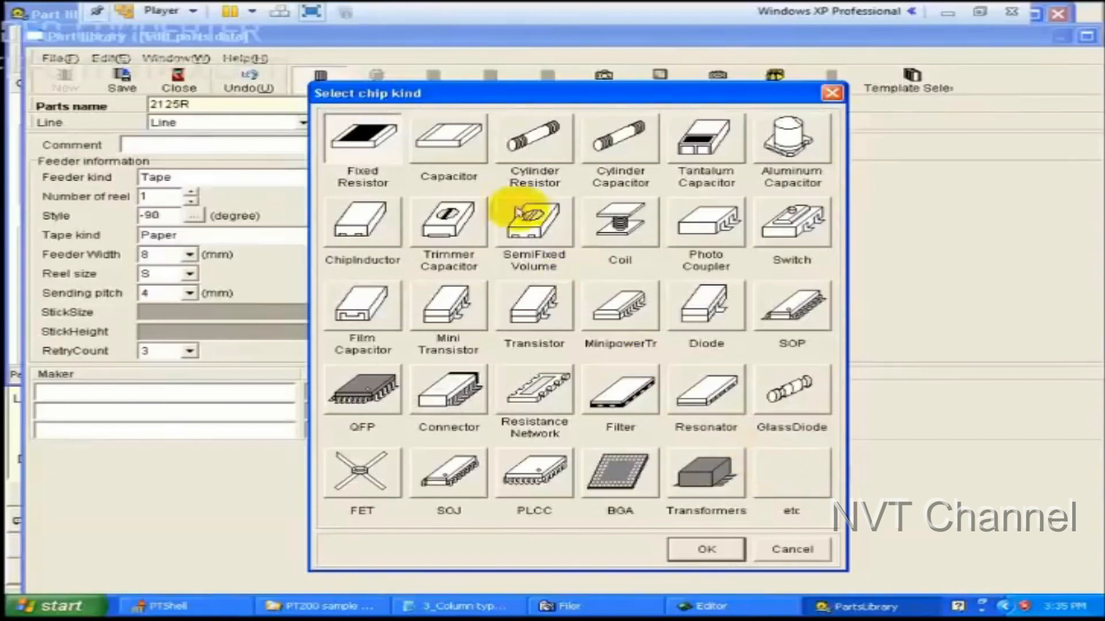
left_click(712, 550)
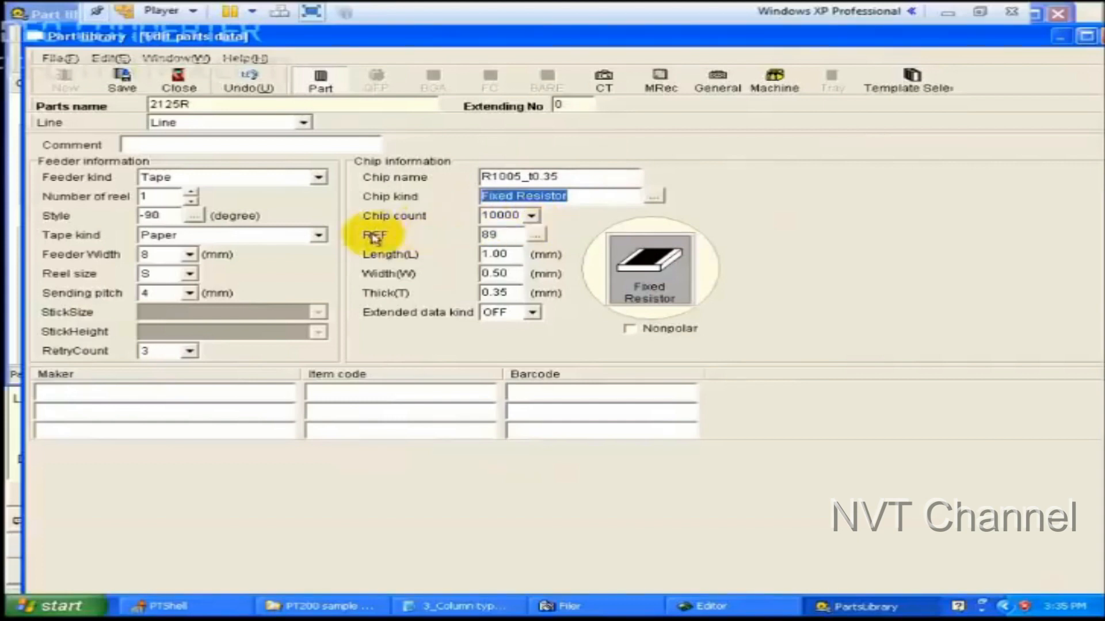
- Set the REF to 51 for a rectangular chip and review the extended data kinds, leaving the setting OFF
left_click(538, 236)
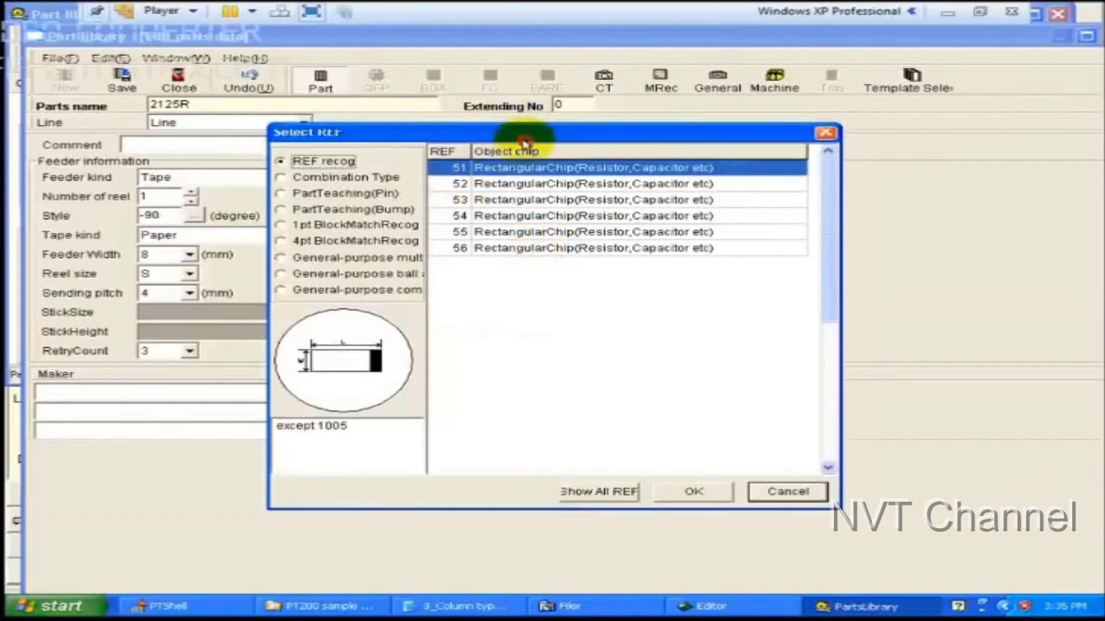
left_click_drag(512, 137, 513, 153)
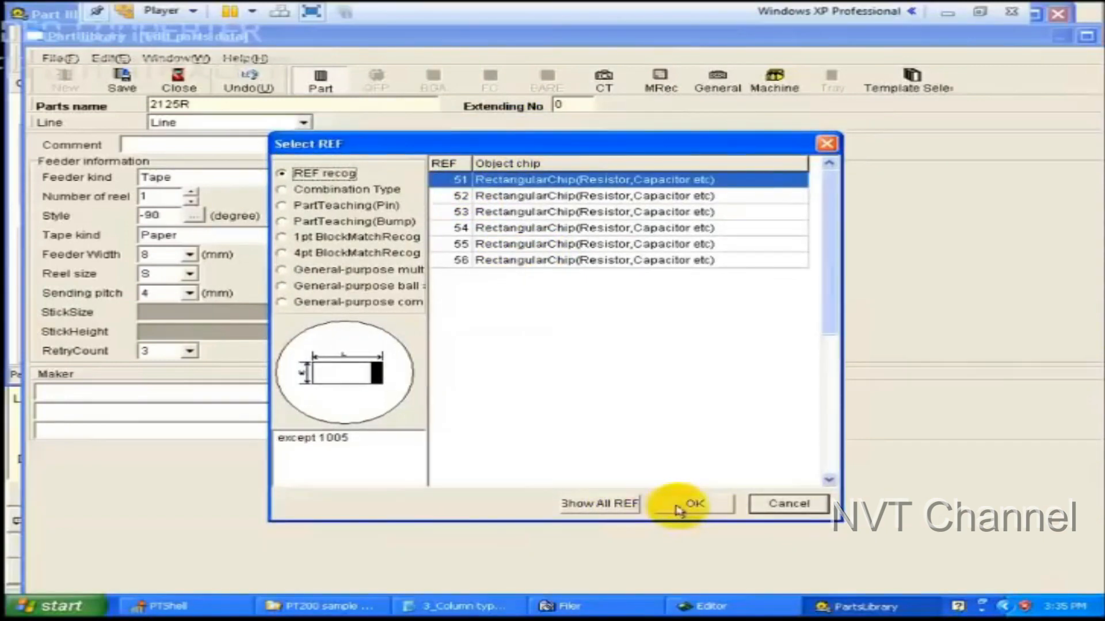
left_click(693, 504)
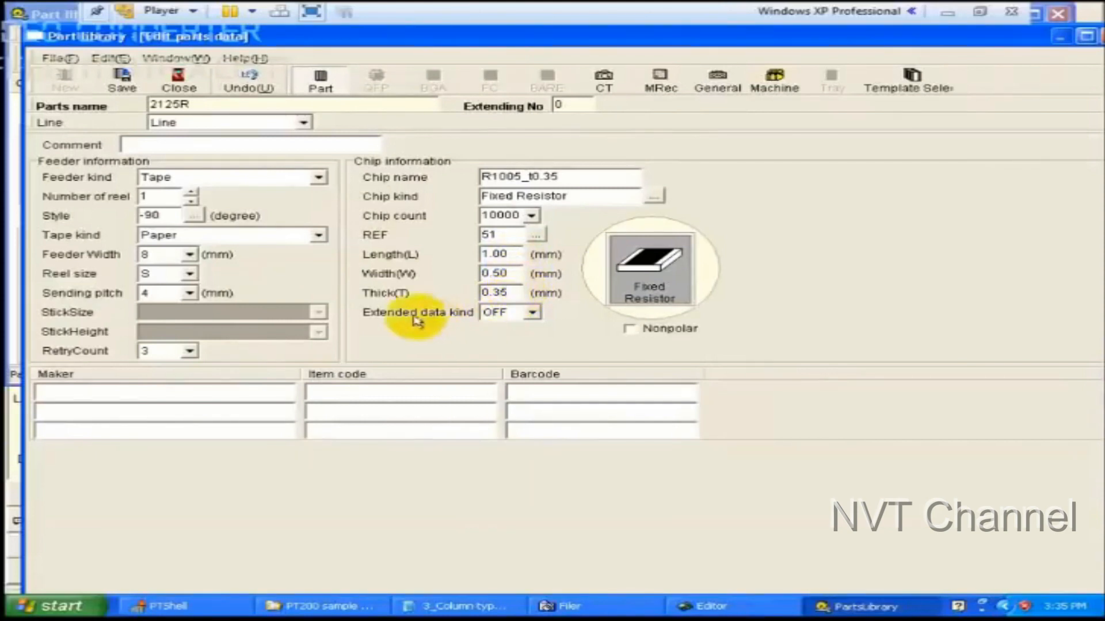
left_click(531, 313)
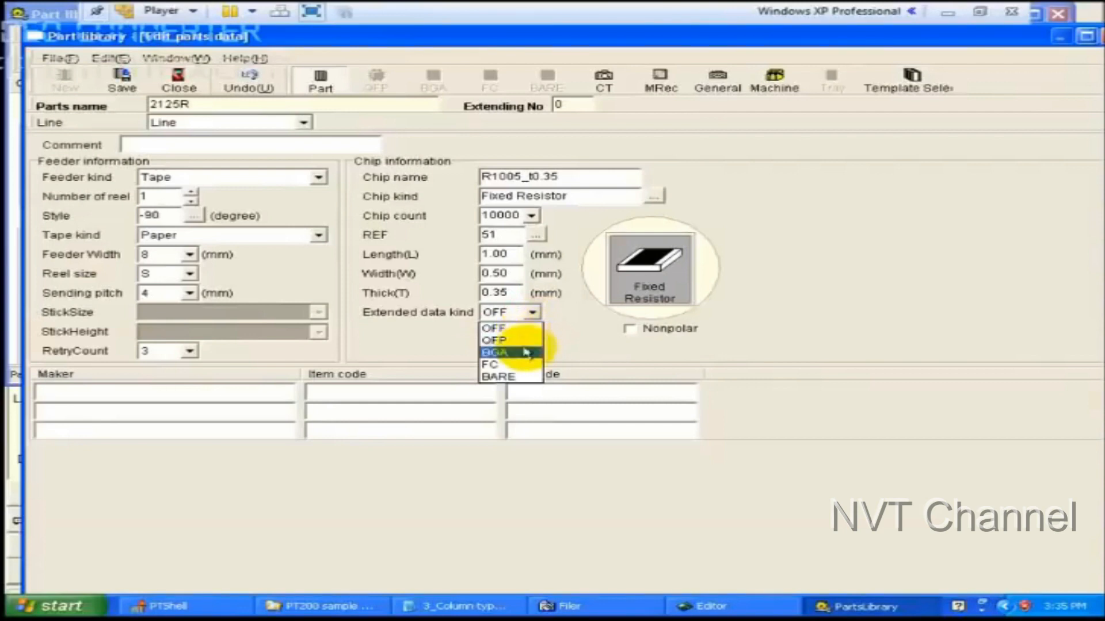
left_click(573, 338)
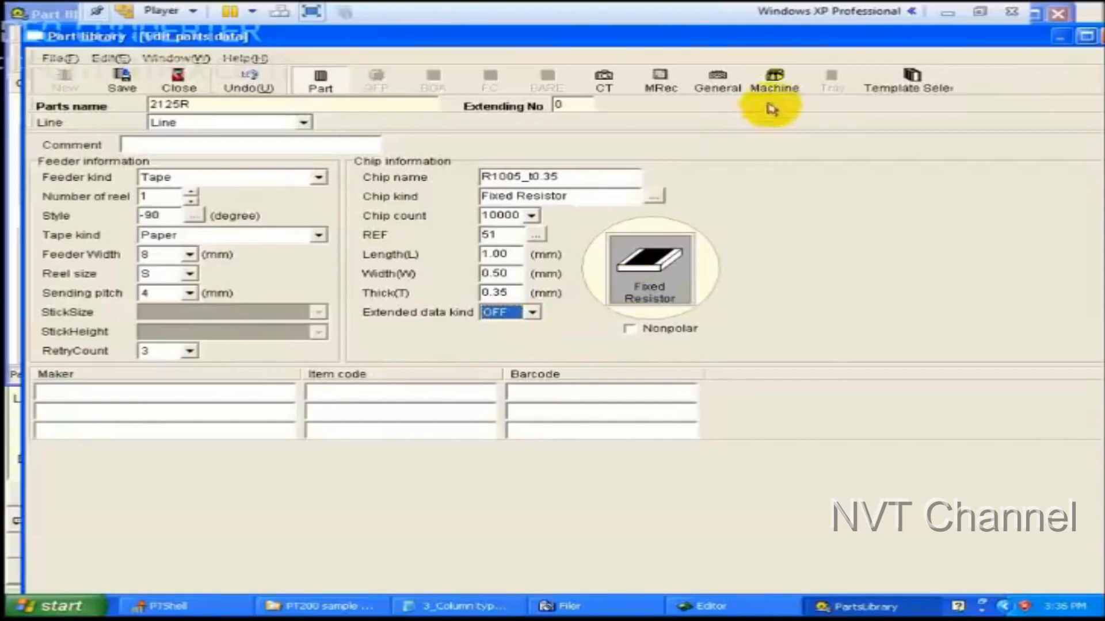
- Open the machine data of part 2125R, saving the modified part data and reflecting the sending pitch change in the machine data
left_click(773, 81)
left_click(787, 107)
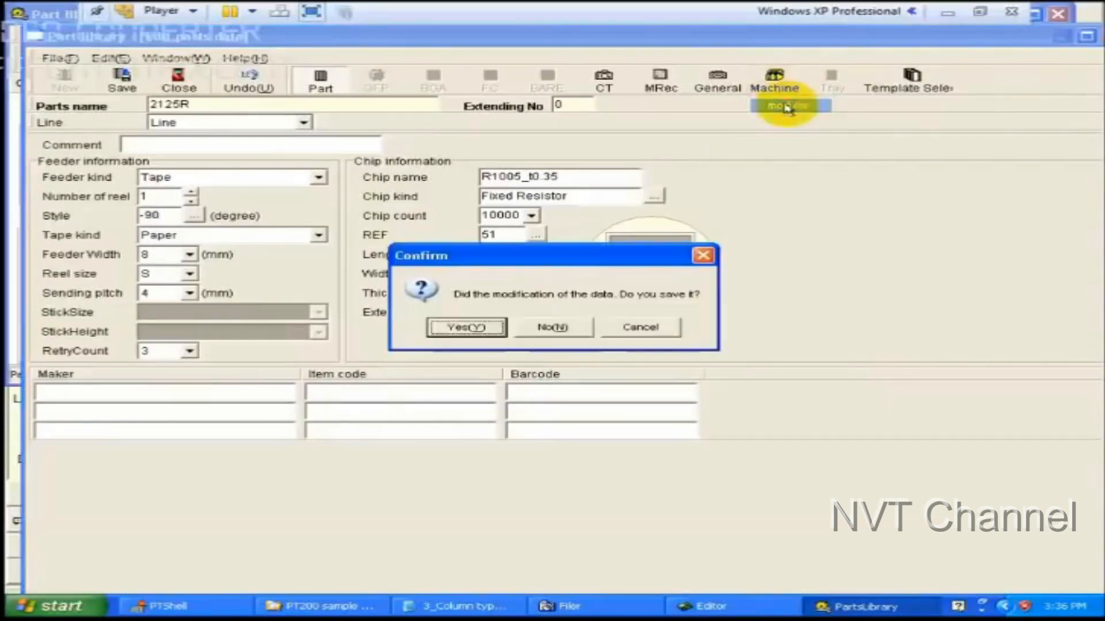
left_click(463, 325)
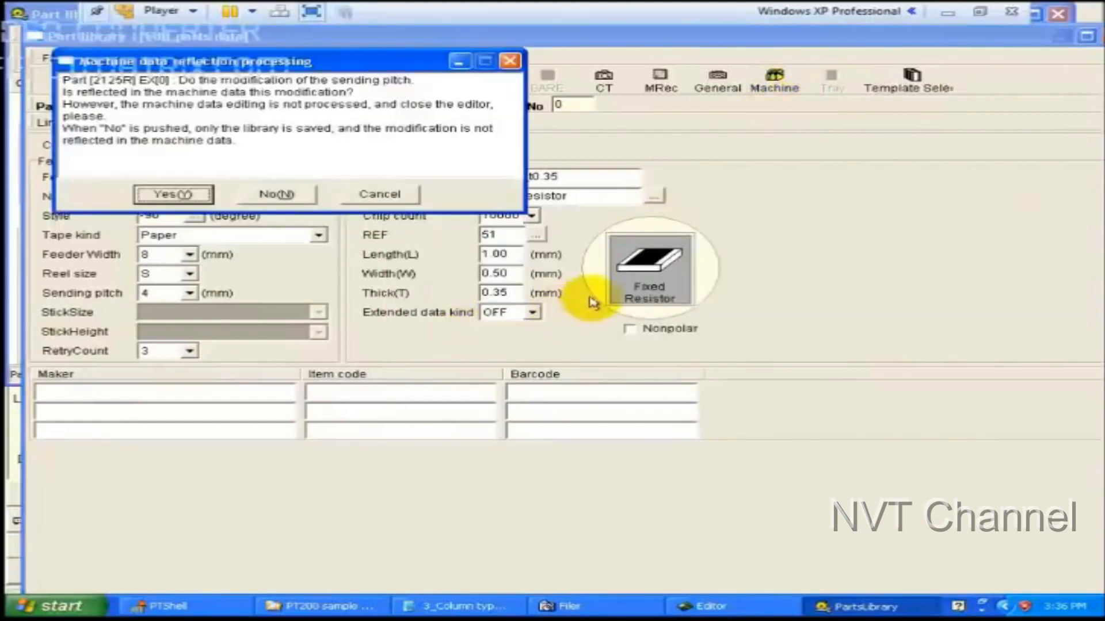
left_click(173, 194)
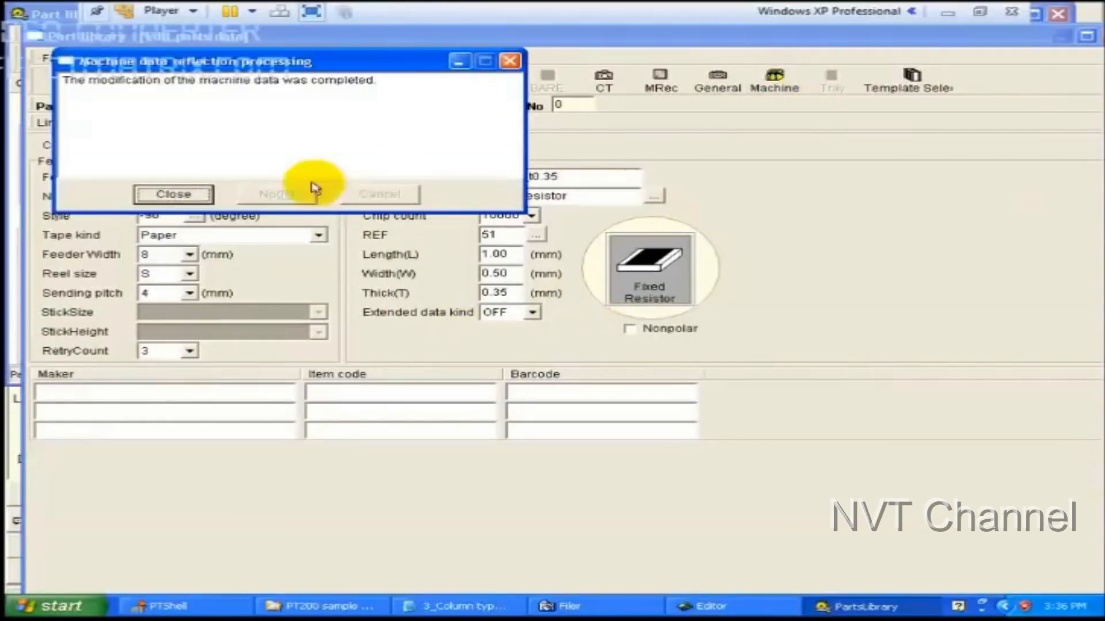
left_click(184, 193)
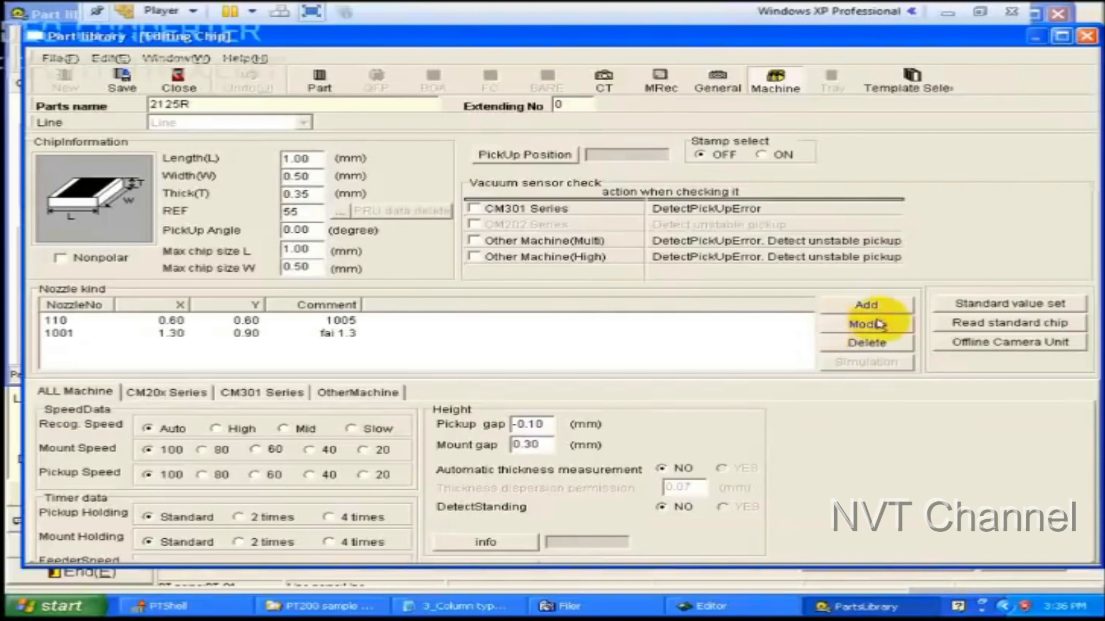
- Apply the standard value set for Fixed Resistor and load the standard chip data of Resistor1005_t0.35
left_click(949, 305)
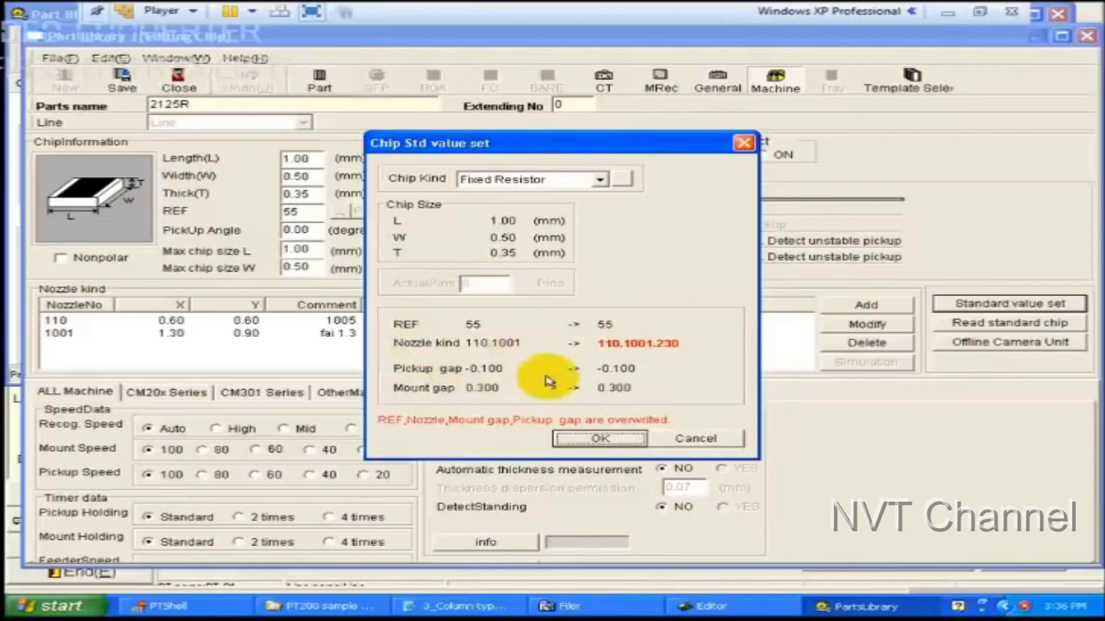
left_click(628, 439)
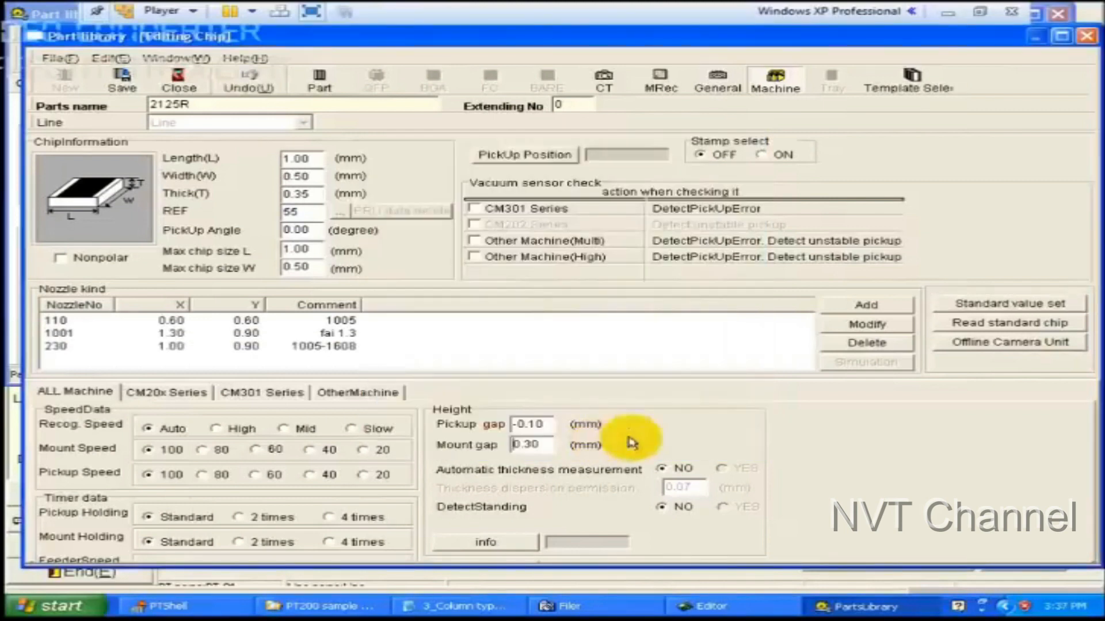
left_click(1066, 325)
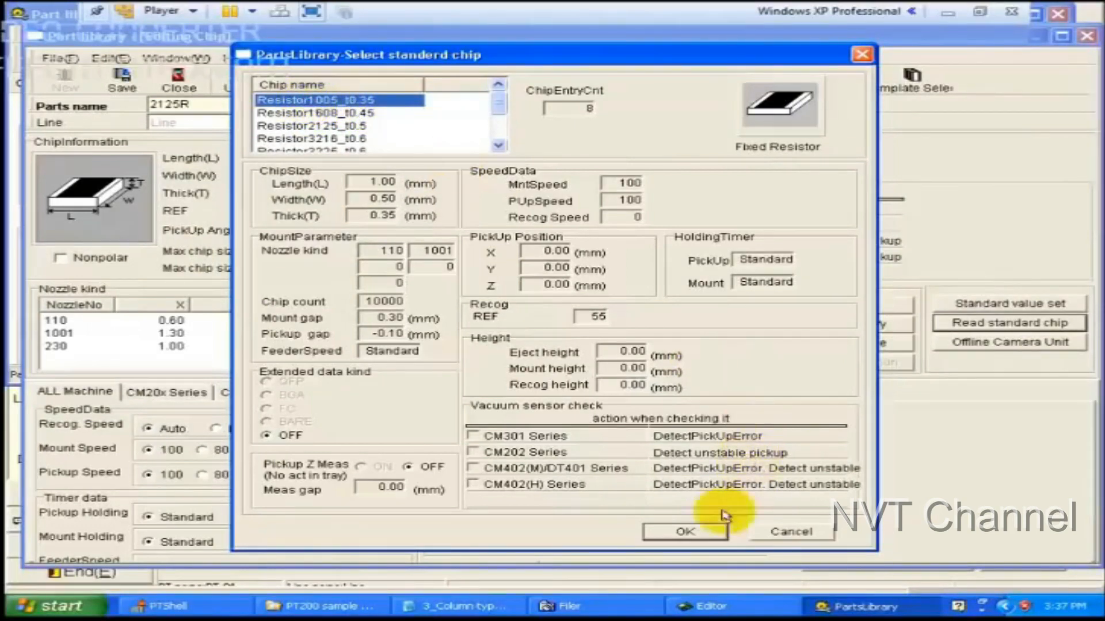
left_click(694, 532)
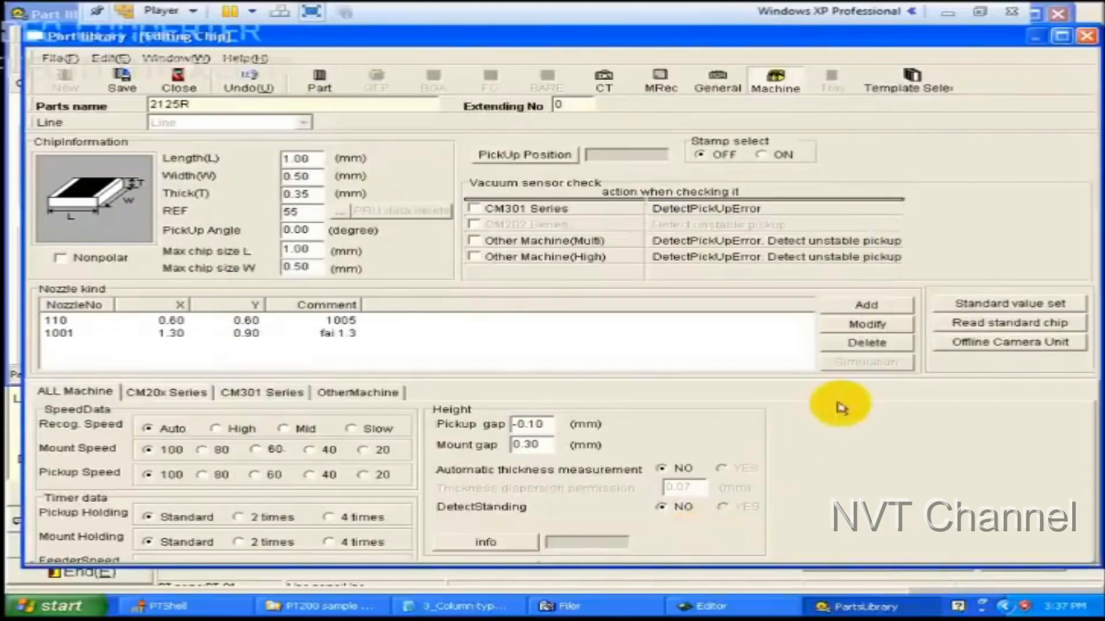
- Simulate nozzle 110 on the chip with the pickup position set to X 0.2 mm and Y 0.1 mm
left_click(82, 324)
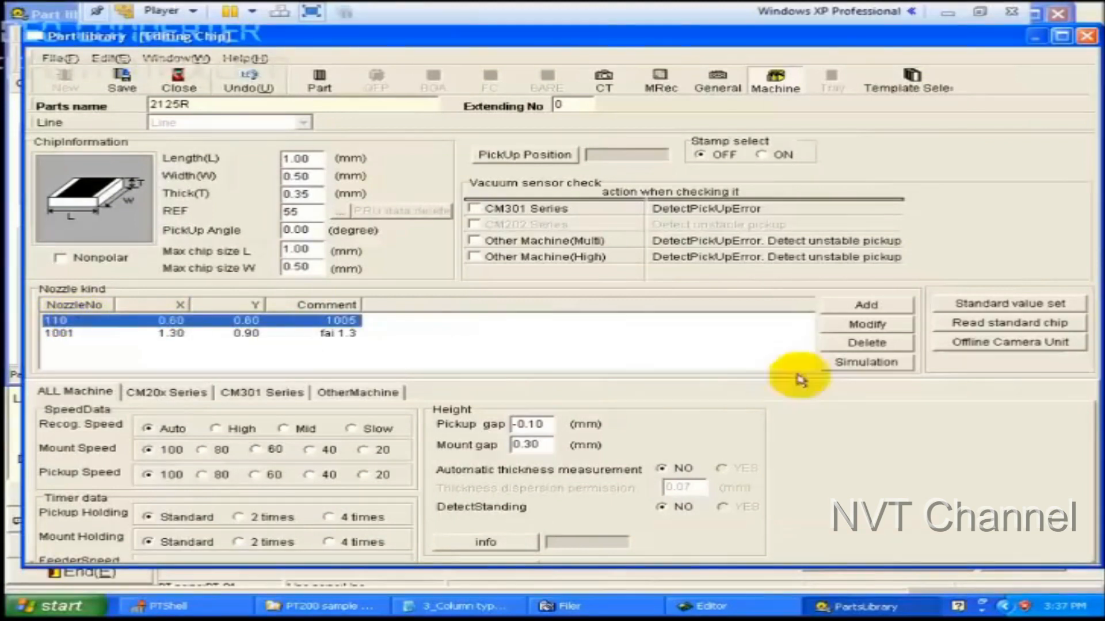
left_click(867, 363)
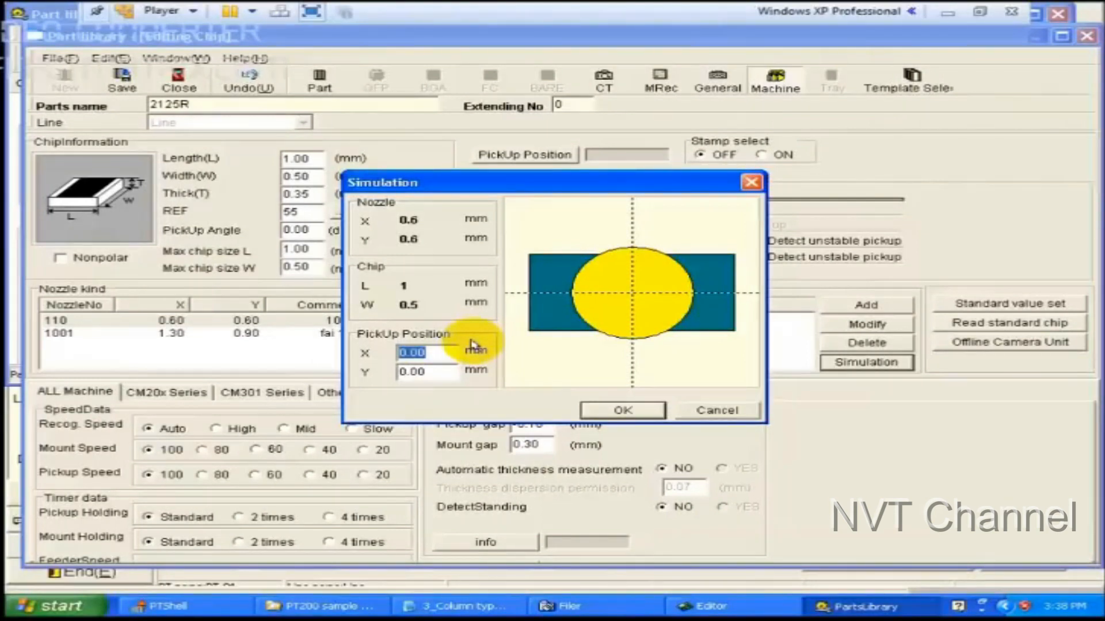
type("0")
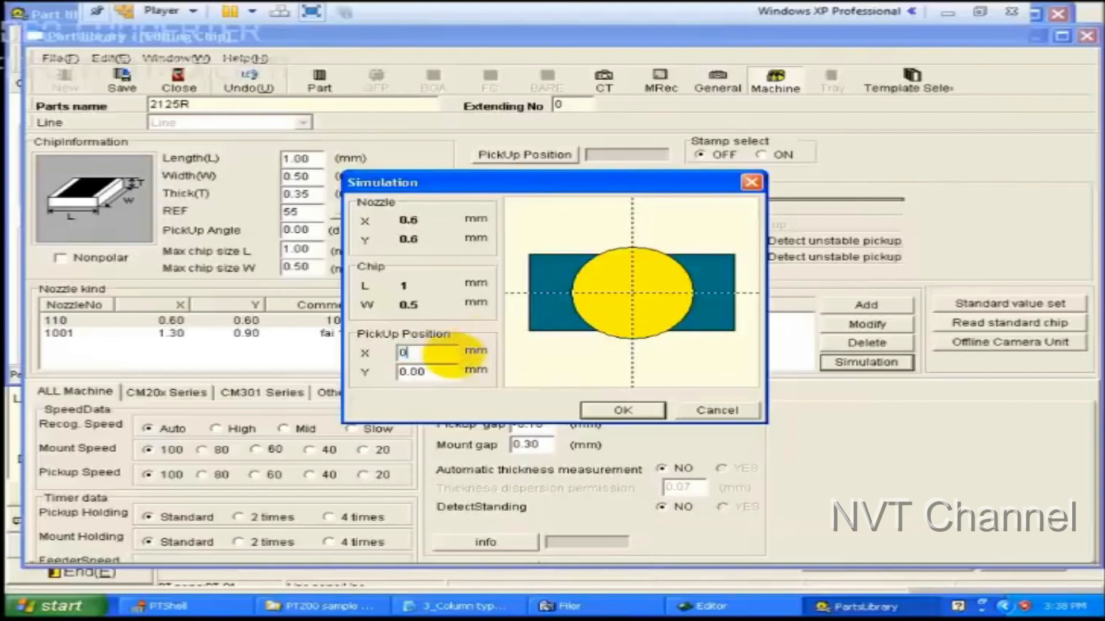
type(".2")
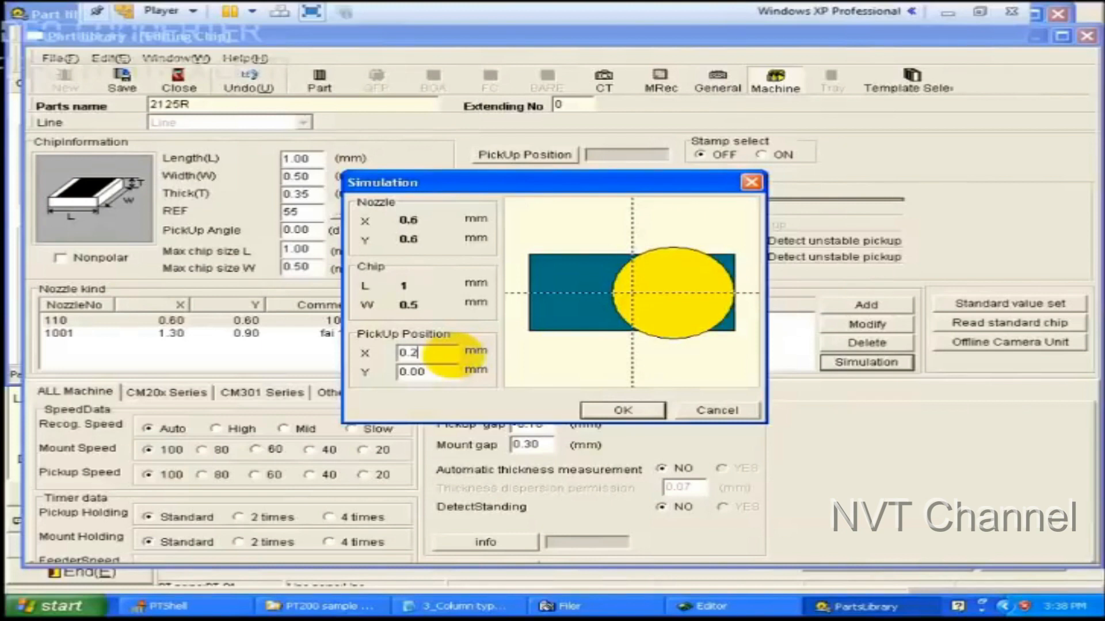
left_click_drag(443, 374, 397, 373)
type("0.1")
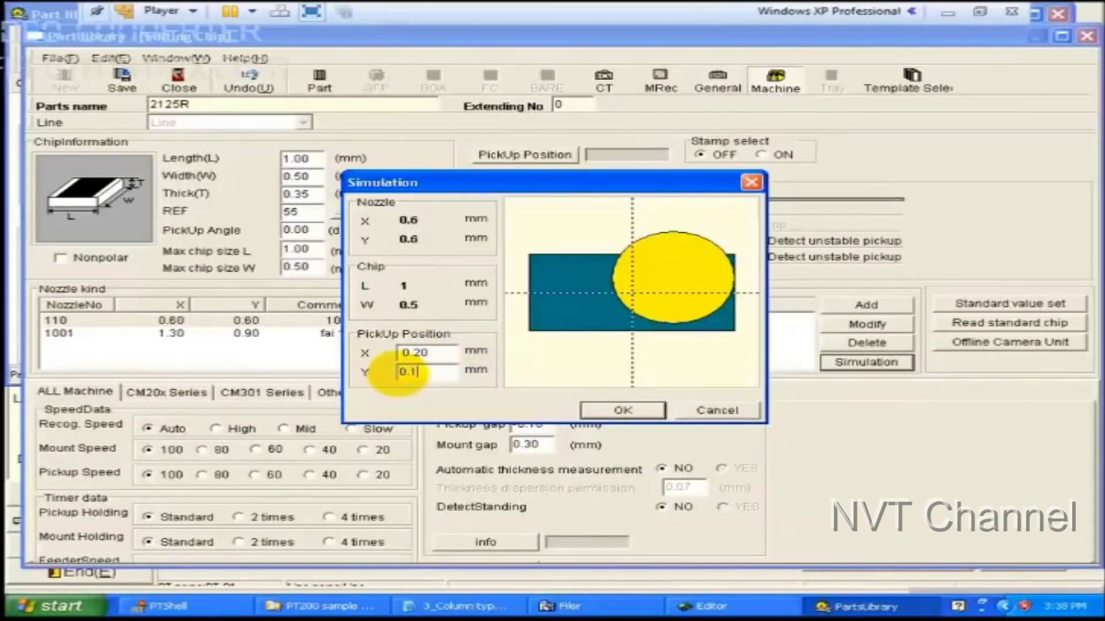
- Reset the simulated pickup position to X 0.00 and Y 0.00 mm and close the nozzle simulation
left_click_drag(442, 352, 403, 373)
type("00")
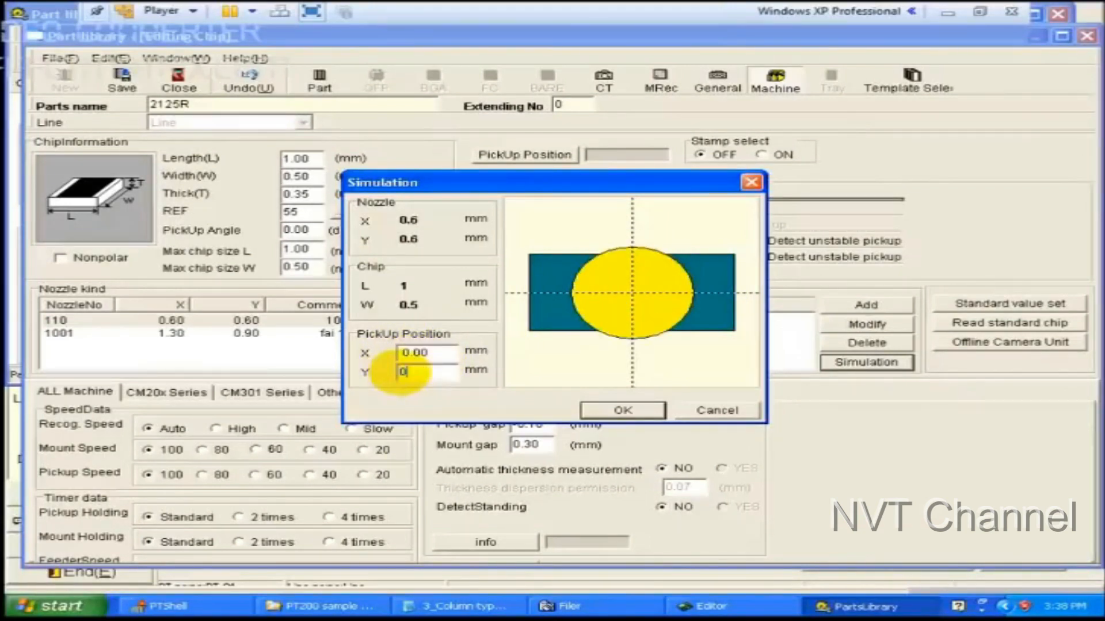
left_click(426, 353)
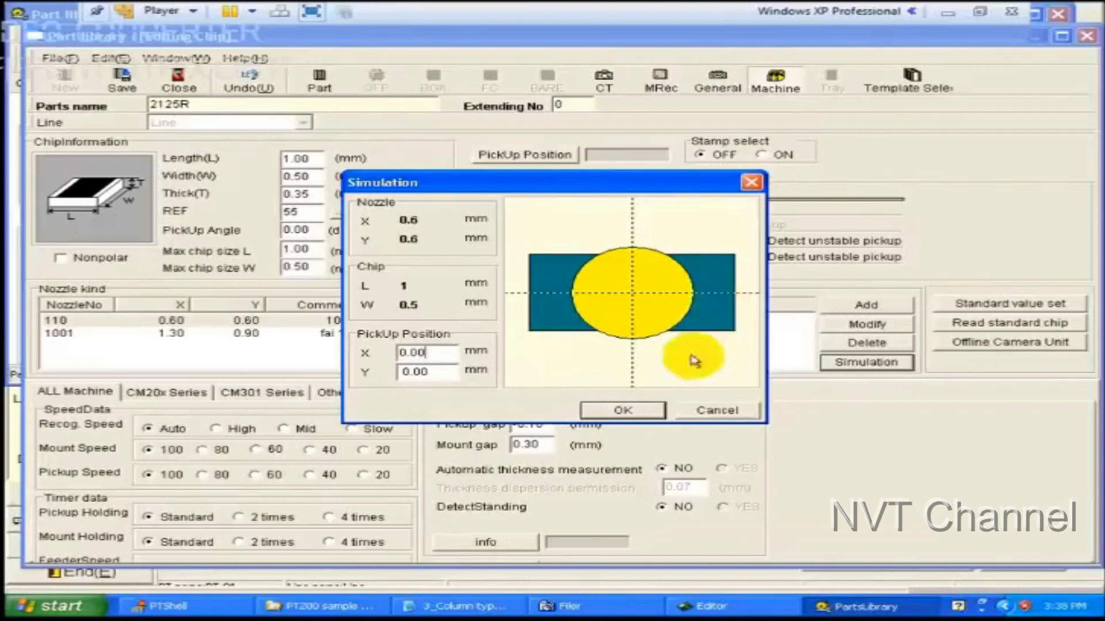
left_click(652, 414)
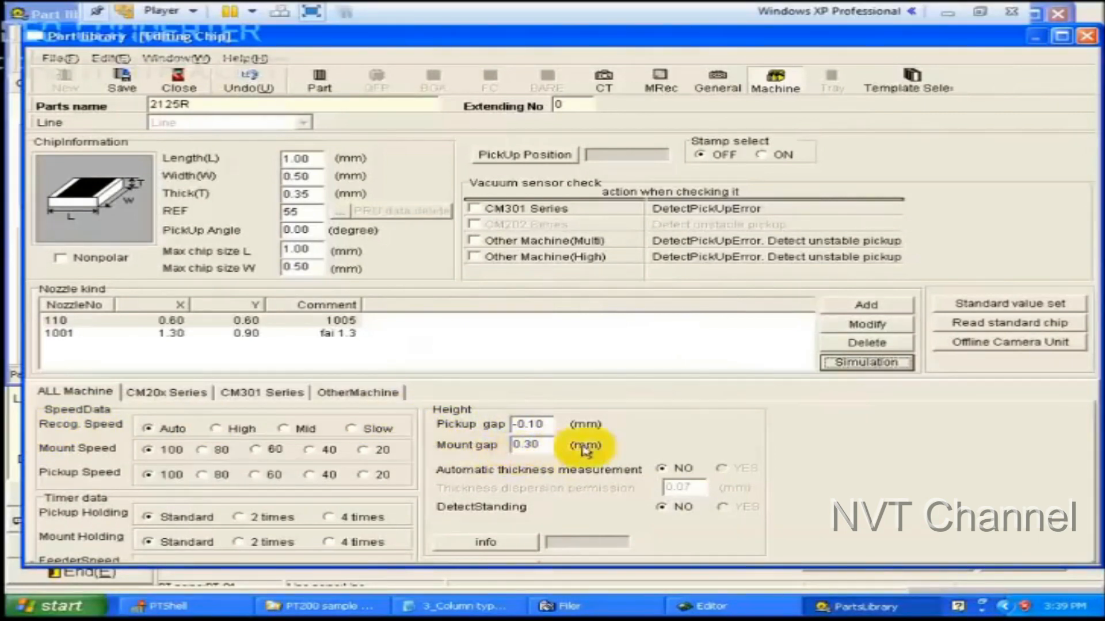
- Check the pickup gap and mount gap, save part 2125R's machine data and close the chip editor
left_click(550, 423)
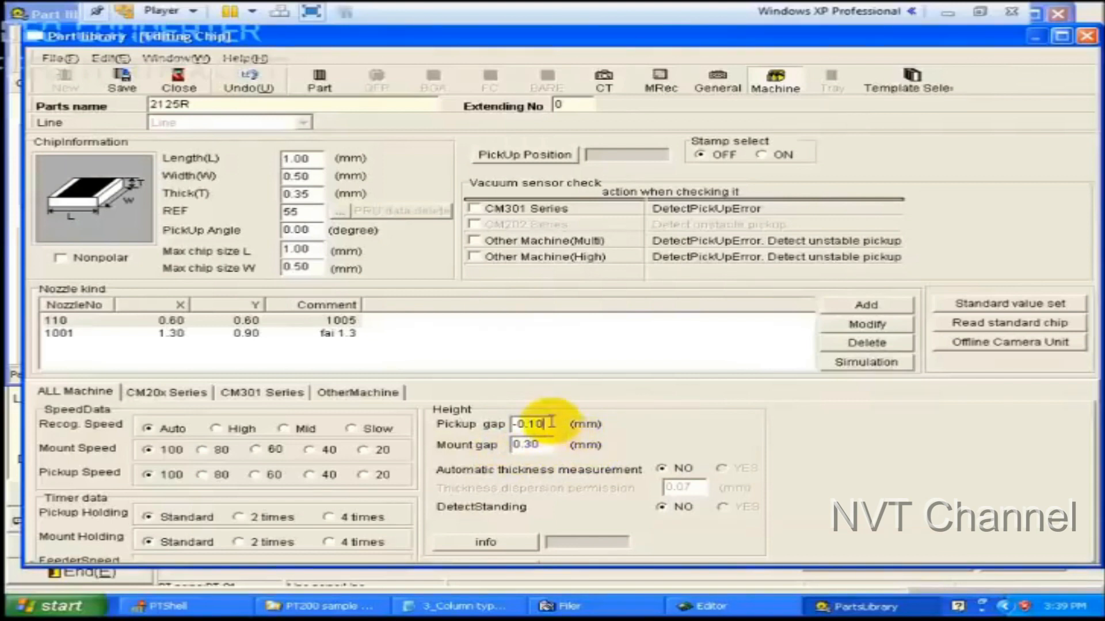
left_click(545, 446)
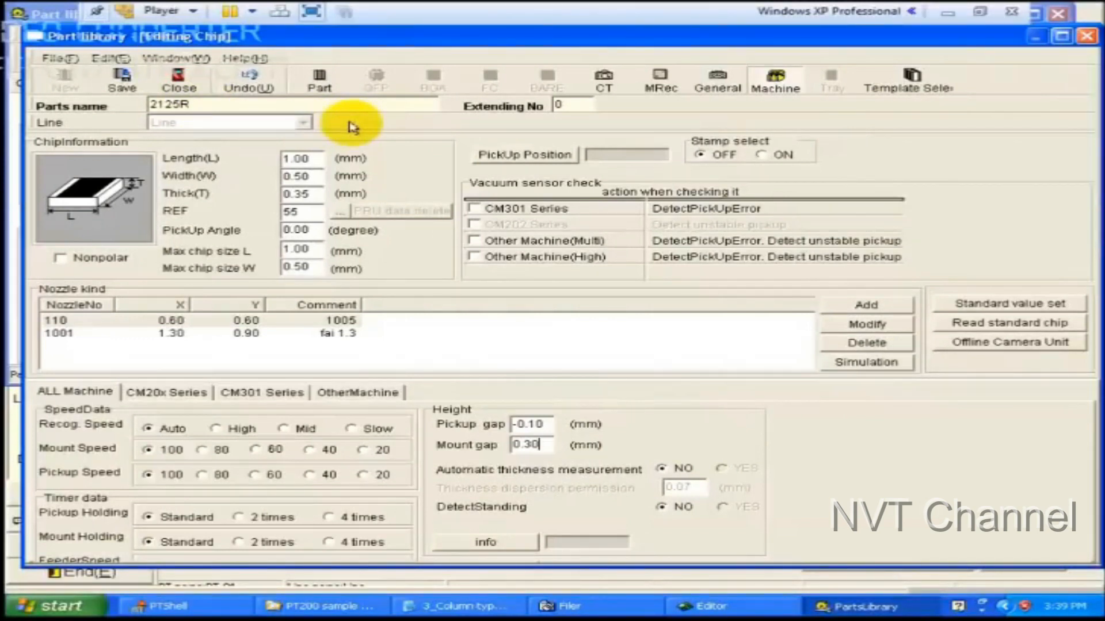
left_click(122, 80)
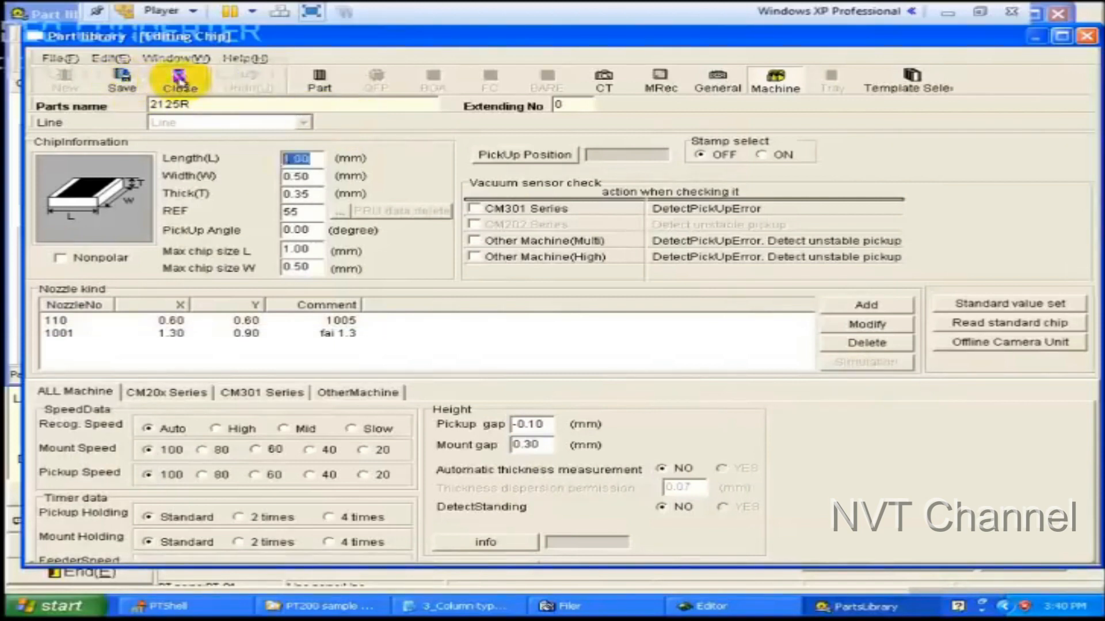
left_click(179, 81)
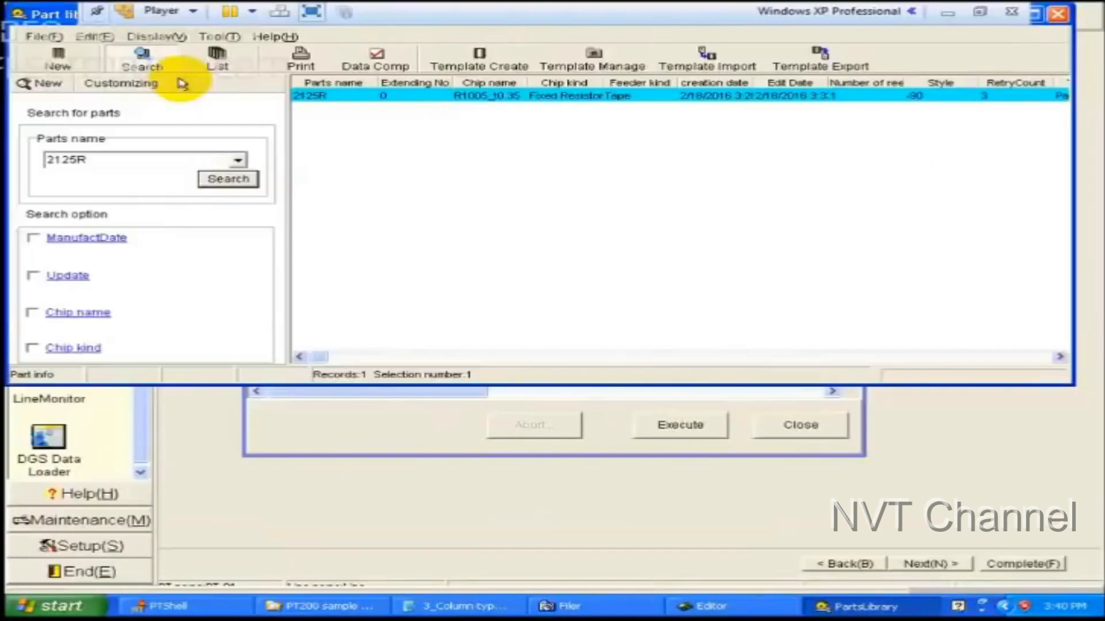
- Switch to the PCB Editor, rerun the data check and go back to the first parts library errors
left_click(409, 431)
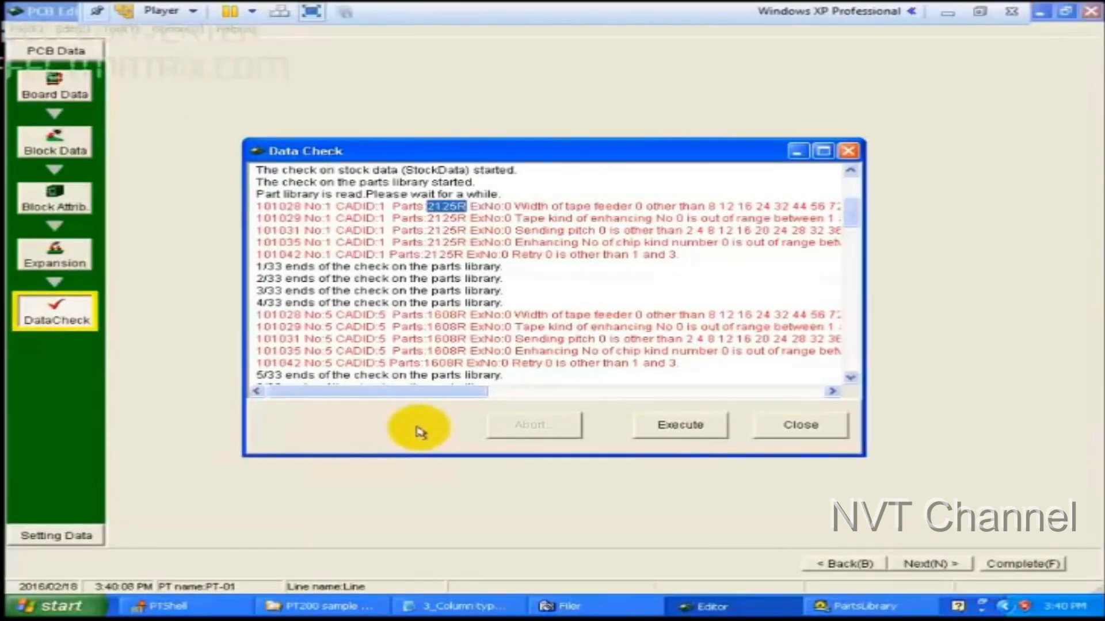
left_click(693, 429)
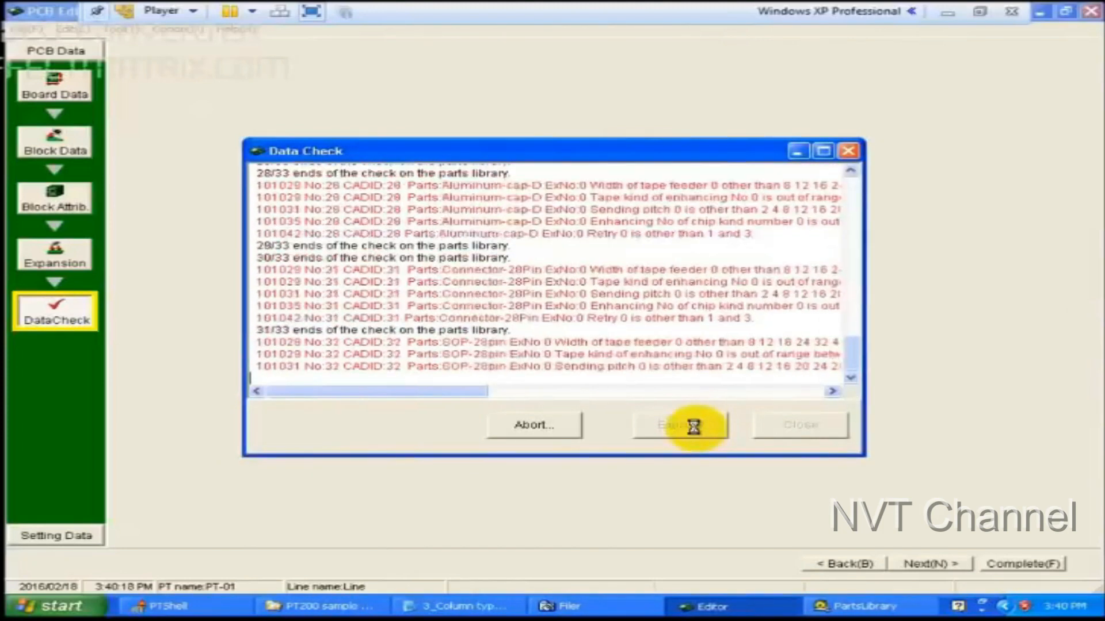
left_click_drag(854, 360, 857, 216)
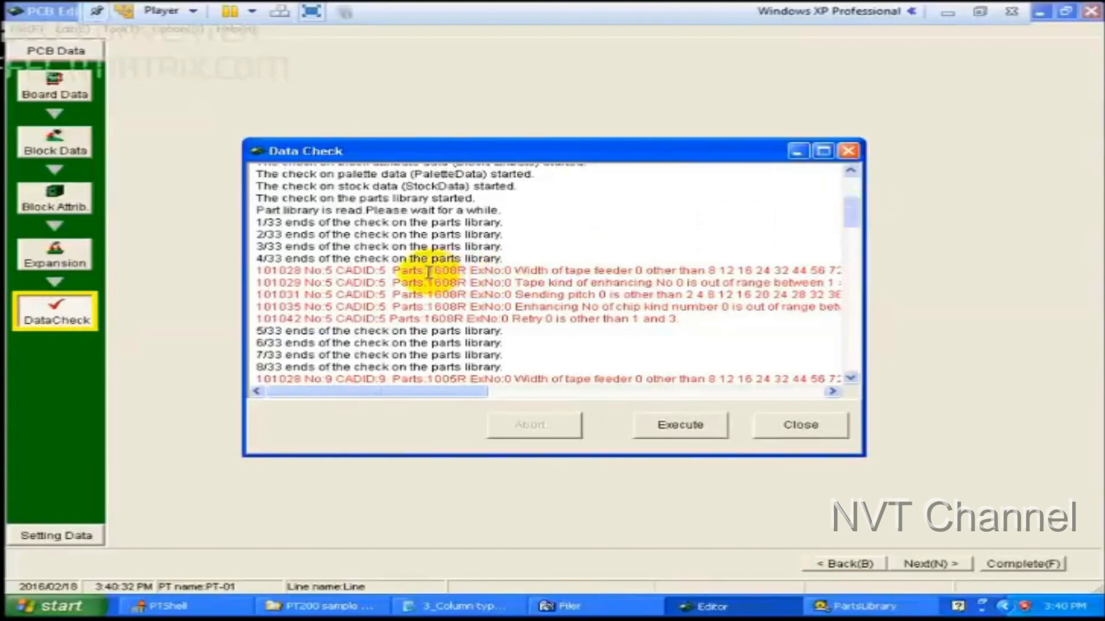
- Enter part name 1608R from the data check errors as the parts library search term and copy the 2125R record
left_click_drag(428, 272, 466, 271)
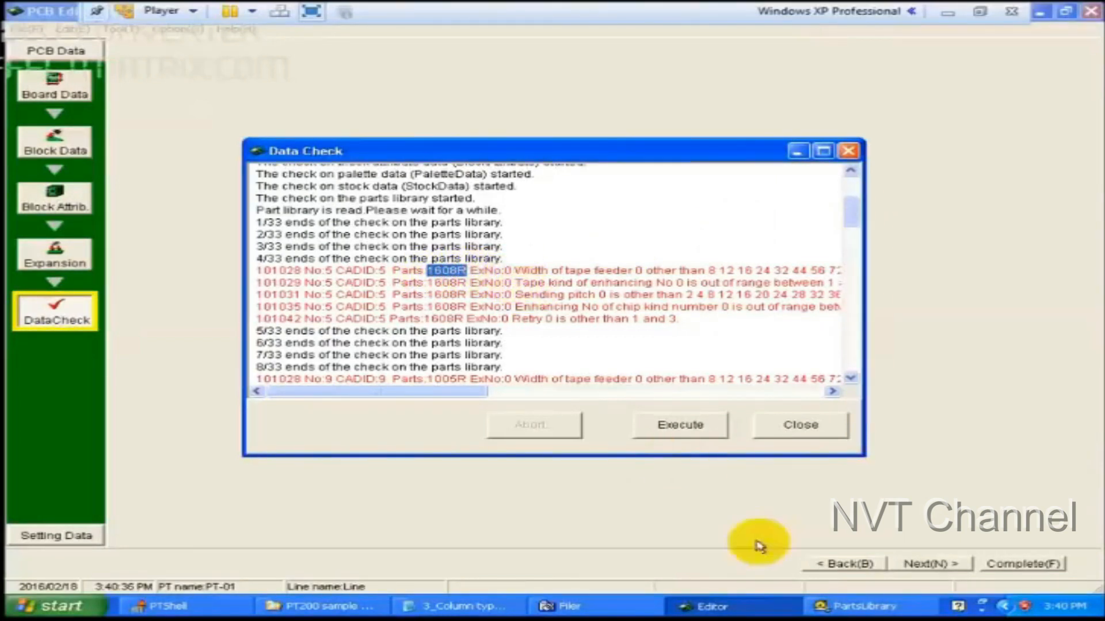
left_click(857, 606)
left_click(126, 156)
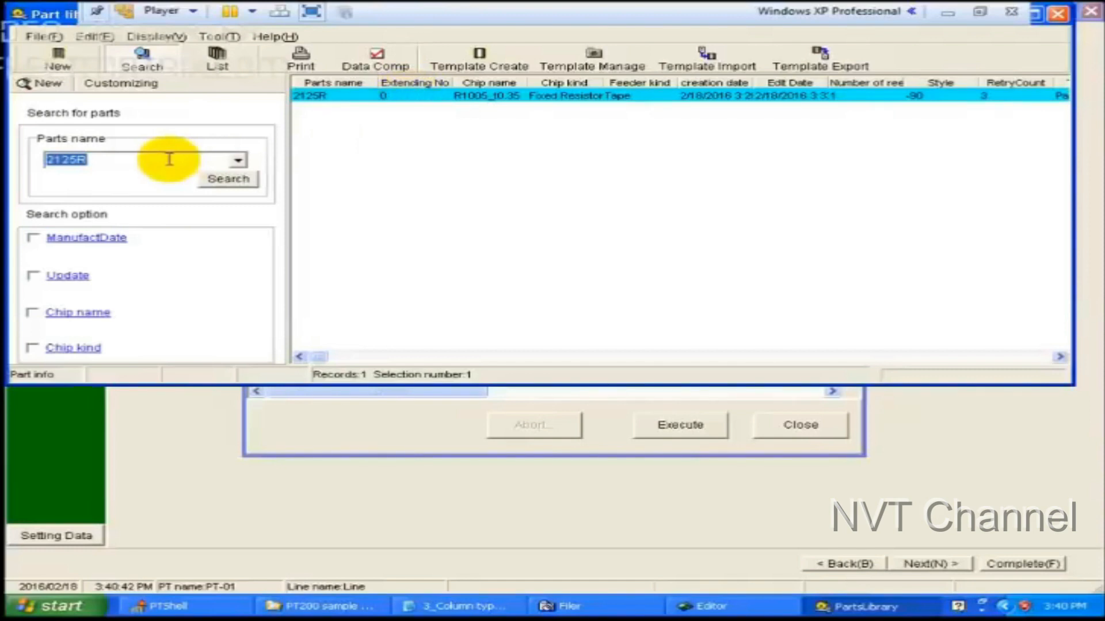
type("1608R")
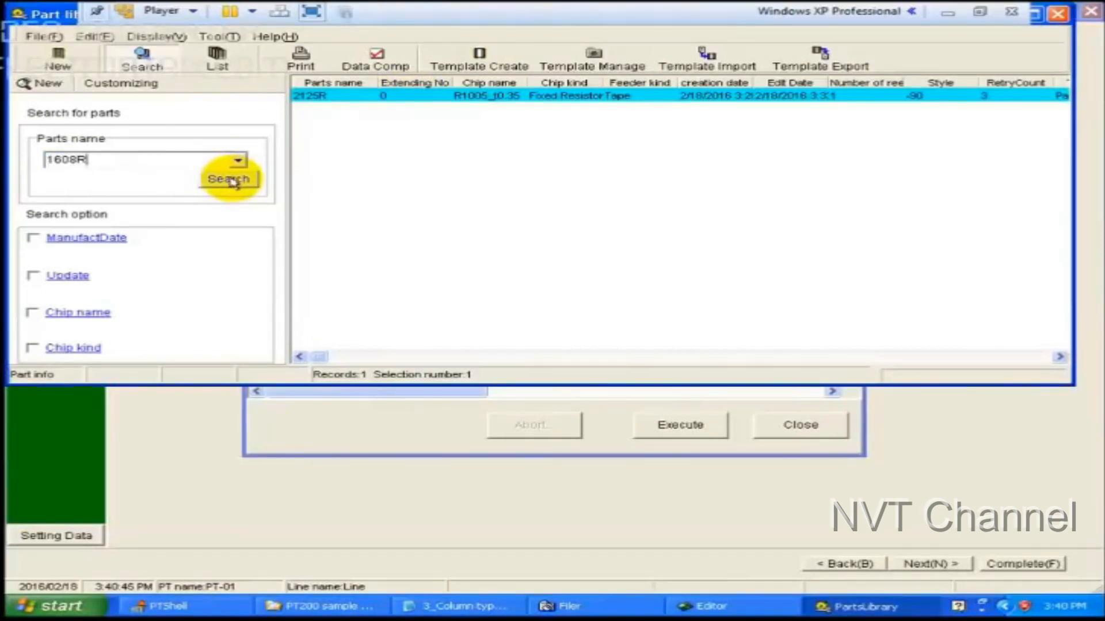
right_click(396, 95)
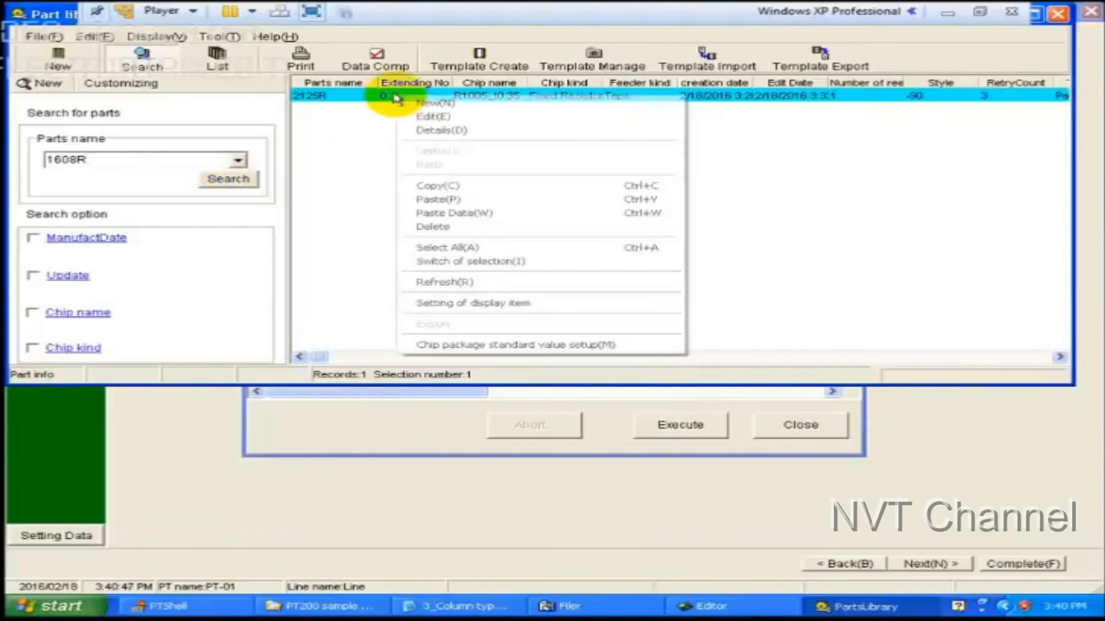
left_click(433, 186)
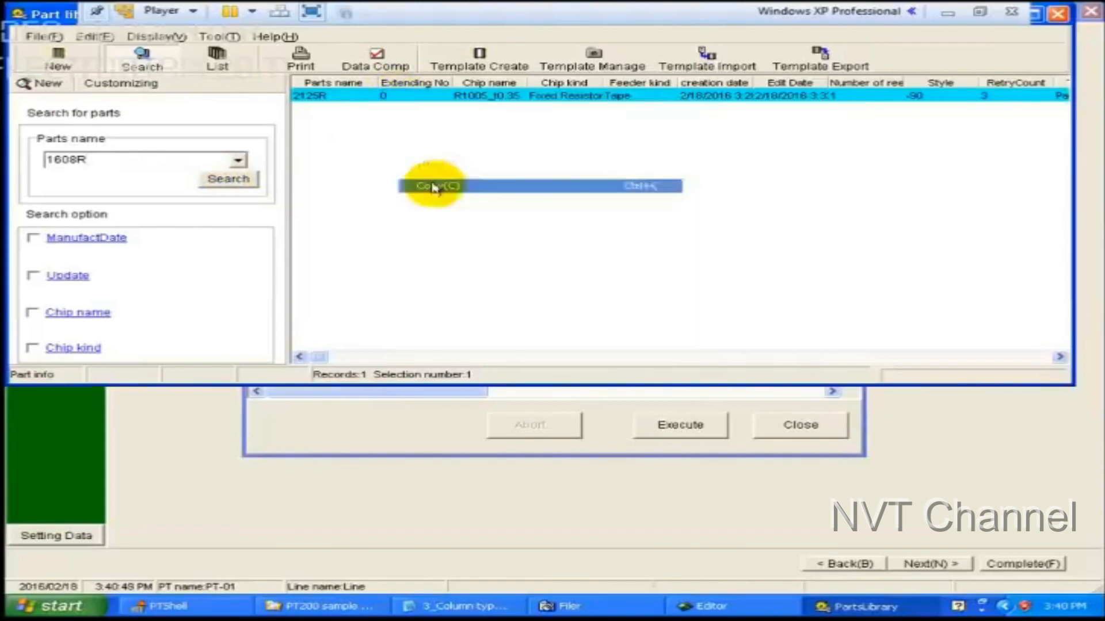
- Search the parts library for 1608R and paste the copied 2125R data into its record
left_click(229, 179)
right_click(407, 99)
left_click(397, 95)
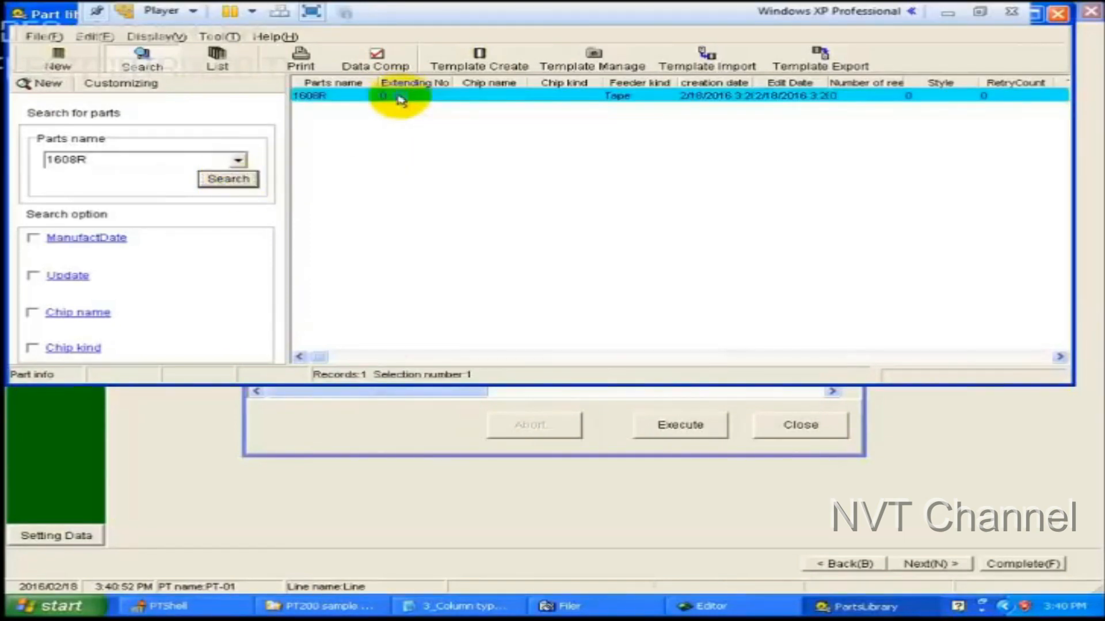
right_click(400, 96)
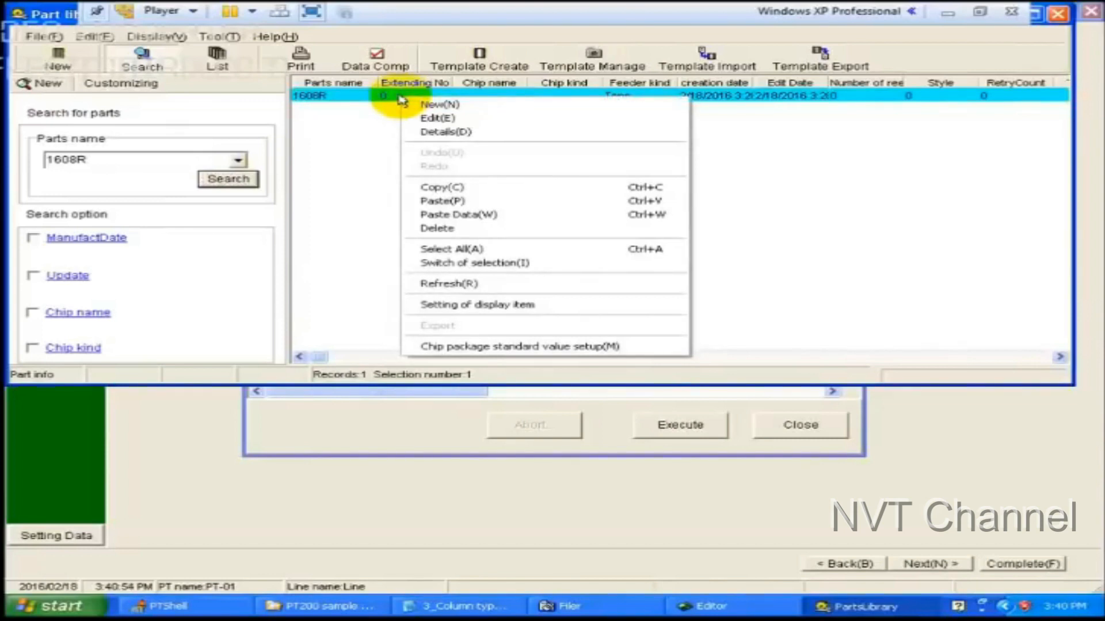
left_click(439, 216)
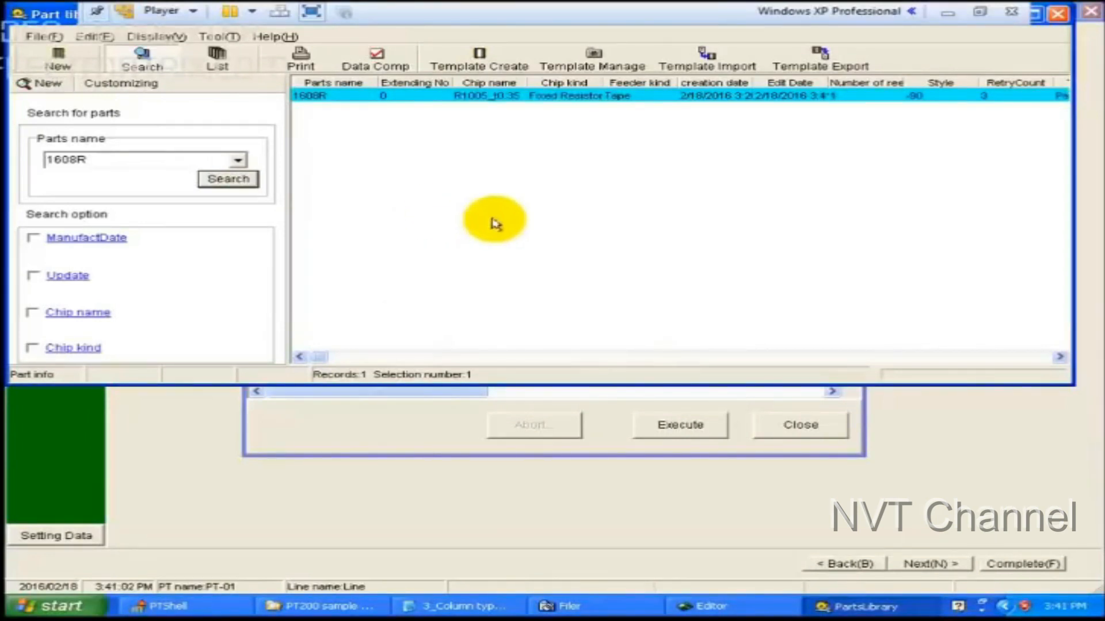
- Copy the part name 1005R from the data check errors and search the parts library for it
left_click(441, 408)
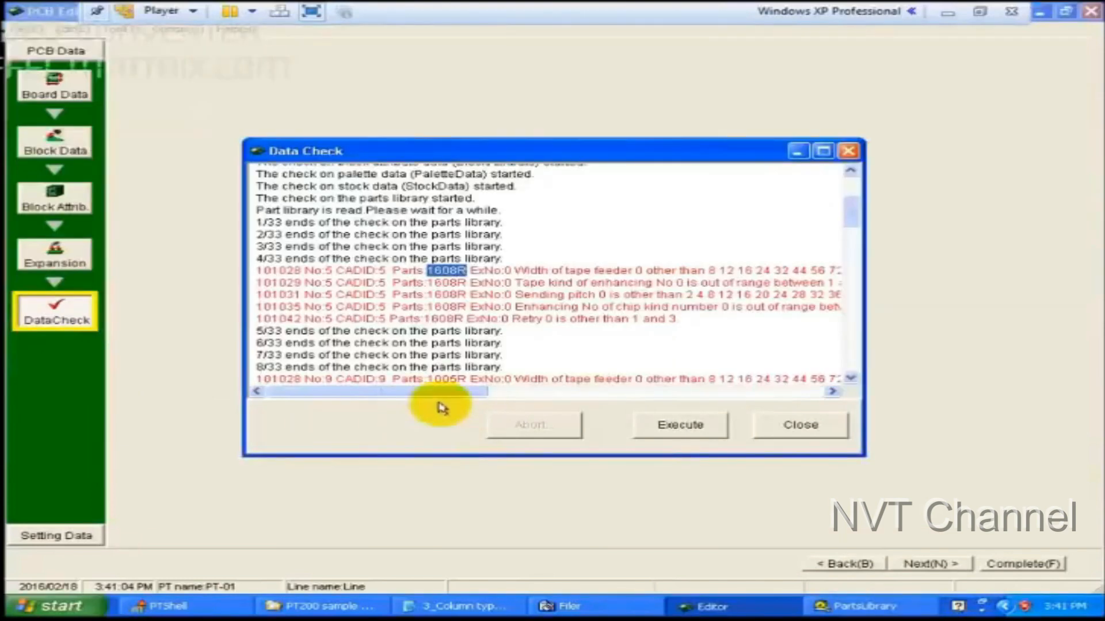
left_click_drag(847, 211, 846, 223)
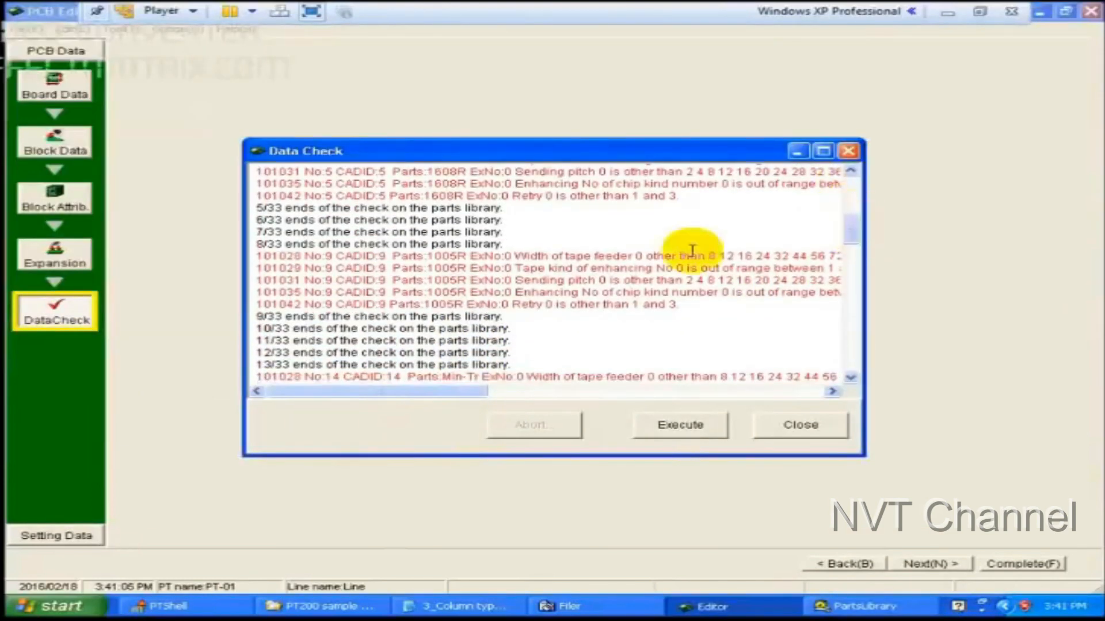
double_click(445, 256)
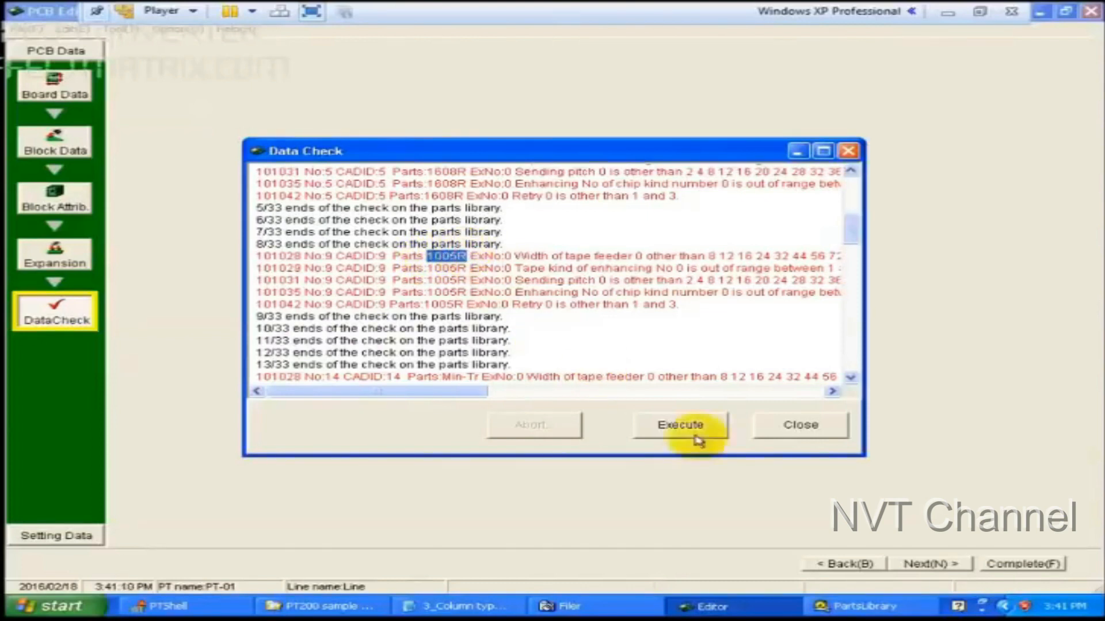
left_click(851, 606)
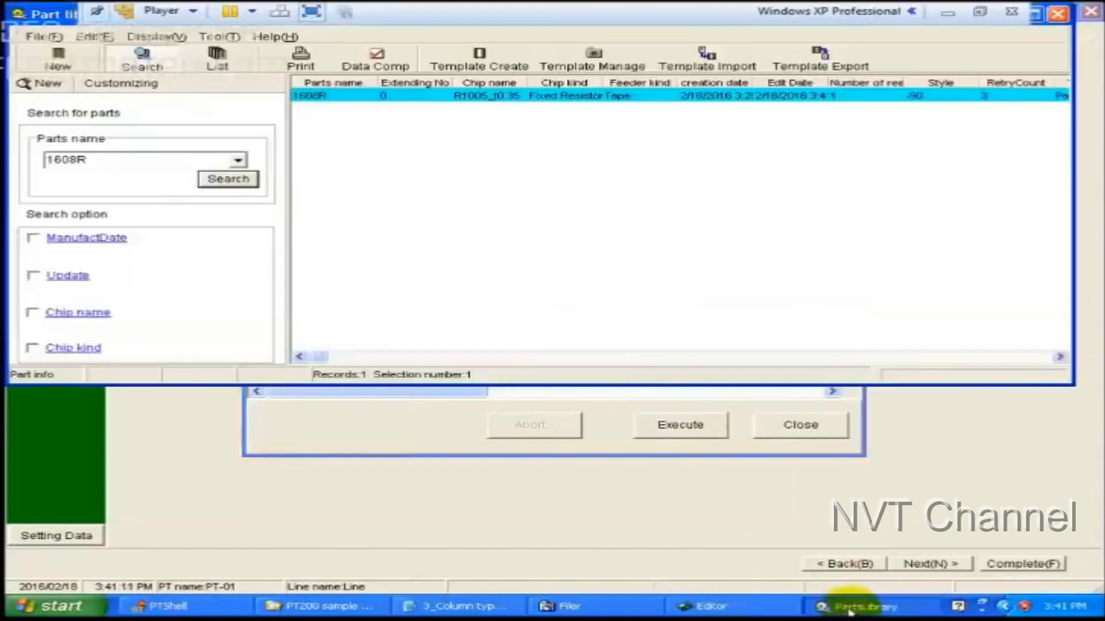
double_click(77, 158)
key("ctrl+v")
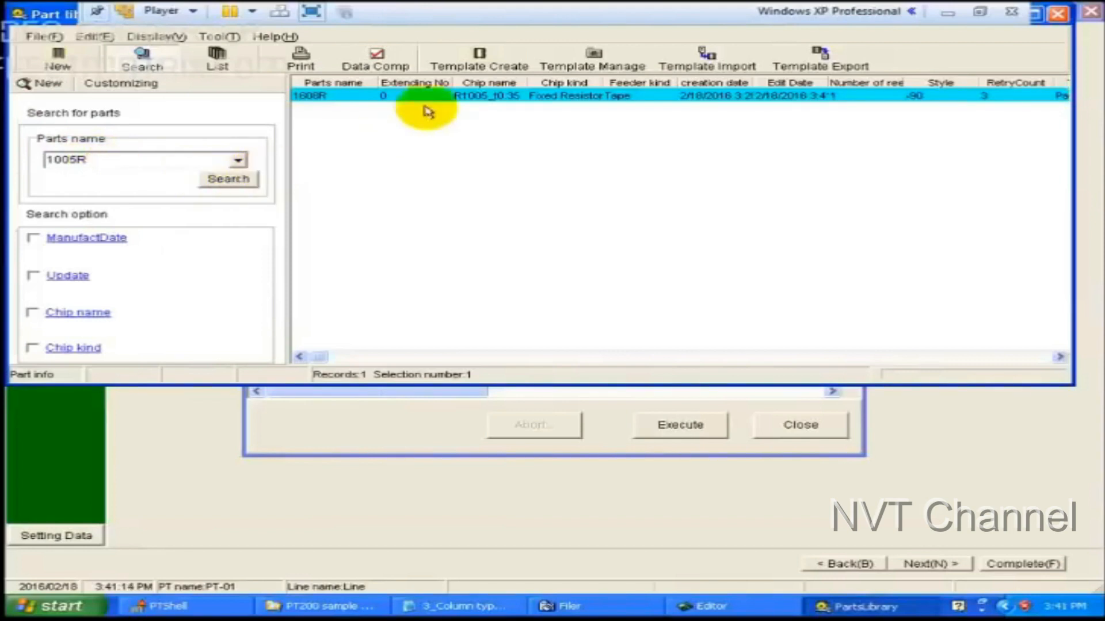
left_click(227, 178)
- Paste the copied 2125R data into the 1005R record
left_click(407, 96)
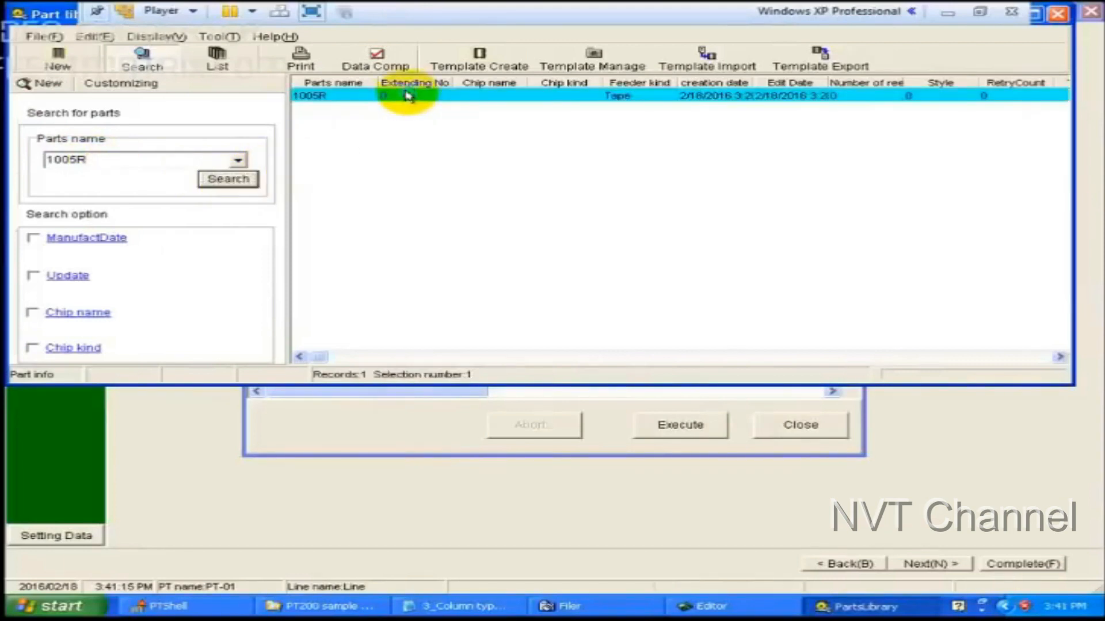
right_click(407, 96)
left_click(435, 210)
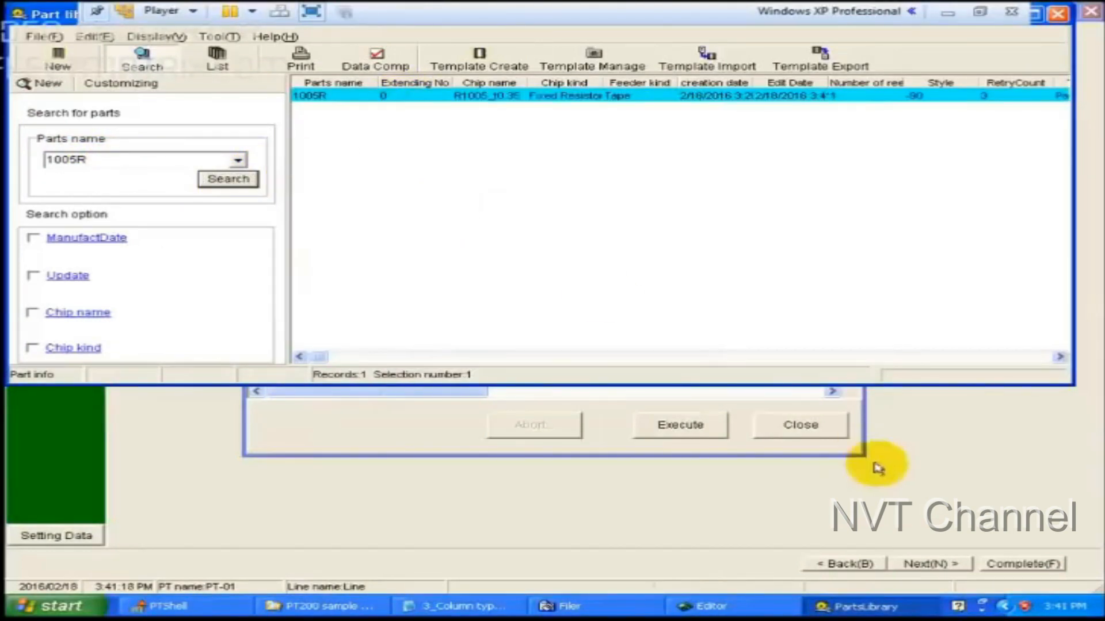
- Copy the part name Min-Tr from the data check errors and search the parts library for it, shortening the term to Min
left_click(744, 448)
left_click_drag(849, 235, 847, 251)
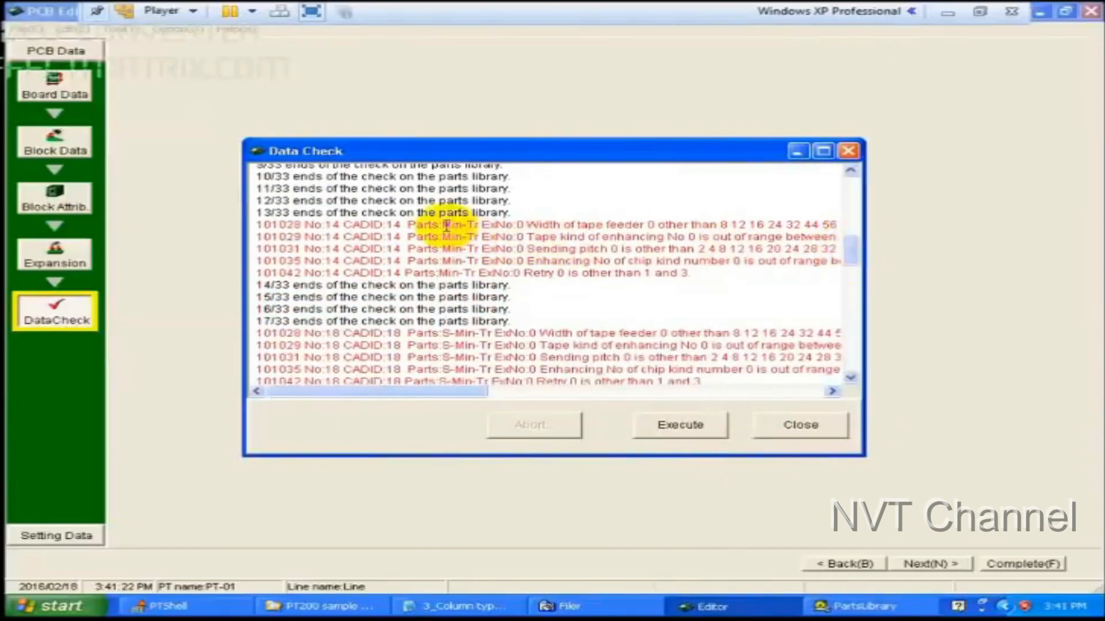
left_click_drag(443, 226, 477, 223)
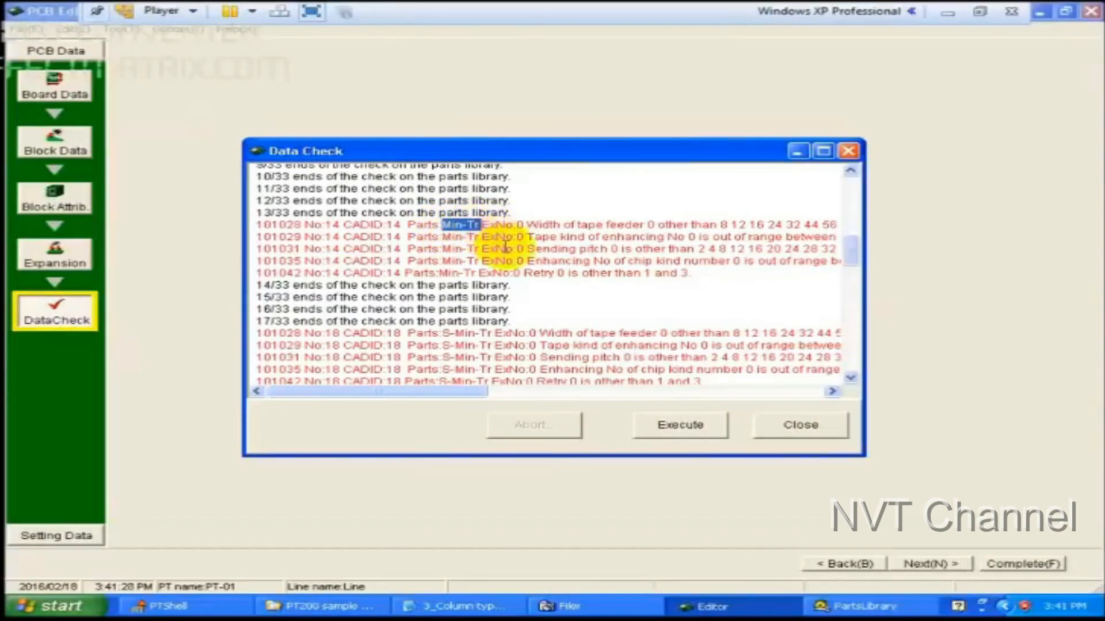
left_click(840, 606)
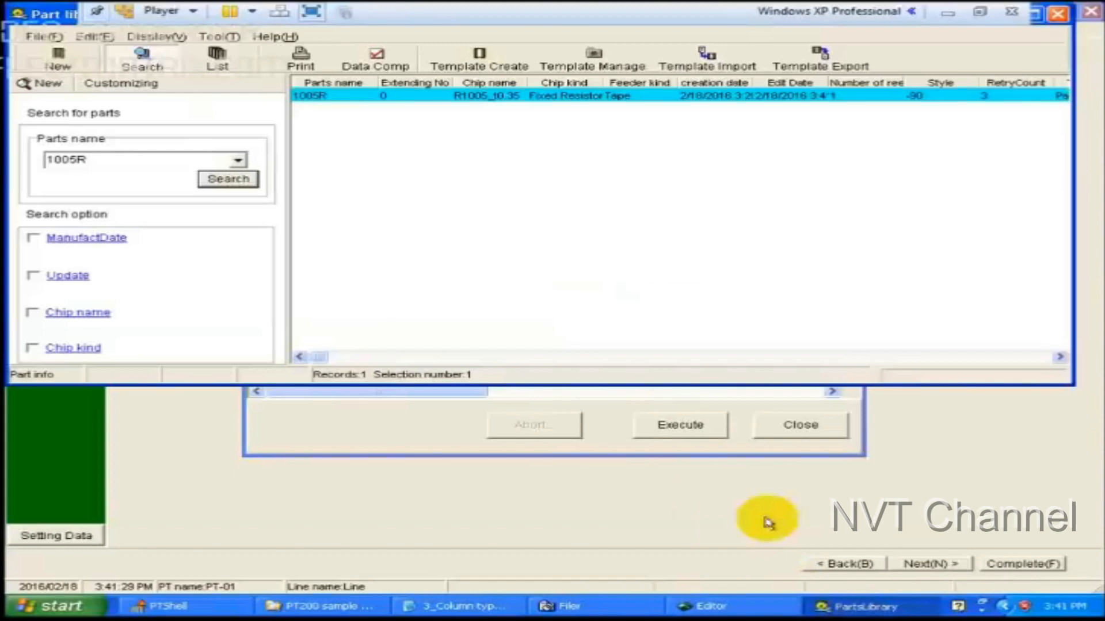
double_click(138, 160)
key("ctrl+v")
left_click(224, 178)
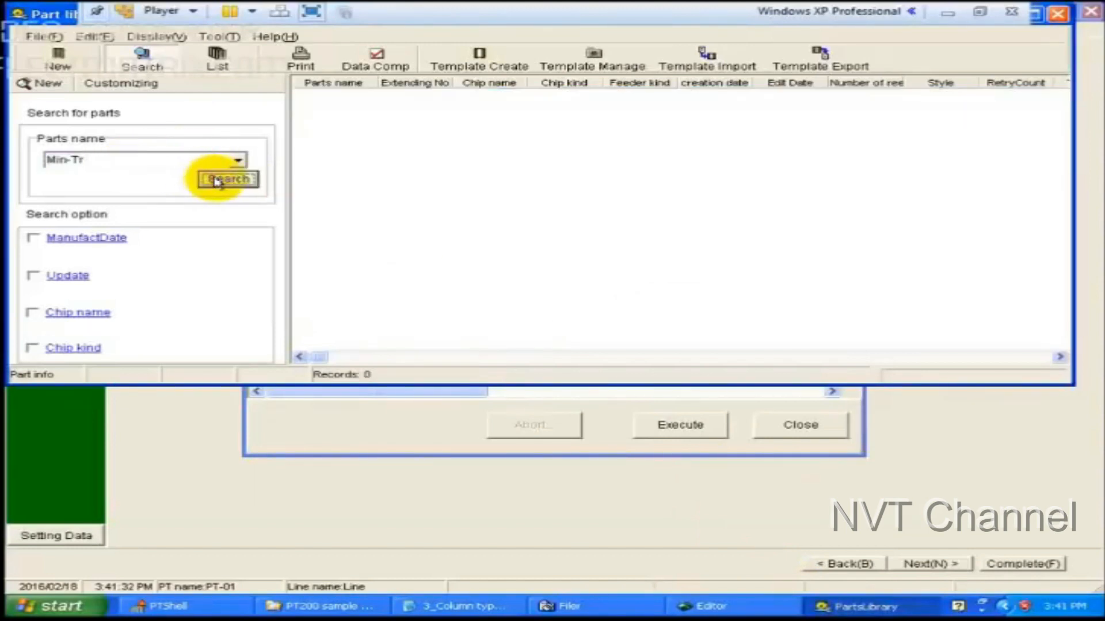
double_click(102, 159)
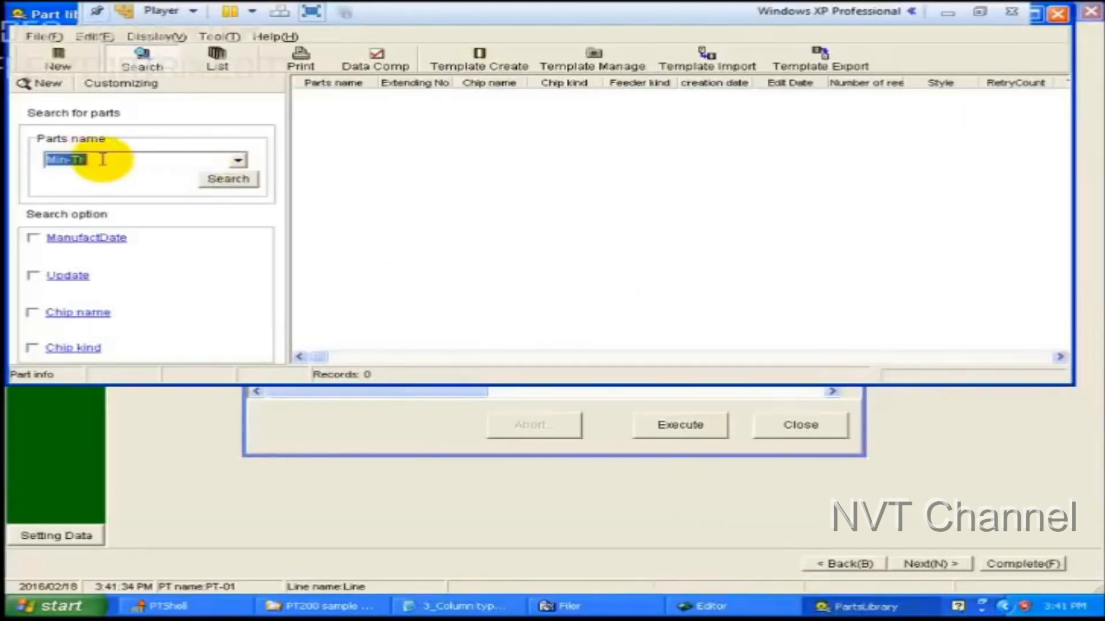
left_click(103, 159)
key("Return")
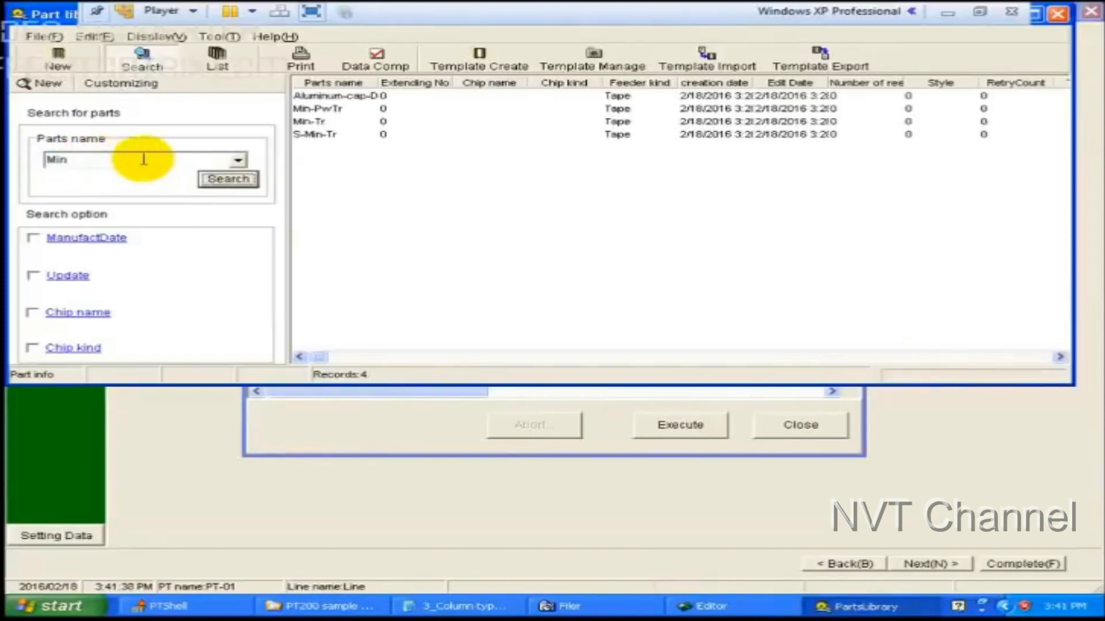
- Paste the copied 2125R data into the Min-Tr record and into the S-Min-Tr record
left_click(408, 124)
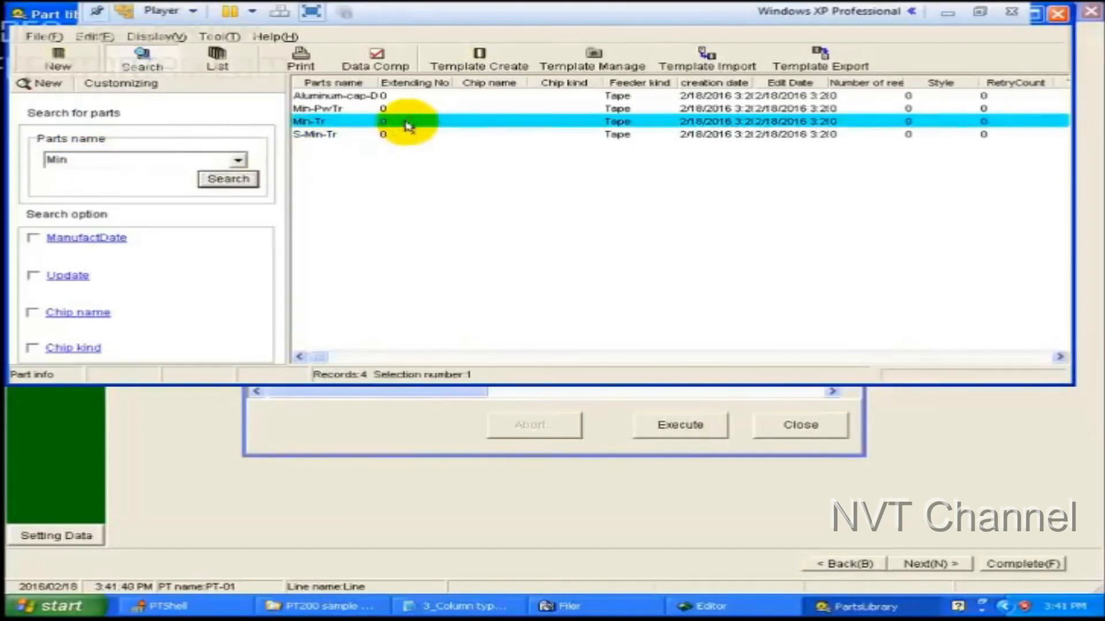
right_click(408, 124)
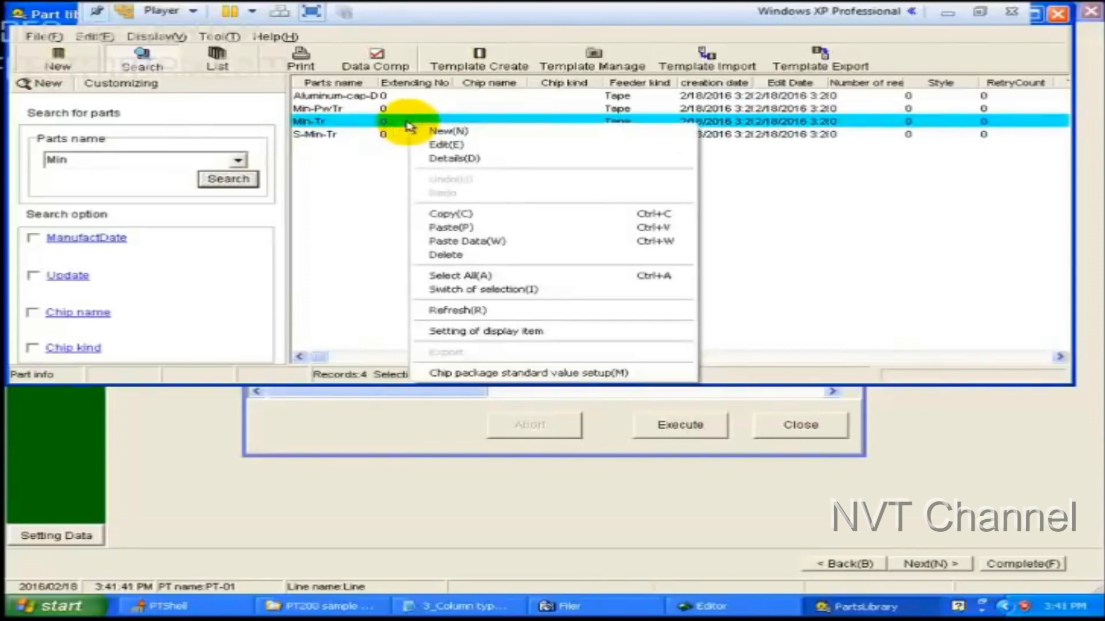
left_click(485, 240)
left_click(501, 135)
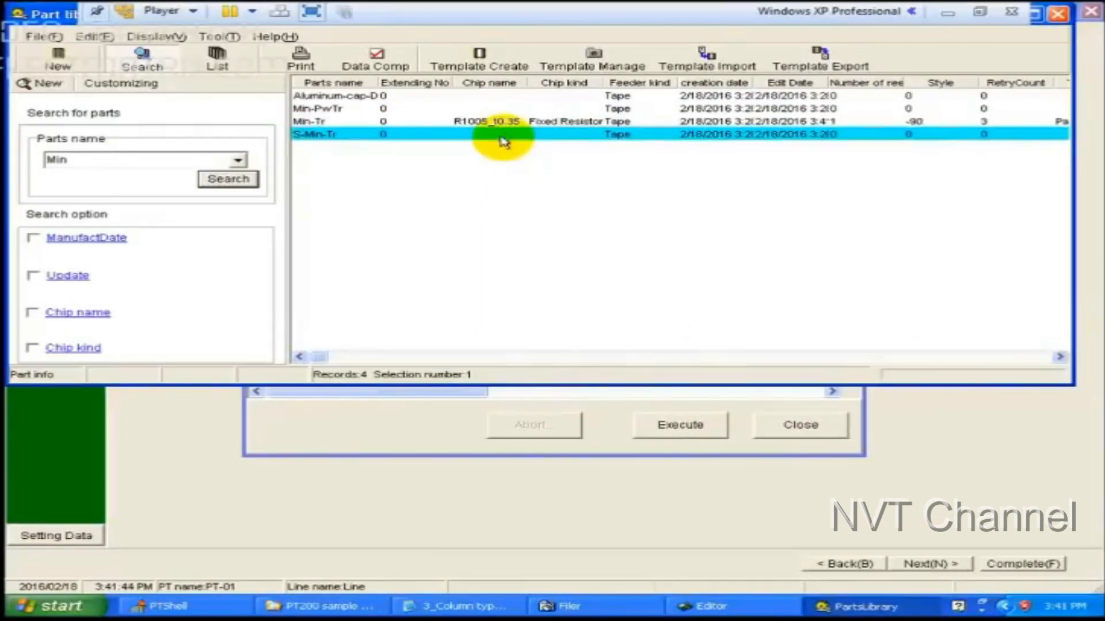
right_click(502, 138)
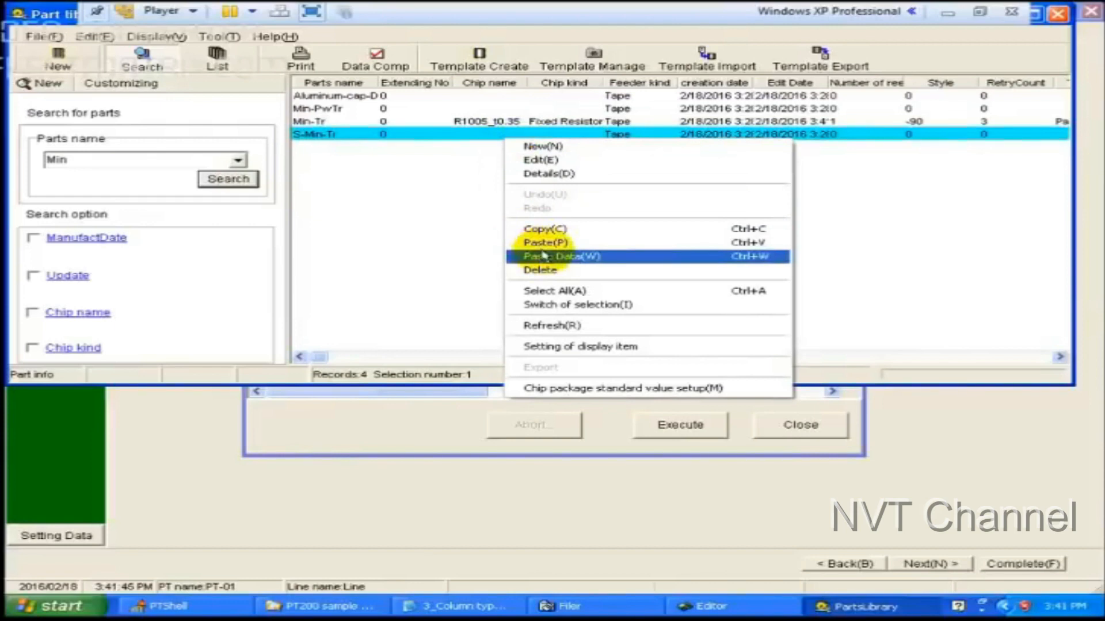
left_click(543, 256)
- Add Min-PwTr and Aluminum-cap-D to the selected S-Min-Tr record and paste the copied data into all three, including parts without edited CAD data
left_click(349, 107, "ctrl")
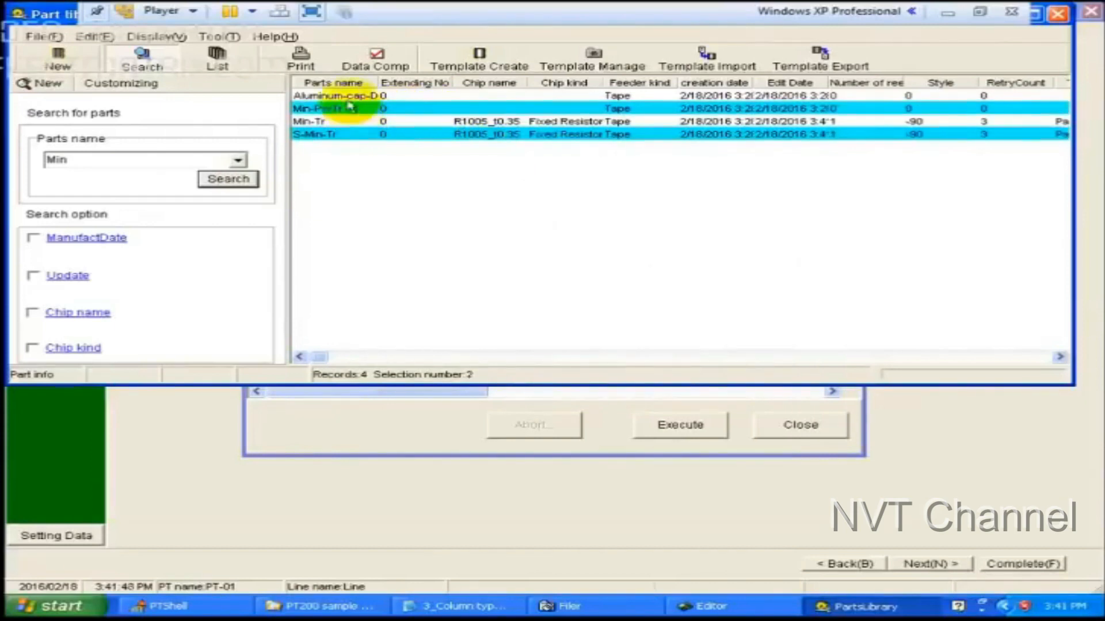
left_click(345, 96, "ctrl")
right_click(347, 95)
left_click(436, 220)
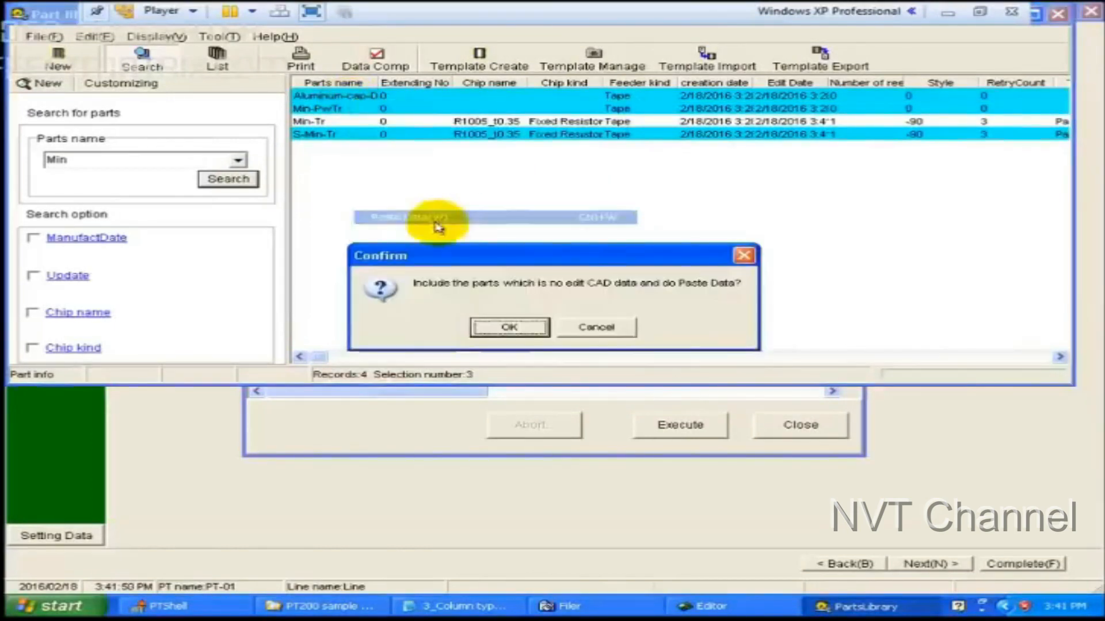
left_click(507, 326)
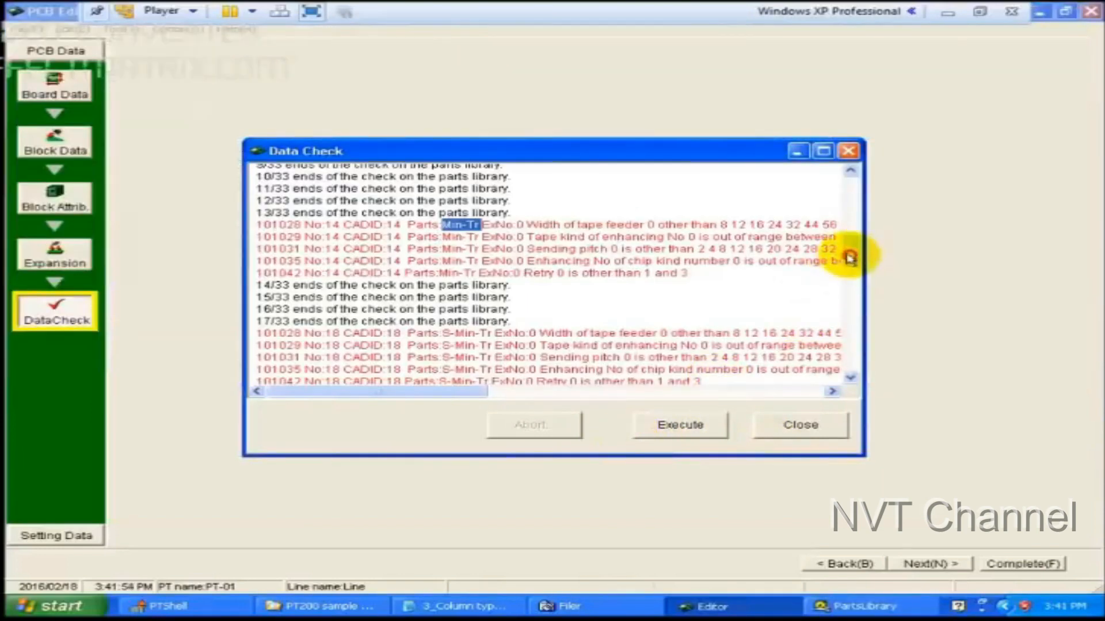
- Run the data check again and copy the part name Tantalum-cap-D from its errors
left_click_drag(846, 253, 832, 304)
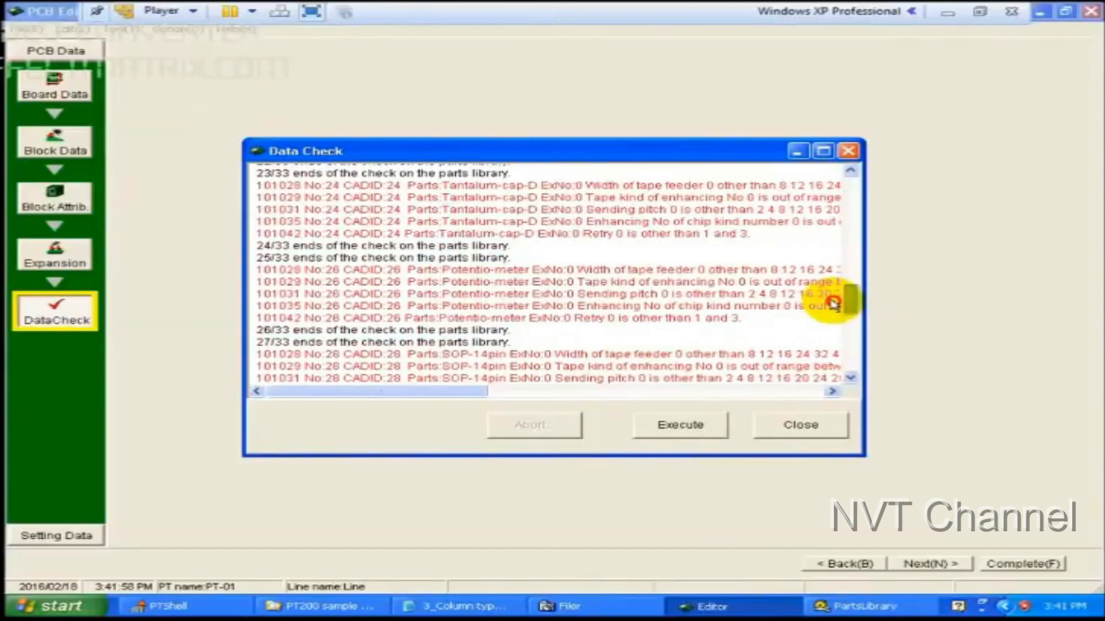
left_click(709, 422)
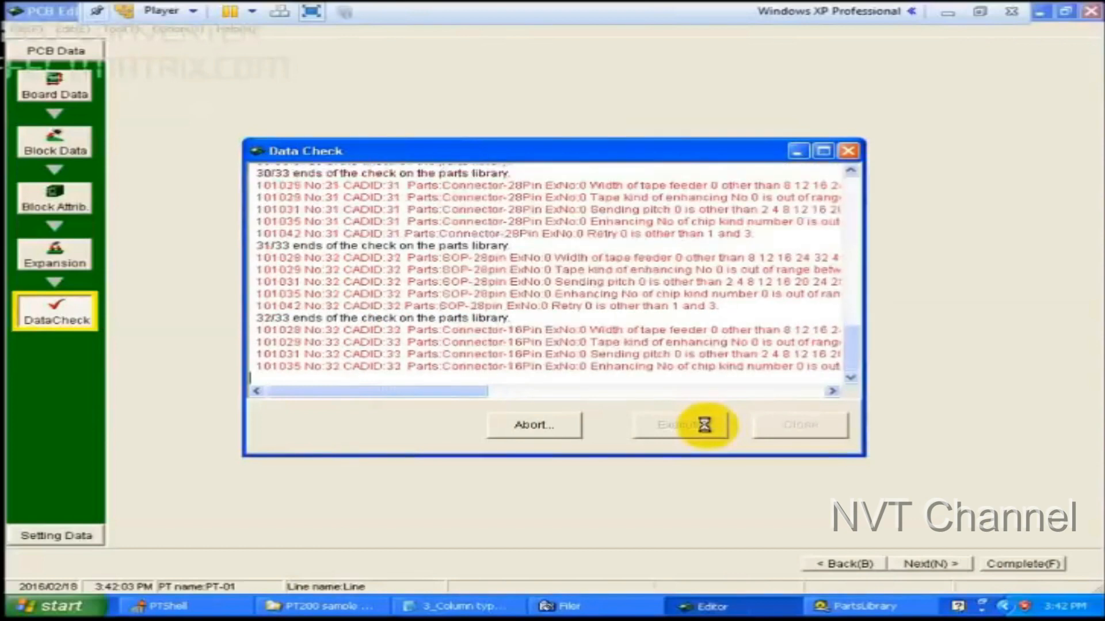
left_click_drag(848, 353, 858, 271)
left_click_drag(443, 257, 543, 256)
key("ctrl+c")
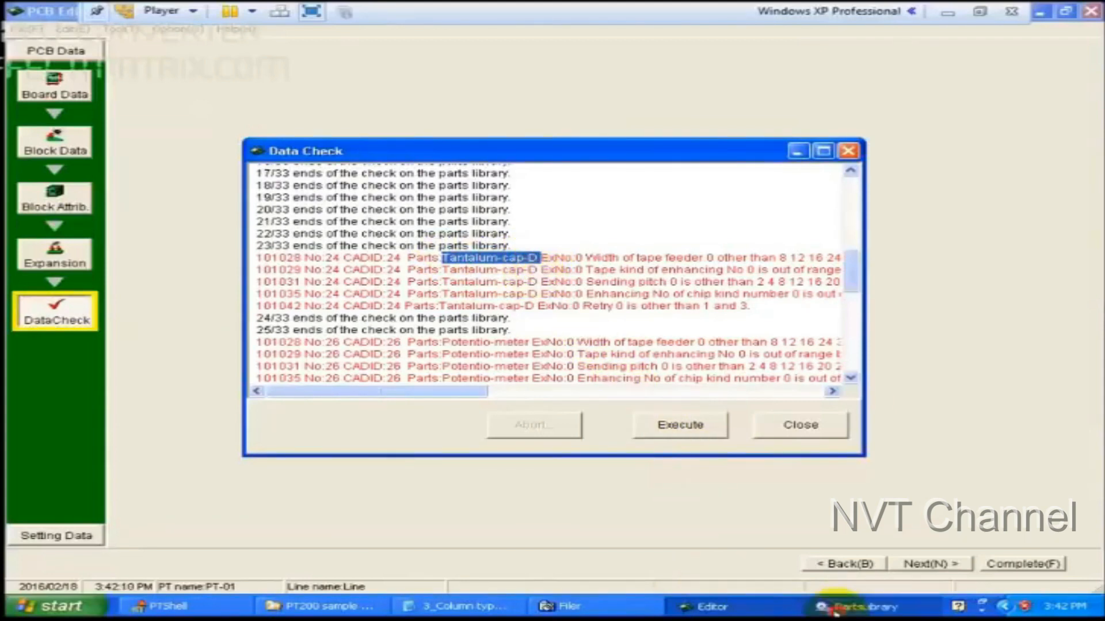
- Search the parts library for Tantalum-cap-D, shortening the search term to Tantalum
left_click(858, 606)
double_click(144, 161)
key("ctrl+v")
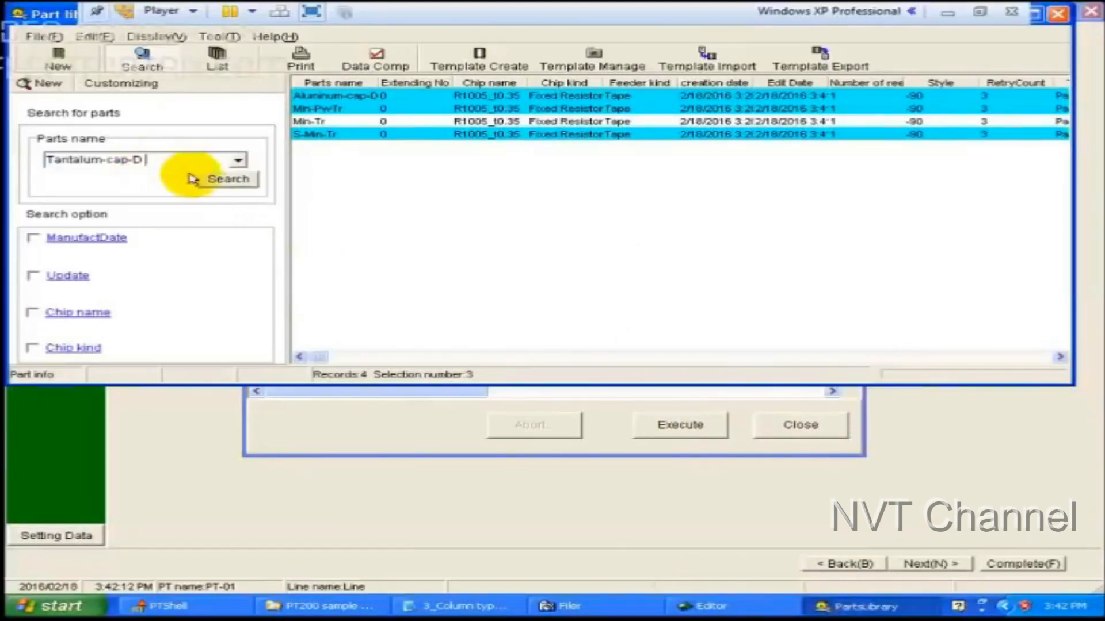
left_click(207, 178)
double_click(160, 161)
left_click_drag(161, 162, 102, 167)
key("Delete")
key("Return")
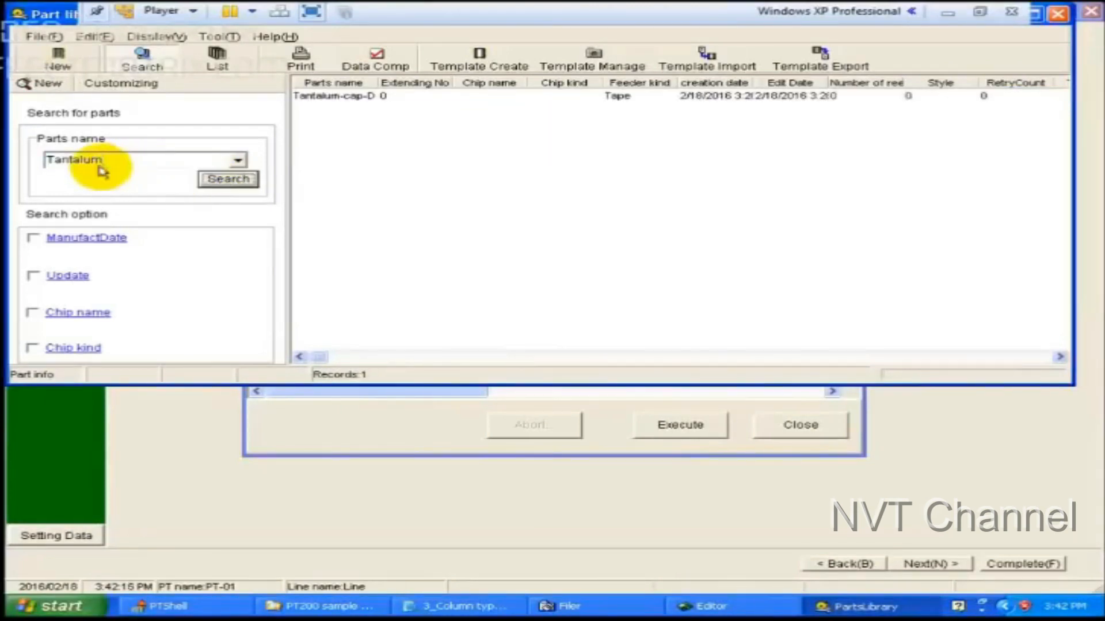
- Paste the copied 2125R data into the Tantalum-cap-D record
left_click(370, 95)
right_click(370, 95)
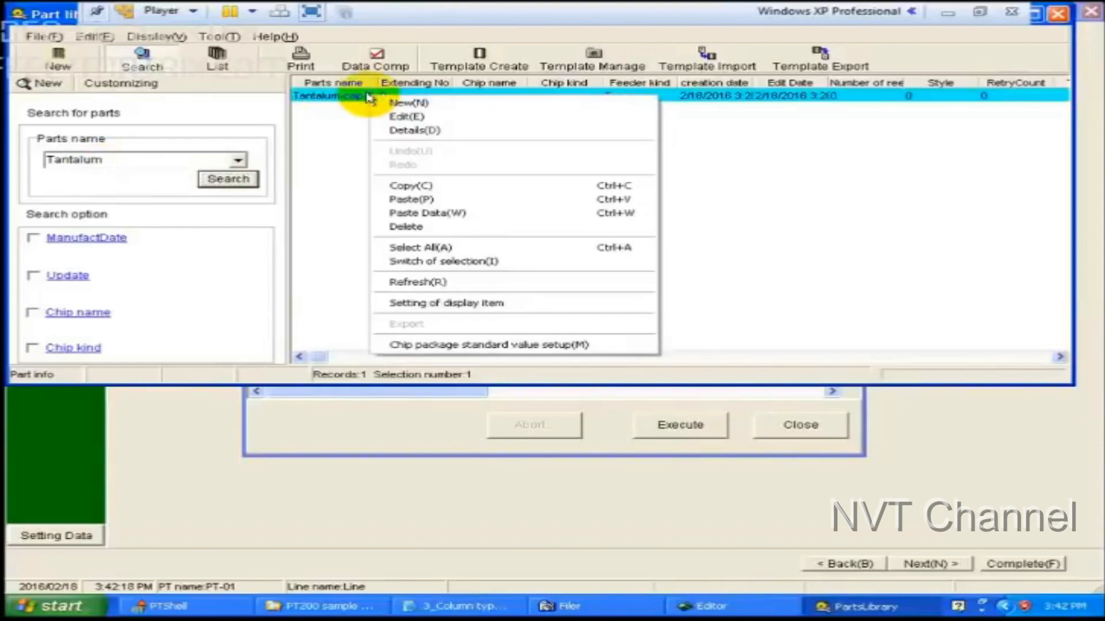
left_click(397, 214)
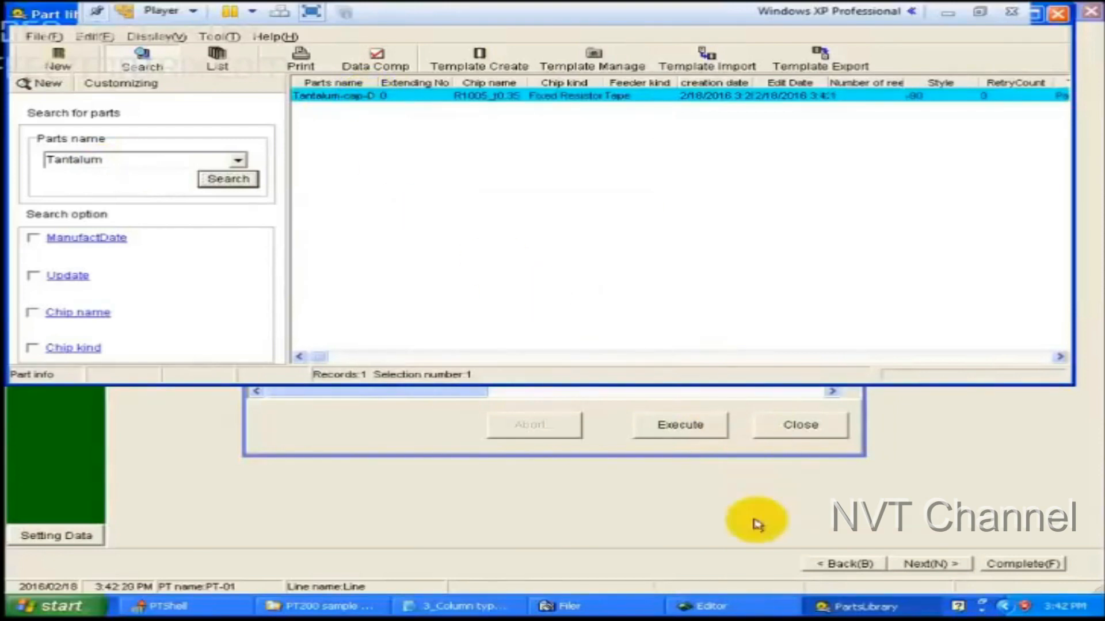
- Copy Potentio from the Potentio-meter errors in the data check and search the parts library for it
left_click(689, 441)
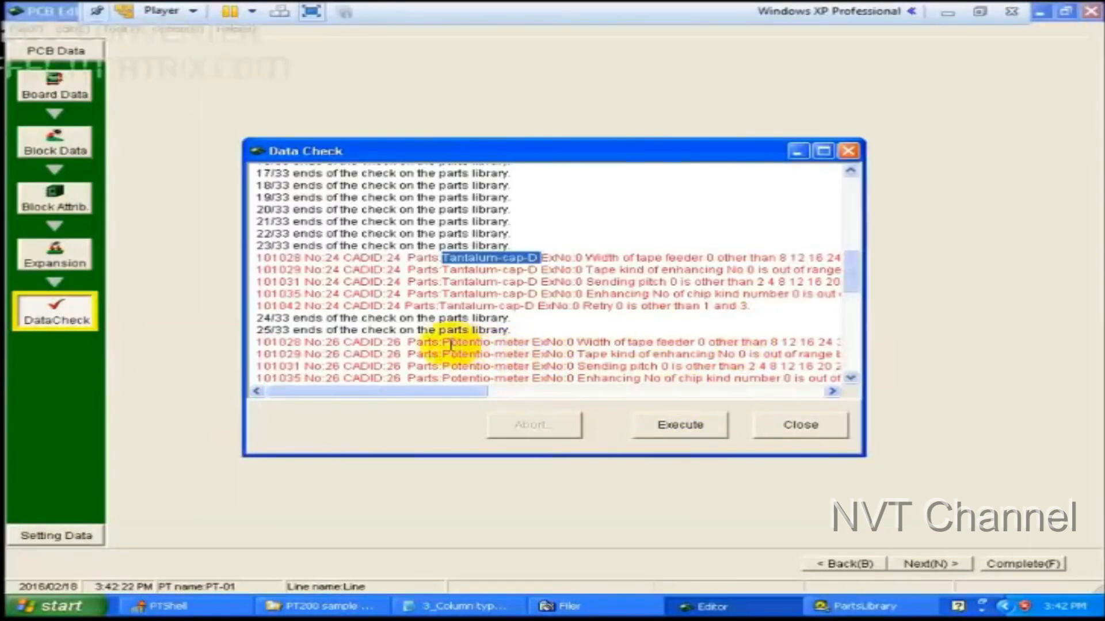
left_click_drag(442, 343, 493, 338)
key("ctrl+c")
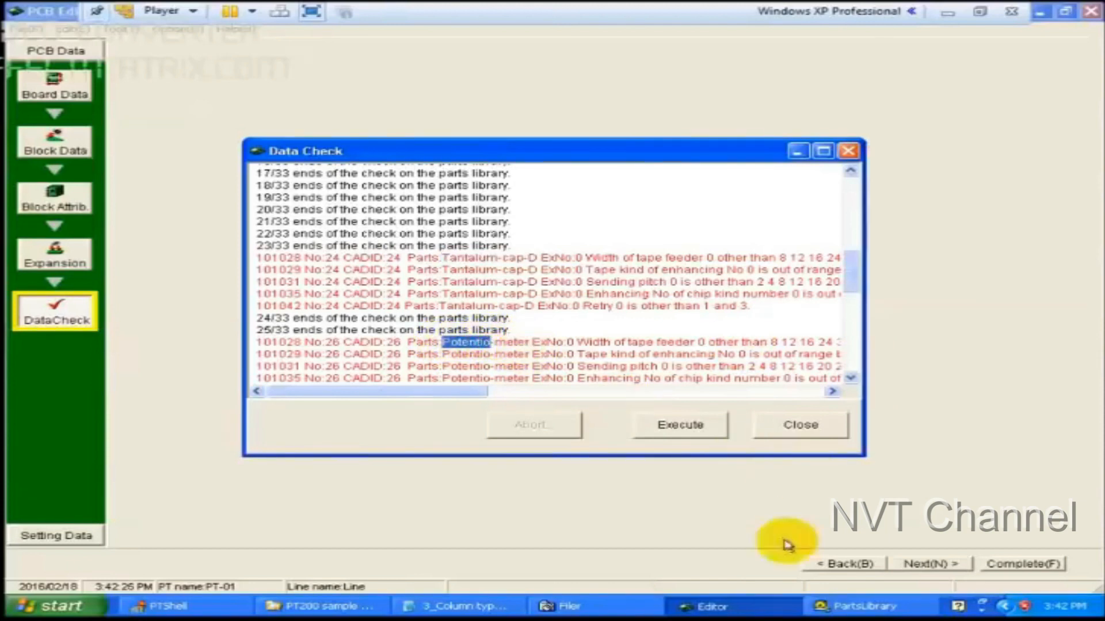
left_click(861, 606)
left_click_drag(158, 162, 19, 163)
key("ctrl+v")
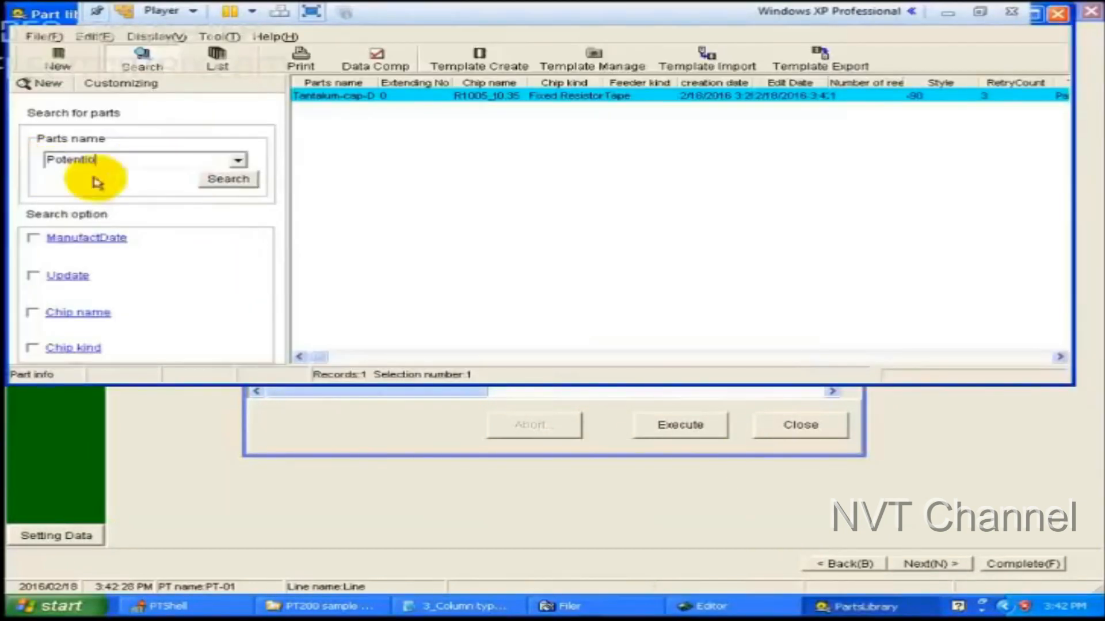
left_click(214, 181)
- Paste the copied 2125R data into the Potentio-meter record
left_click(371, 98)
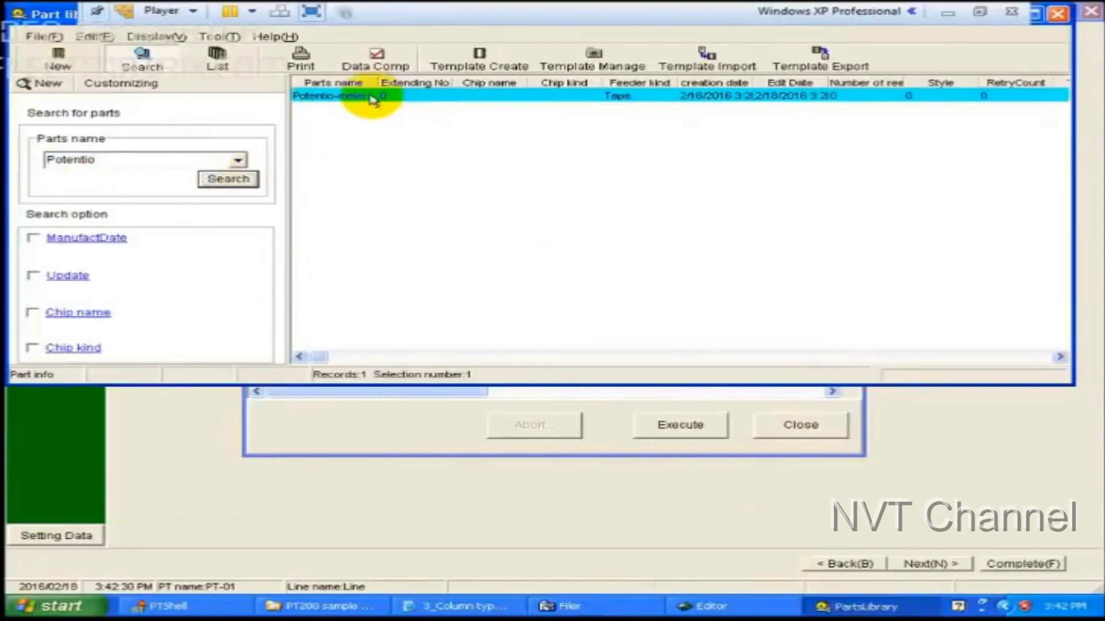
right_click(371, 98)
left_click(396, 213)
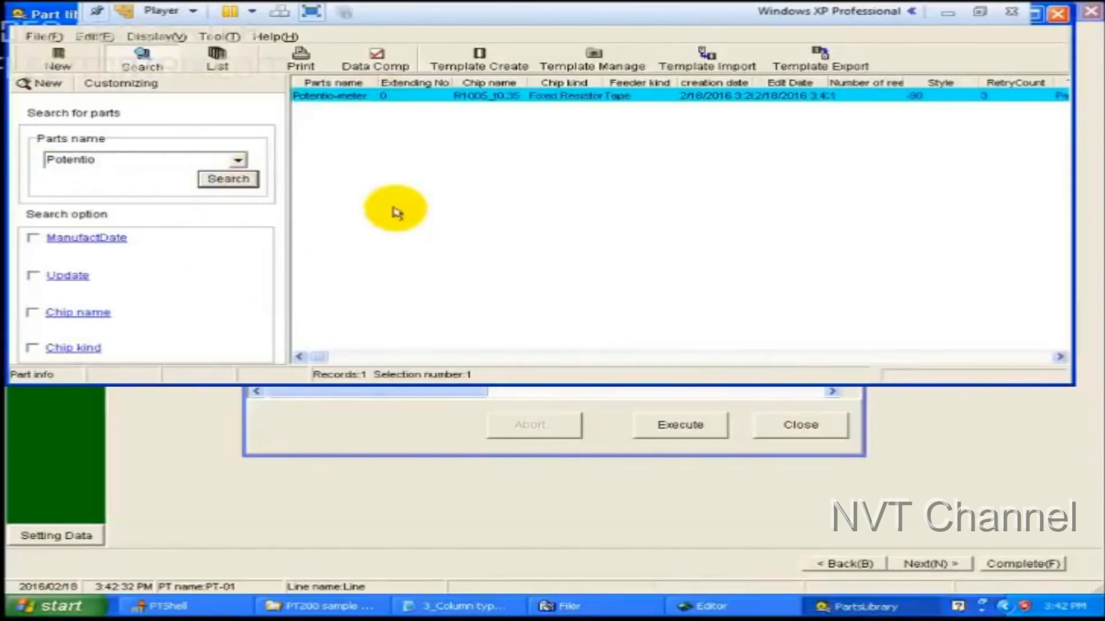
- Copy SOP from the SOP-14pin errors in the data check and search the parts library for it
left_click(711, 607)
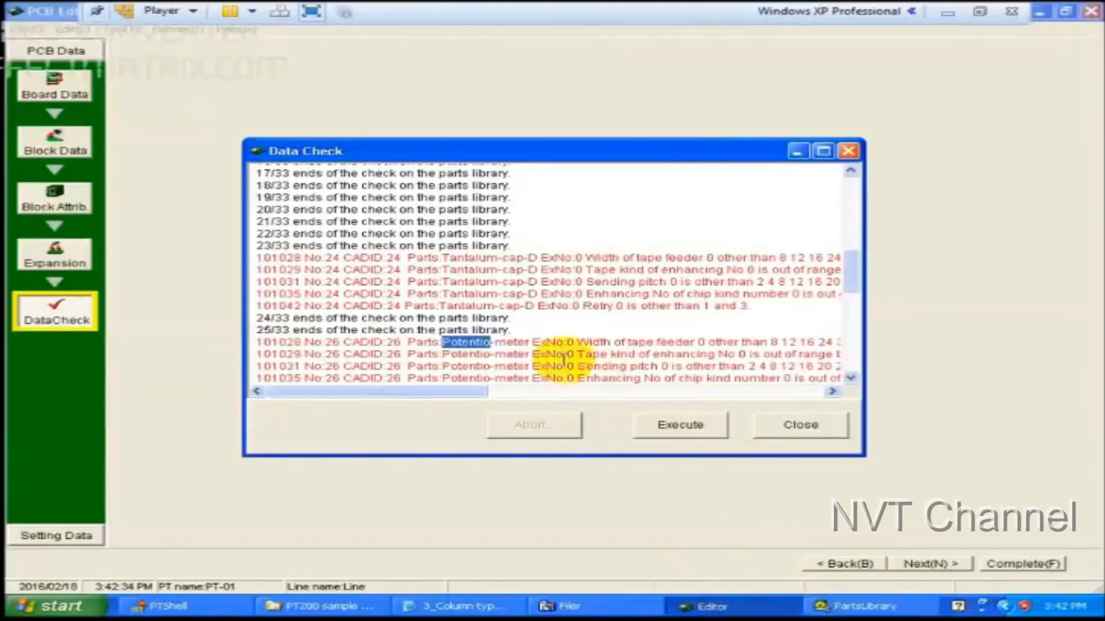
left_click(592, 333)
scroll(604, 320, "down", 4)
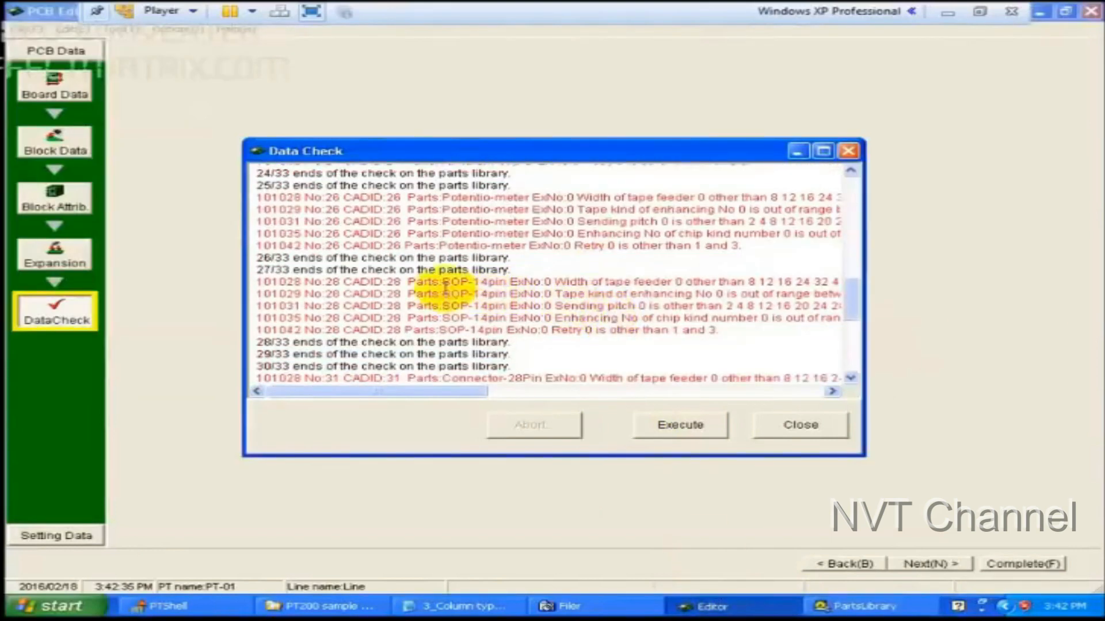
double_click(454, 281)
key("ctrl+c")
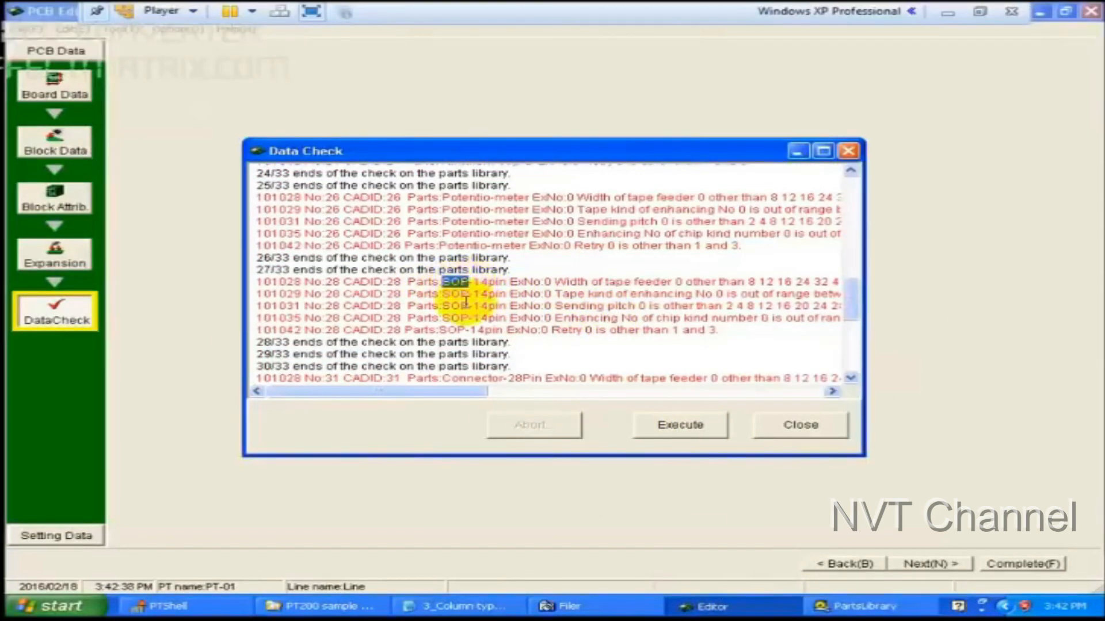
left_click(857, 606)
left_click_drag(160, 162, 7, 158)
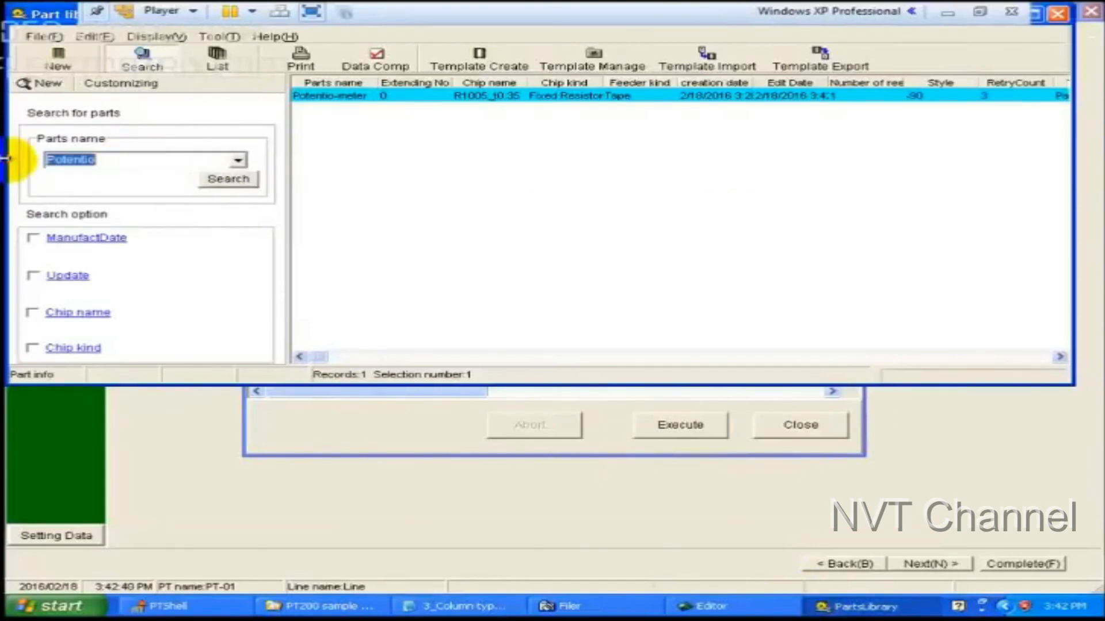
key("ctrl+v")
left_click(229, 179)
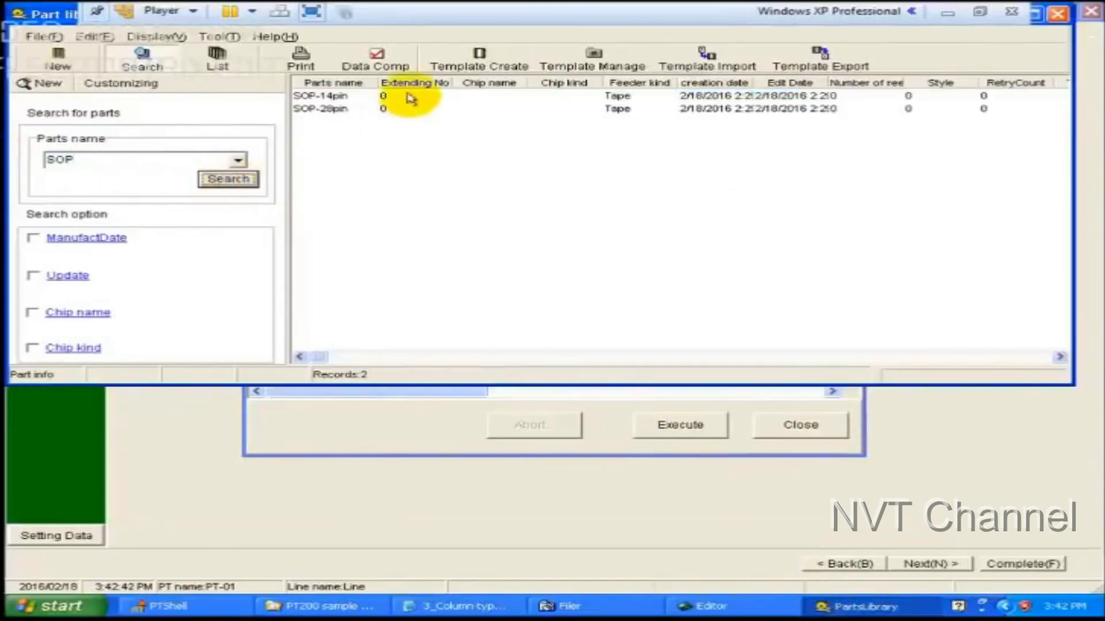
- Paste the copied 2125R data into both the SOP-14pin and SOP-28pin records
left_click(407, 95)
left_click(408, 109, "shift")
right_click(416, 109)
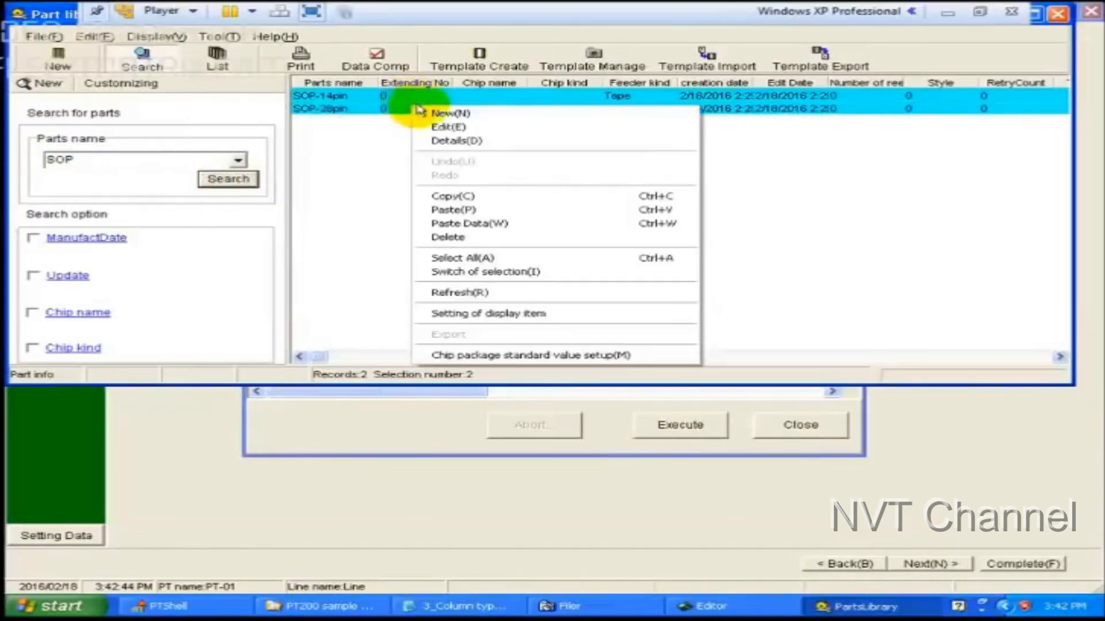
left_click(491, 223)
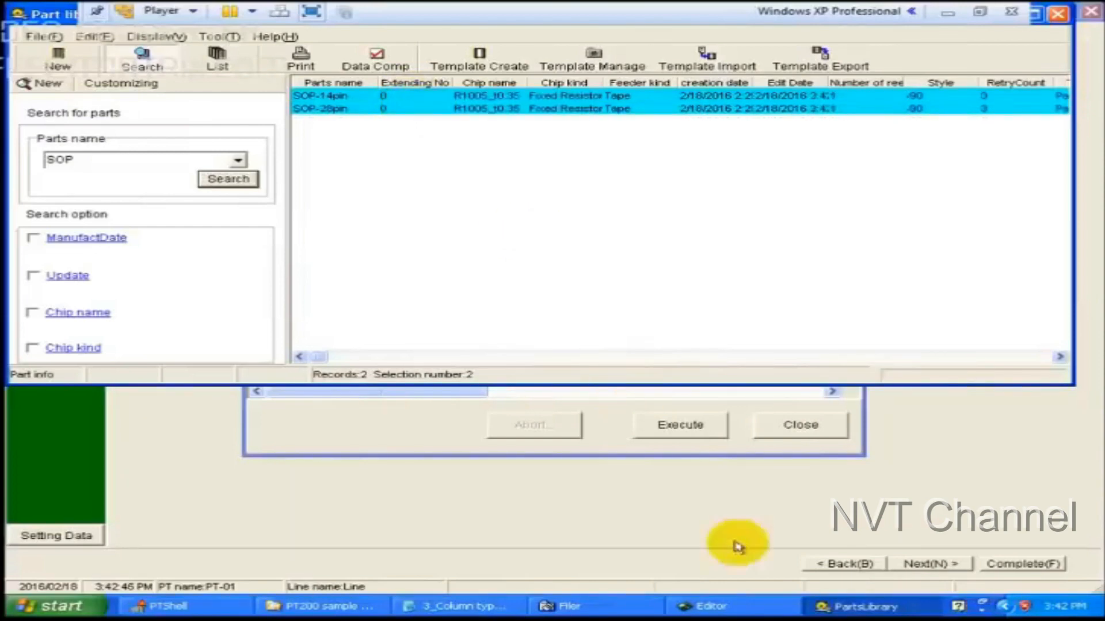
- Copy Connector from the Connector-28Pin errors in the data check and search the parts library for it
left_click(594, 447)
left_click_drag(837, 291, 844, 328)
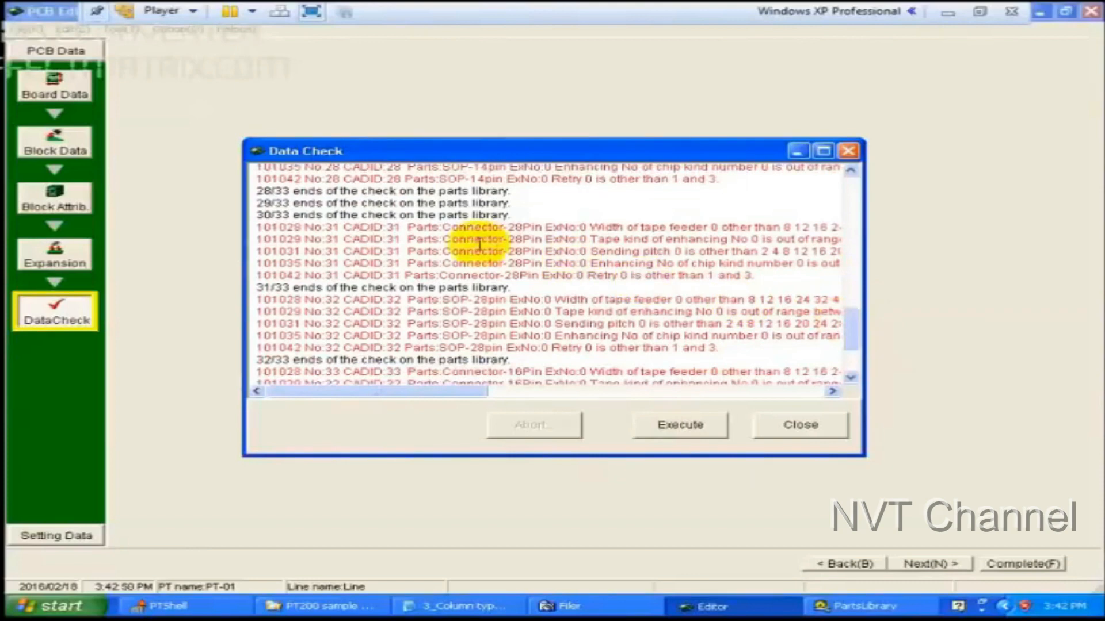
scroll(588, 291, "down", 2)
scroll(588, 292, "up", 1)
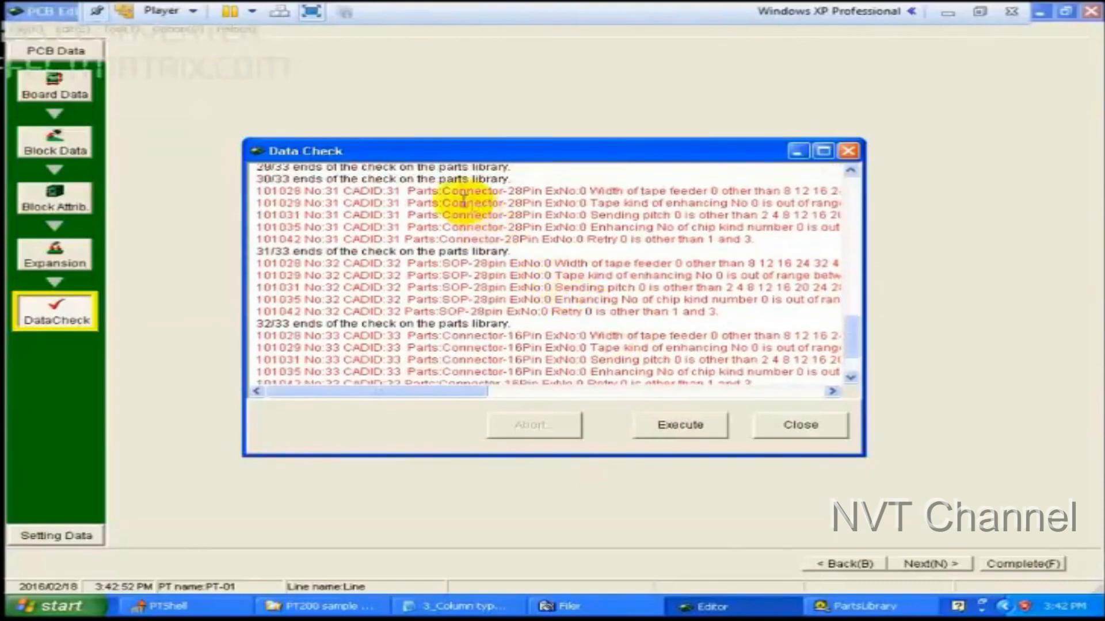
left_click_drag(442, 191, 497, 191)
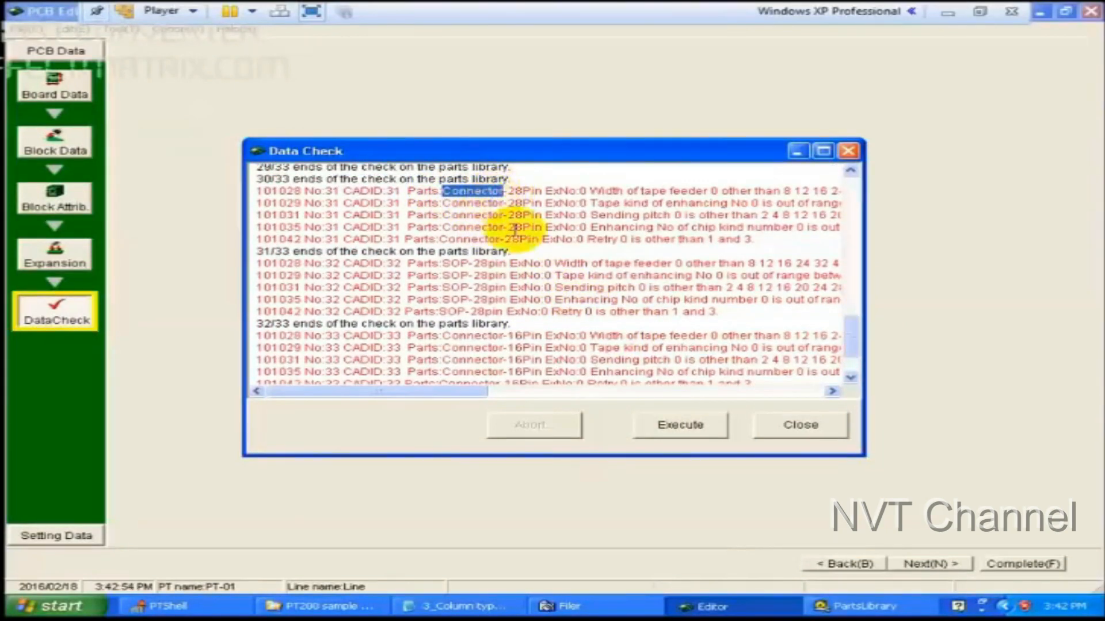
left_click(842, 608)
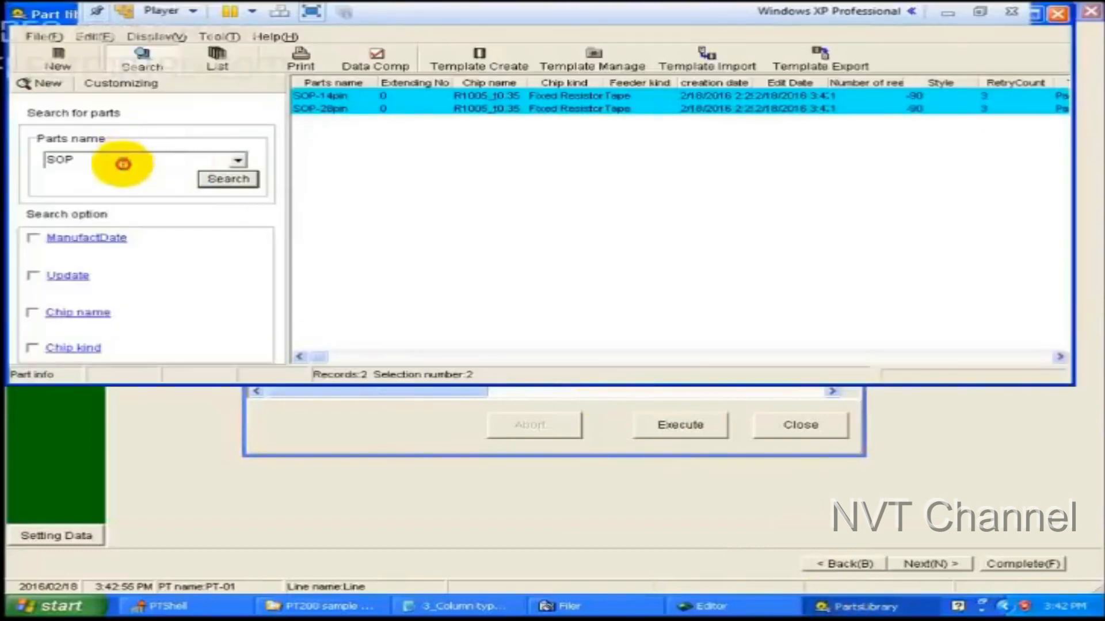
double_click(122, 163)
type("Connector")
left_click(228, 179)
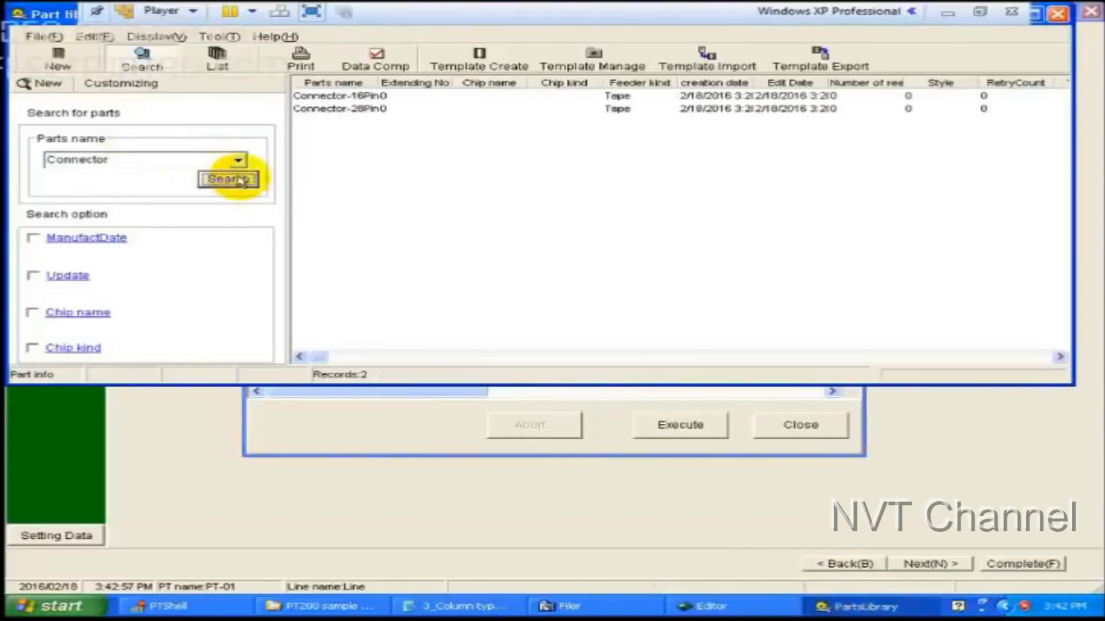
- Paste the copied 2125R data into both the Connector-16Pin and Connector-28Pin records
left_click_drag(365, 96, 363, 107)
right_click(359, 109)
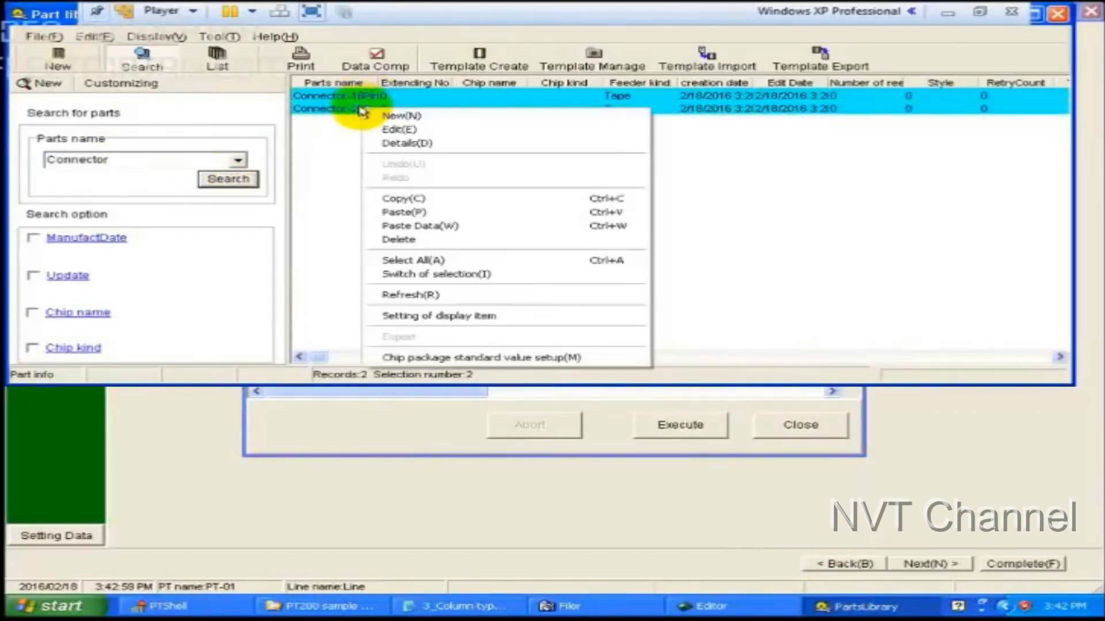
left_click(407, 225)
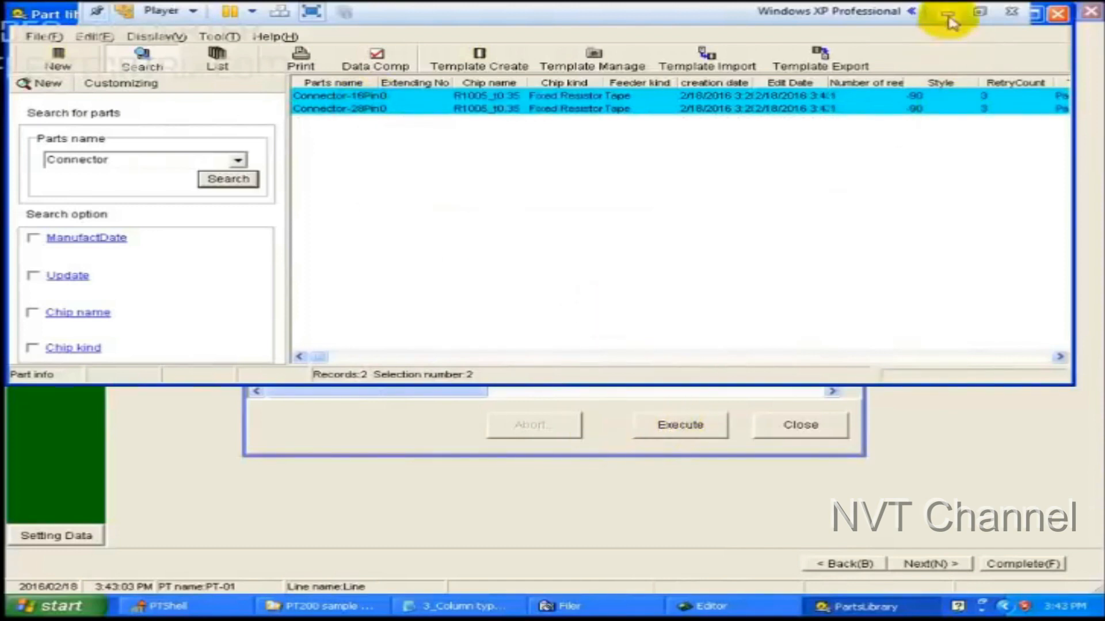
- Return to the PCB editor, rerun the data check, review its completion message and close the check
left_click(612, 439)
left_click(673, 430)
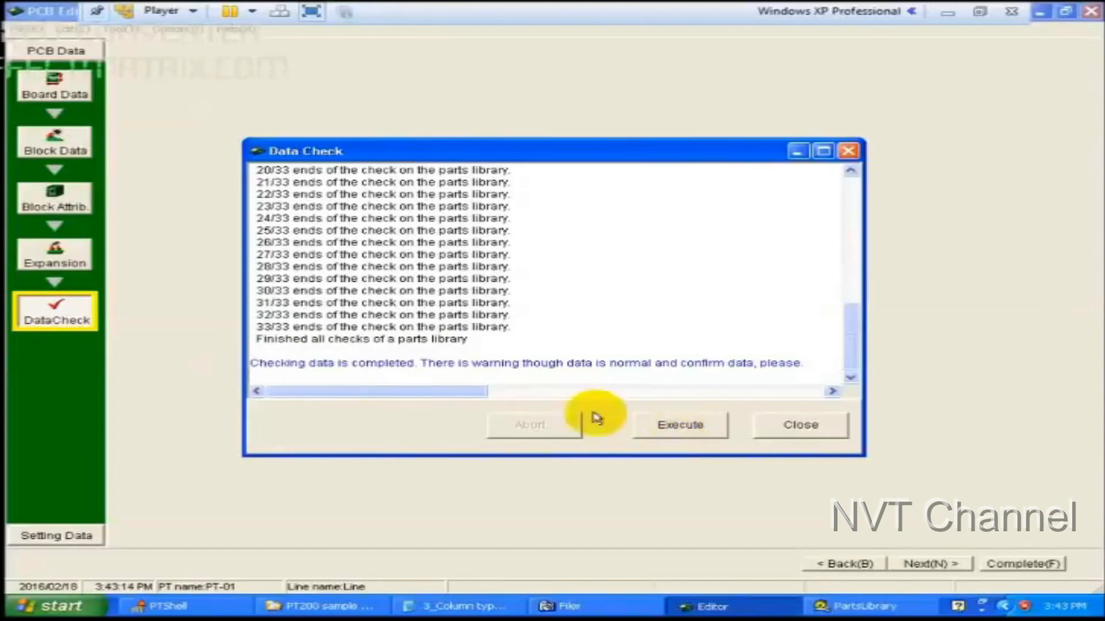
left_click_drag(353, 363, 417, 363)
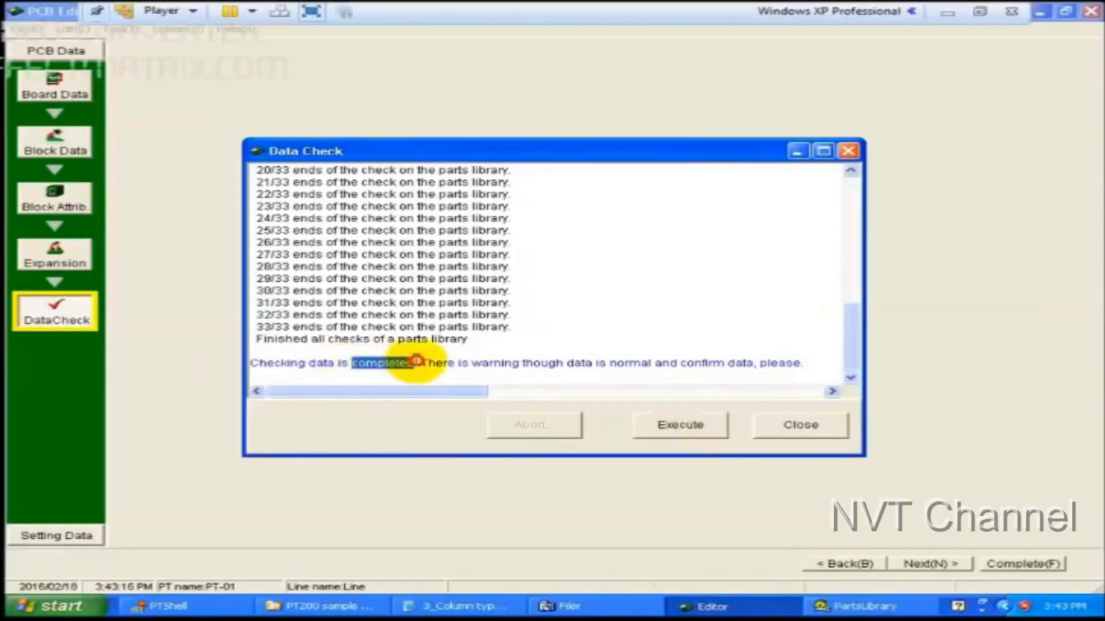
left_click(808, 426)
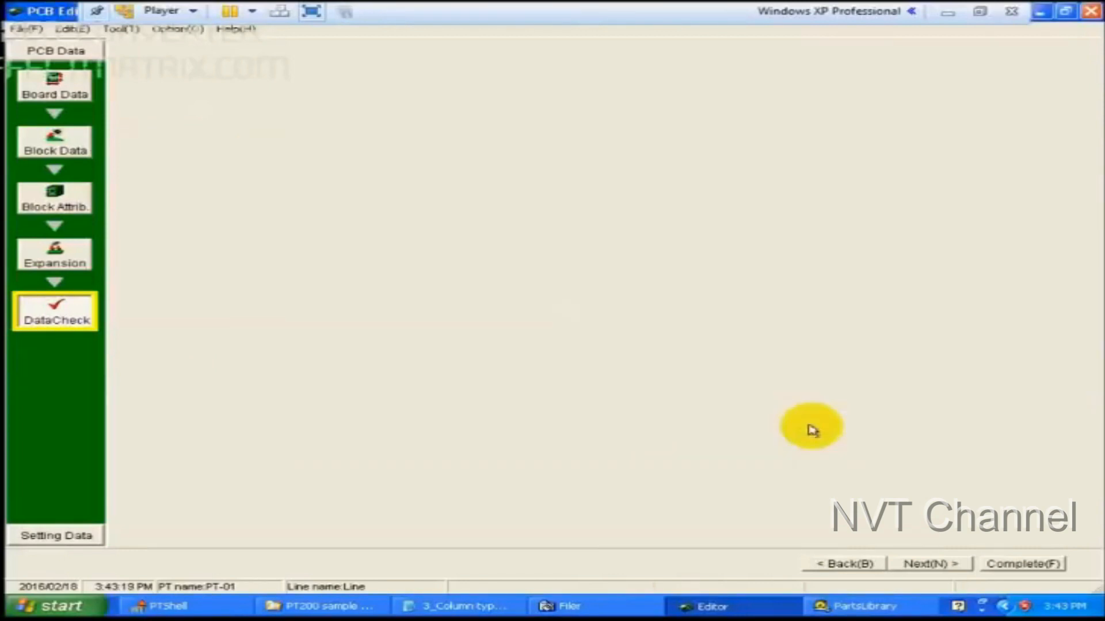
- Advance to the Assign stage of the setting data and run the parts assignment
left_click(935, 564)
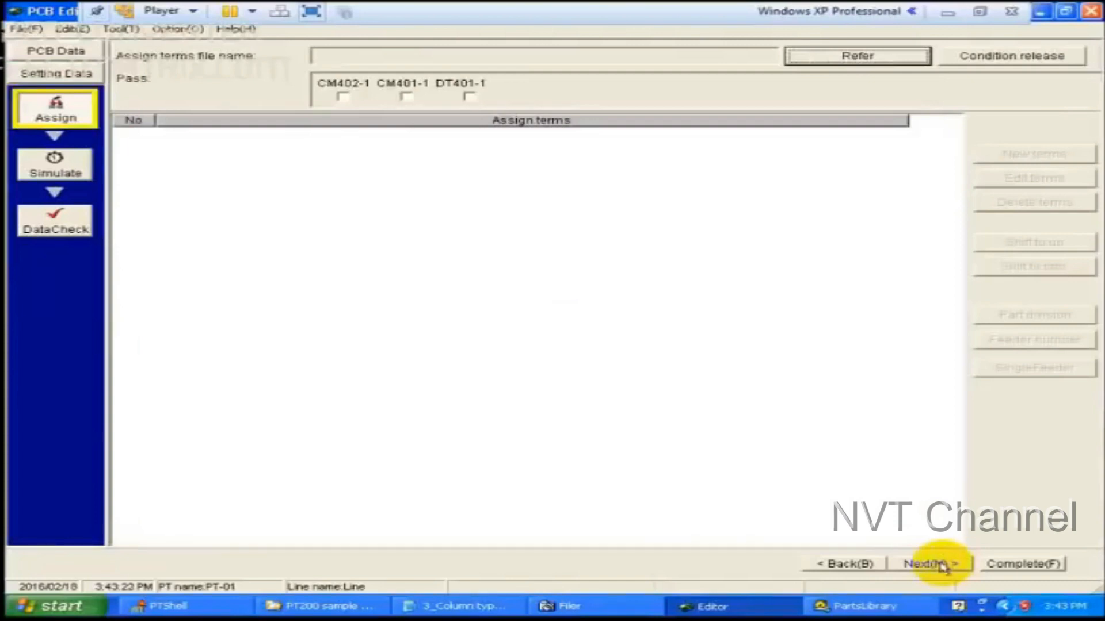
left_click(940, 565)
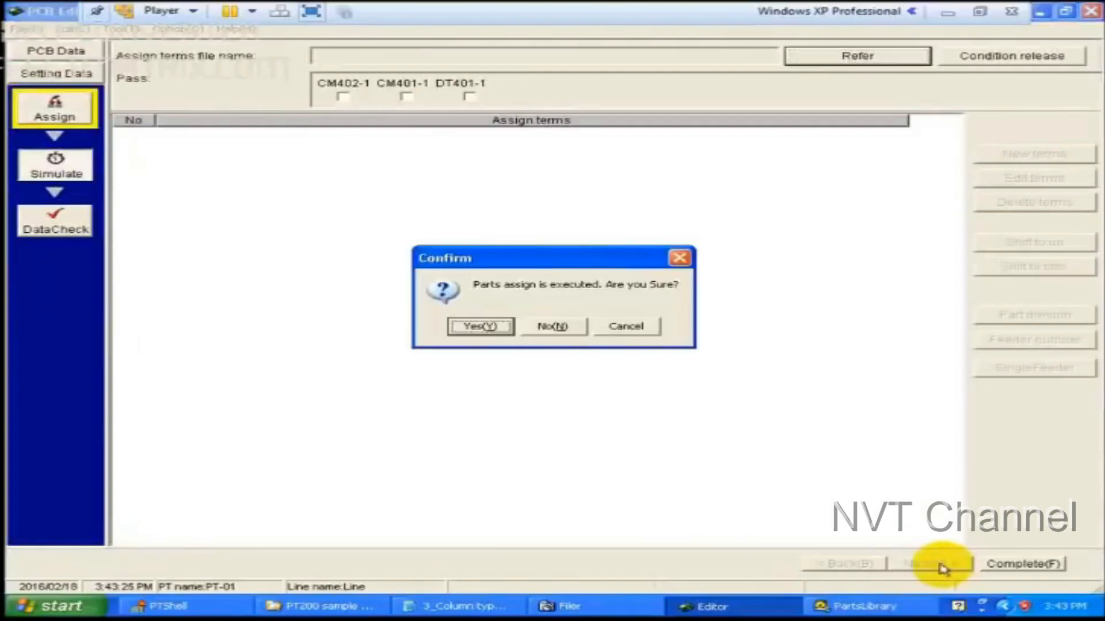
left_click(493, 328)
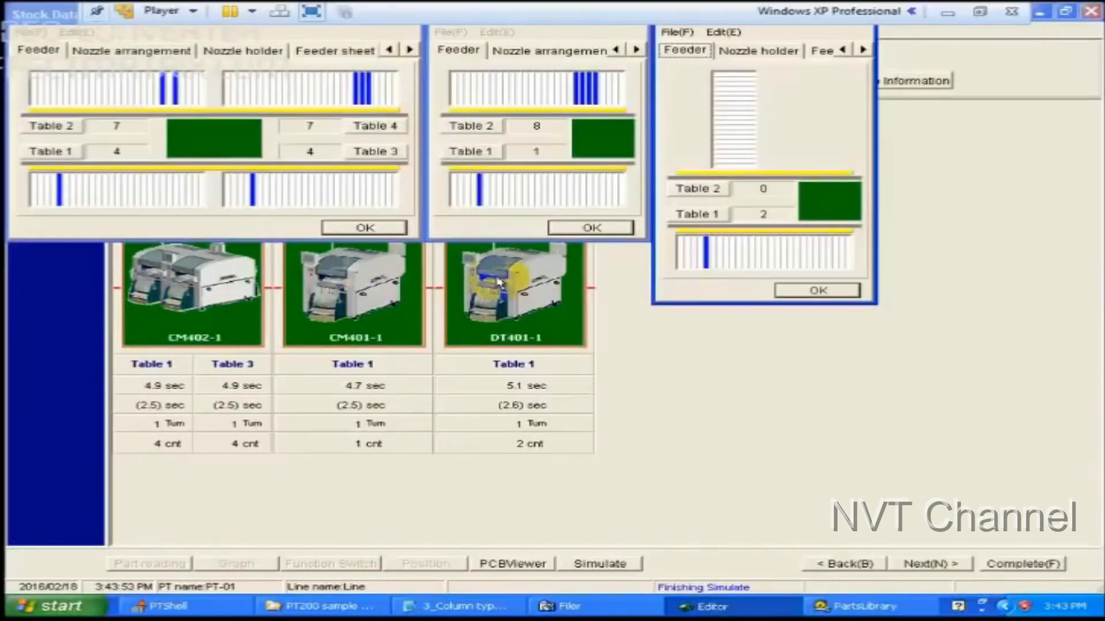
- Review CM402-1's nozzle, feeder sheet and table mode data, and set all its assigned parts as fixed feeders
left_click(172, 51)
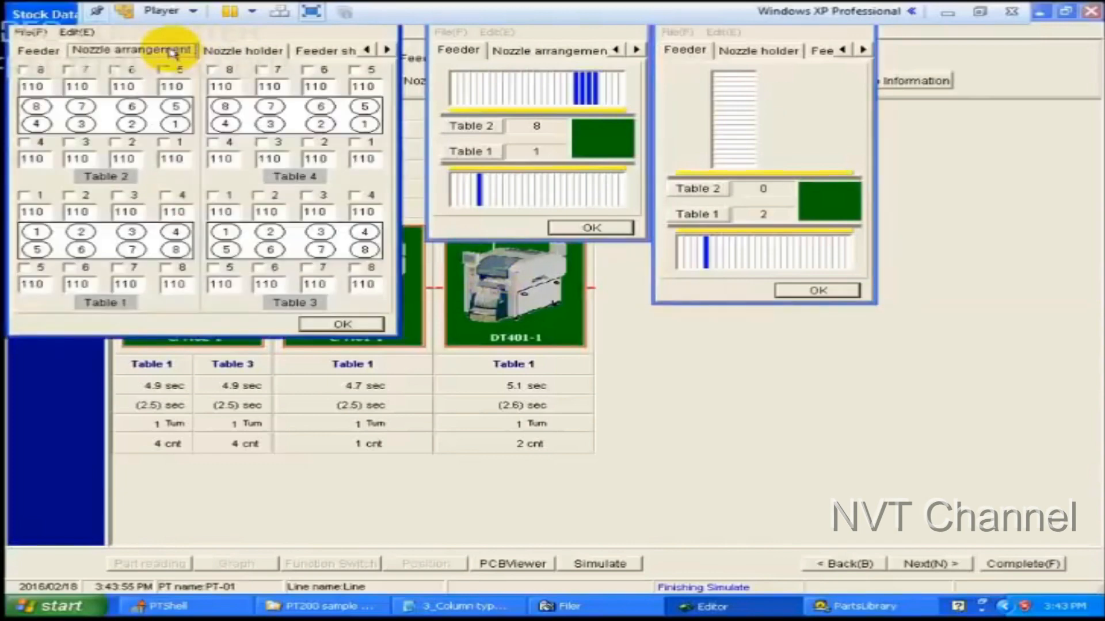
left_click(244, 51)
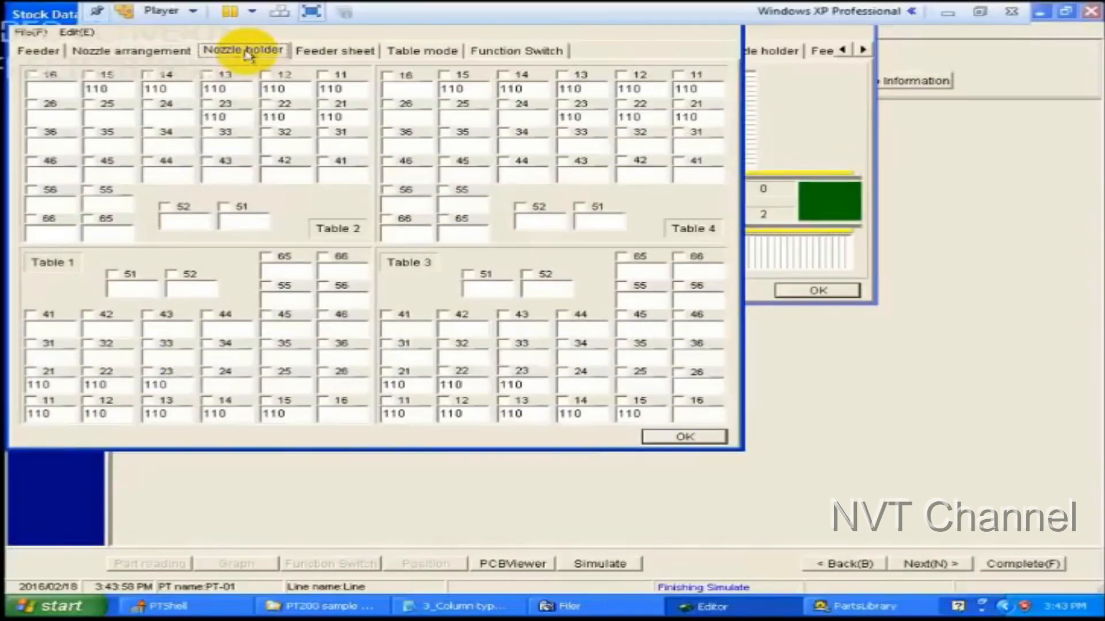
left_click(354, 49)
left_click(451, 52)
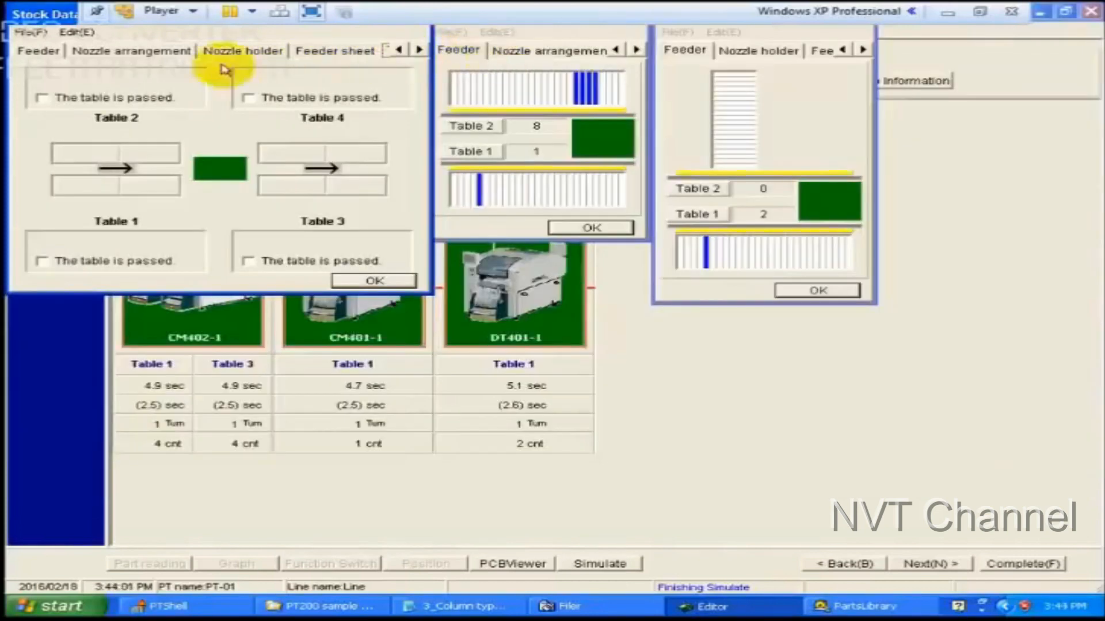
left_click(35, 50)
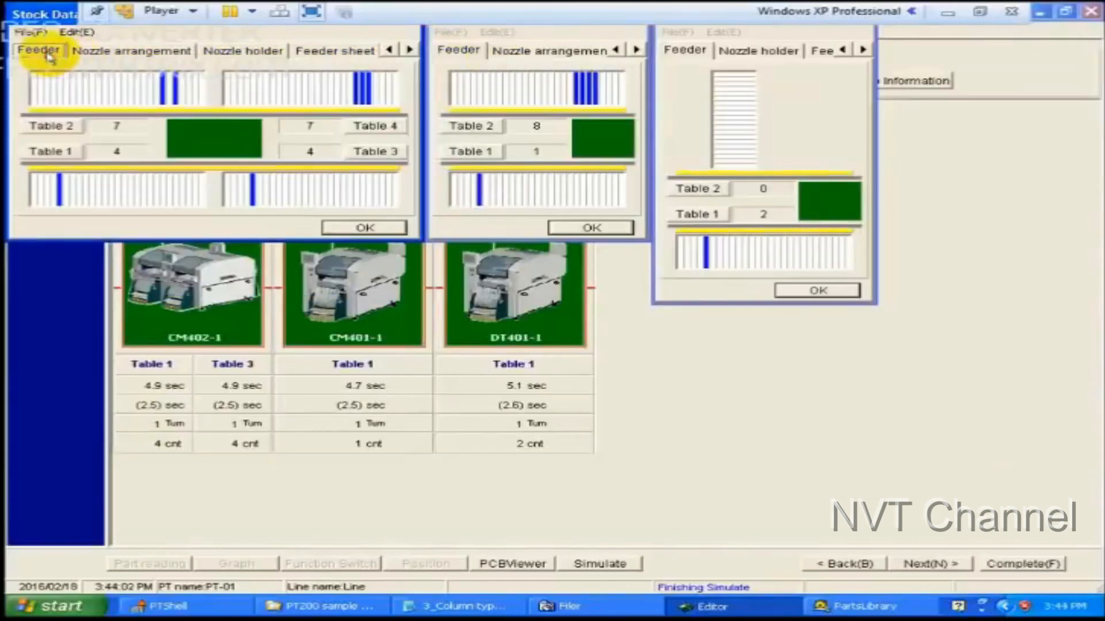
left_click(78, 32)
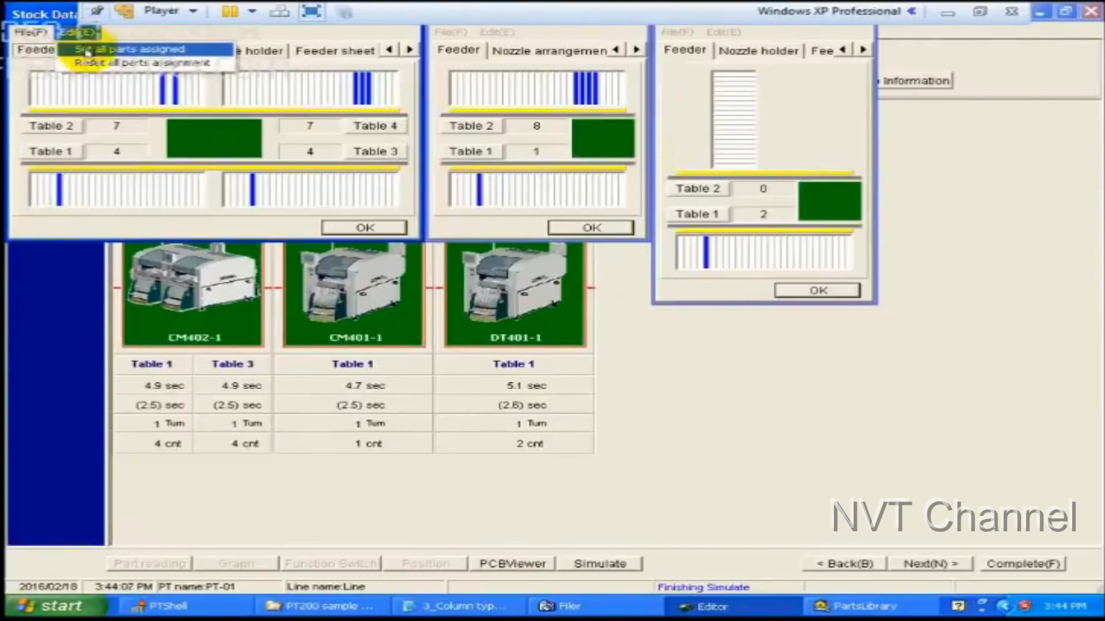
left_click(144, 54)
left_click(516, 324)
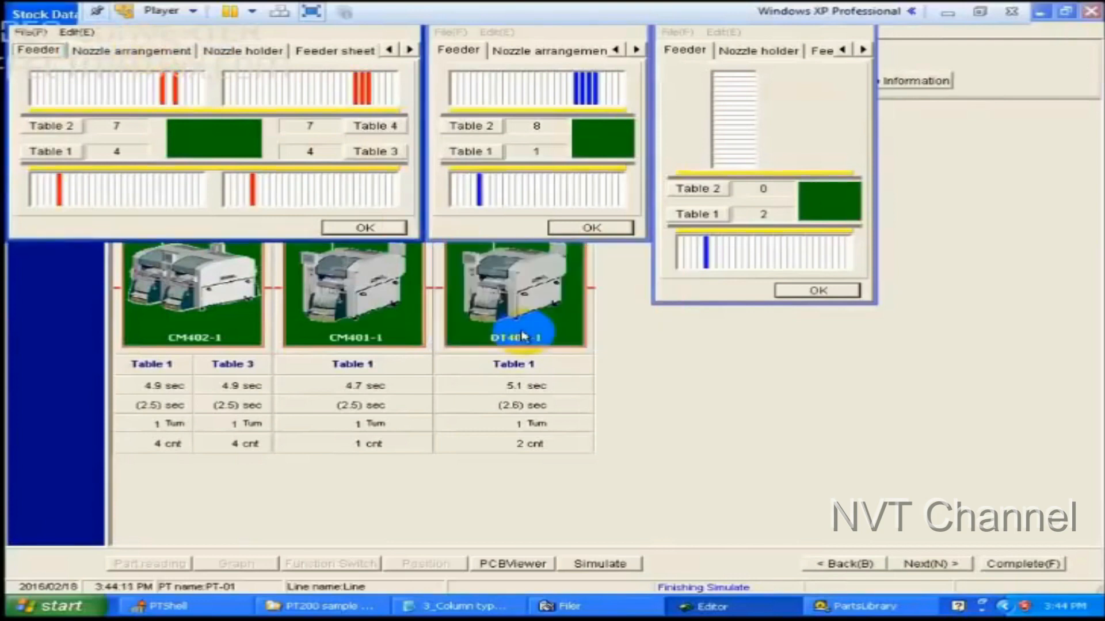
- Set all assigned parts as fixed feeders on the CM401-1 machine
left_click(470, 51)
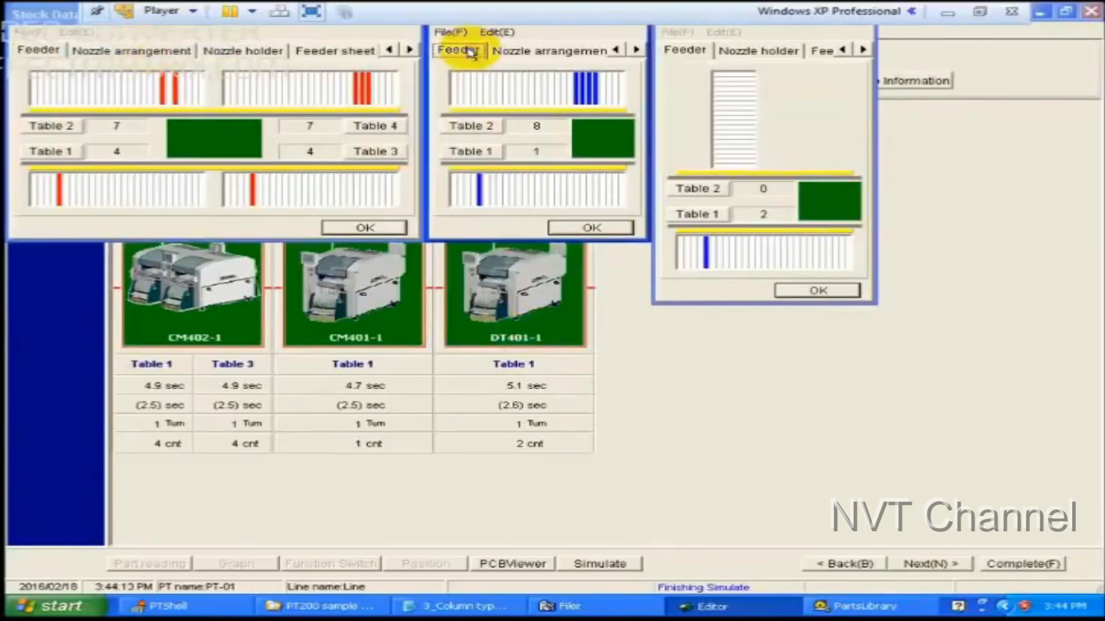
left_click(495, 32)
left_click(507, 47)
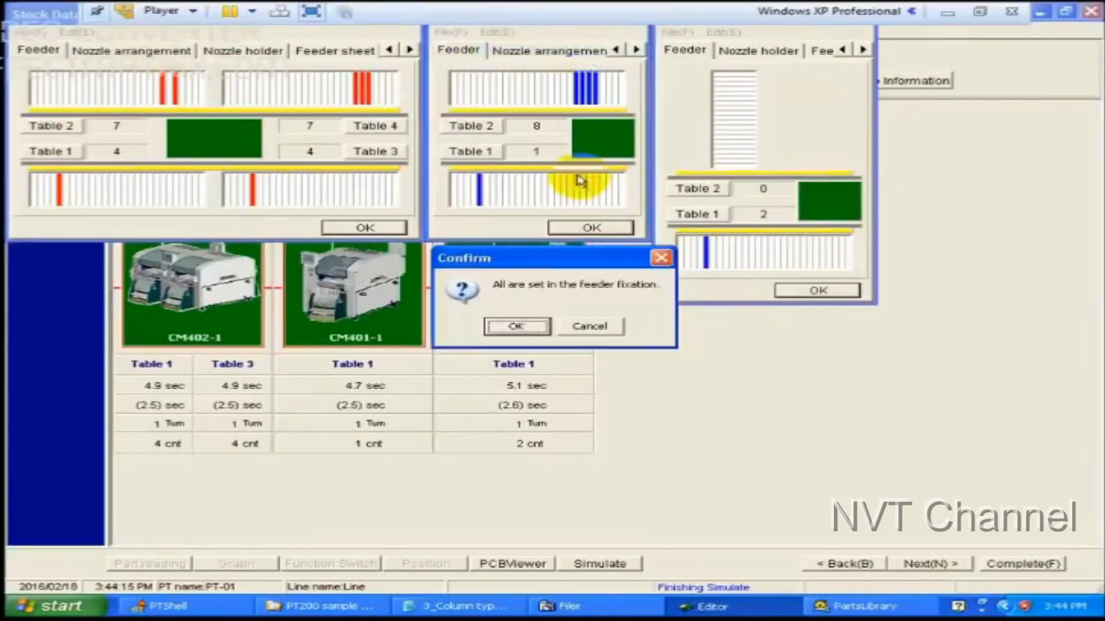
left_click(521, 327)
- Set all assigned parts as fixed feeders on the DT401-1 machine
left_click(682, 50)
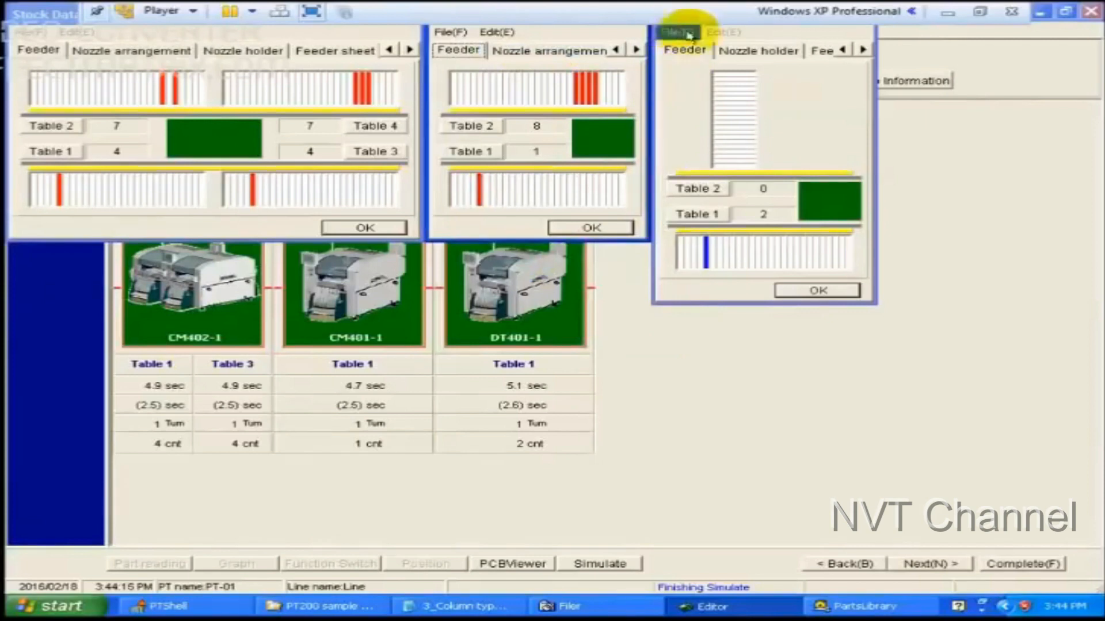
left_click(721, 31)
left_click(717, 63)
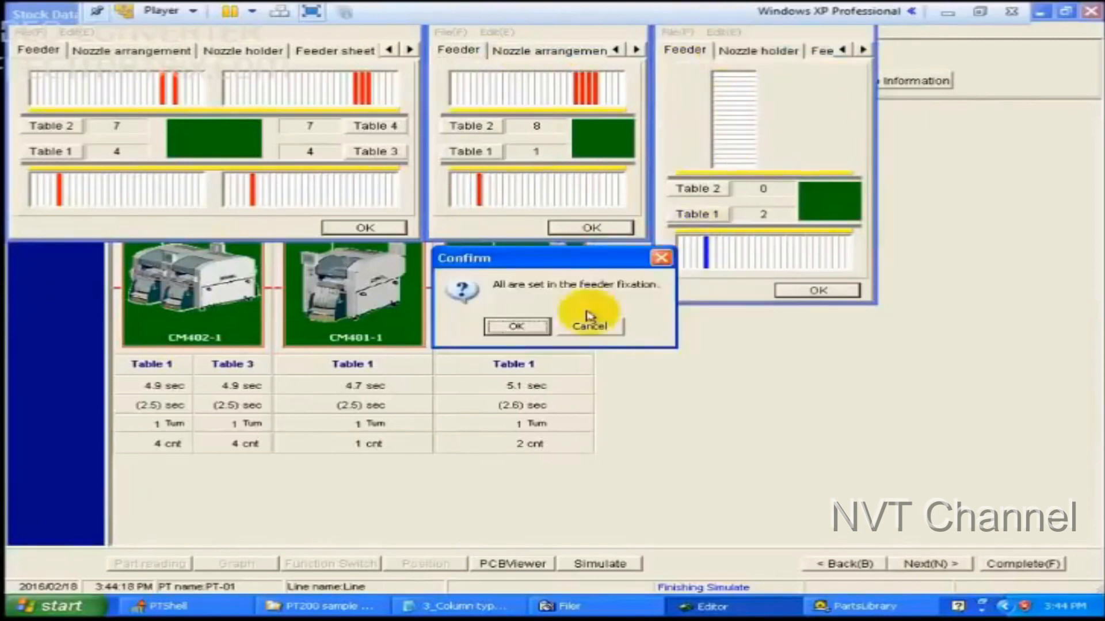
left_click(520, 325)
- Set all assigned nozzles in CM402-1's nozzle holder to nozzle fixation
left_click(144, 51)
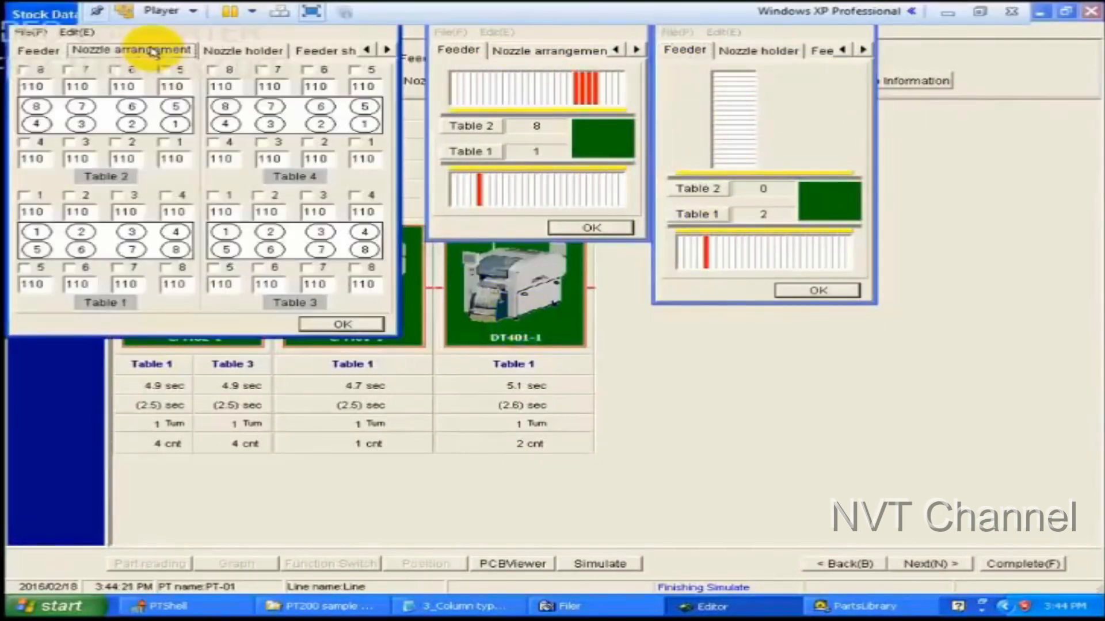
left_click(262, 55)
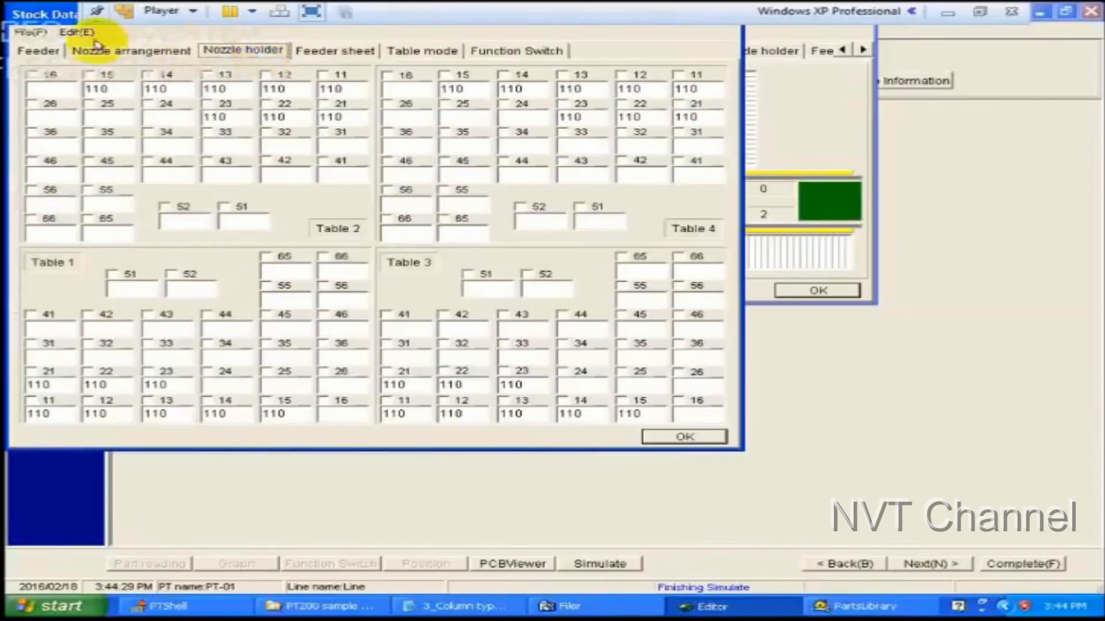
left_click(77, 31)
left_click(99, 62)
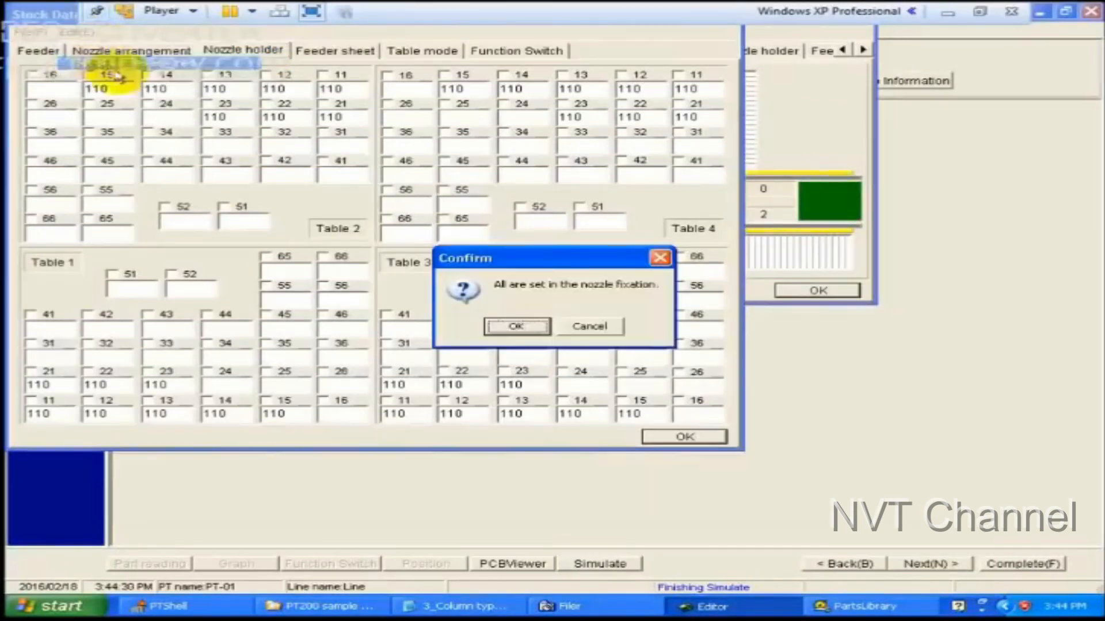
left_click(497, 326)
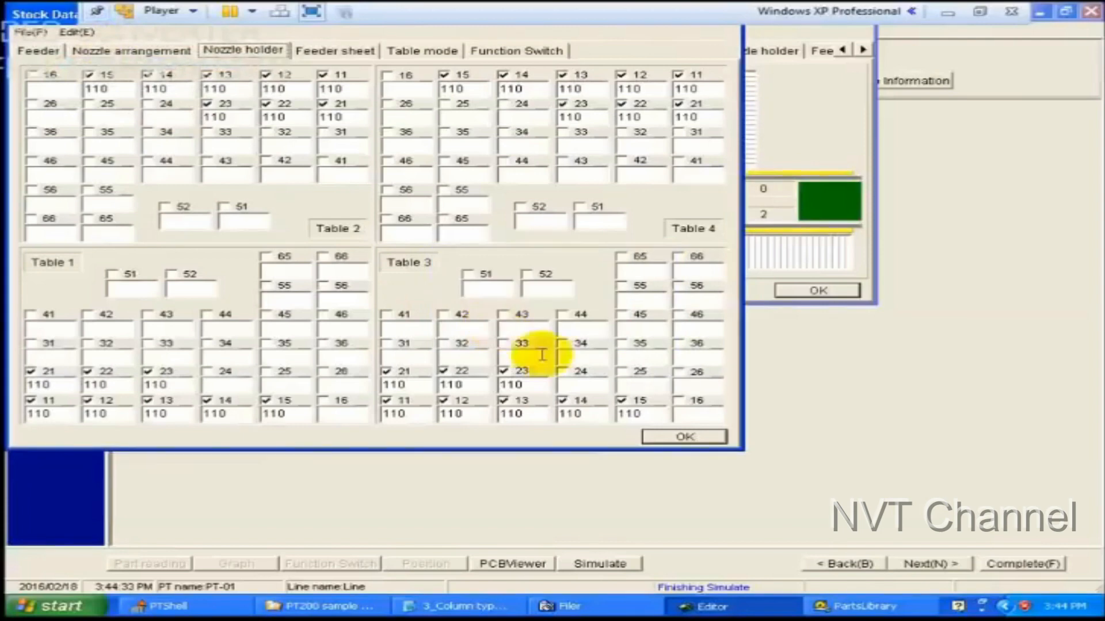
- Accept the stock data of all three machines and save the feeder fixation information as a new file named MODEL1
left_click(676, 437)
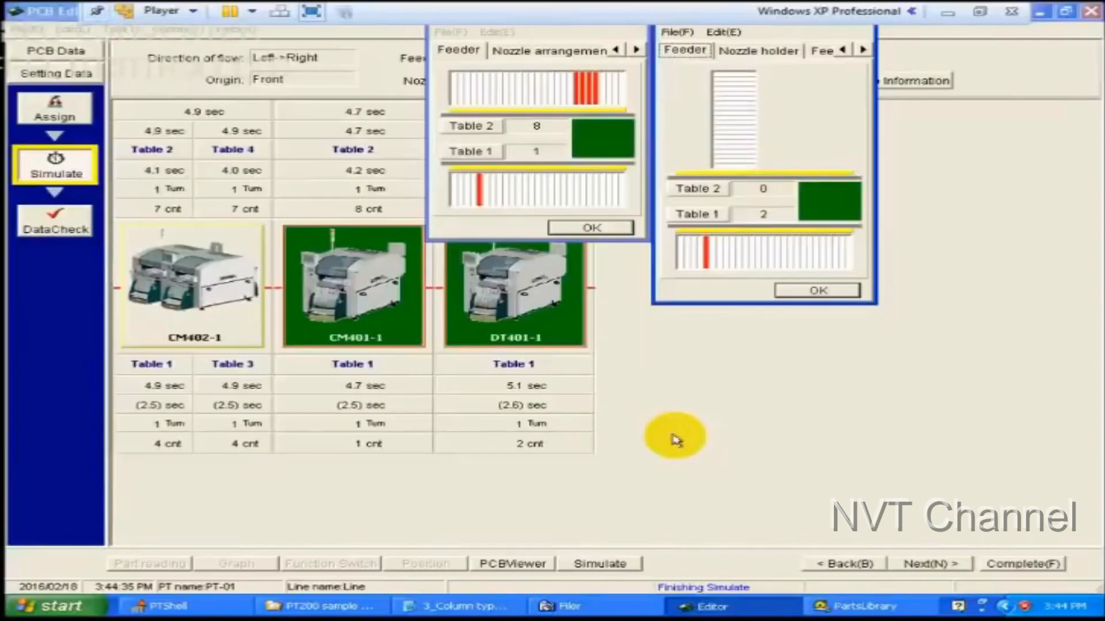
left_click(808, 291)
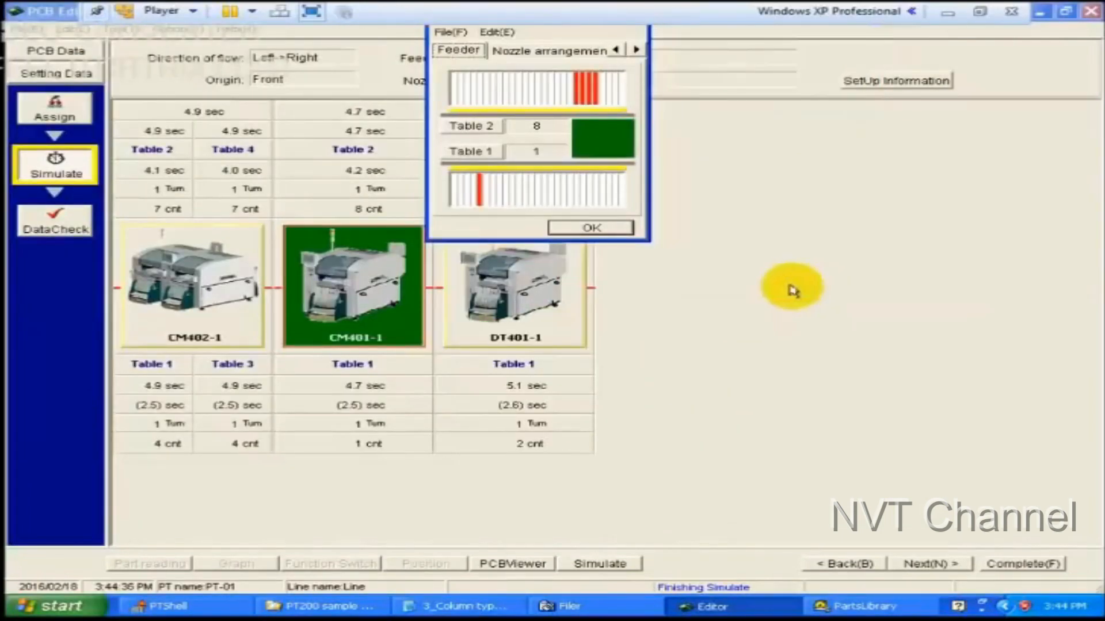
left_click(603, 229)
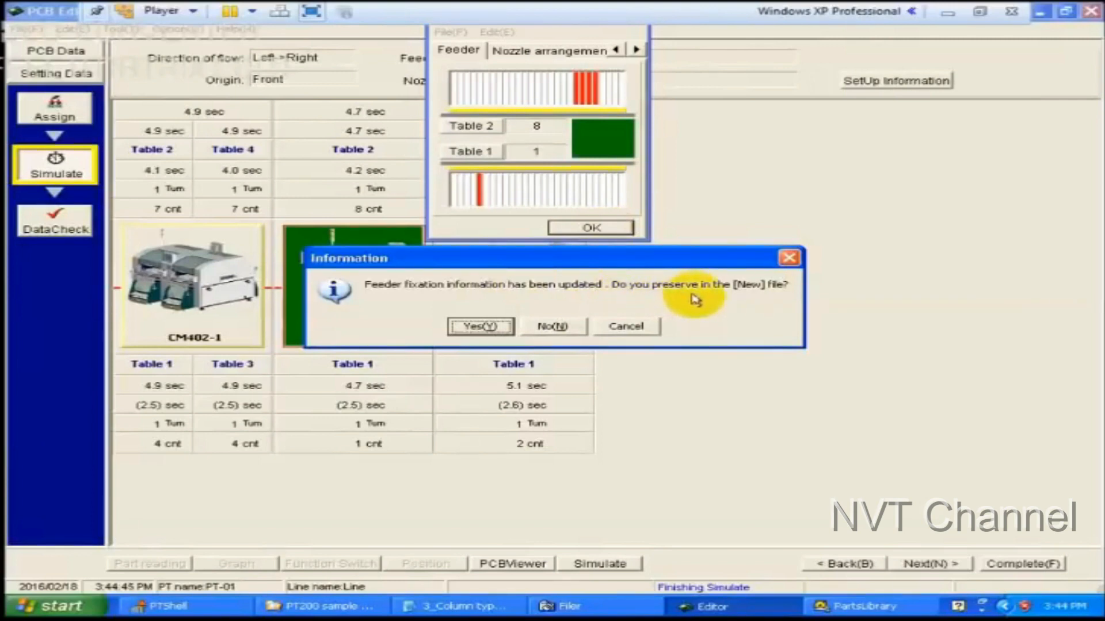
left_click(481, 326)
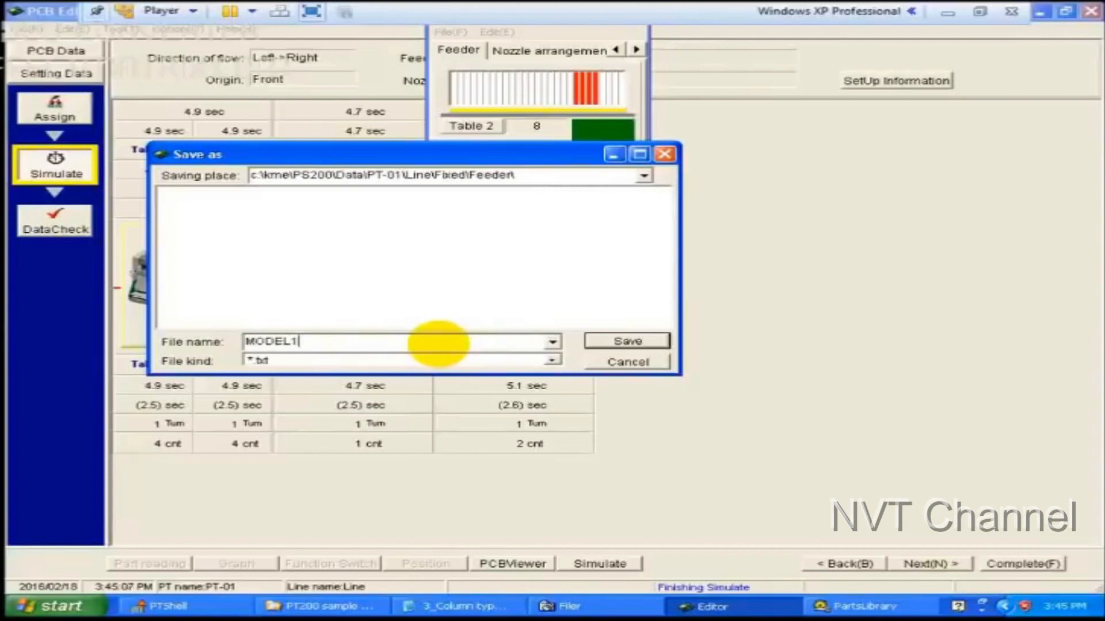
left_click(603, 344)
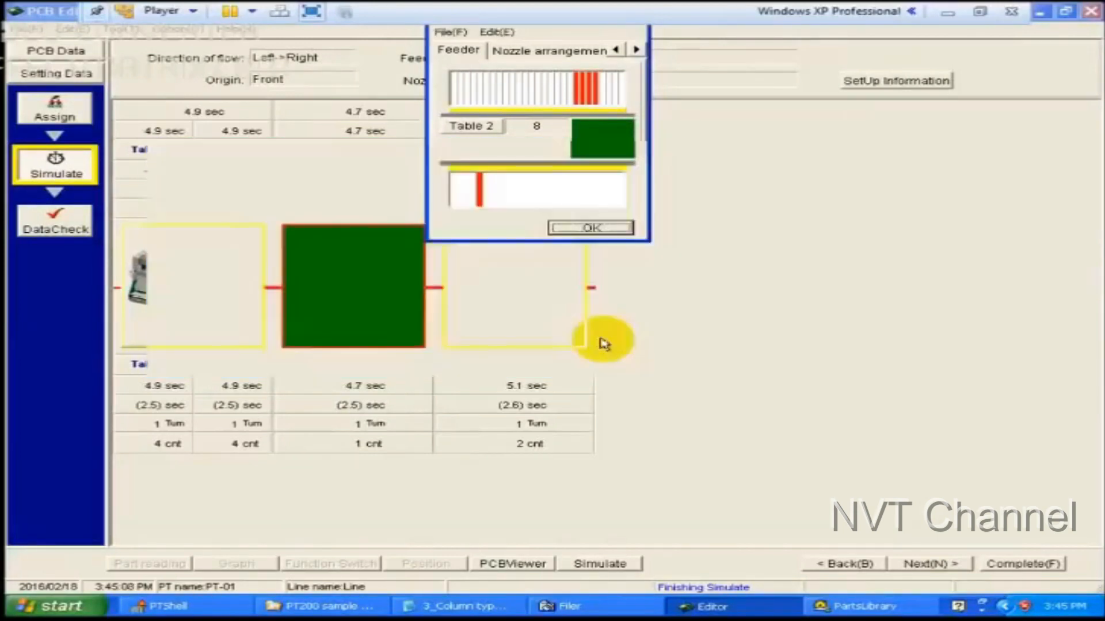
- Save the updated nozzle fixation information as a new file named MODEL1 and close the remaining messages
left_click(555, 323)
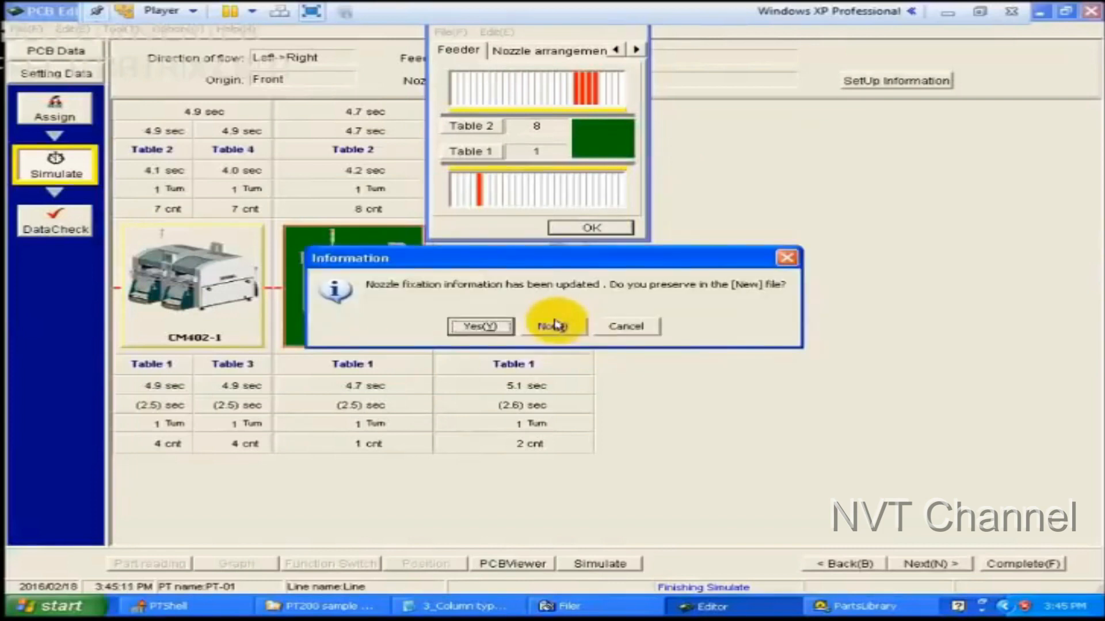
left_click(481, 326)
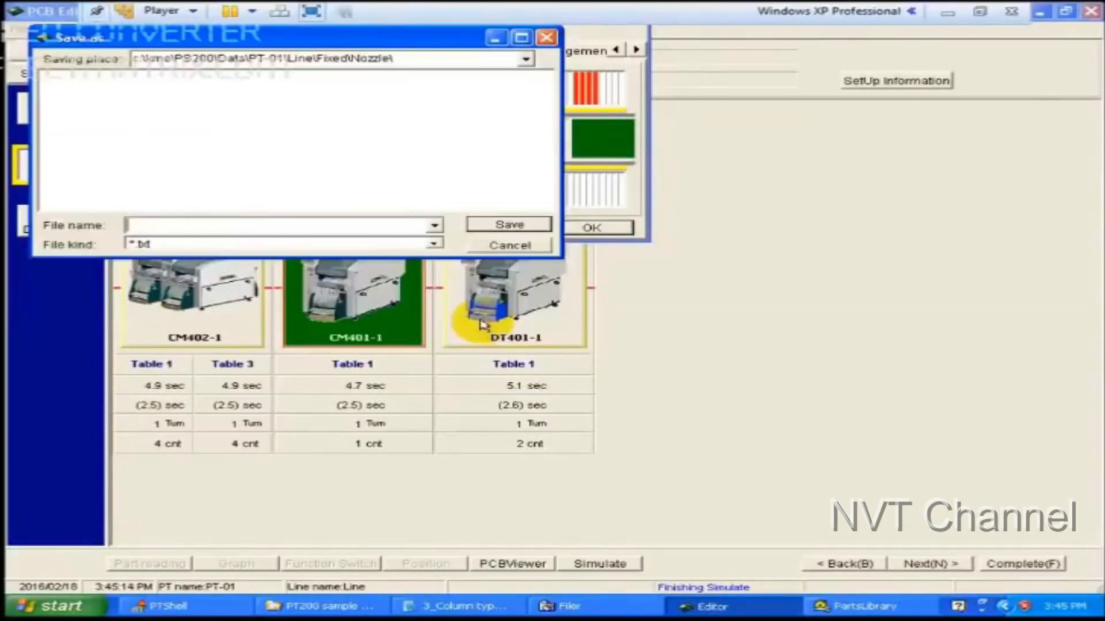
left_click(260, 224)
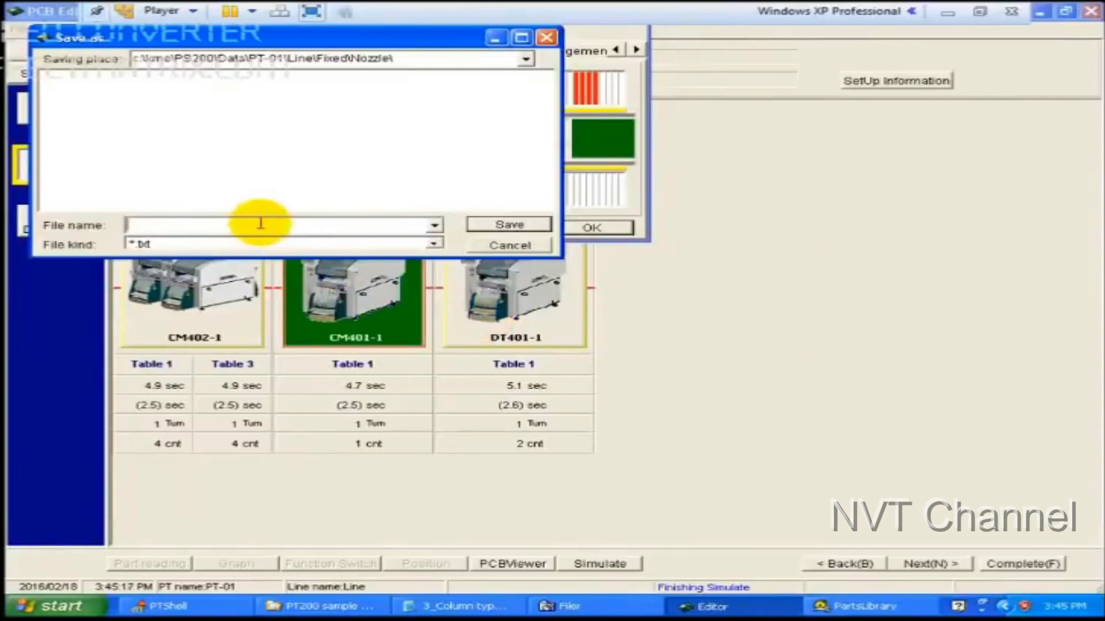
type("MODEL1")
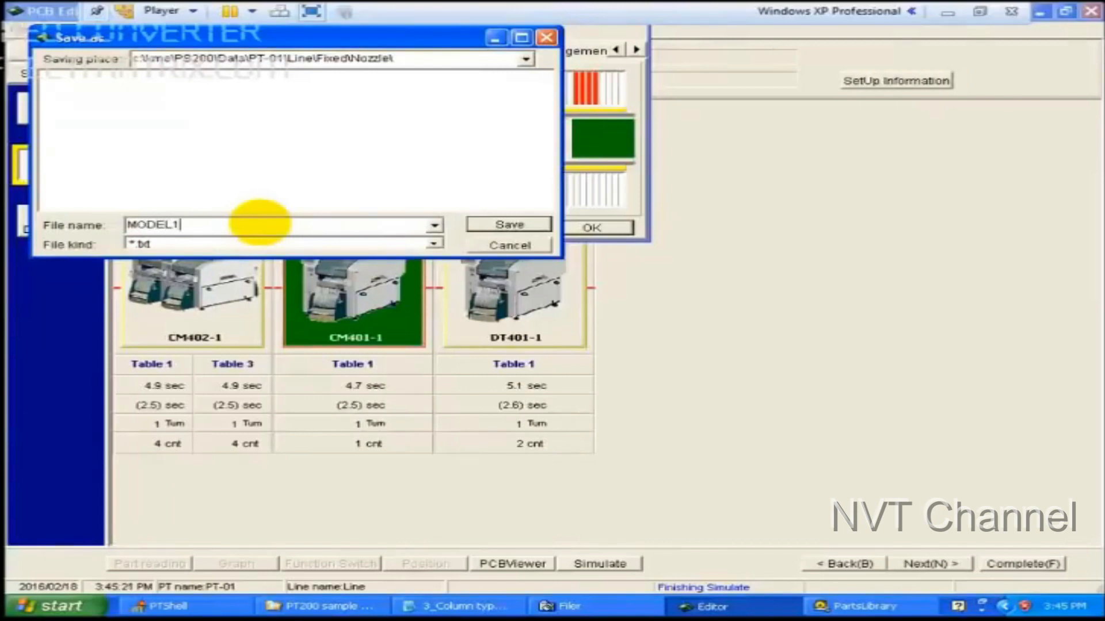
left_click(500, 224)
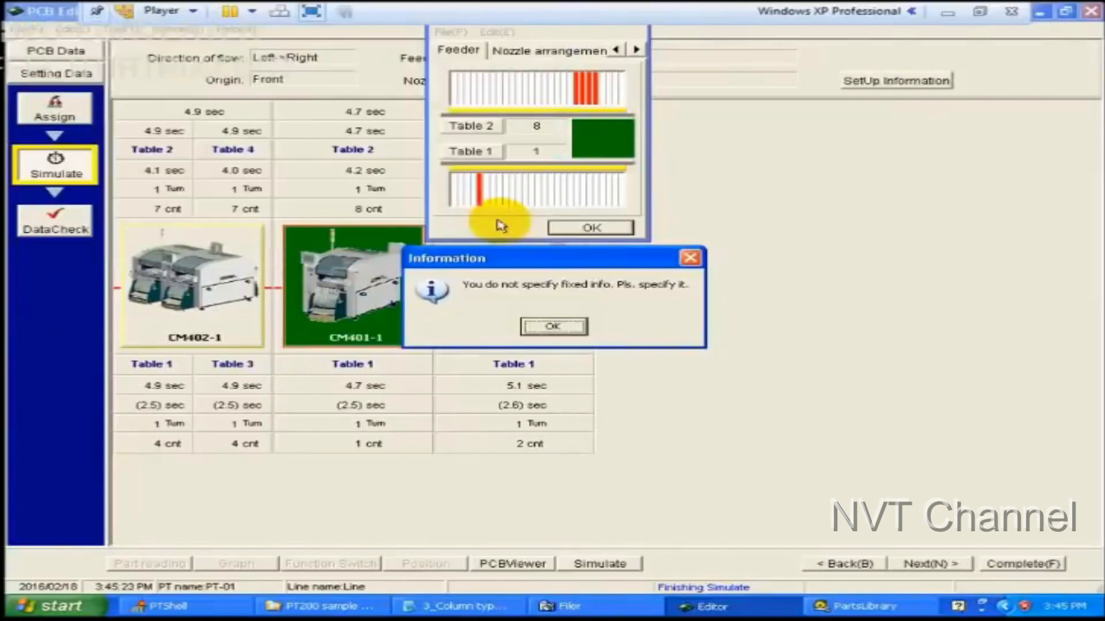
left_click(551, 327)
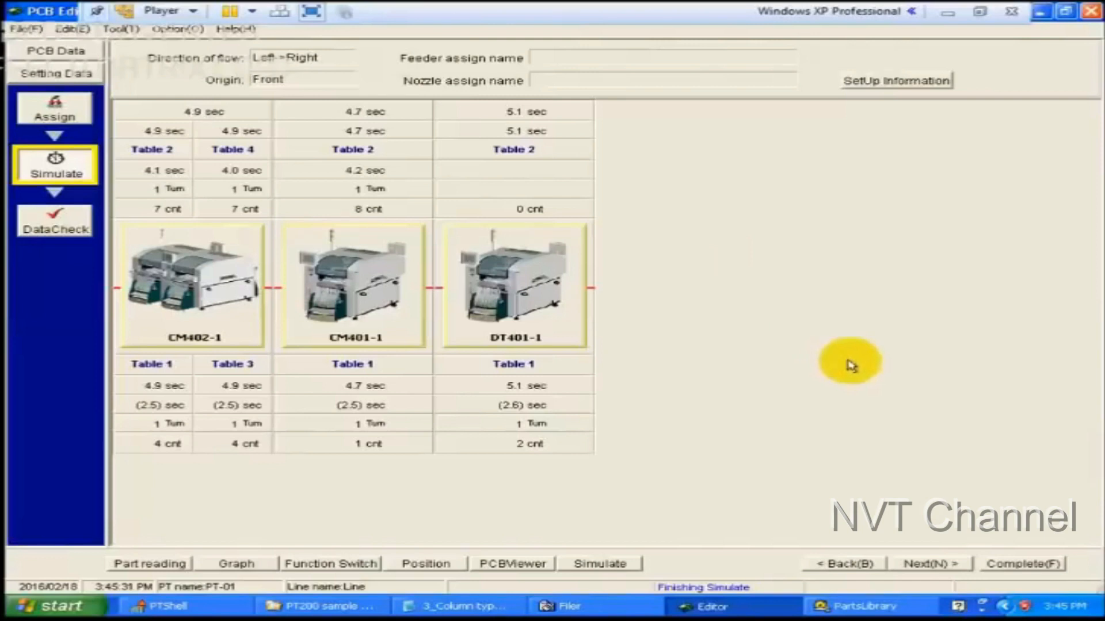
- Run the data check on the simulated line, complete the editing and save the updated 3_Column type.txt
left_click(930, 563)
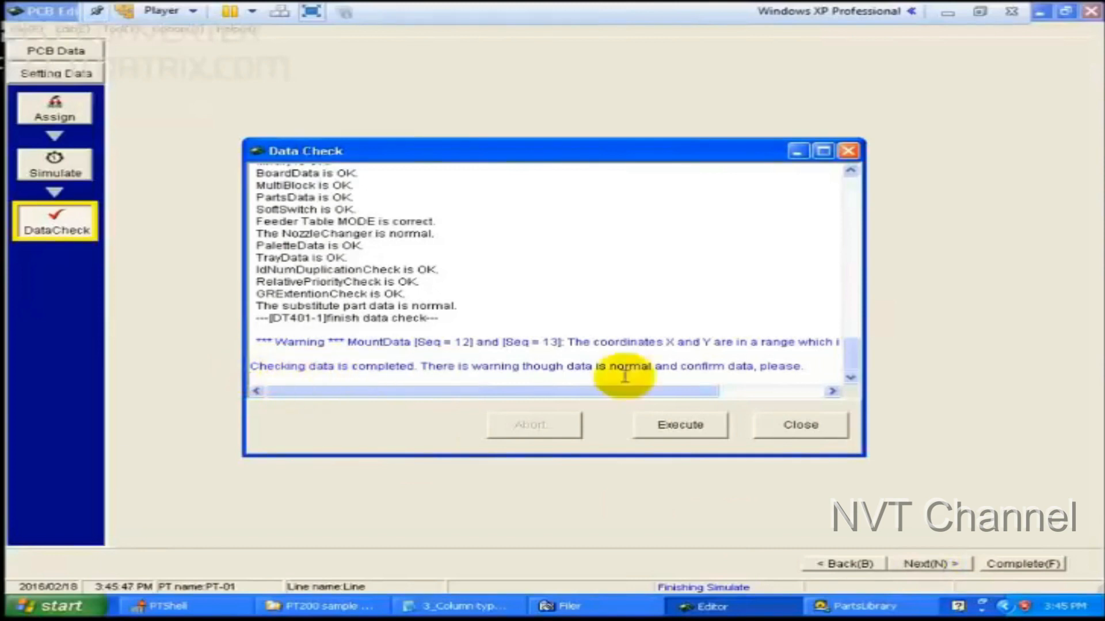
left_click(803, 425)
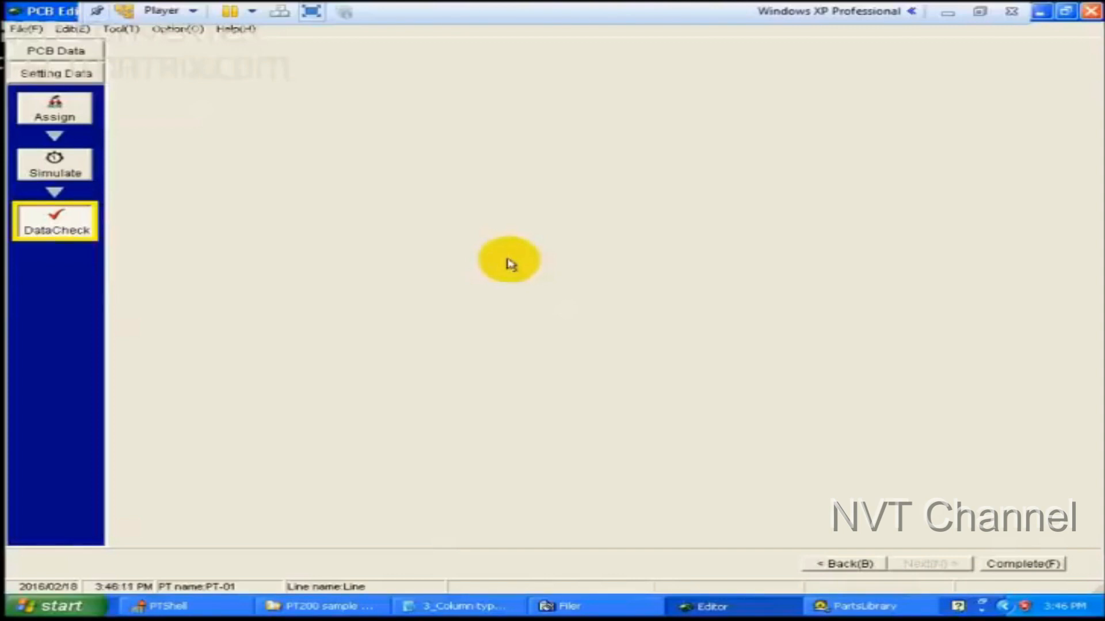
left_click(1038, 564)
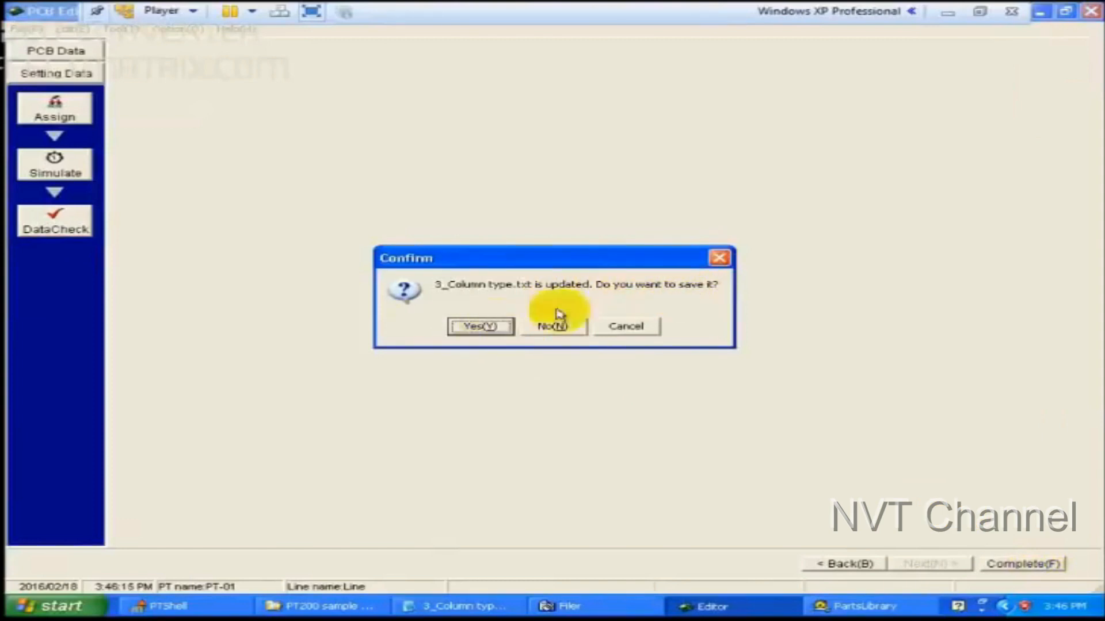
left_click(489, 327)
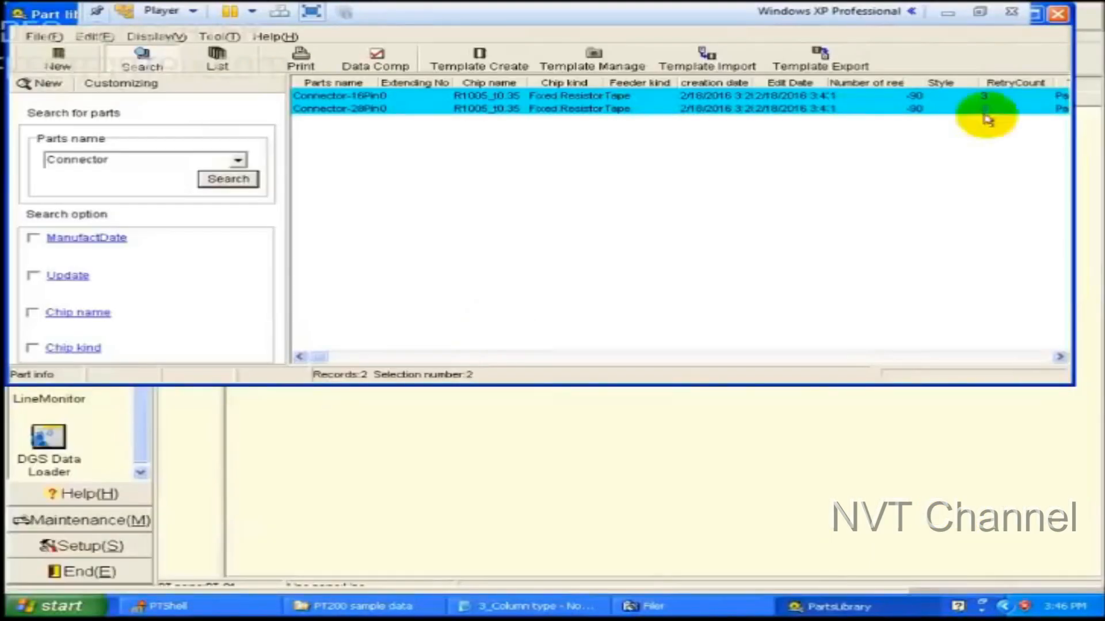
- Close the parts library and return to the file list of PT-01's Line folder
left_click(1058, 13)
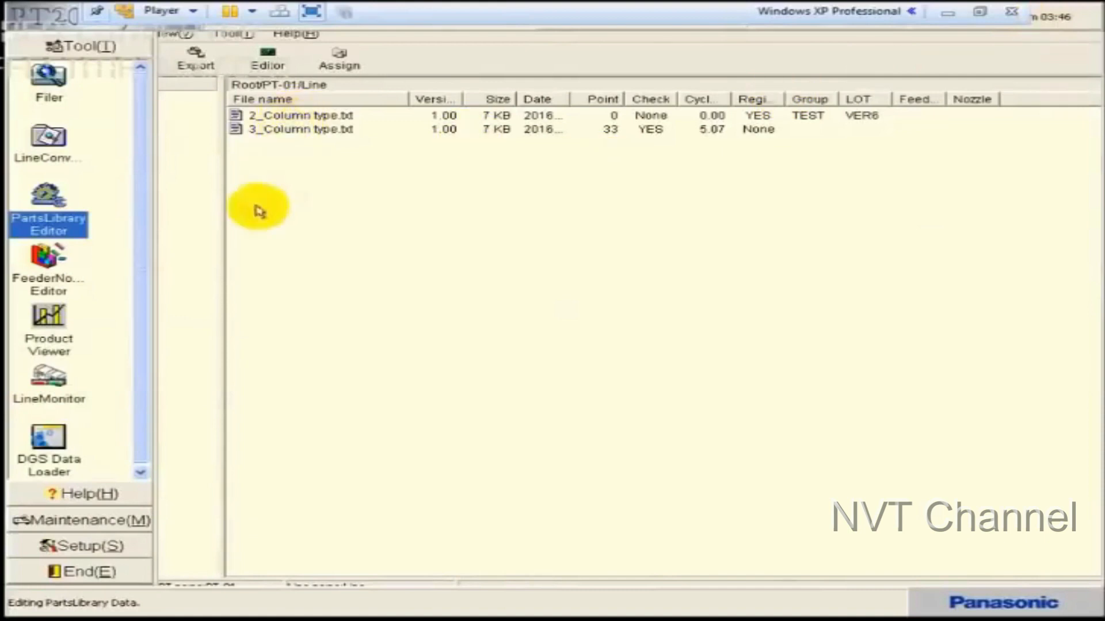
left_click(192, 234)
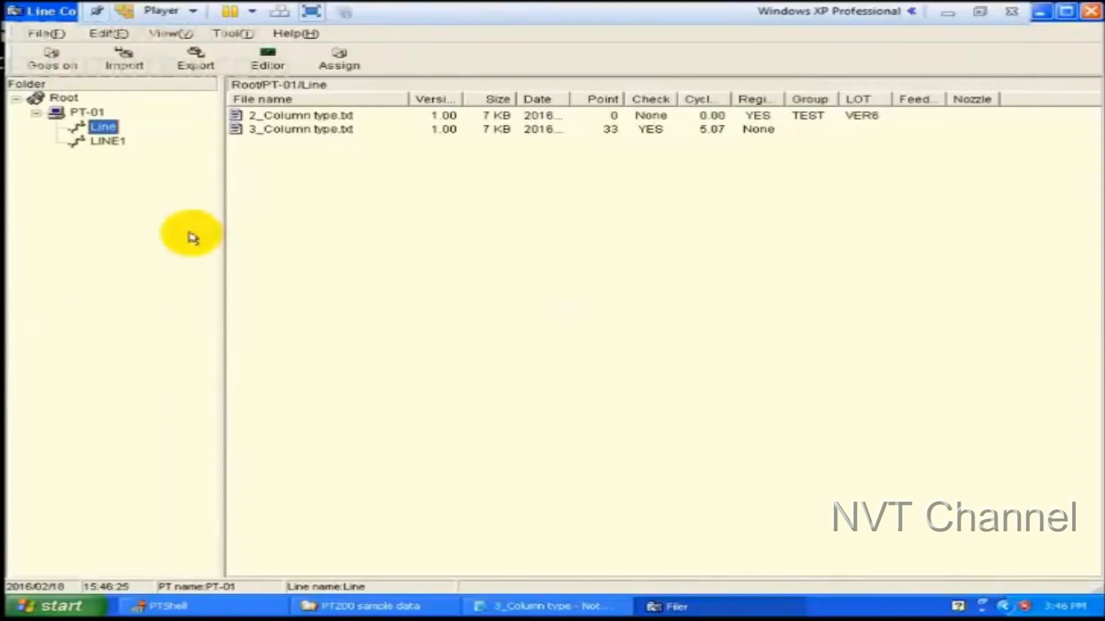
- Open the export of 3_Column type.txt and connect it to the PT
left_click(300, 131)
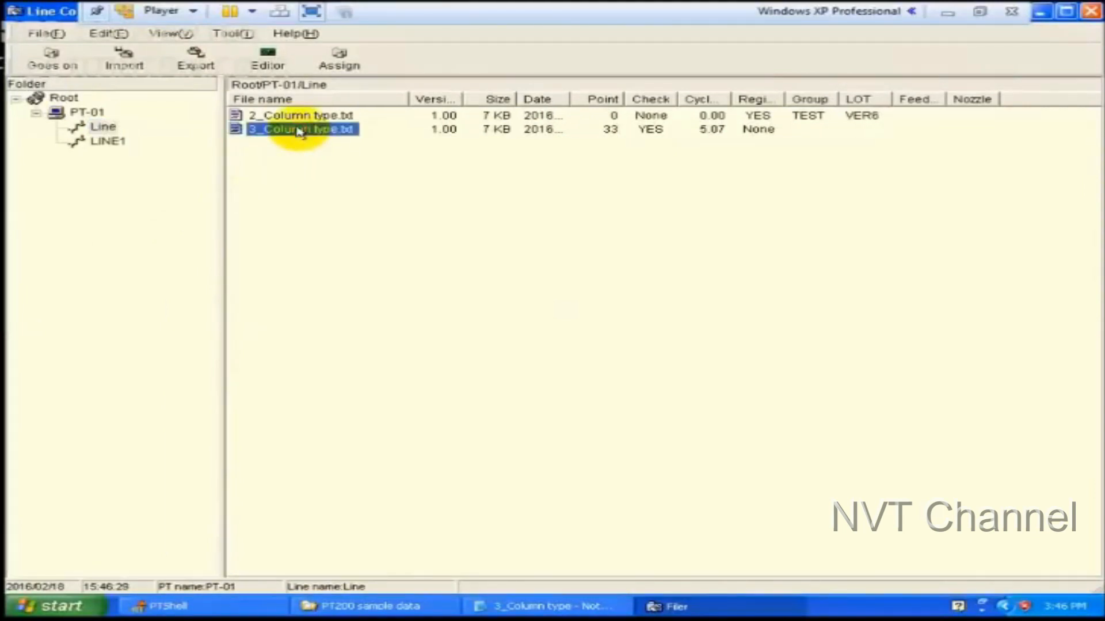
left_click(204, 63)
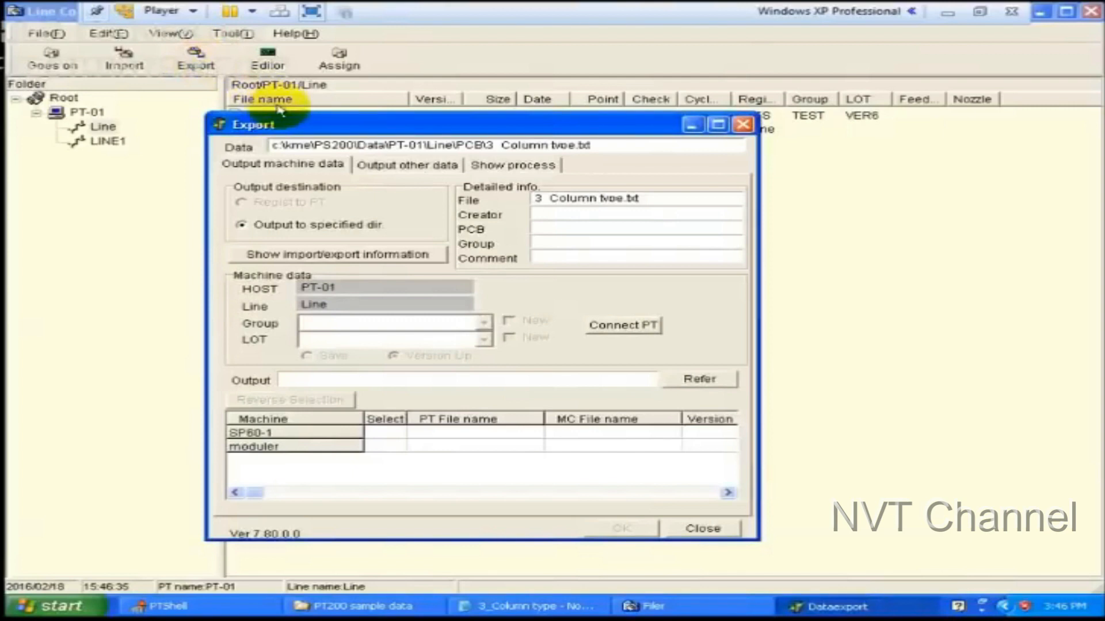
left_click_drag(439, 126, 453, 113)
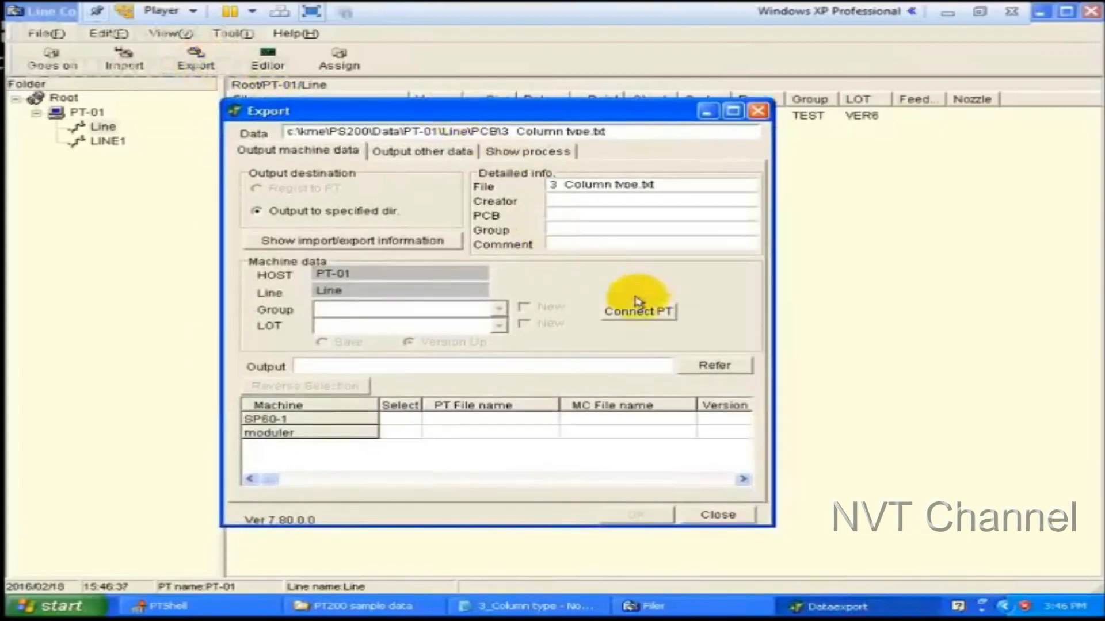
left_click(667, 319)
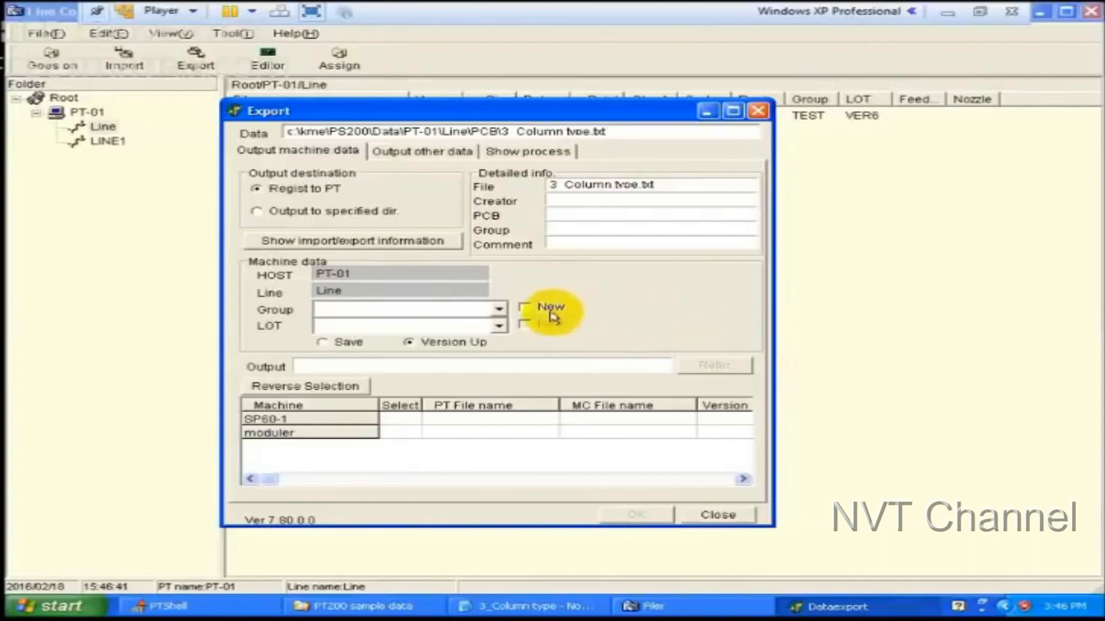
- Set the export's machine data to a new group TEST with LOT VER1
left_click(523, 307)
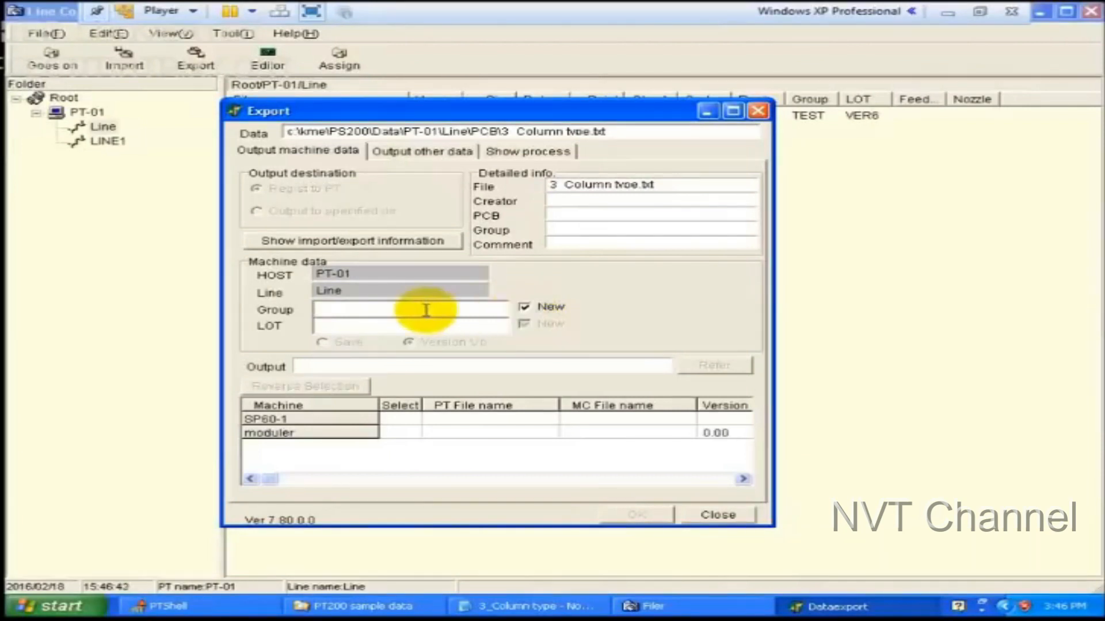
type("TEST")
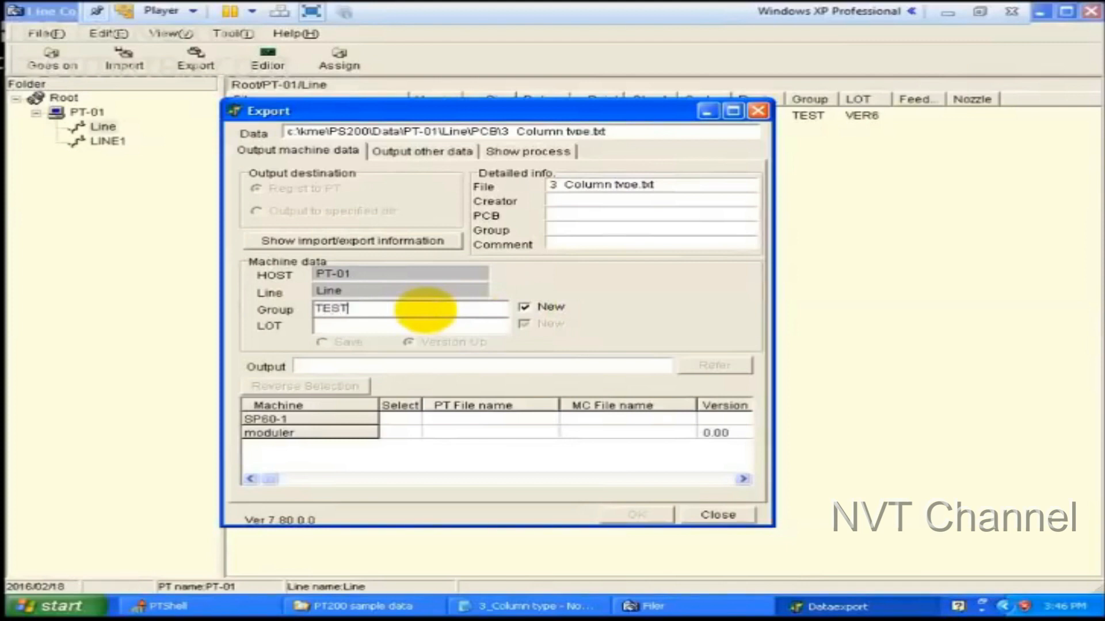
left_click(400, 331)
type("VER1")
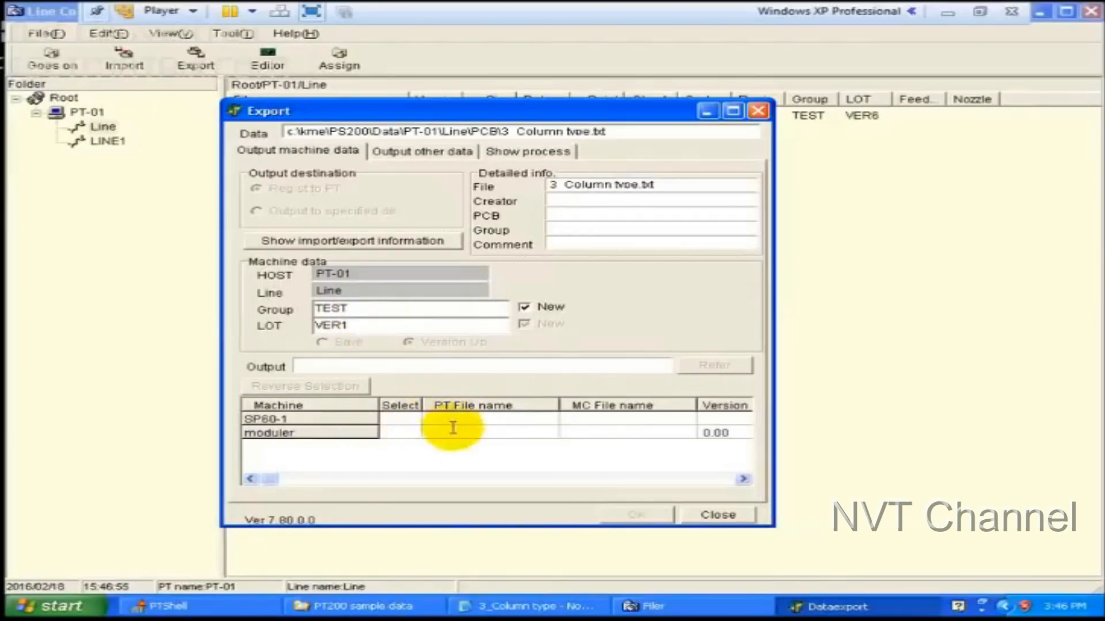
- Set both the PT file name and MC file name of the moduler machine to MODEL1 and select it for export
type("TE")
key("BackSpace")
type("MODEL1")
left_click(617, 433)
type("MODW")
key("BackSpace")
key("BackSpace")
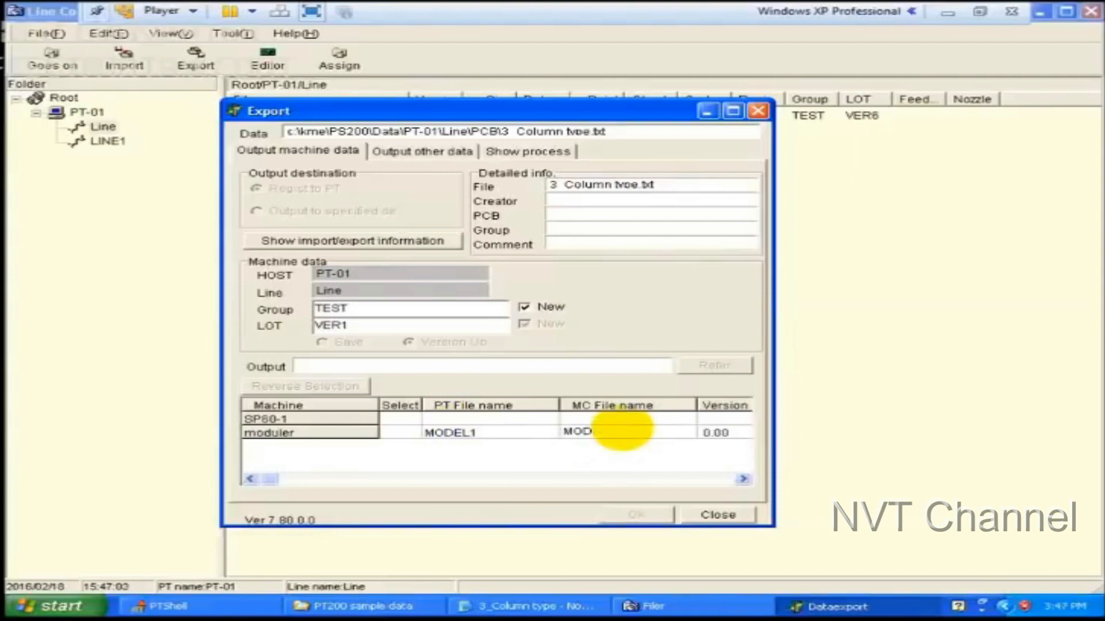
type("DEL1")
left_click(411, 432)
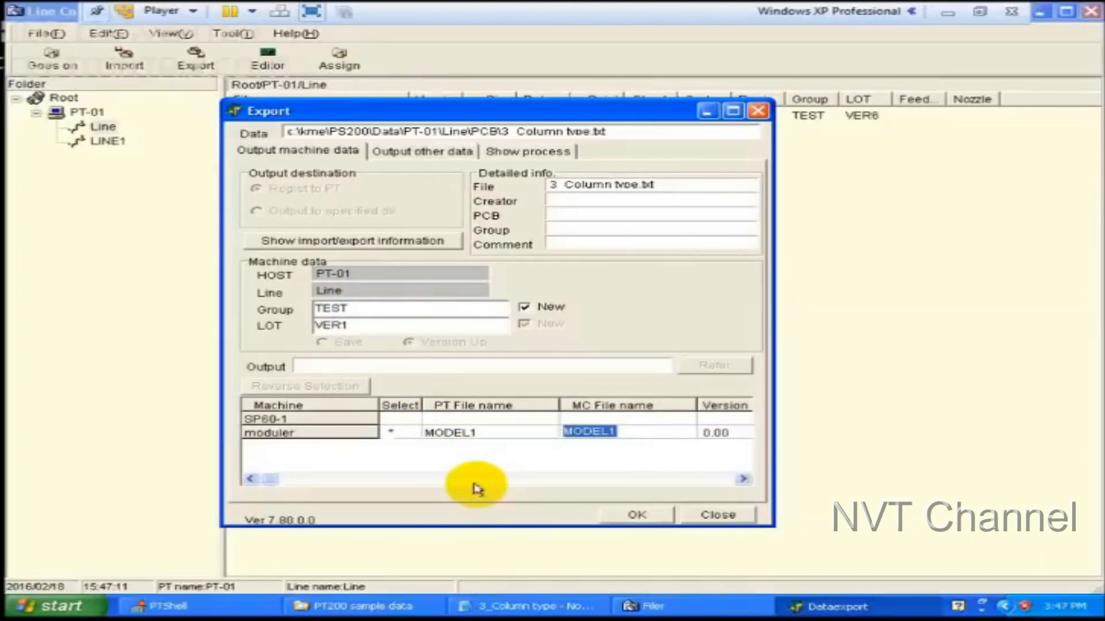
- Try to export the machine data under group TEST, retry it once, and close the export
left_click(640, 513)
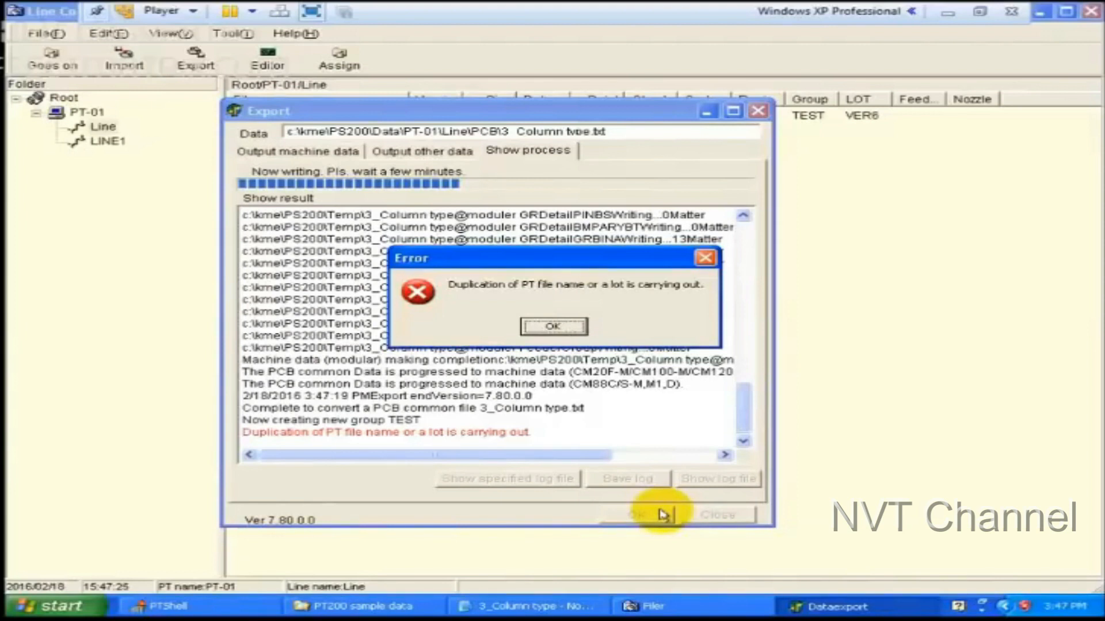
left_click(552, 328)
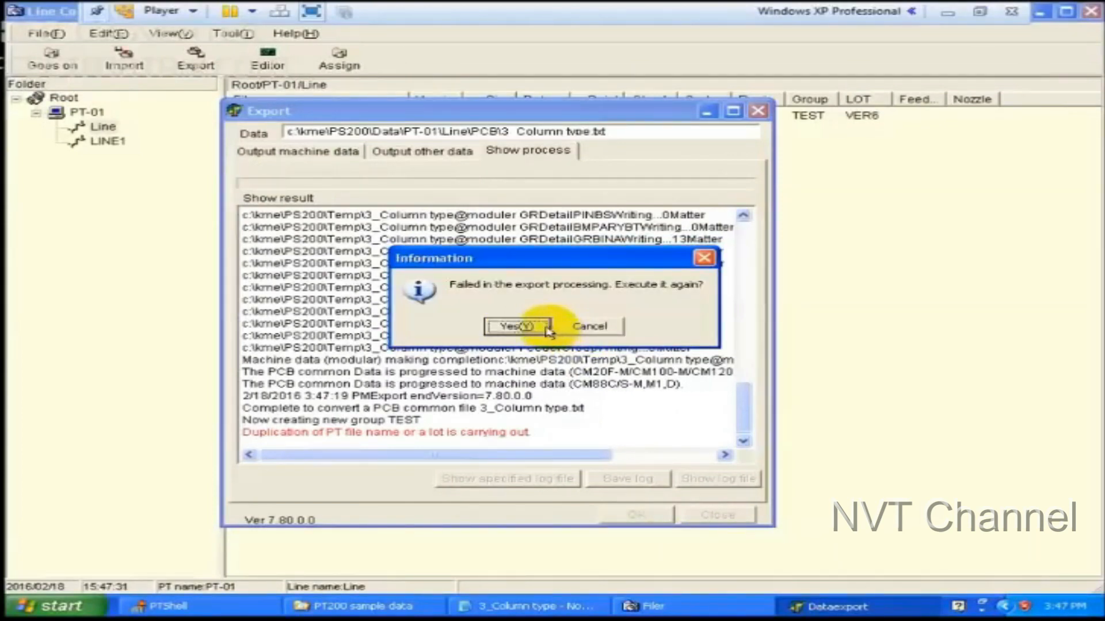
left_click(518, 327)
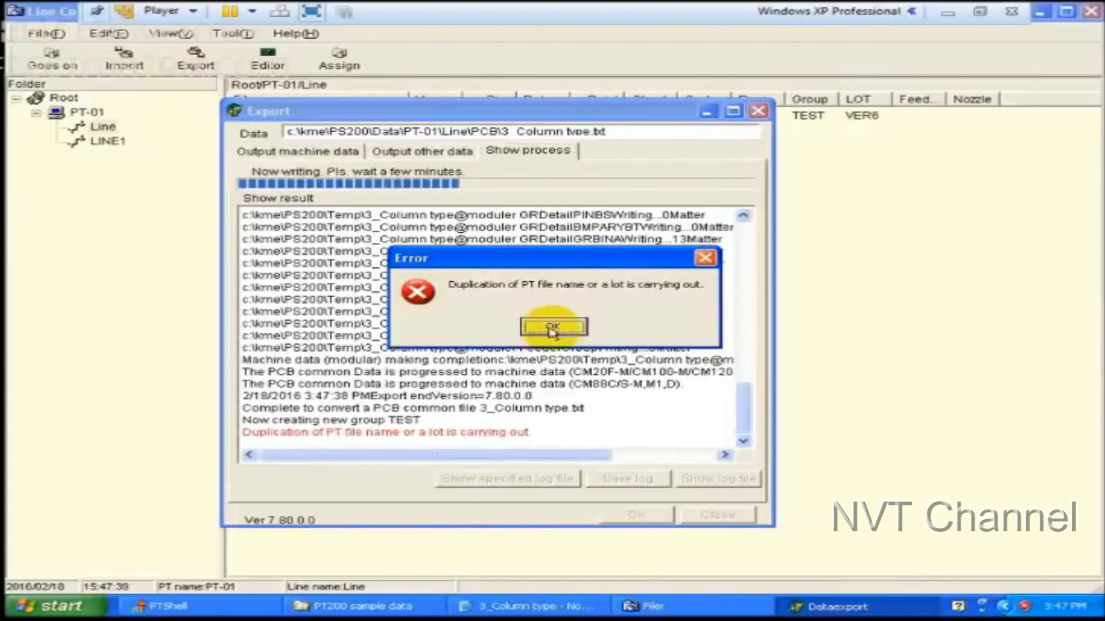
left_click(554, 328)
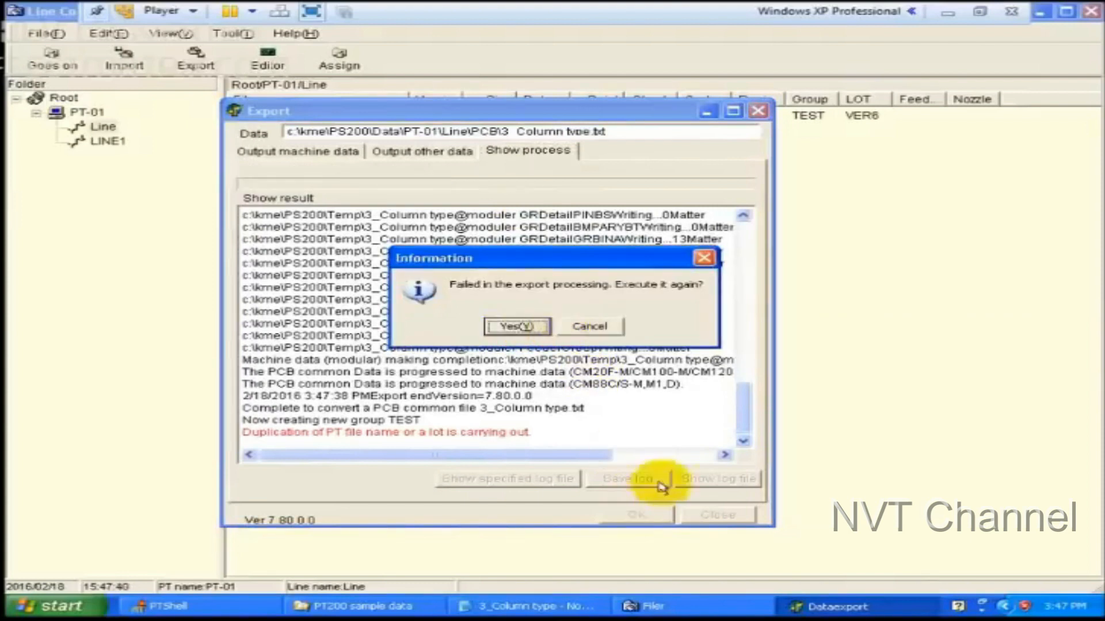
left_click(592, 327)
left_click(713, 514)
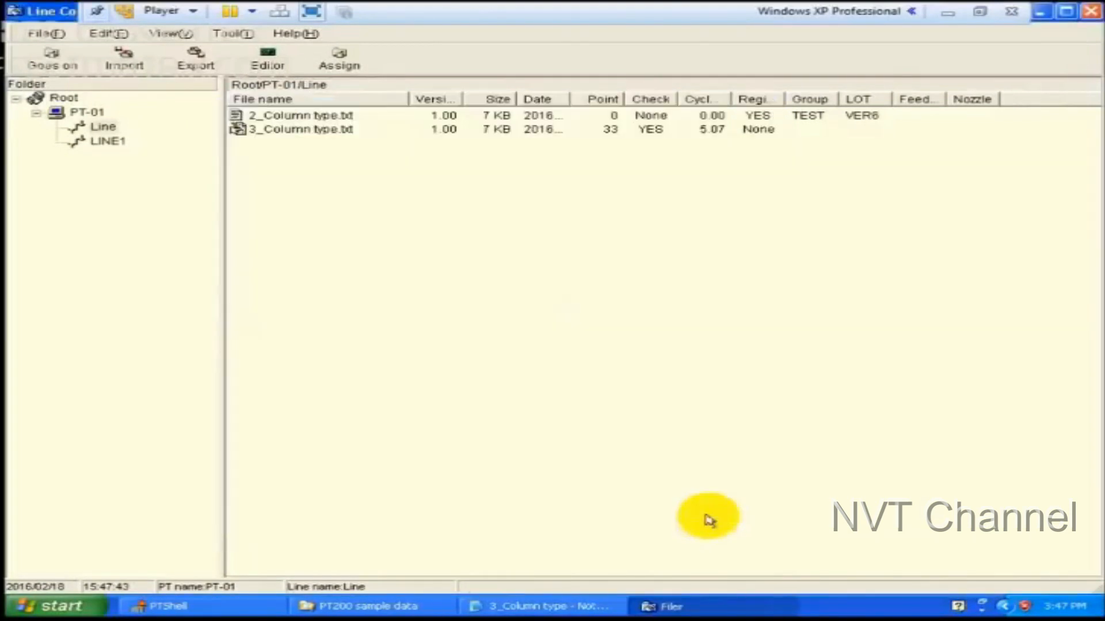
- Reopen the export of 3_Column type.txt and set a new group MODEL1 with LOT VER1
left_click(300, 128)
left_click(195, 58)
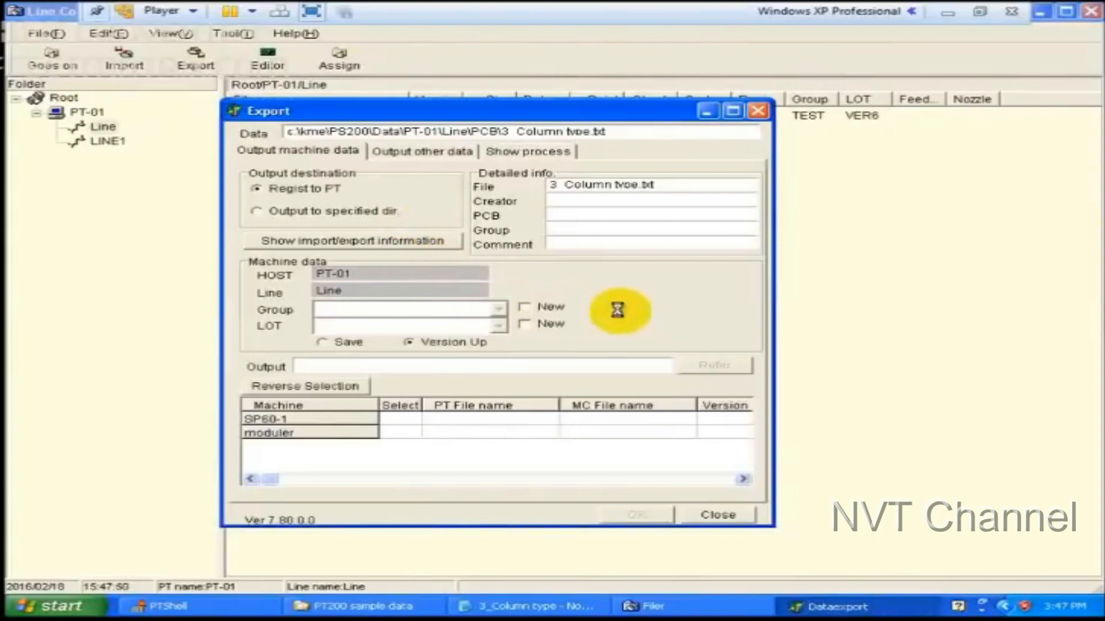
left_click(524, 307)
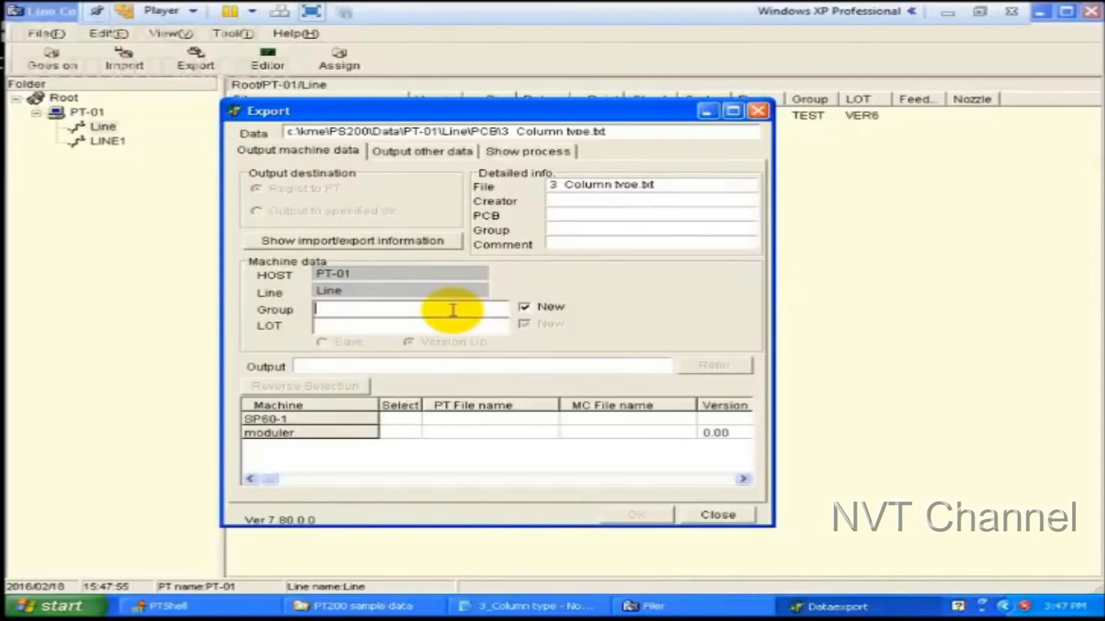
type("MODEL1")
key("Tab")
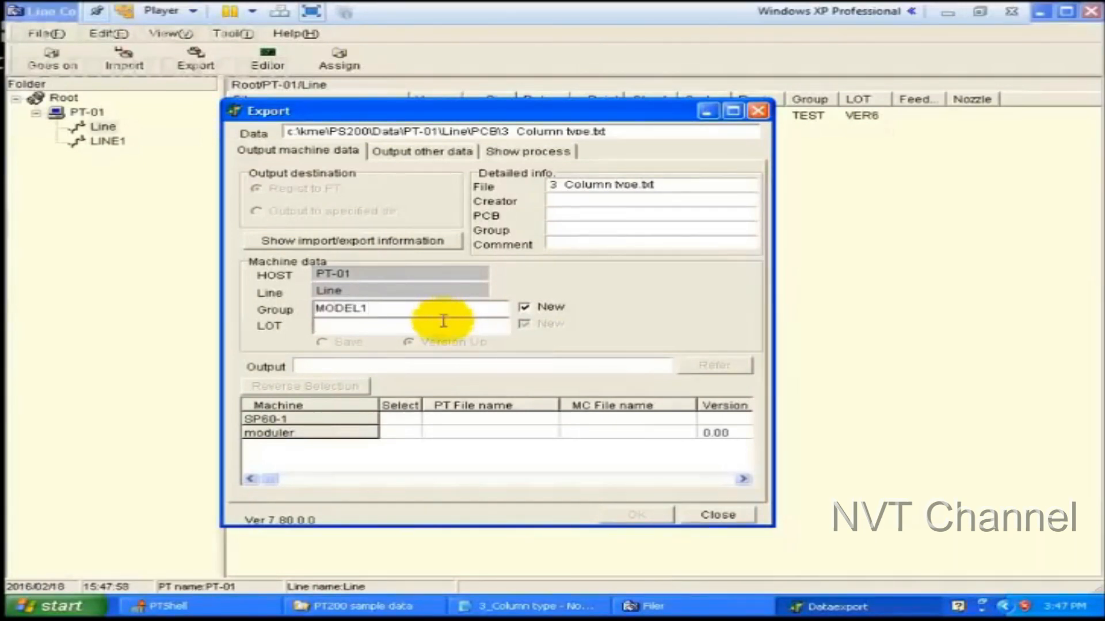
type("VER1")
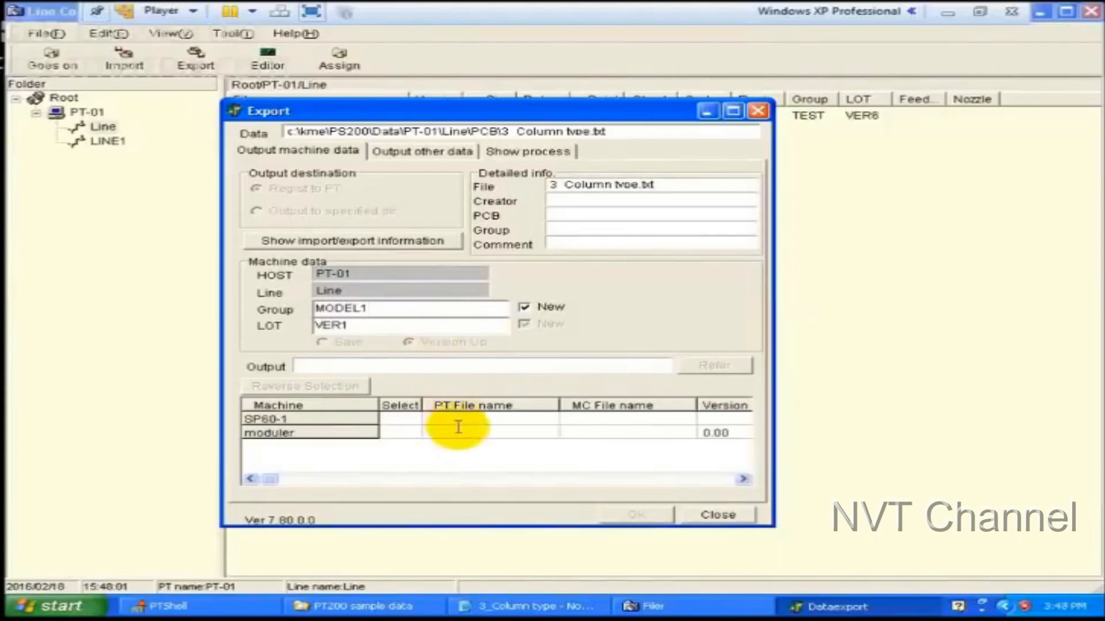
- Name the moduler machine's PT and MC files MODEL1, and export its selected data to the PT
left_click(460, 429)
type("MODEL1")
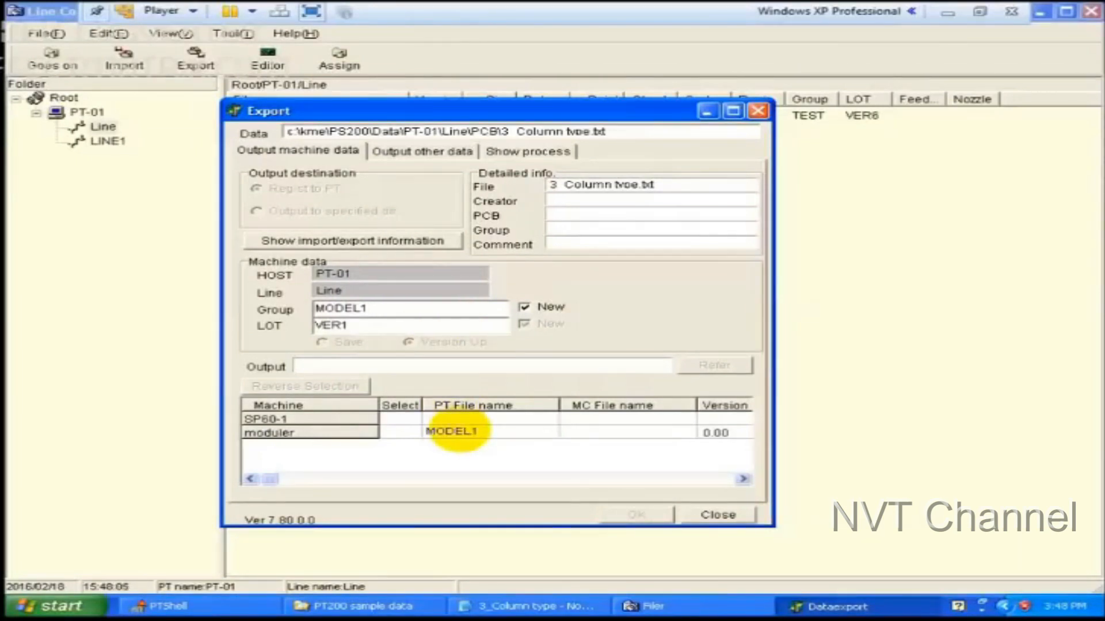
left_click(595, 432)
type("MODEL")
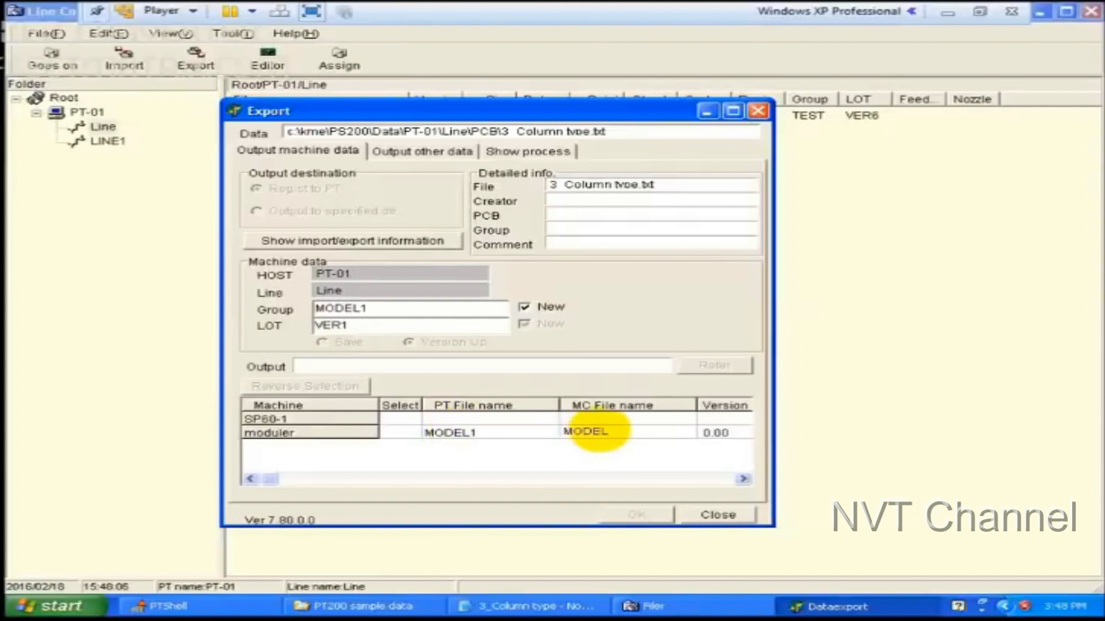
type("1")
left_click(391, 432)
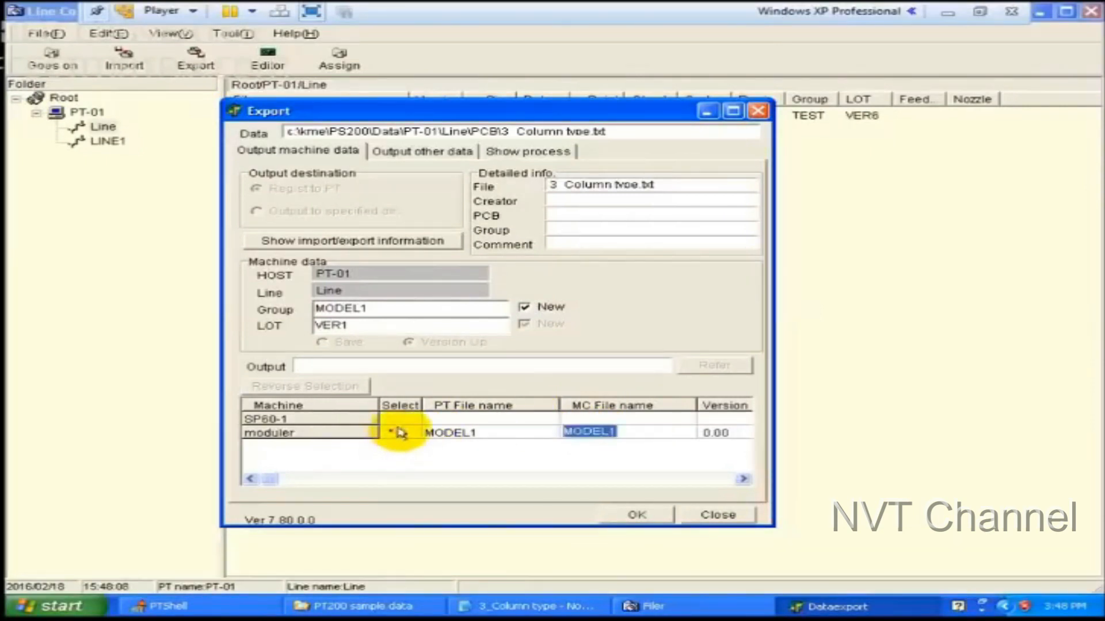
left_click(617, 517)
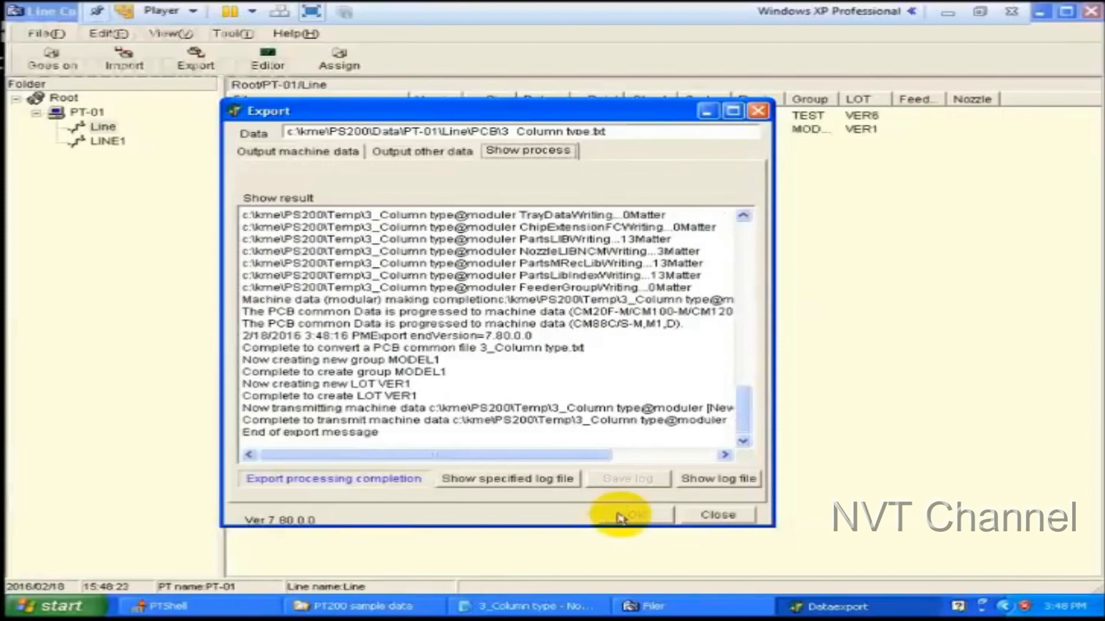
left_click(717, 515)
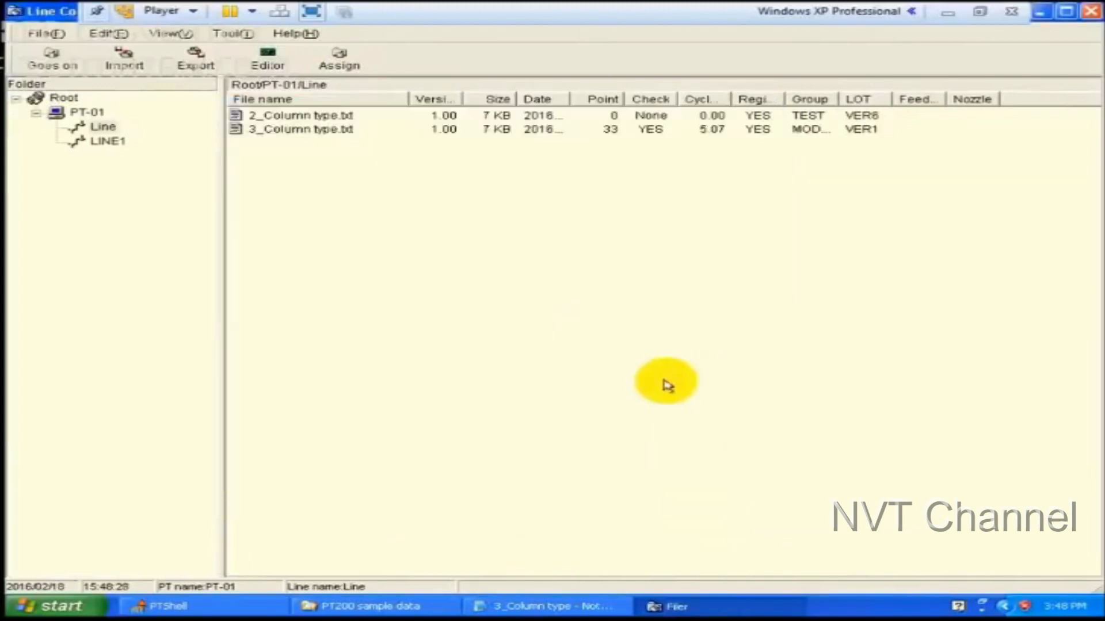
- Exit the Line Converter, confirming the exit, and open the Filer
left_click(1090, 12)
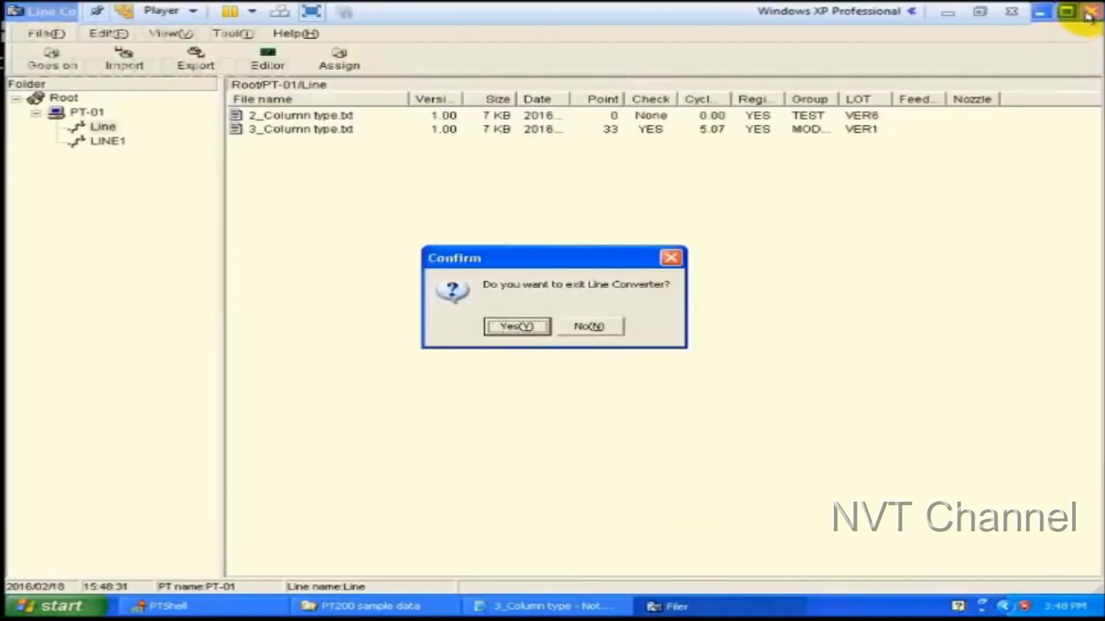
left_click(524, 326)
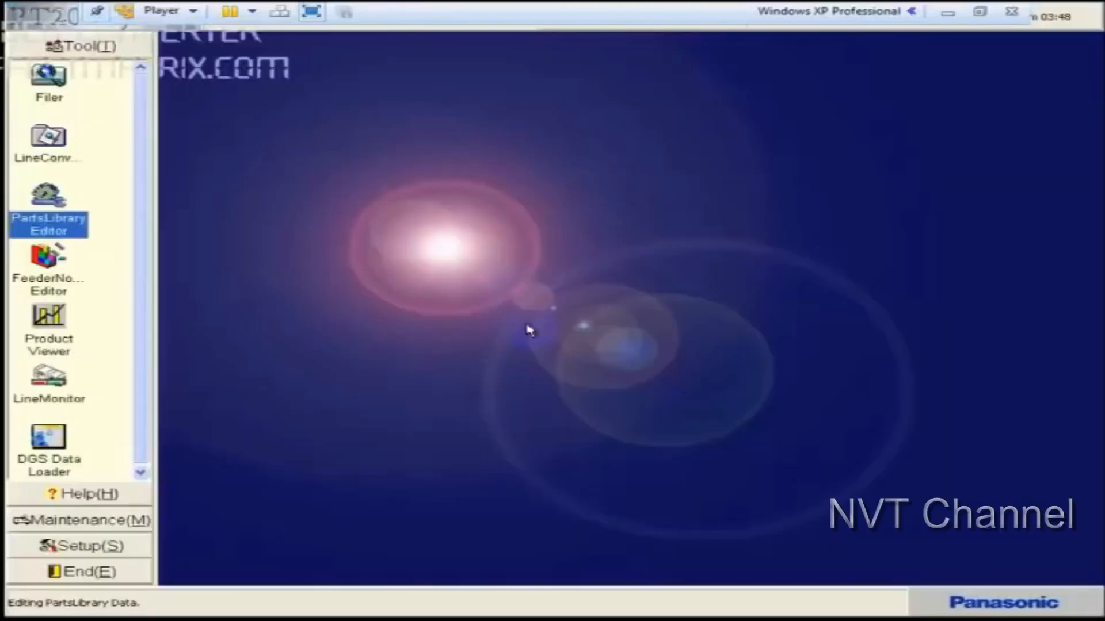
left_click(63, 151)
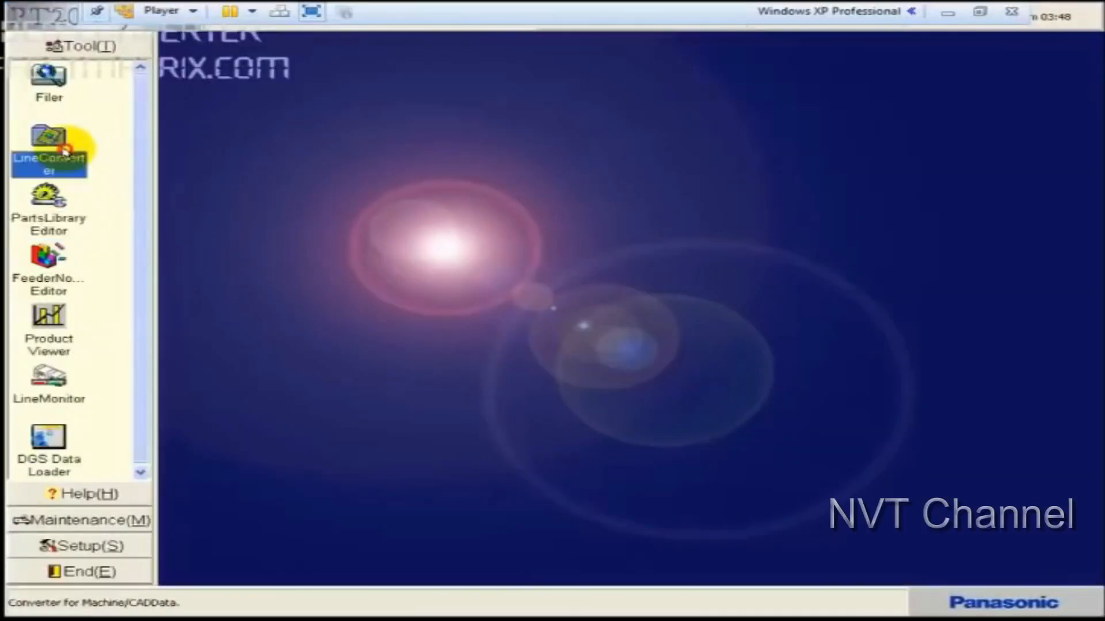
double_click(57, 85)
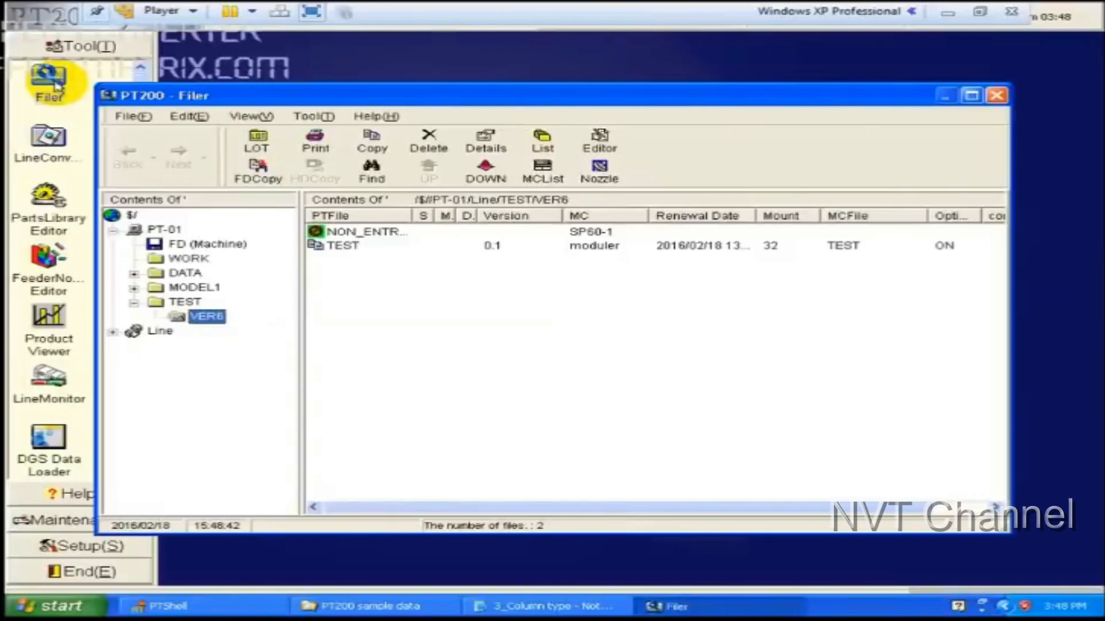
left_click_drag(415, 93, 450, 108)
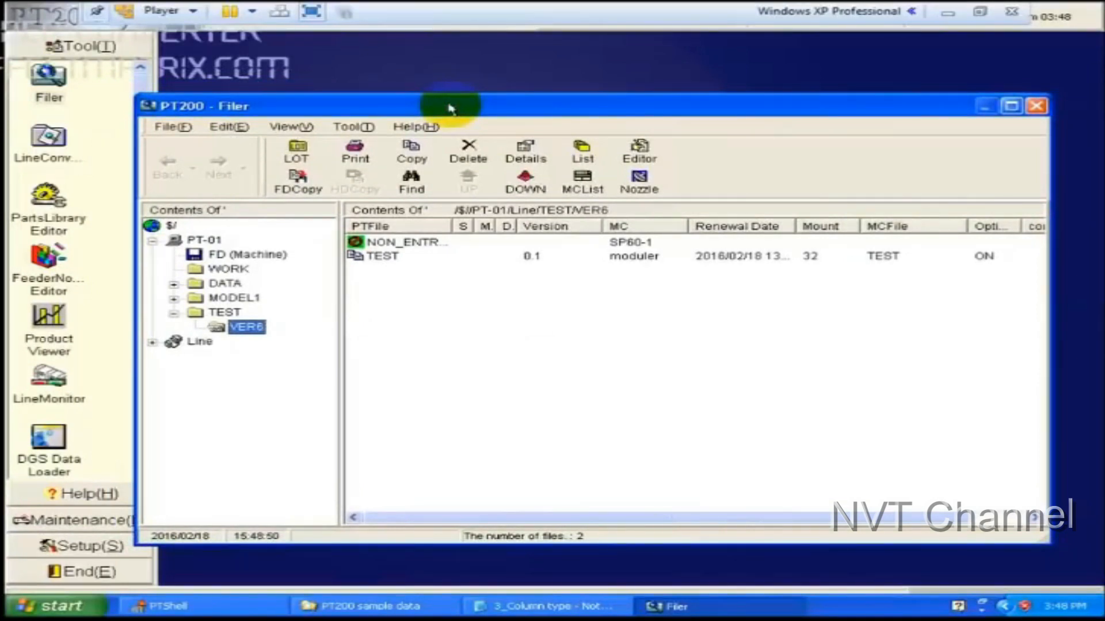
- Open the MODEL1 file from lot VER1 of group MODEL1 in the Modular editor
left_click(173, 298)
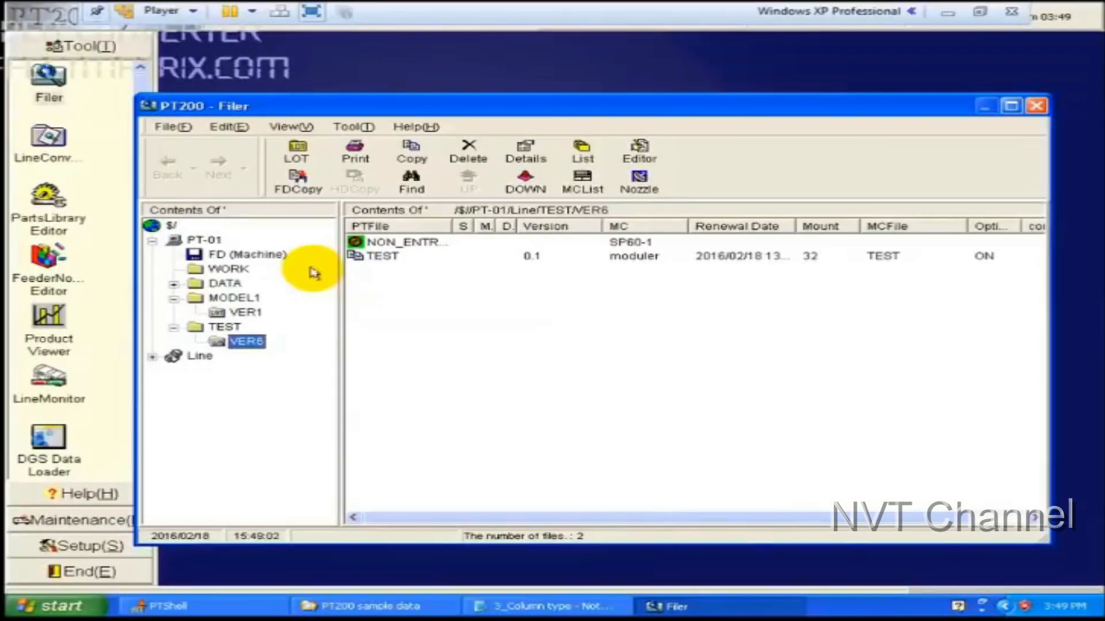
left_click(244, 298)
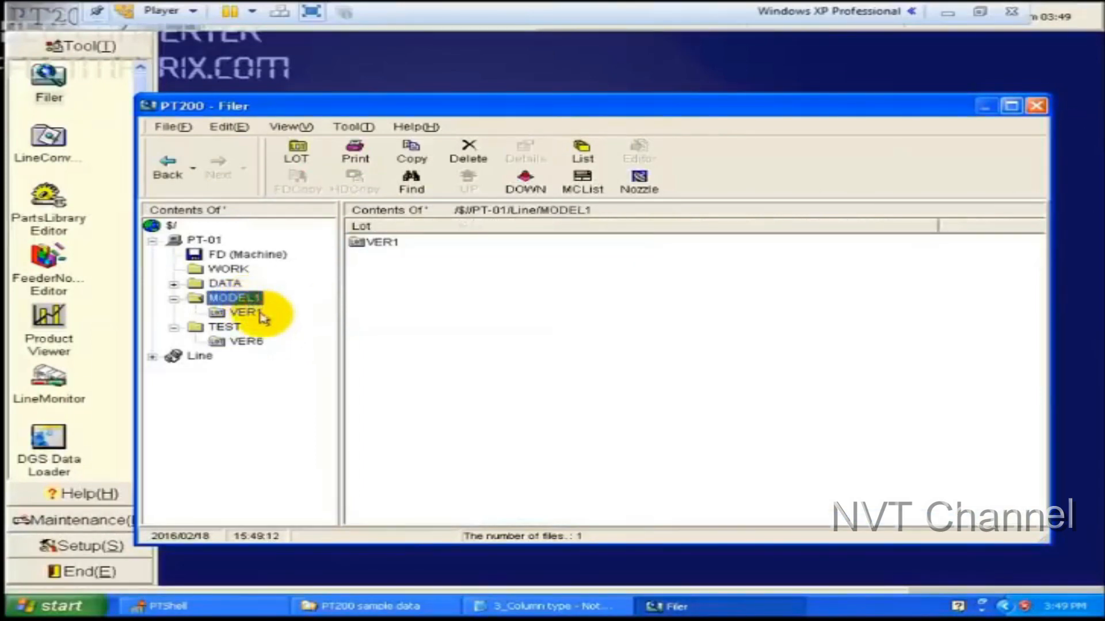
left_click(258, 316)
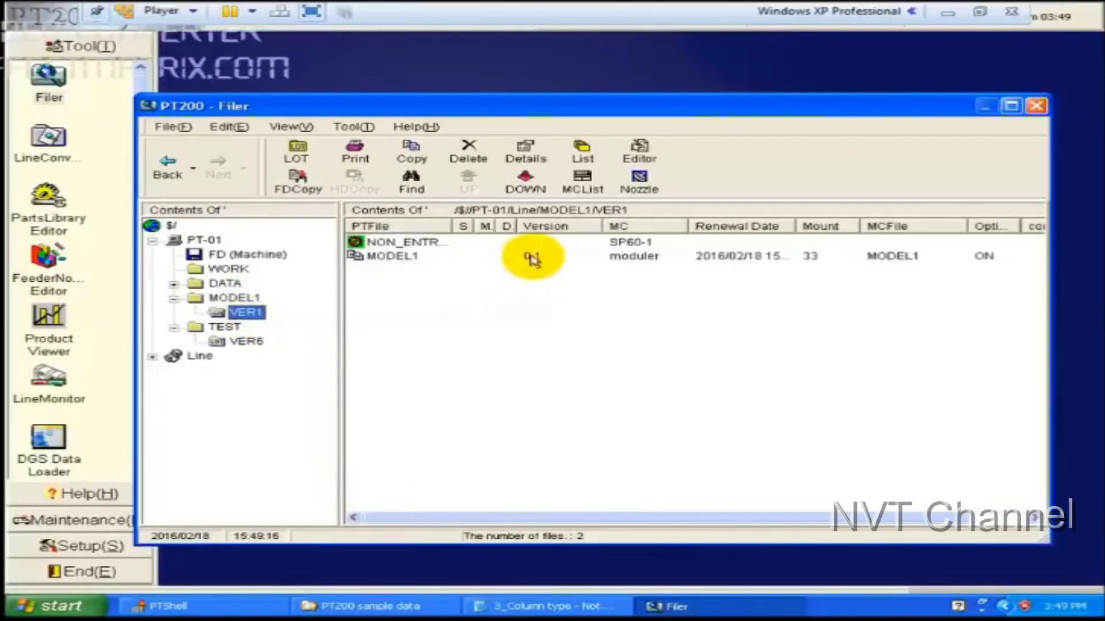
left_click(390, 257)
left_click(637, 153)
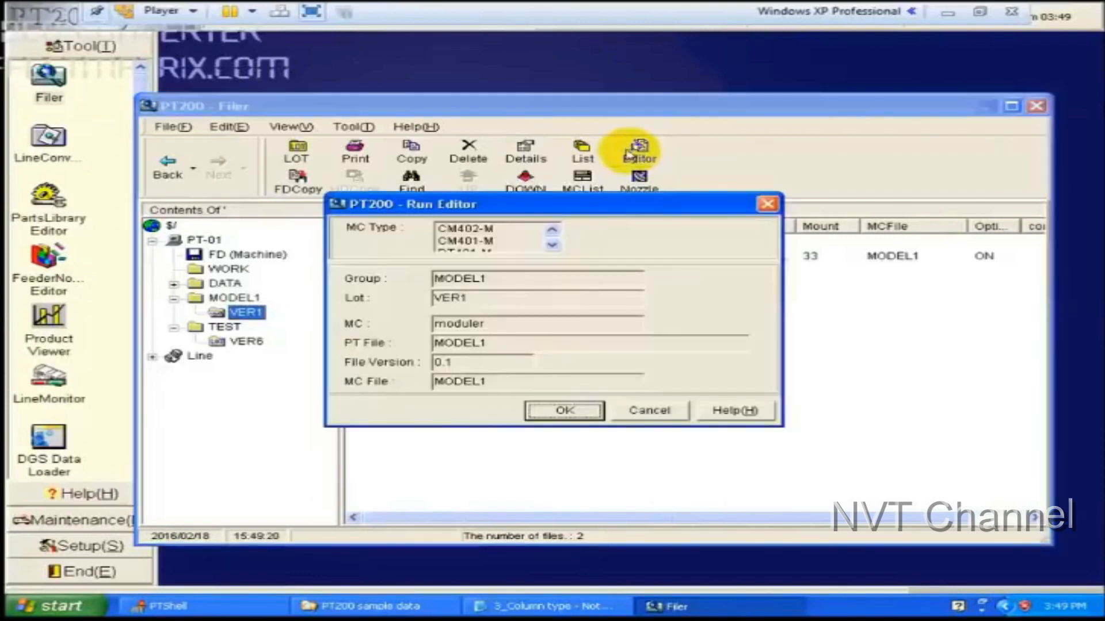
left_click(565, 410)
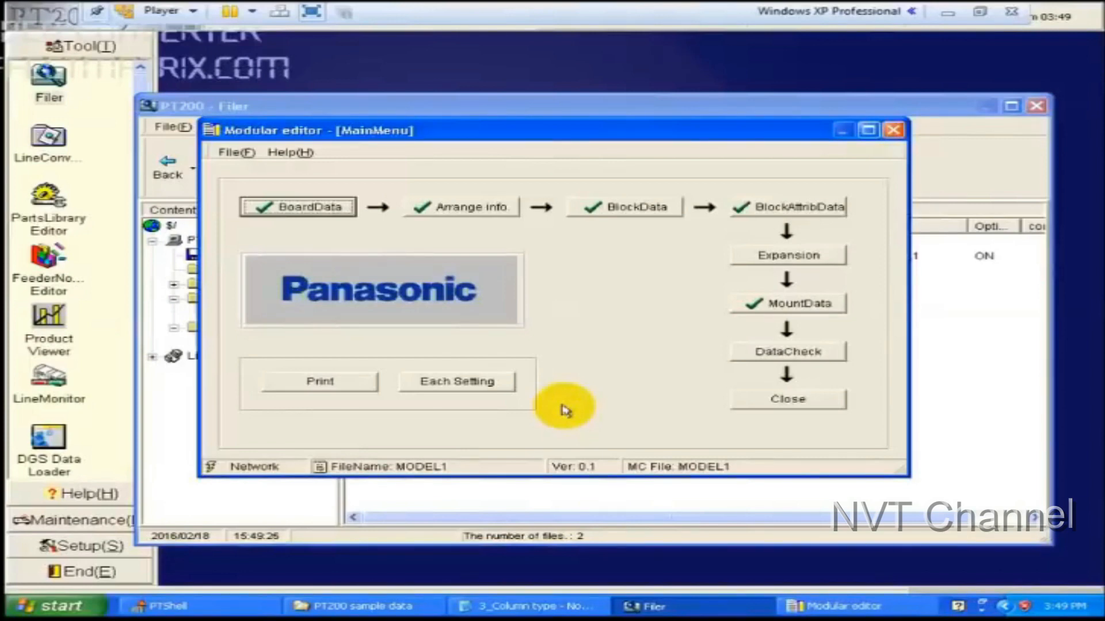
- Review the mount data of MODEL1 from the first to the last mounting point, and return to the main menu
left_click(823, 310)
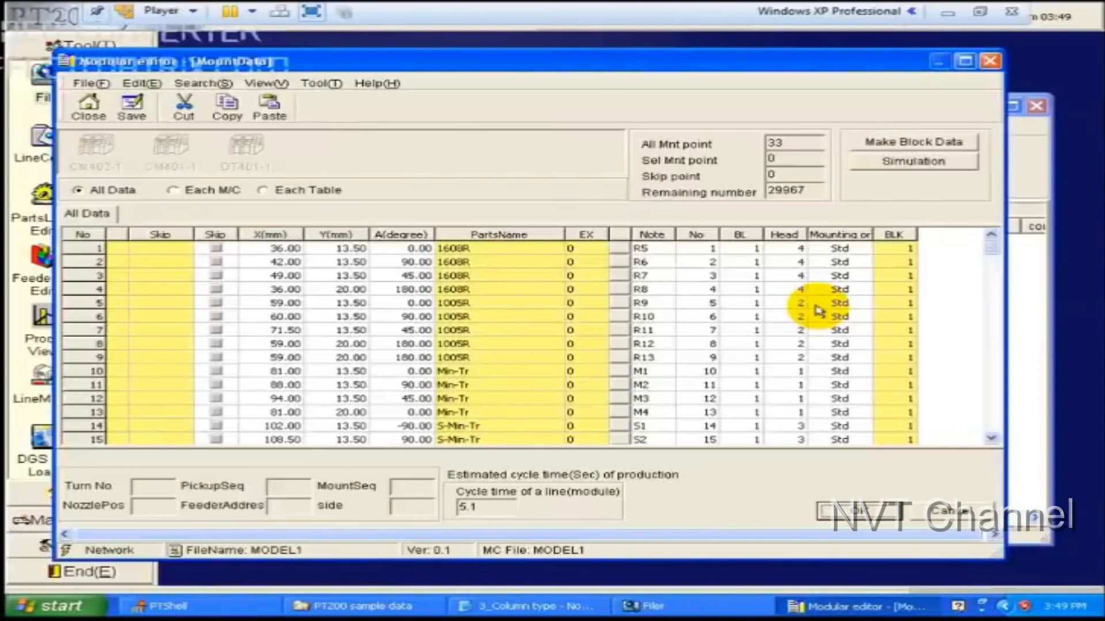
left_click_drag(990, 248, 969, 432)
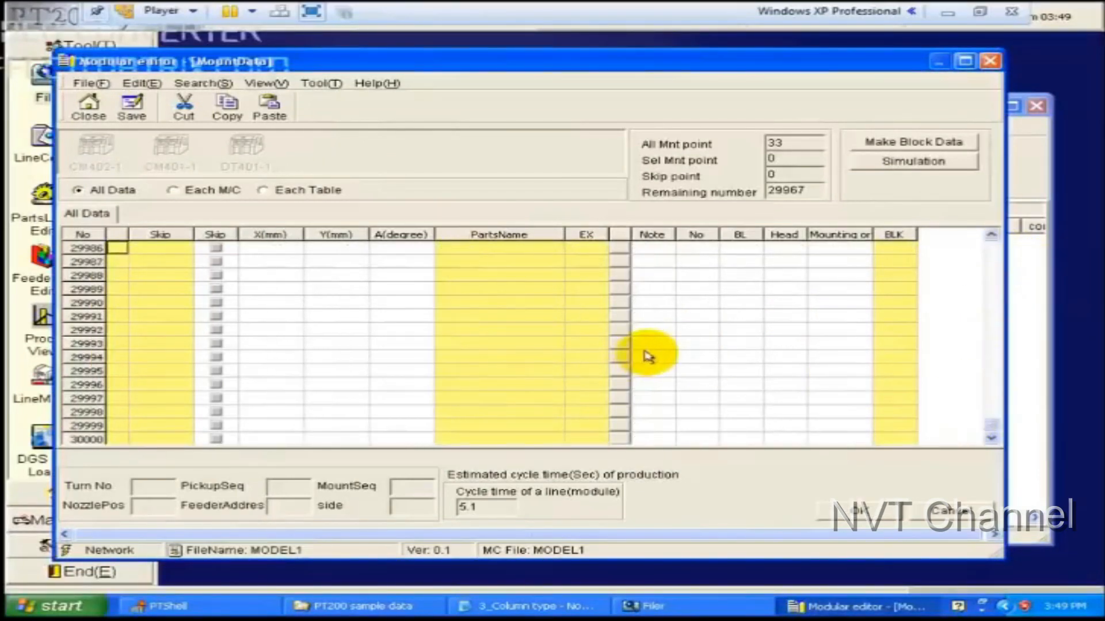
scroll(647, 355, "up", 6)
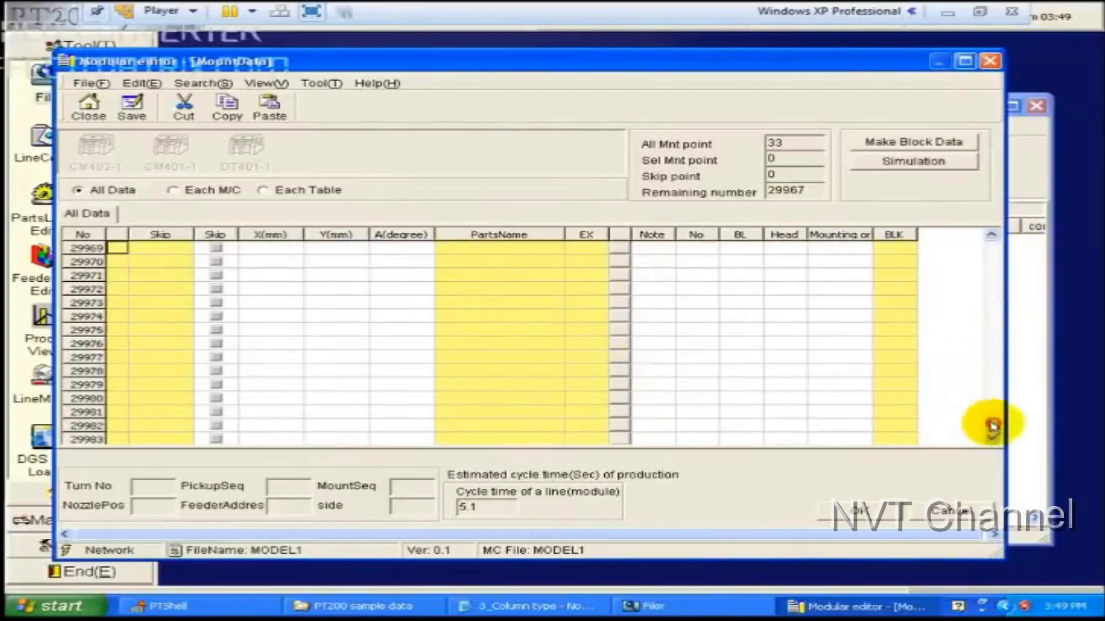
left_click_drag(992, 426, 995, 251)
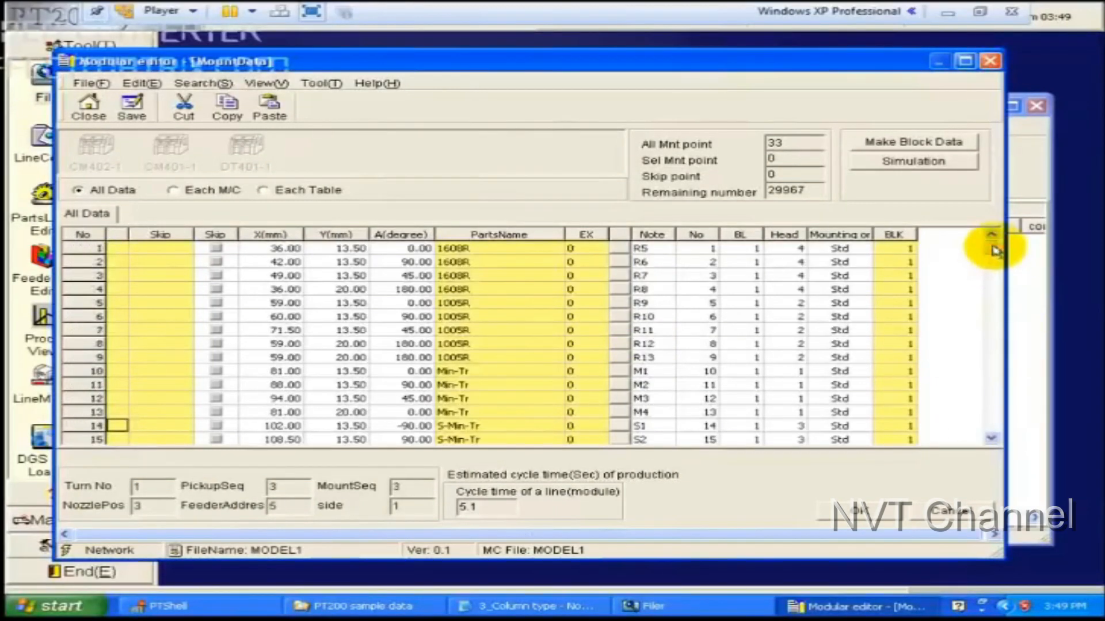
scroll(647, 351, "down", 5)
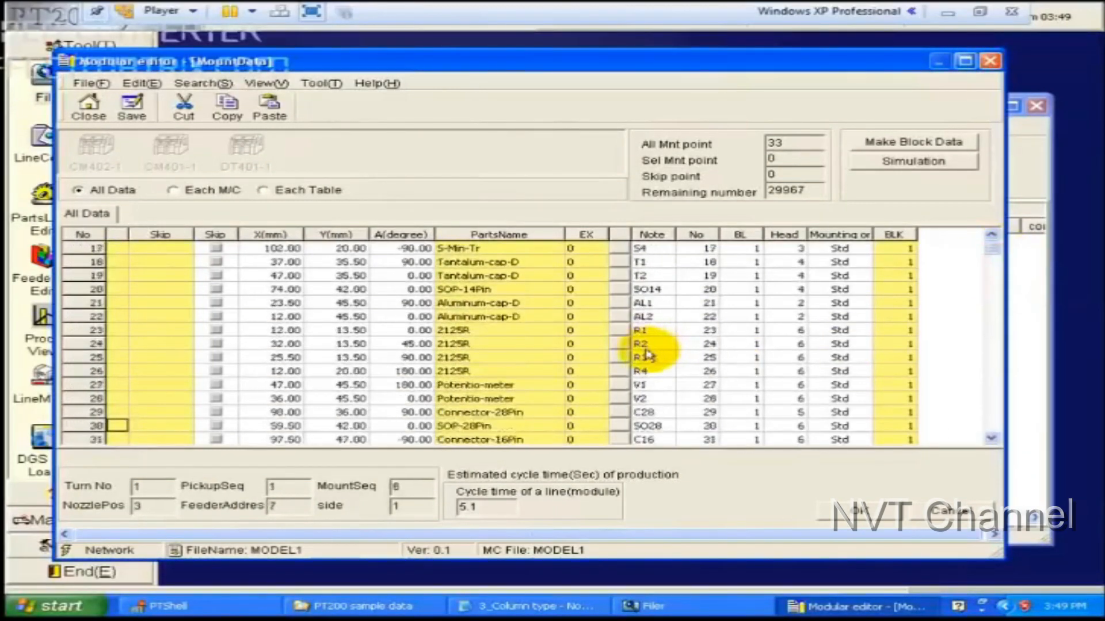
scroll(647, 355, "down", 3)
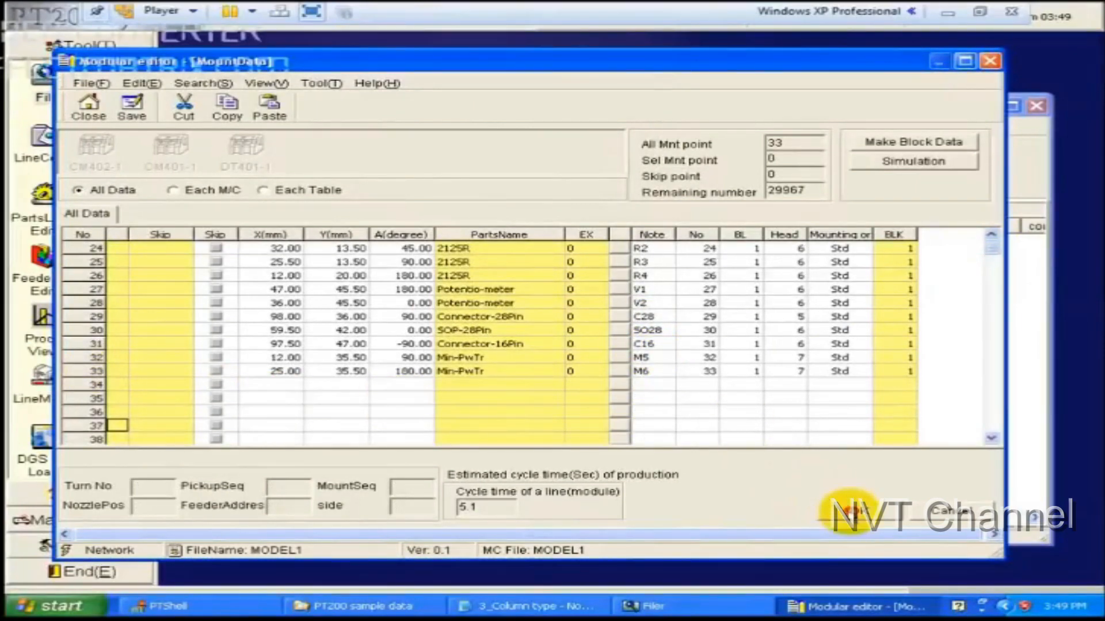
left_click(850, 510)
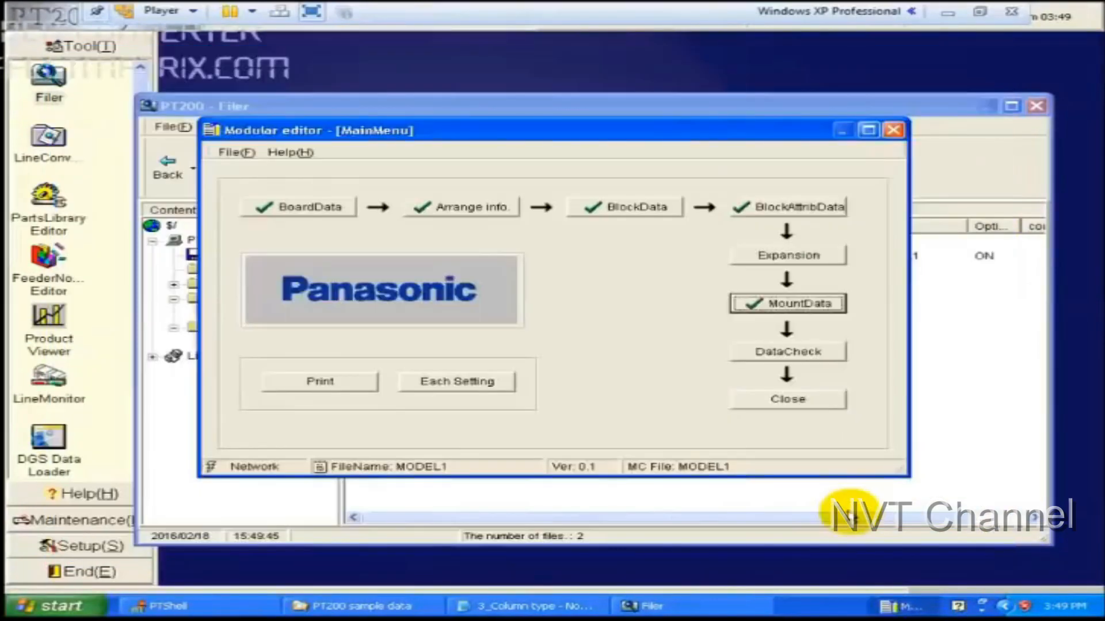
- Run the data check on MODEL1 and close the Modular editor, overwriting the file
left_click(804, 362)
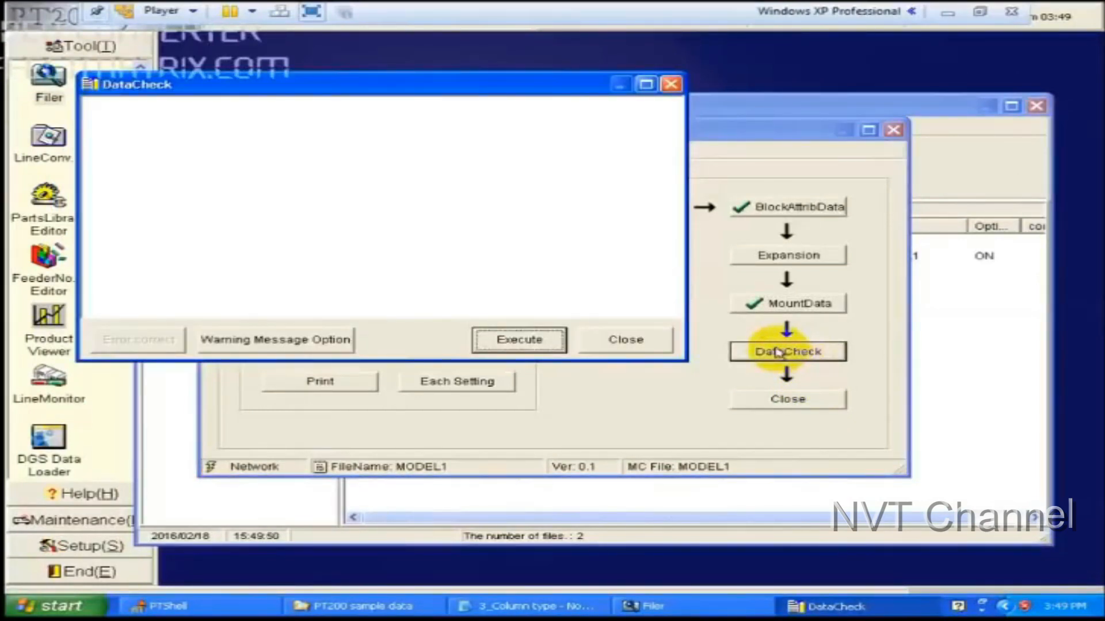
left_click(511, 339)
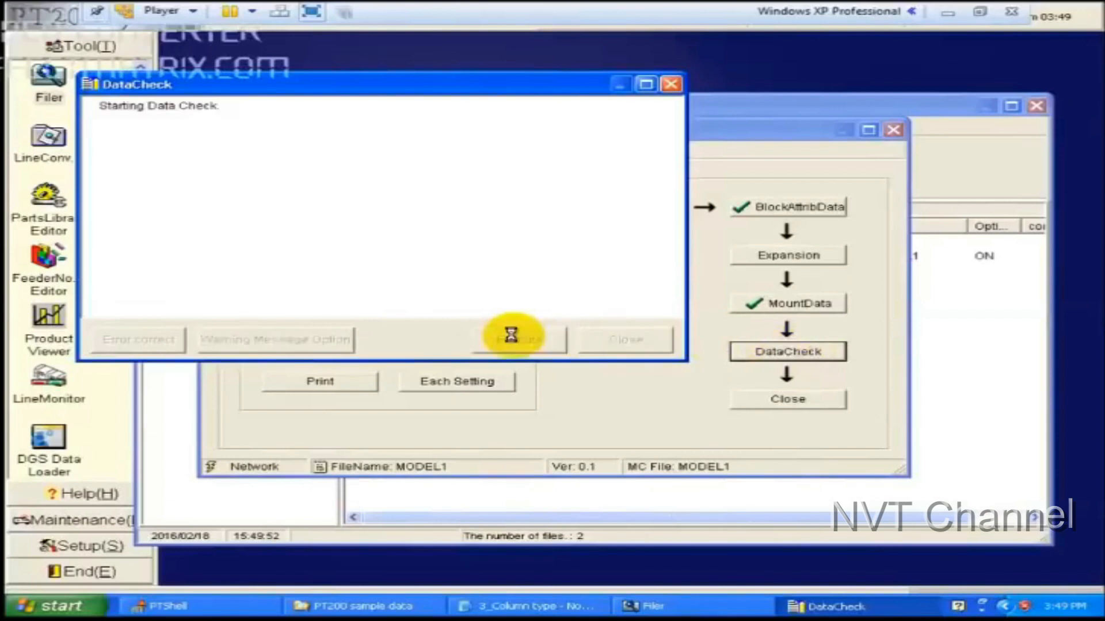
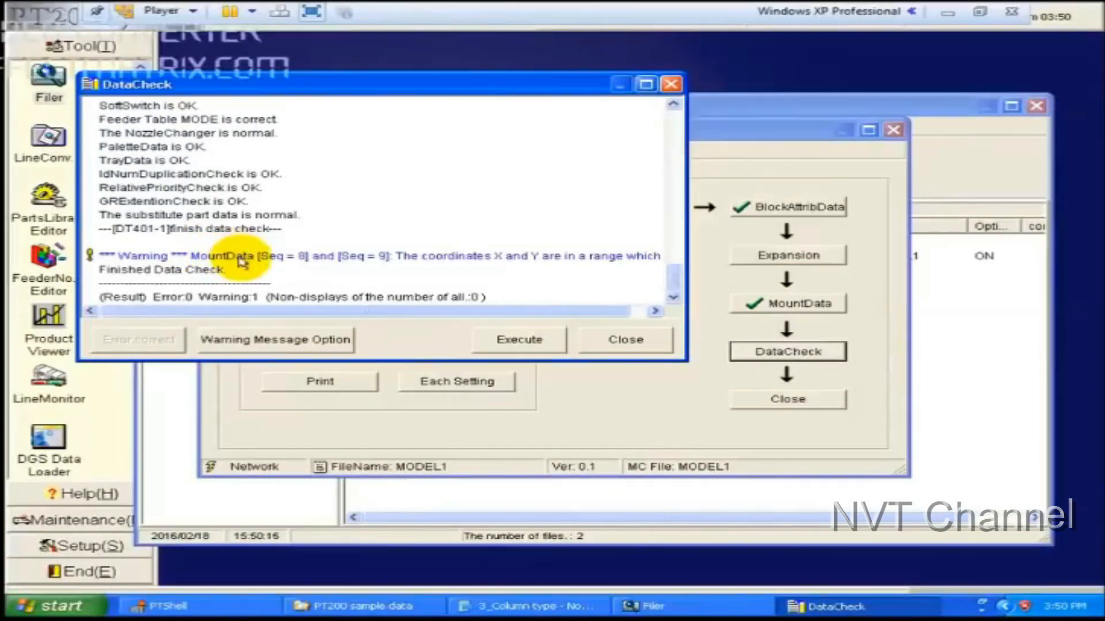
left_click(647, 340)
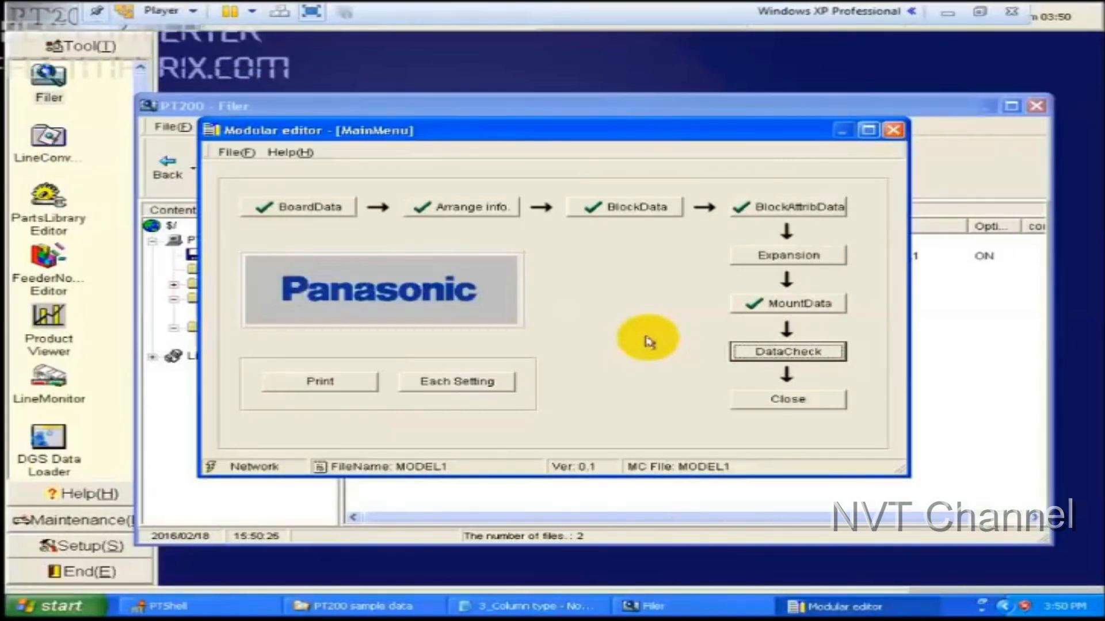
left_click(893, 130)
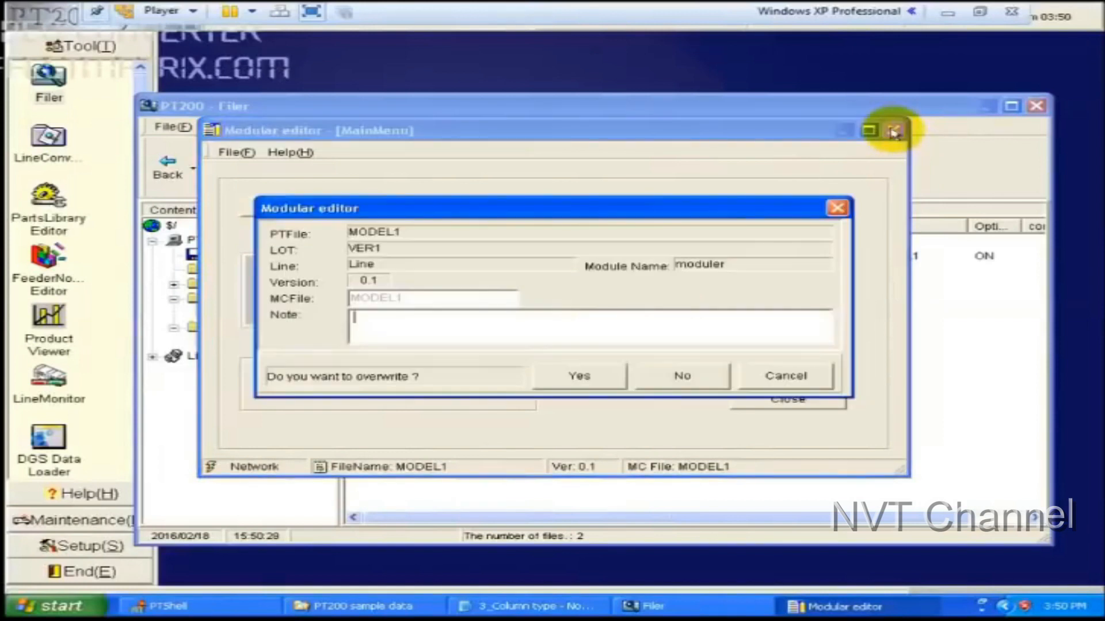
left_click(585, 379)
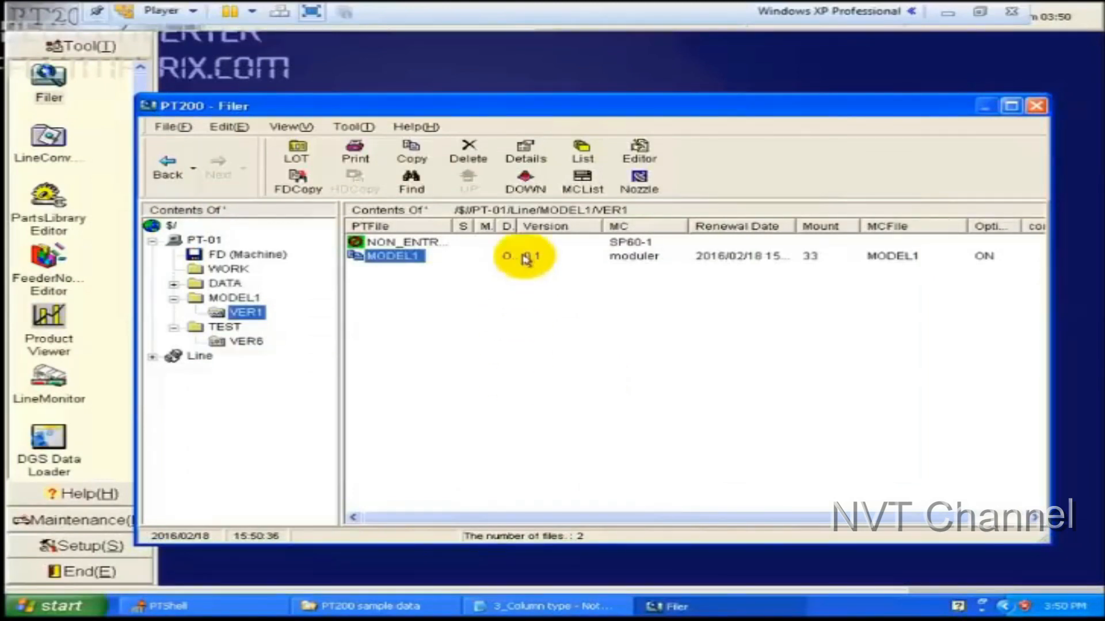
- Try to download MODEL1 to machines CM402-1, CM401-1 and DT401-1, and close the download and the Filer
left_click(528, 181)
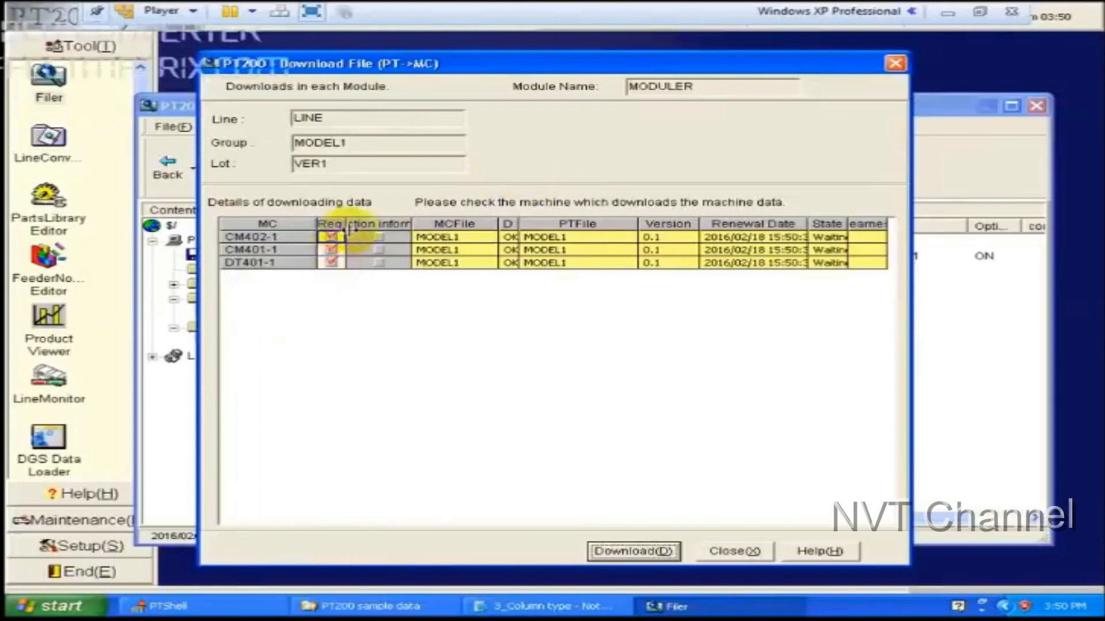
left_click(633, 552)
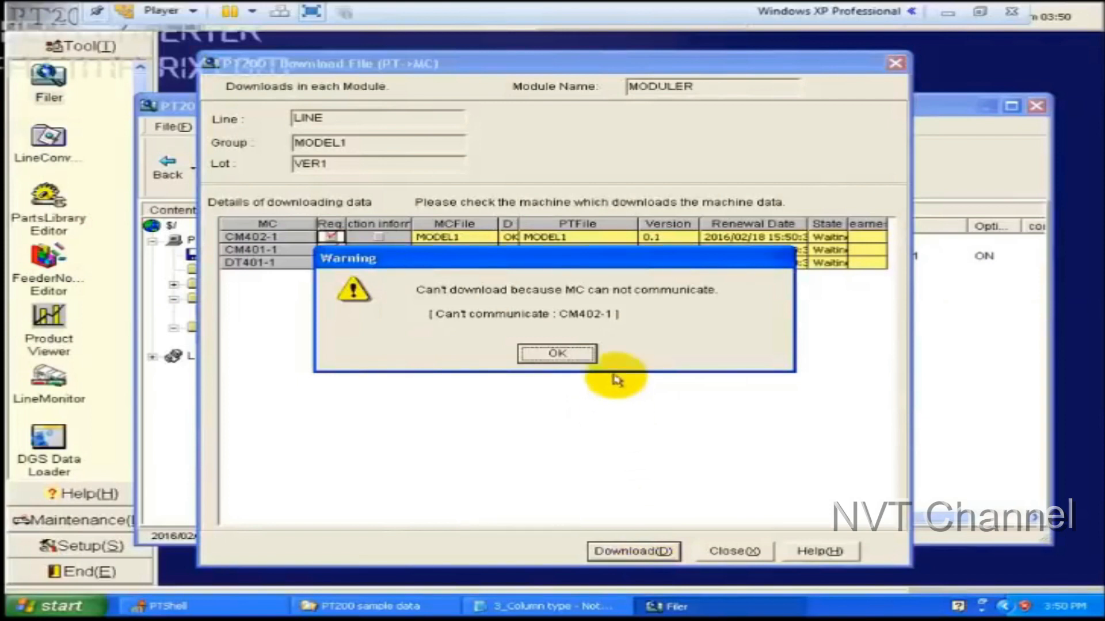
left_click(584, 356)
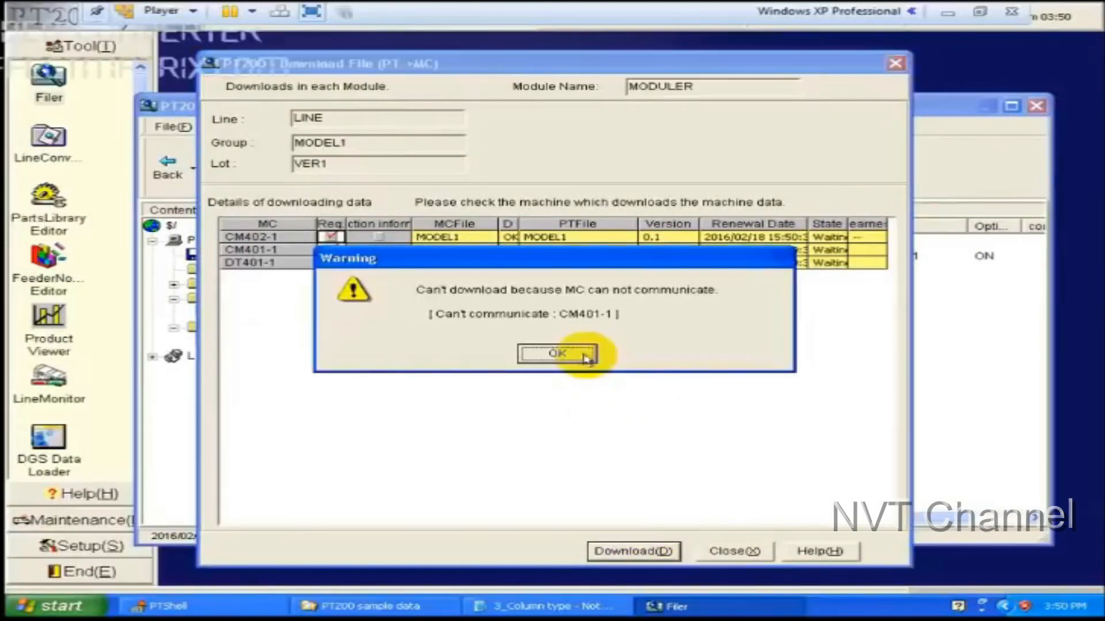
left_click(584, 355)
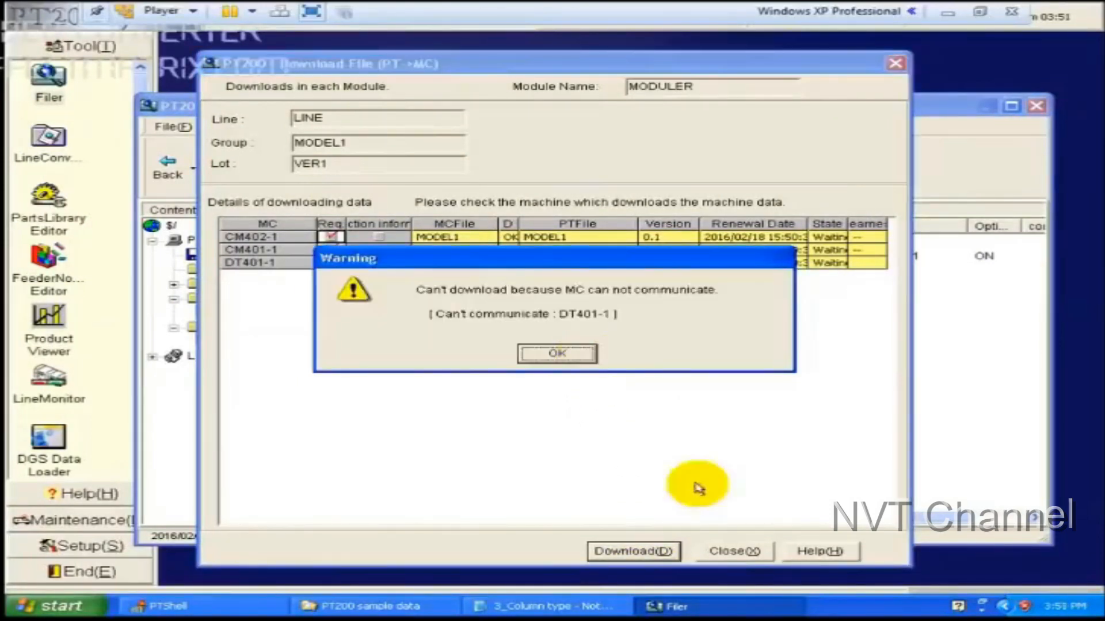
left_click(565, 356)
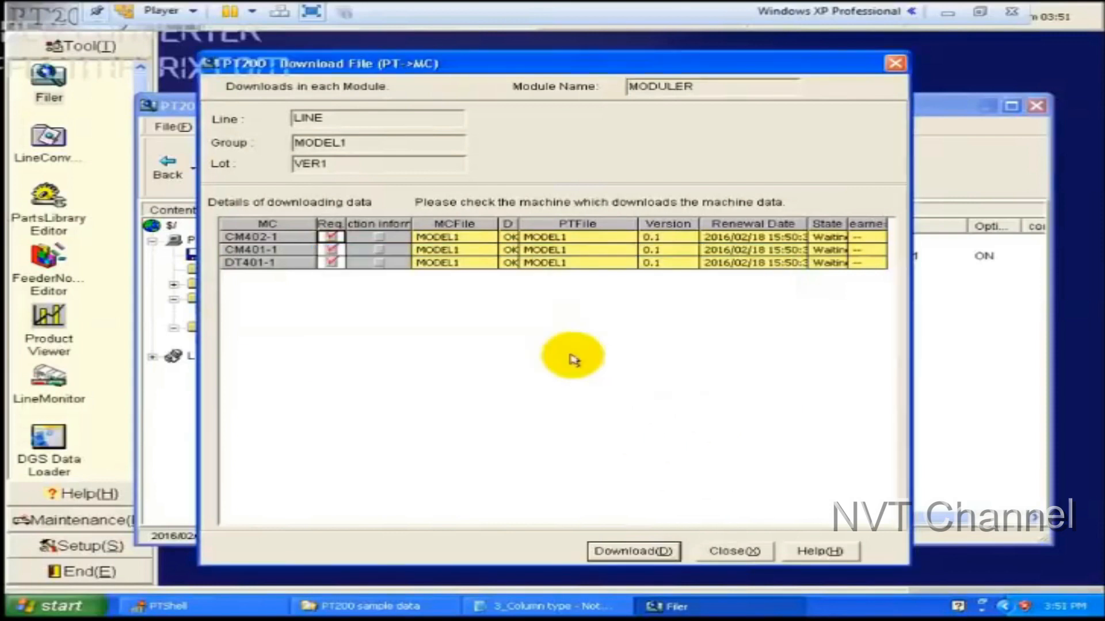
left_click(733, 551)
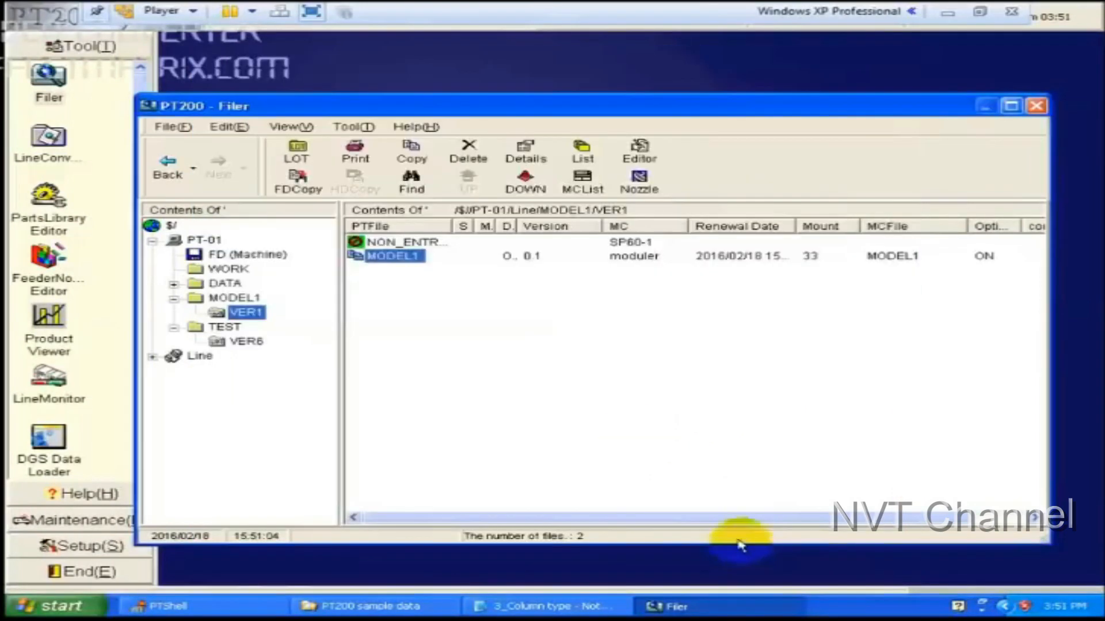
left_click(1036, 106)
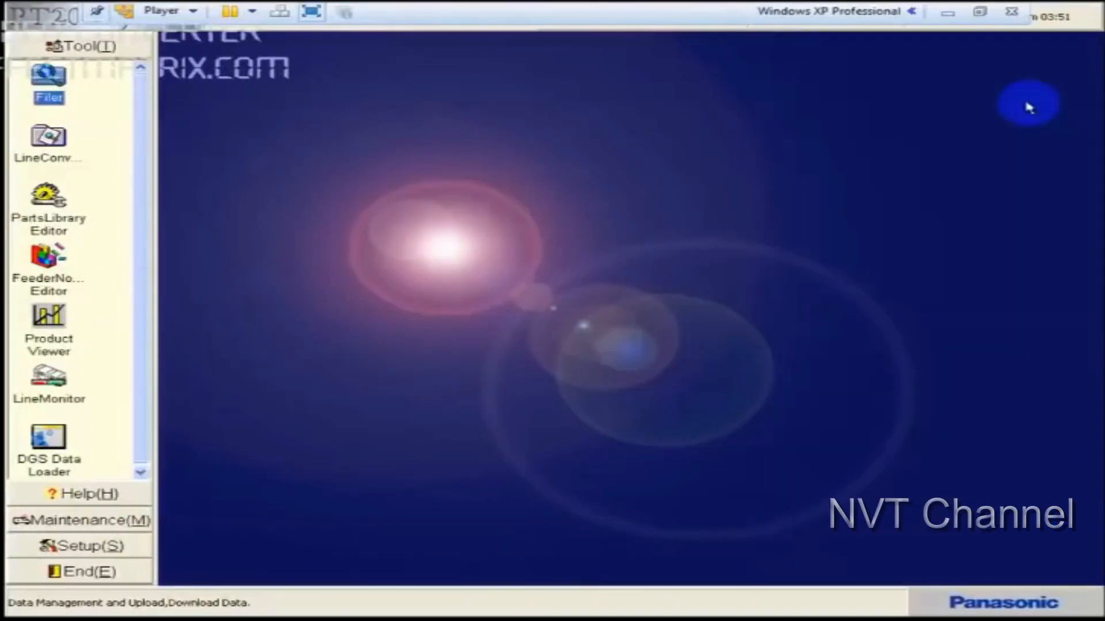